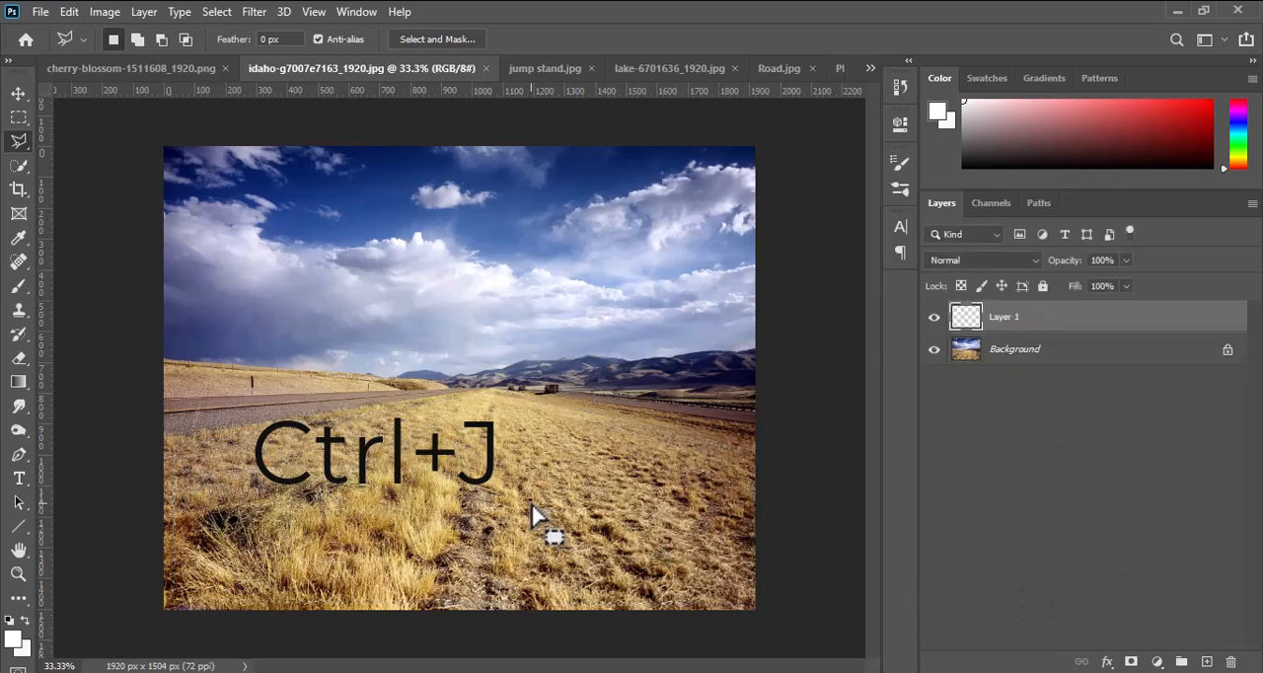
Move the cut-out grass field layer into the Photo Manipulation document and place it along the bottom of the canvas.
left_click(18, 94)
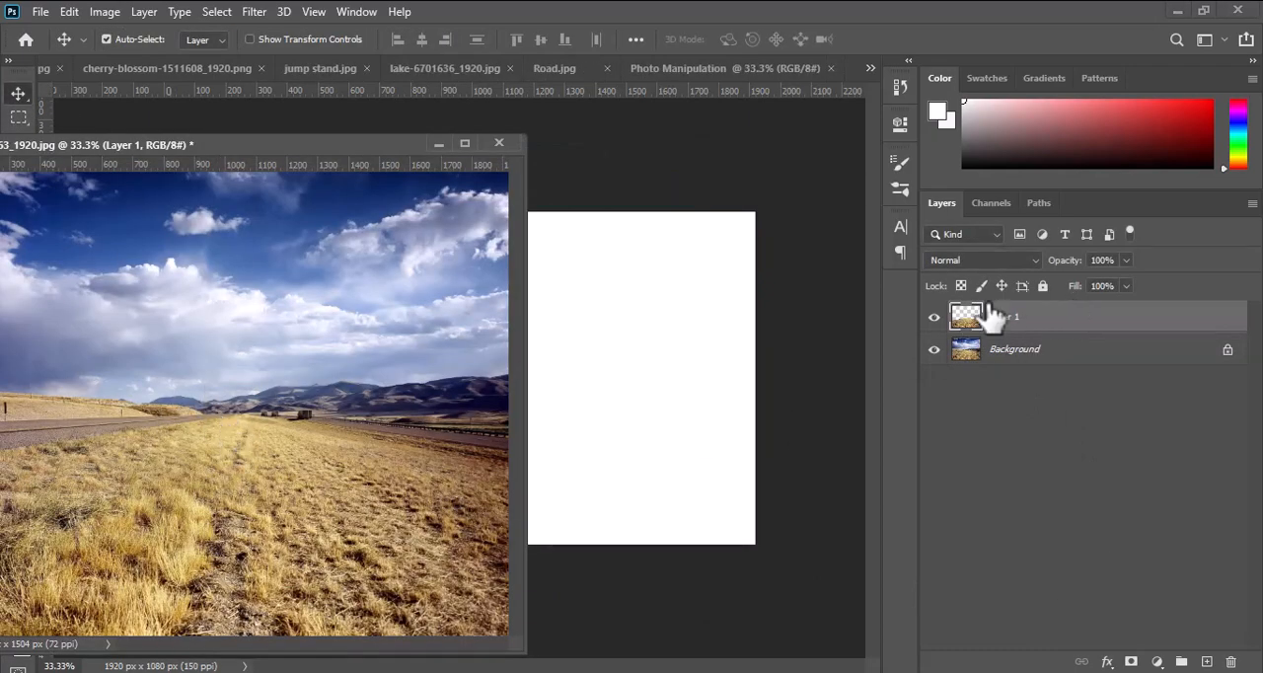
left_click_drag(987, 318, 642, 372)
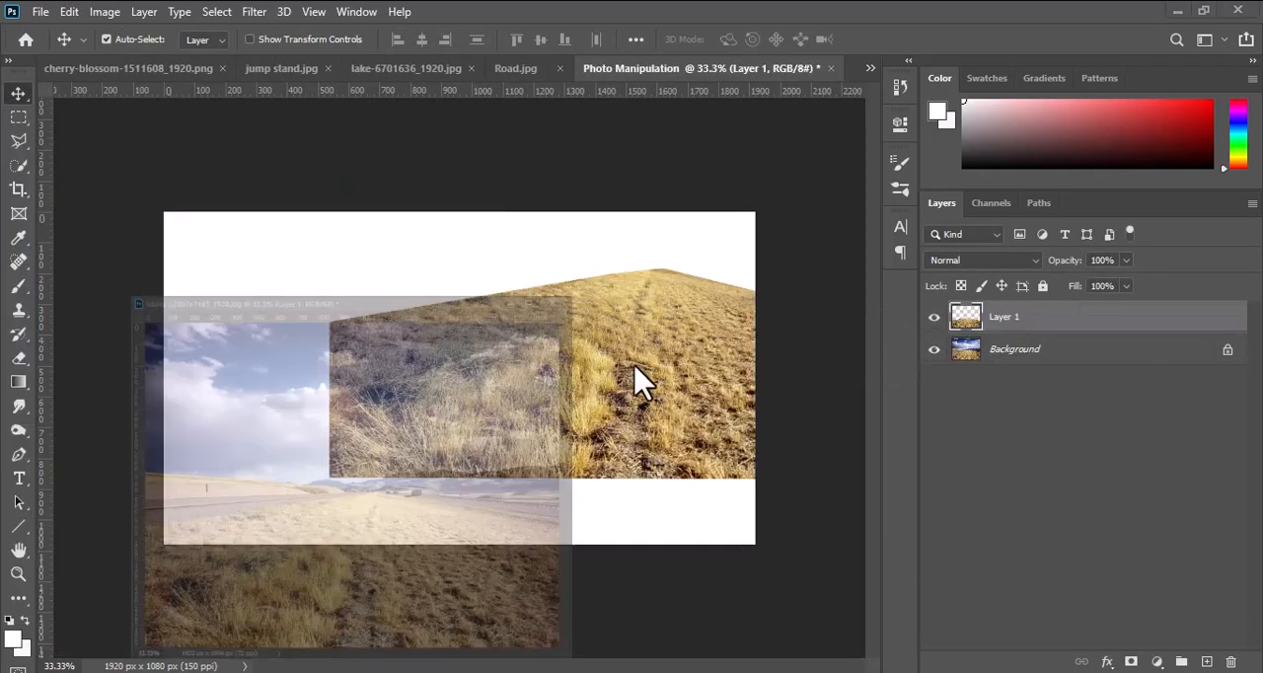
left_click_drag(432, 417, 489, 456)
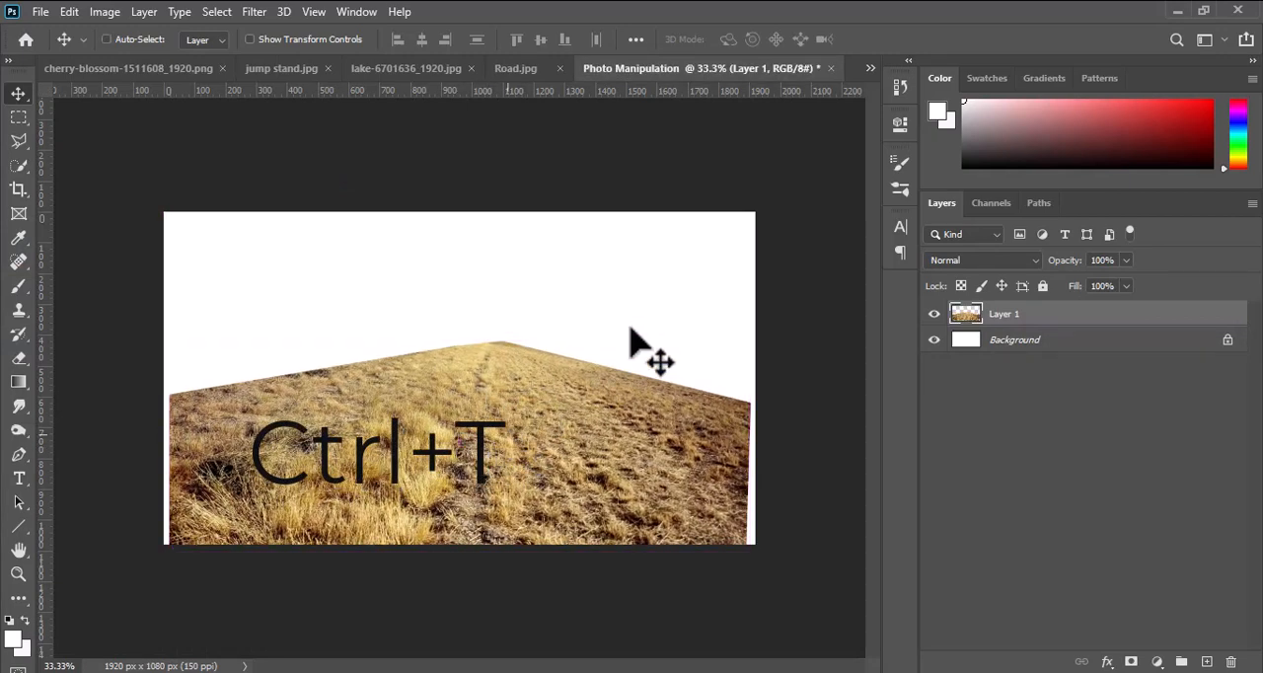
Free-transform the grass layer, enlarging it to about 110% and distorting its corners until the field fills the lower canvas edge to edge.
key("ctrl+t")
left_click_drag(750, 343, 775, 322)
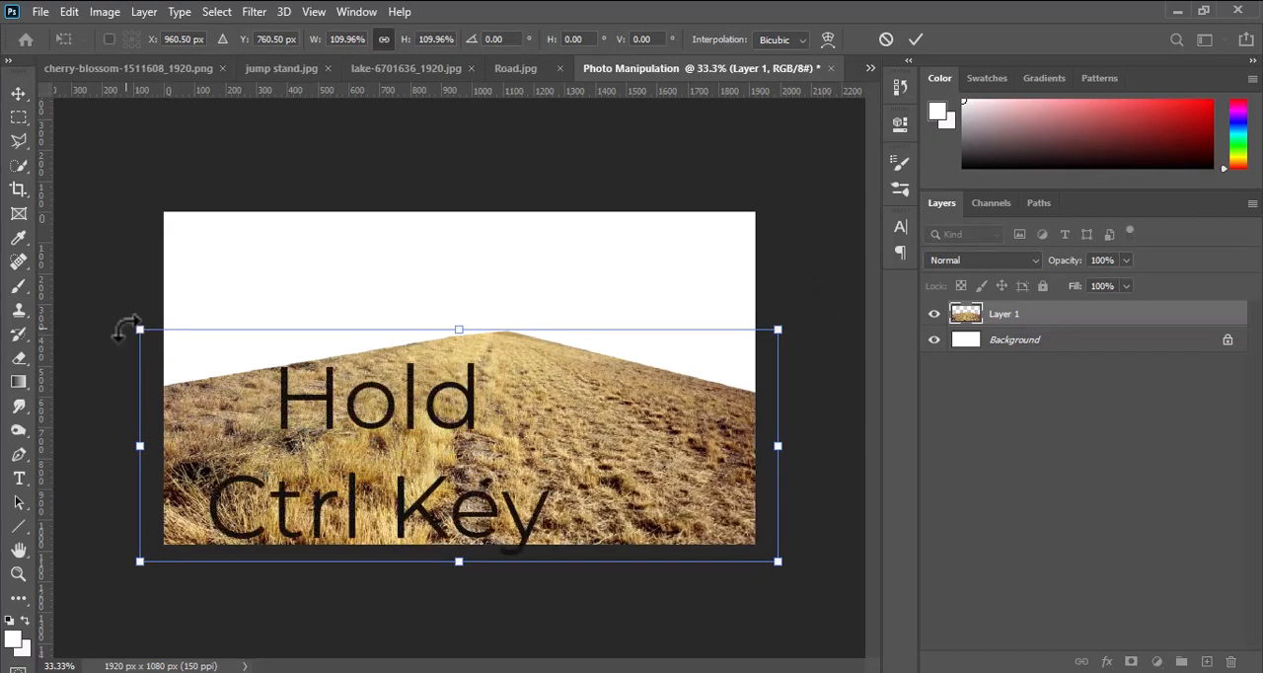
left_click_drag(136, 330, 108, 350)
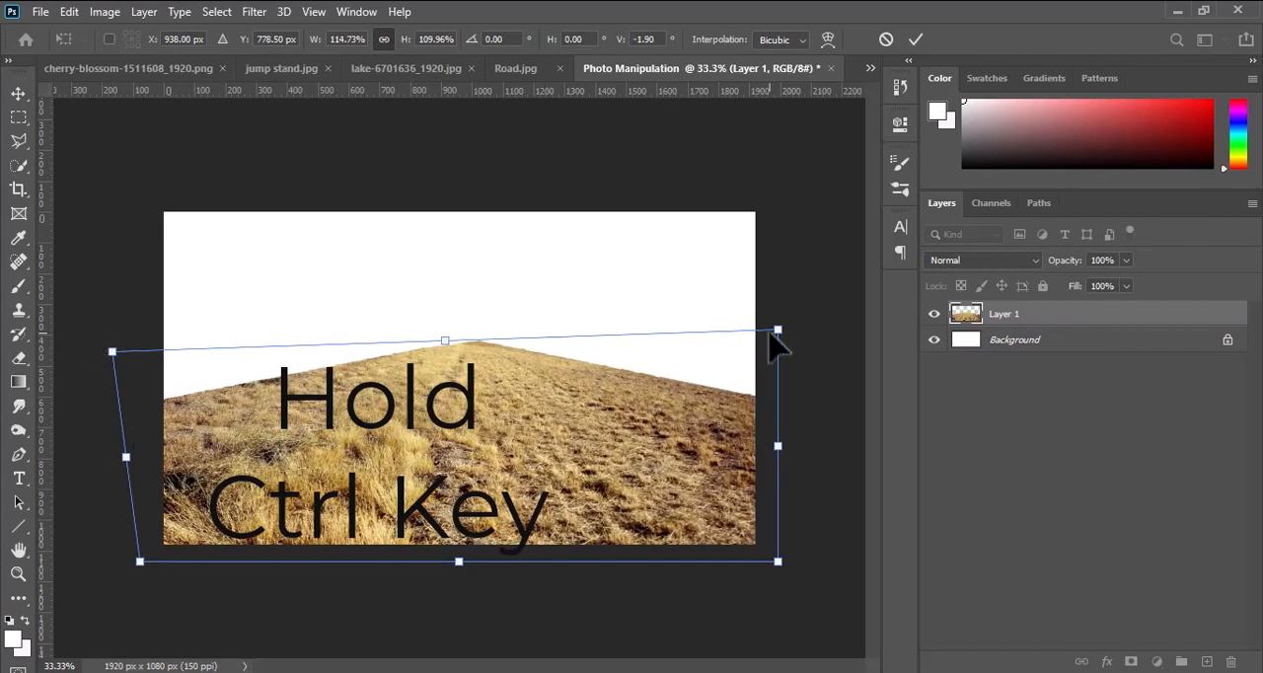
left_click_drag(778, 332, 797, 368)
left_click_drag(778, 560, 809, 605)
left_click_drag(140, 565, 128, 575)
left_click_drag(450, 353, 409, 352)
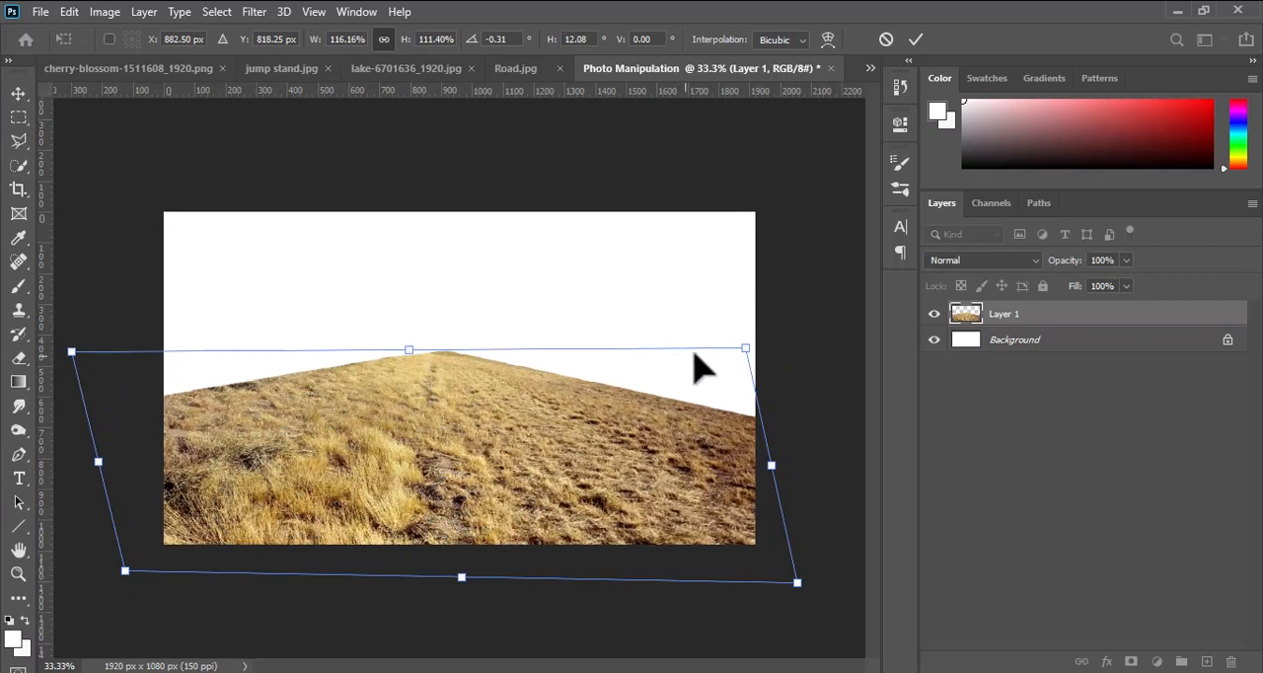
left_click(916, 40)
Unlock the white background layer and delete it.
left_click(1228, 339)
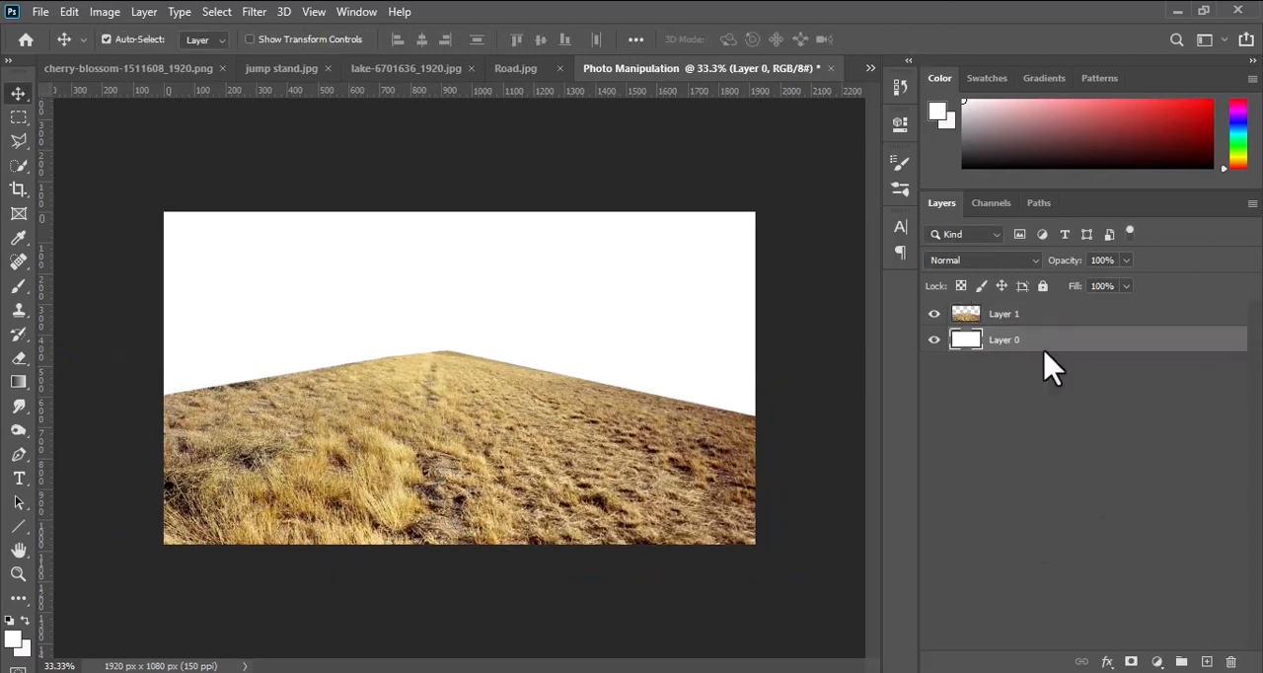
left_click_drag(1046, 347, 1232, 662)
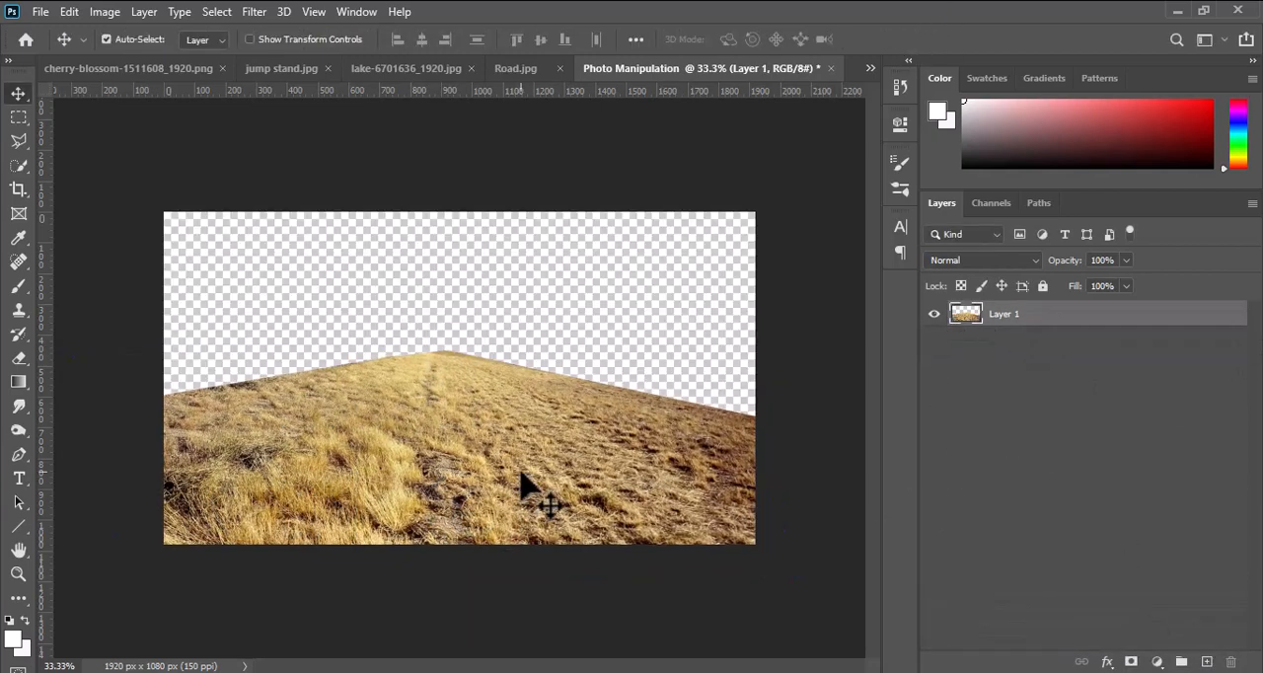
Add a Levels adjustment above the grass layer with black input 35 and midtones 1.09.
left_click(1157, 662)
left_click(1145, 422)
left_click_drag(657, 312, 678, 312)
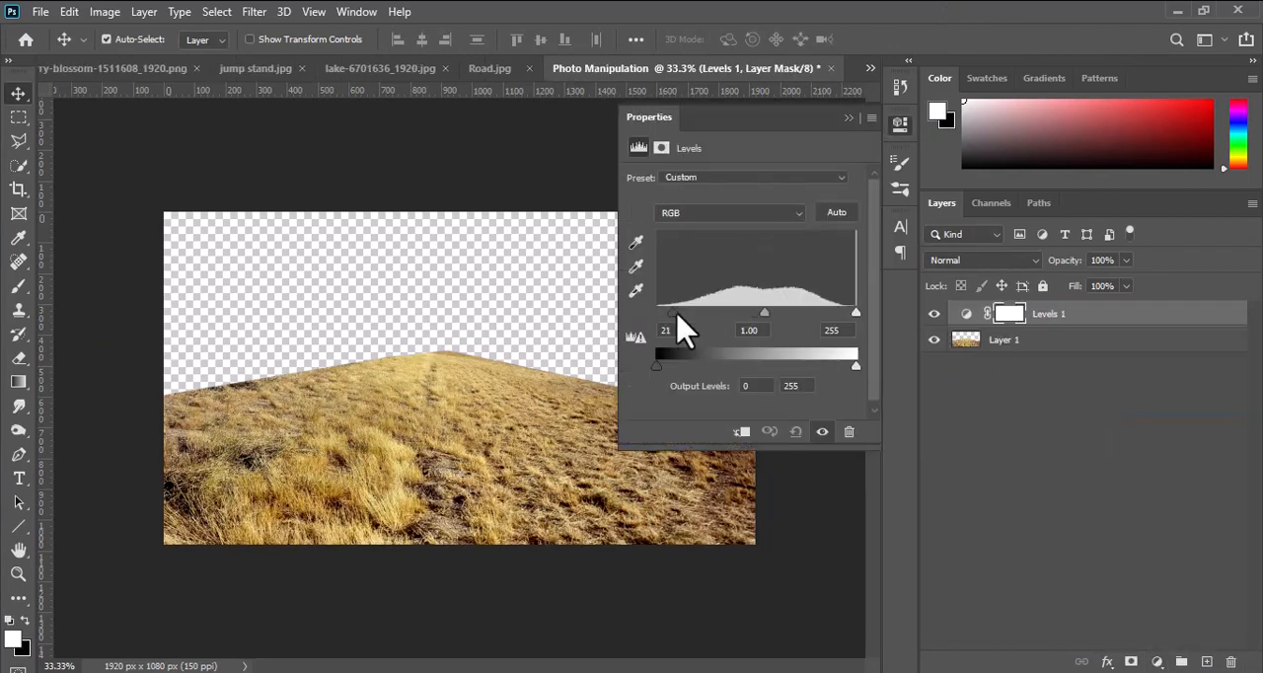
left_click_drag(756, 312, 761, 313)
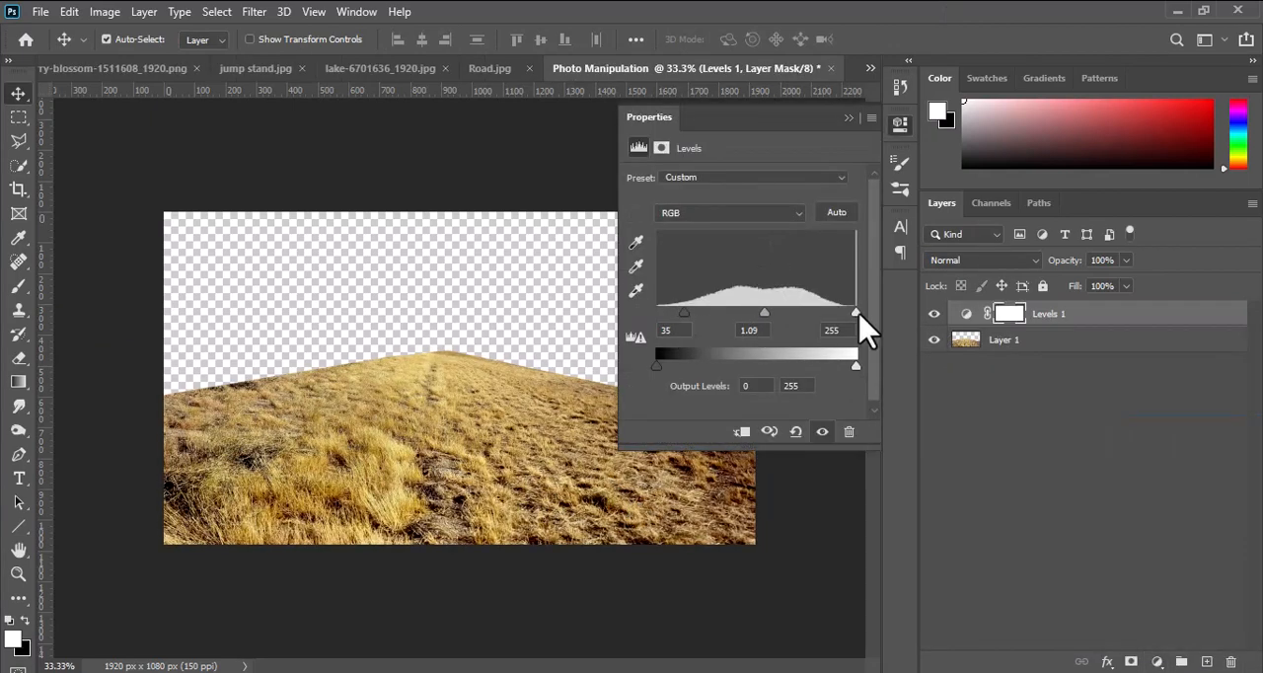
left_click(900, 126)
Add a Curves adjustment above the Levels layer, pulling the lower midtones down and holding the highlights with a second point.
left_click(1157, 661)
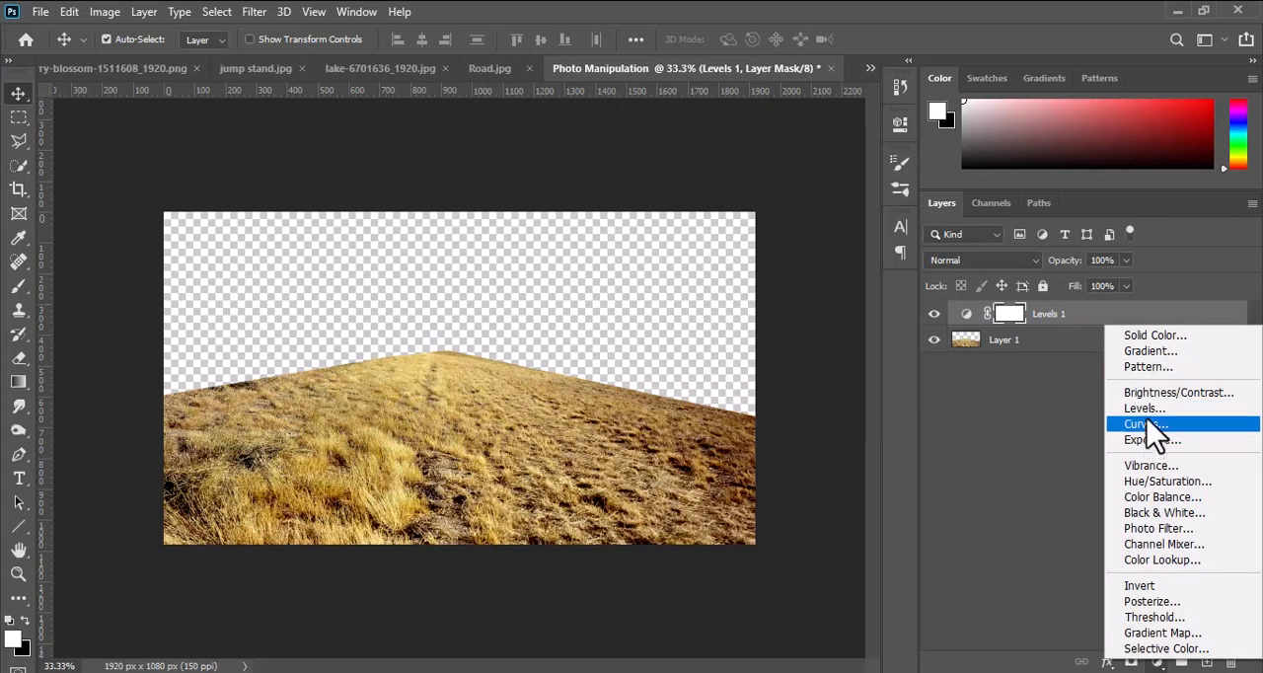
left_click(1145, 423)
left_click_drag(750, 324, 747, 349)
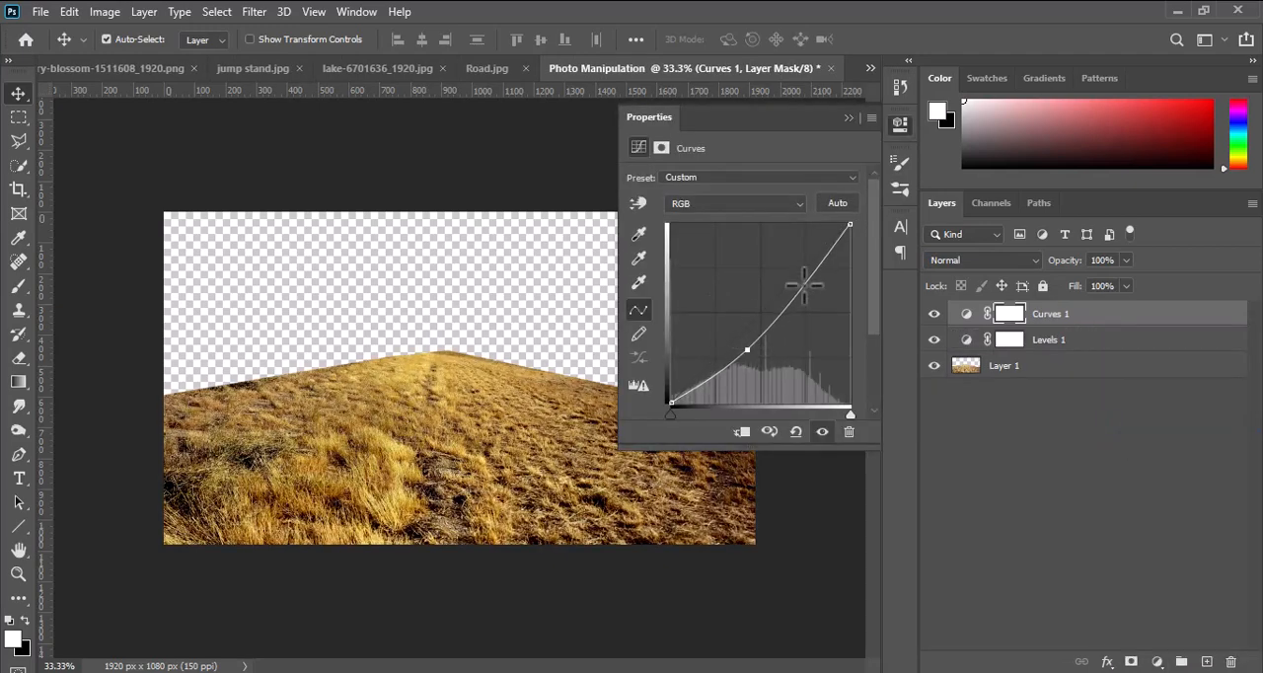
left_click_drag(804, 286, 811, 267)
left_click(750, 343)
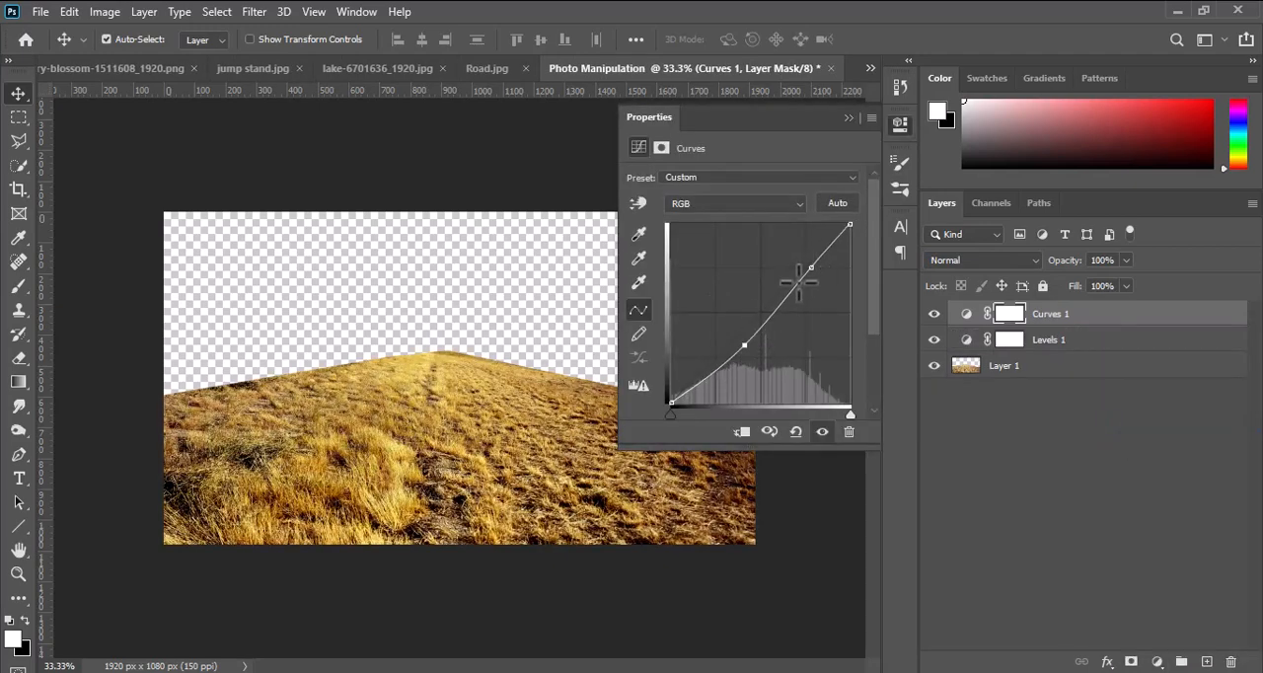
left_click(900, 125)
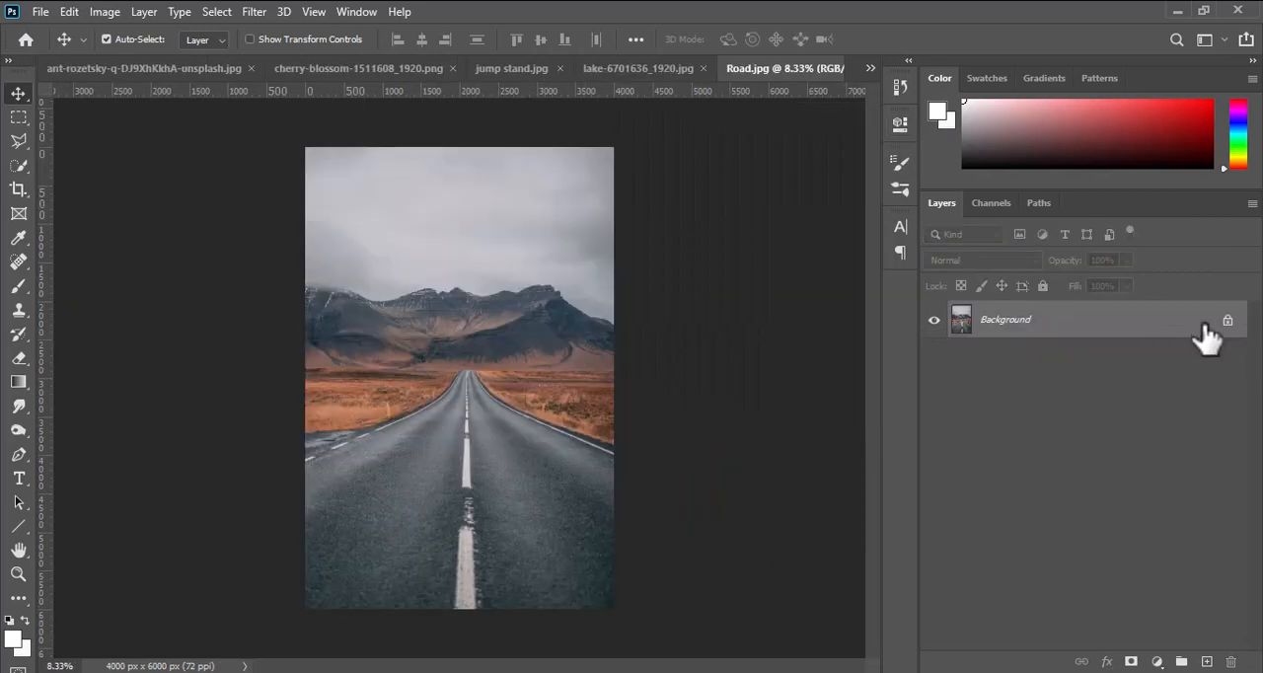
Outline the asphalt road in Road.jpg with the Polygonal Lasso, following both road edges up to the vanishing point.
left_click(18, 141)
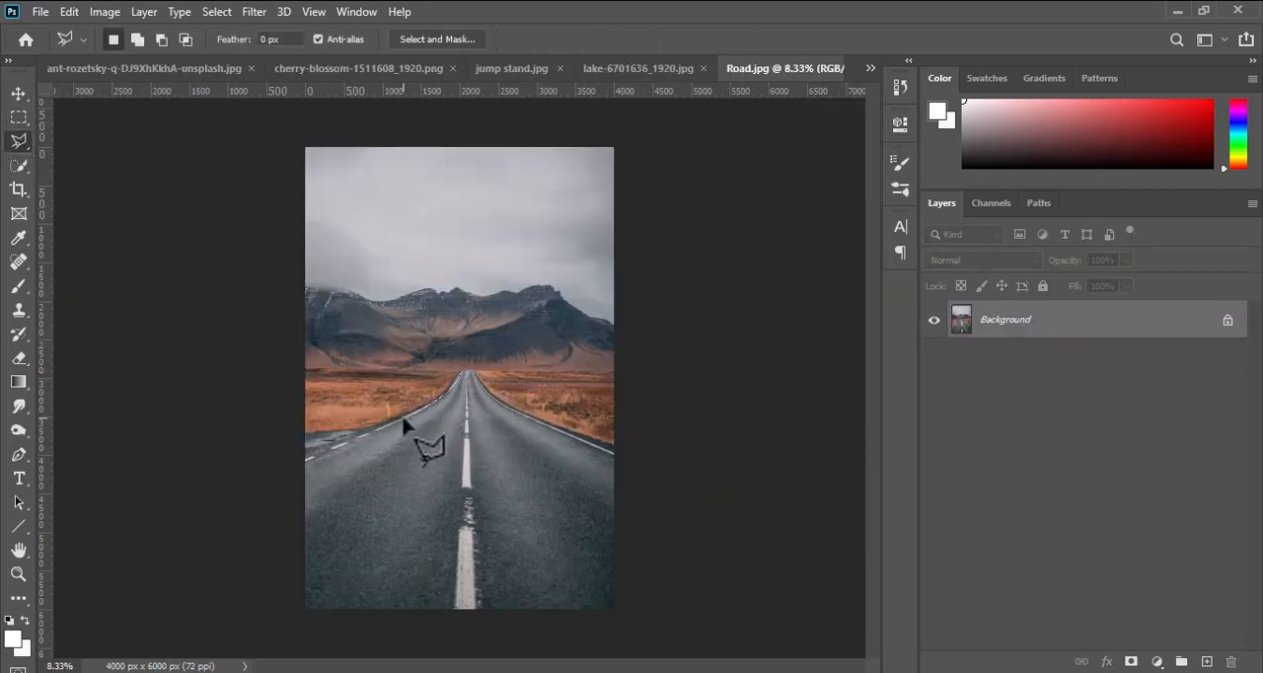
left_click(302, 459)
left_click(303, 615)
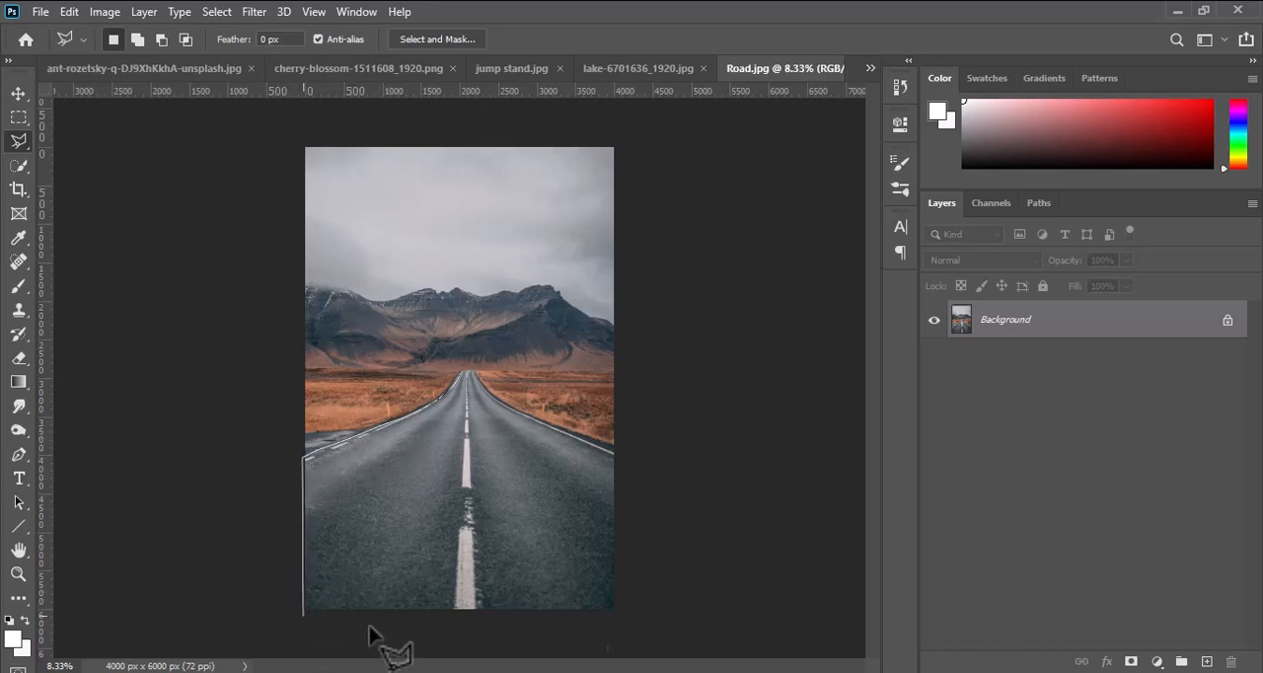
left_click(626, 617)
left_click(620, 451)
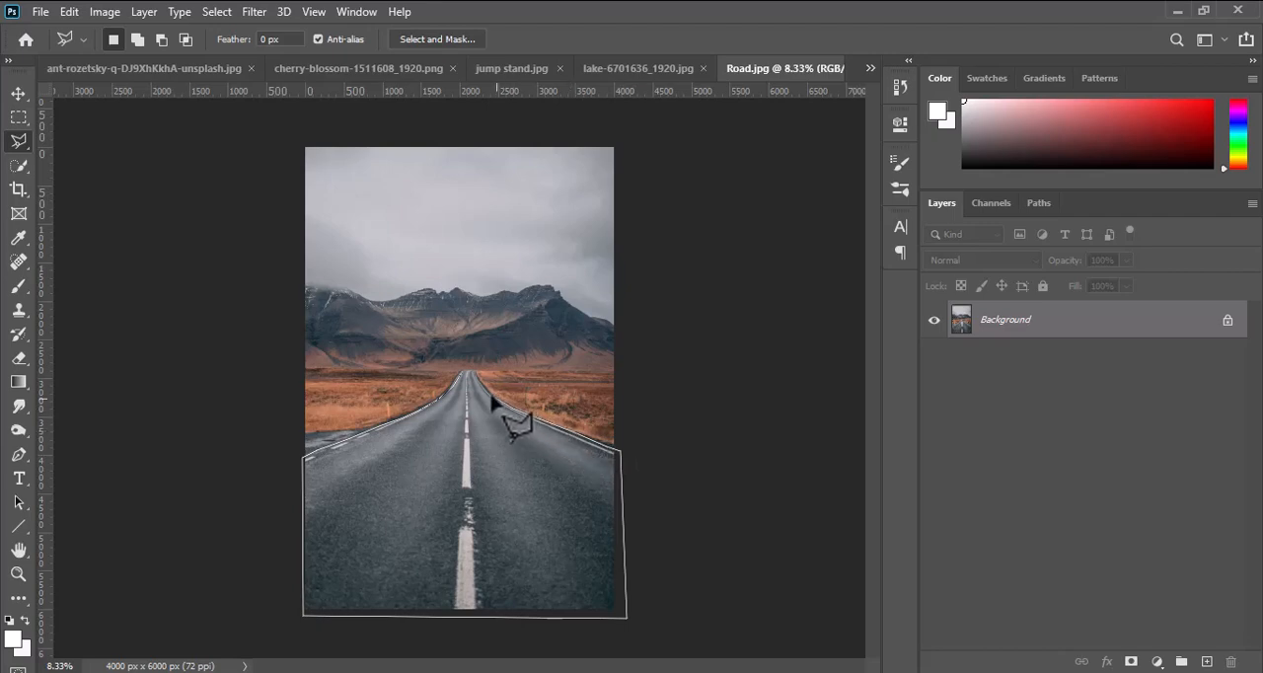
scroll(479, 379, "up", 3)
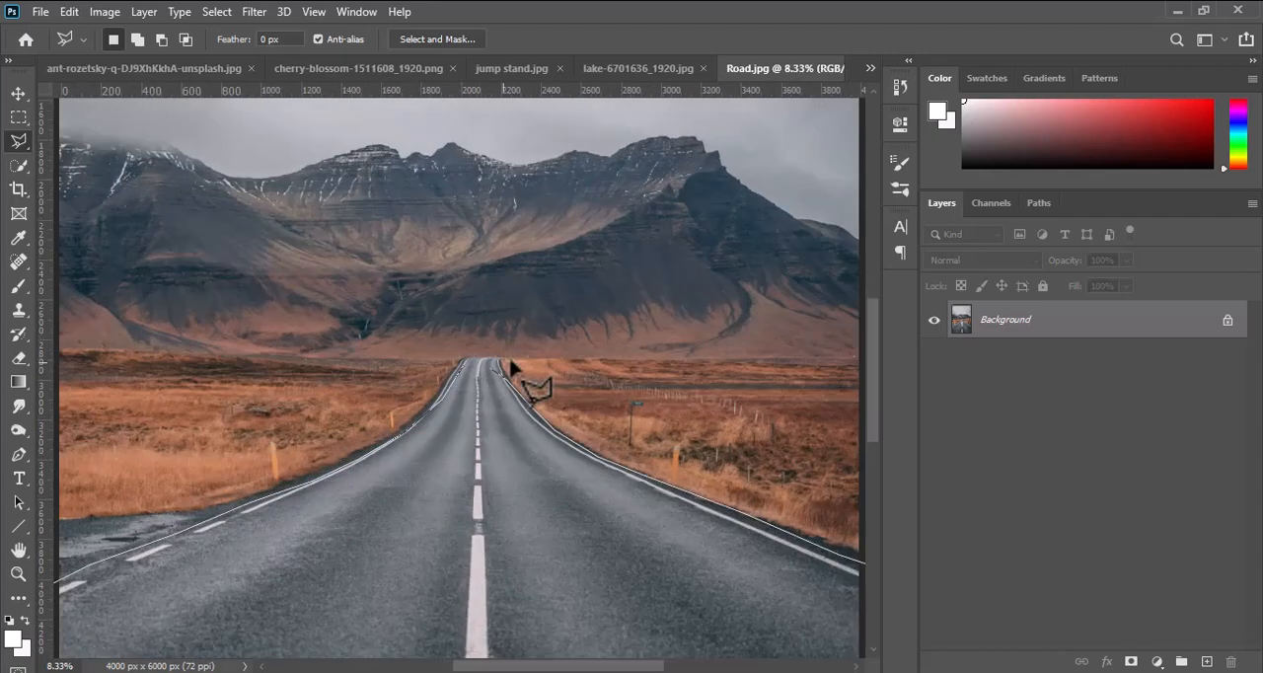
left_click(499, 360)
left_click(465, 363)
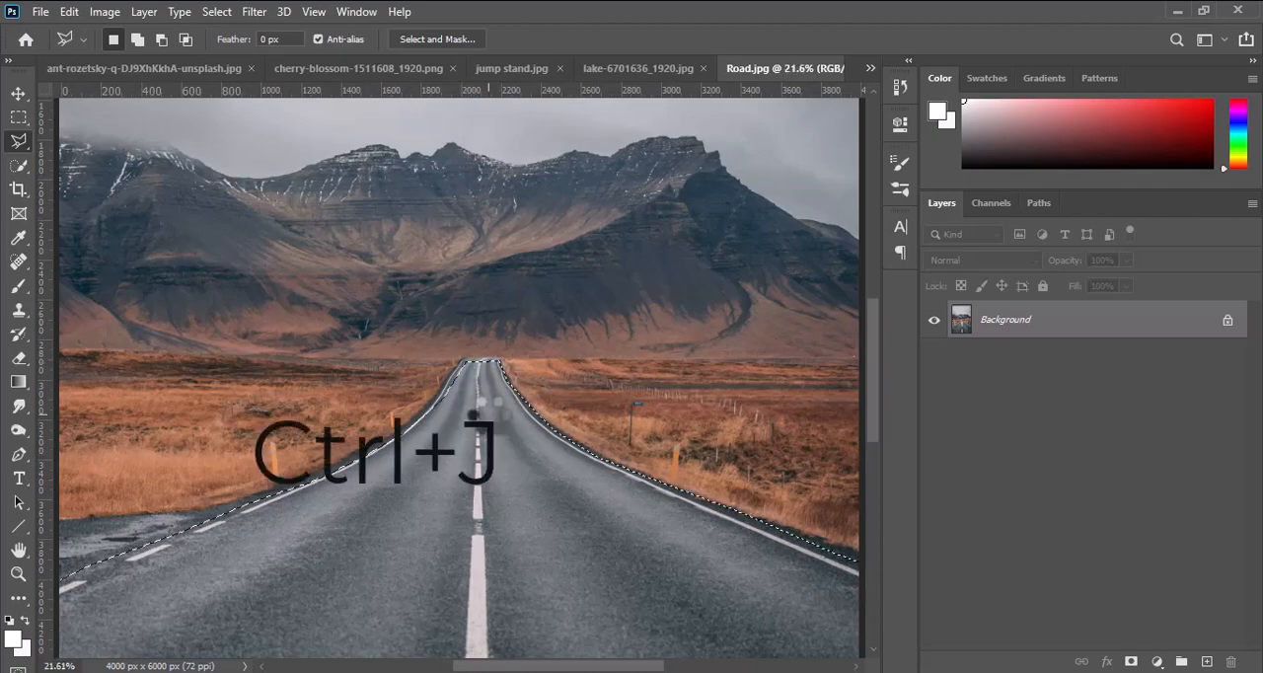
Copy the selected road to a new layer and move that layer into the Photo Manipulation document.
key("ctrl+0")
key("ctrl+j")
key("v")
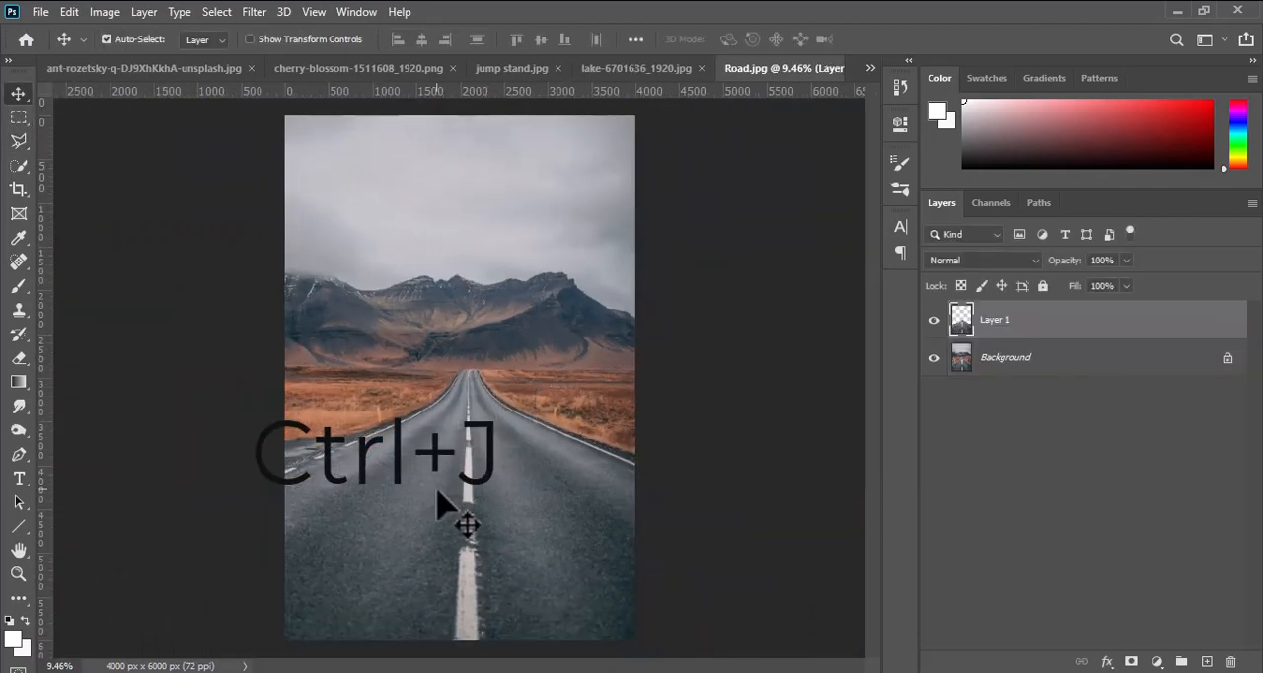
left_click_drag(785, 69, 615, 217)
left_click_drag(799, 490, 565, 400)
Scale the road layer to 48% and position it at X 960 px, Y 638 px so it spans the canvas width.
key("ctrl+t")
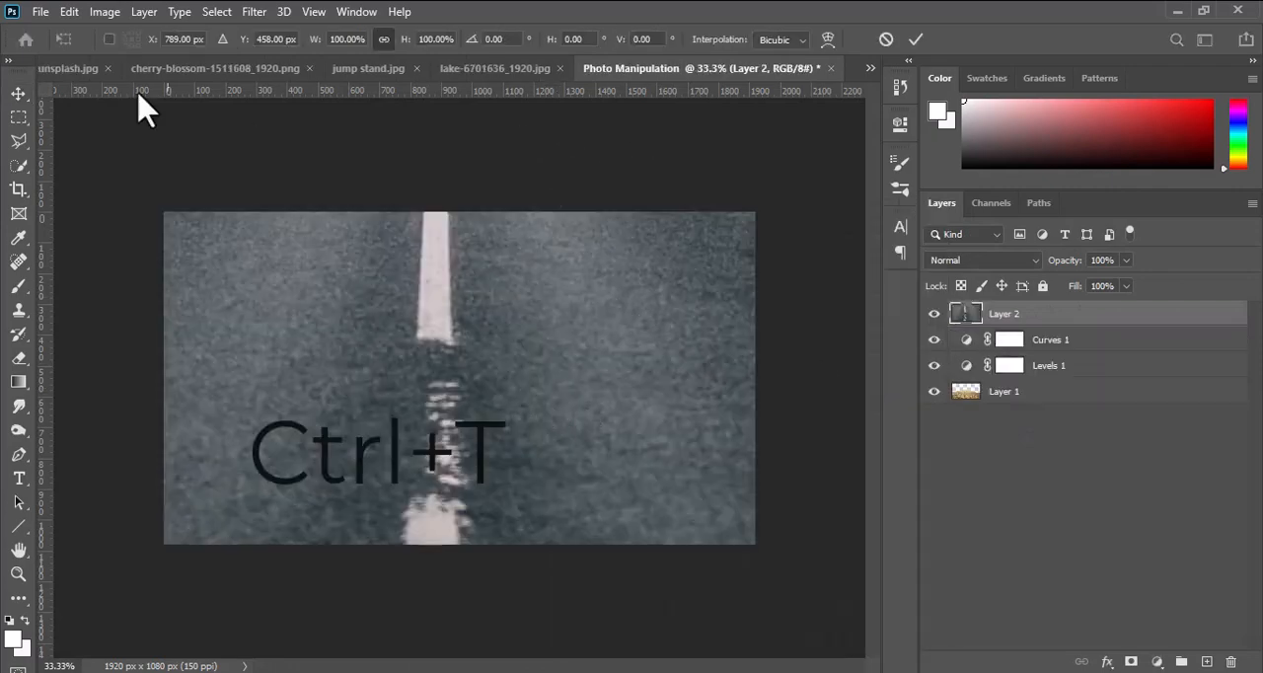
left_click_drag(406, 39, 357, 46)
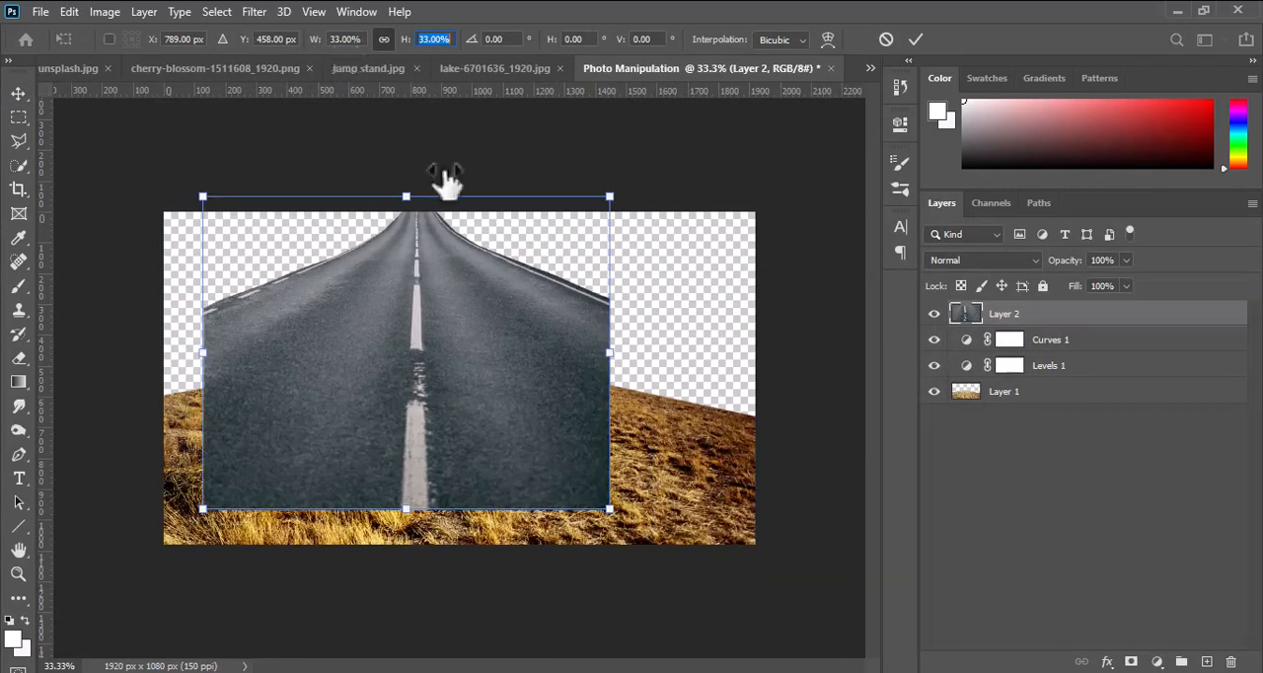
left_click_drag(432, 353, 489, 405)
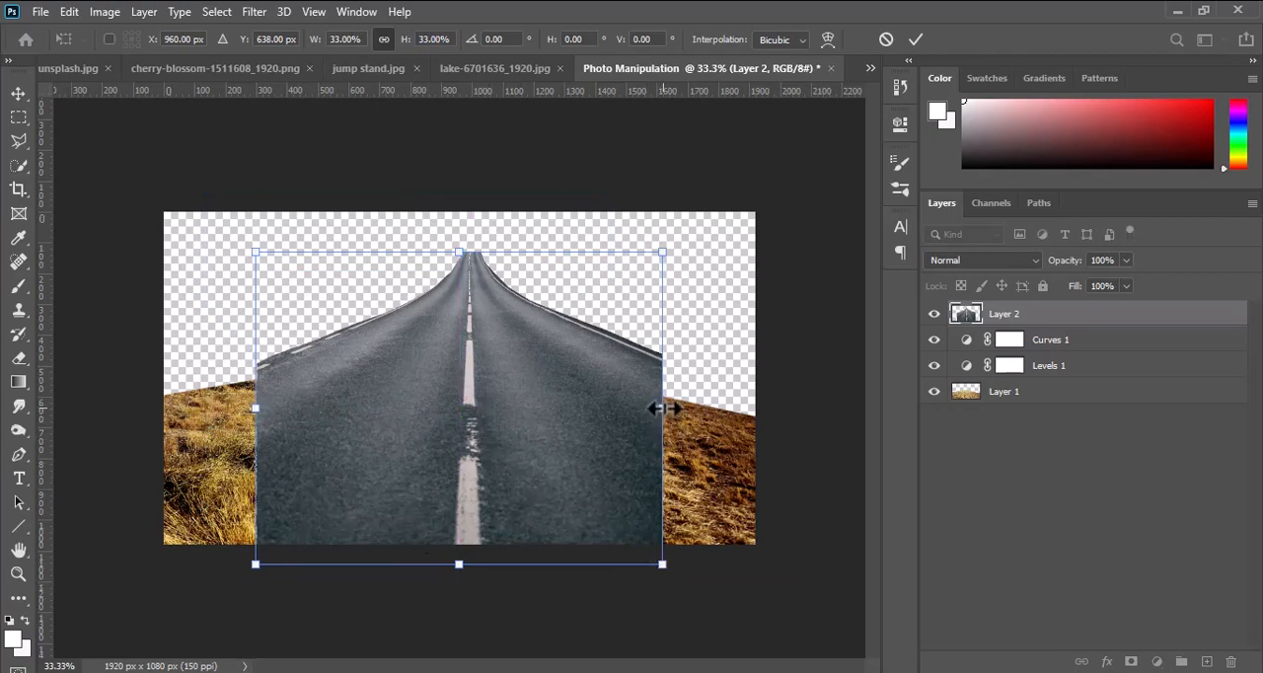
left_click_drag(663, 409, 755, 395)
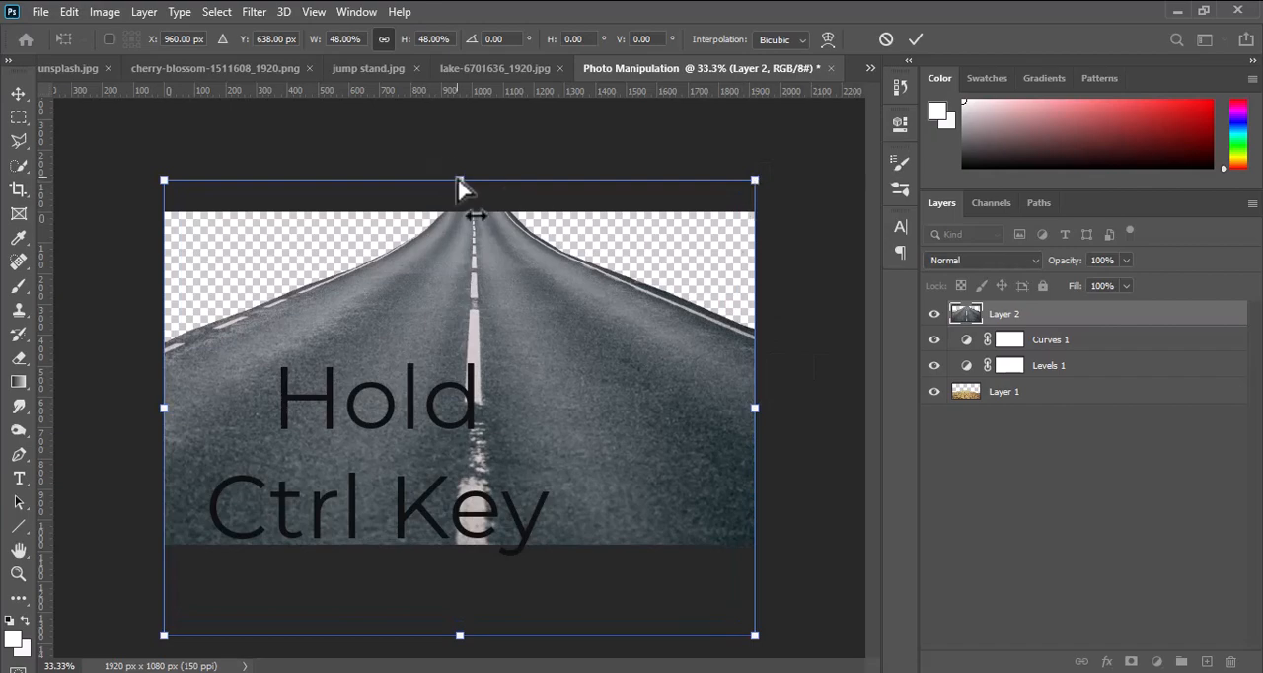
Flatten the road to about 30% height and distort its corners so its far end meets the top of the grass hill.
left_click_drag(460, 182, 437, 352)
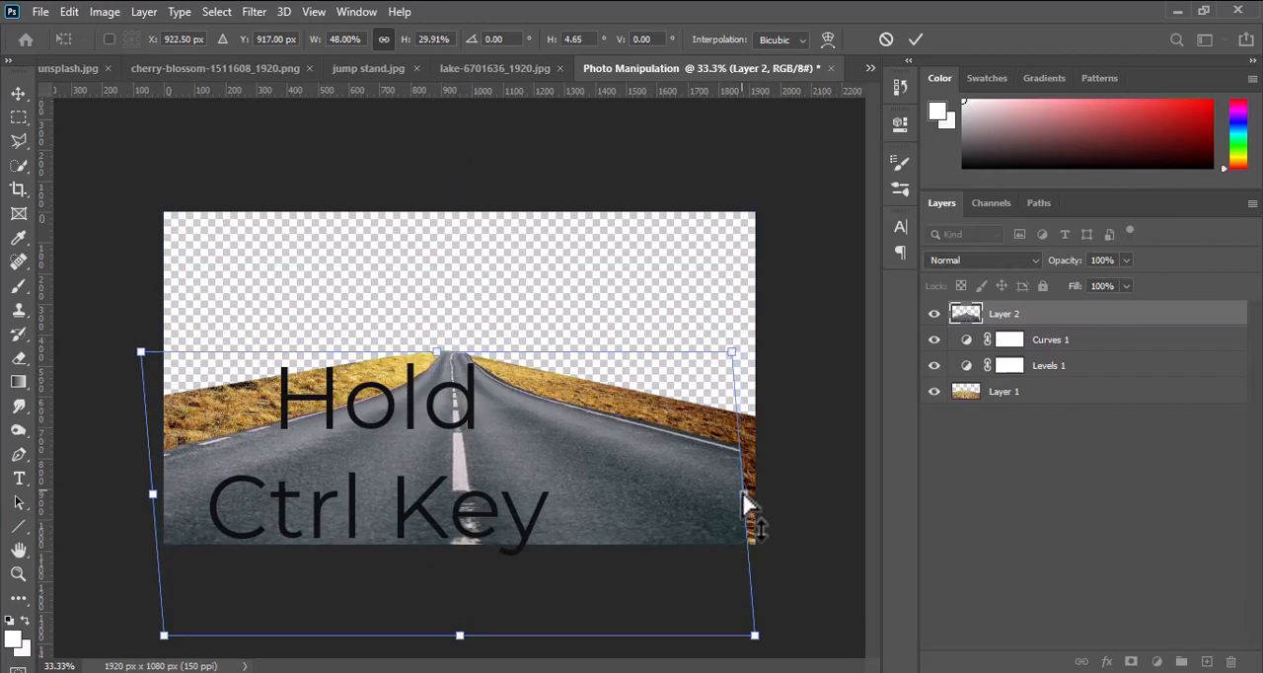
left_click_drag(747, 498, 225, 523)
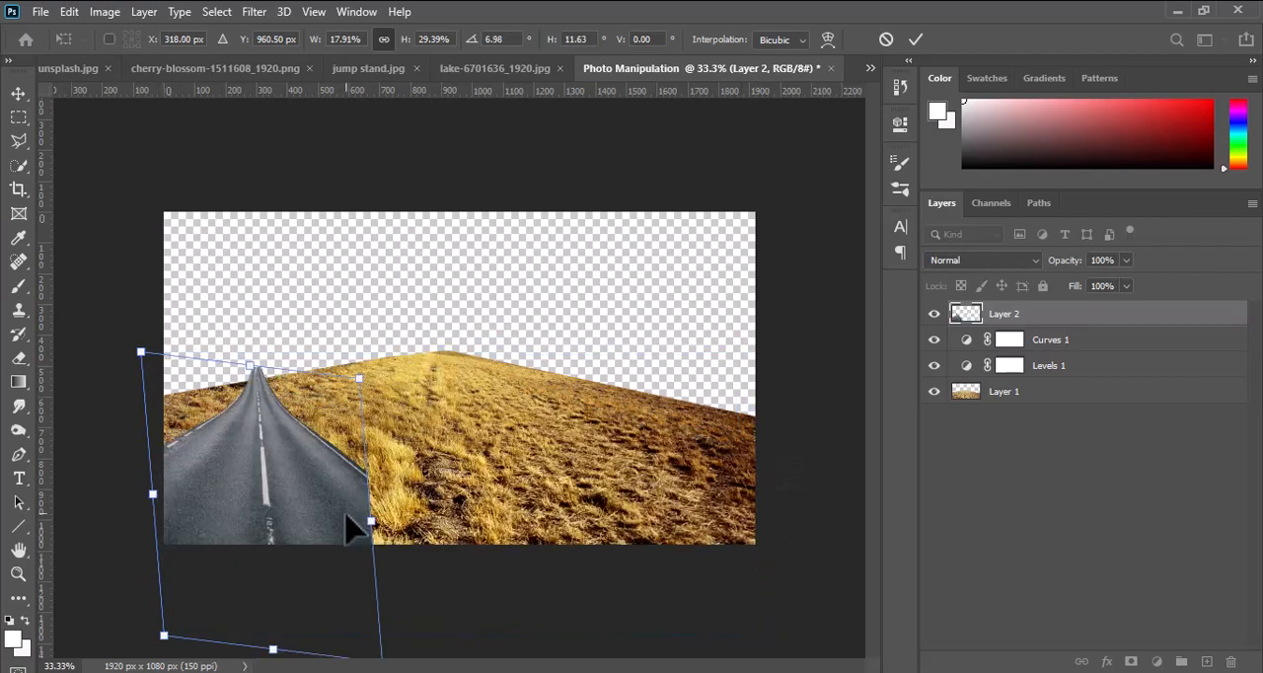
left_click_drag(372, 528, 765, 506)
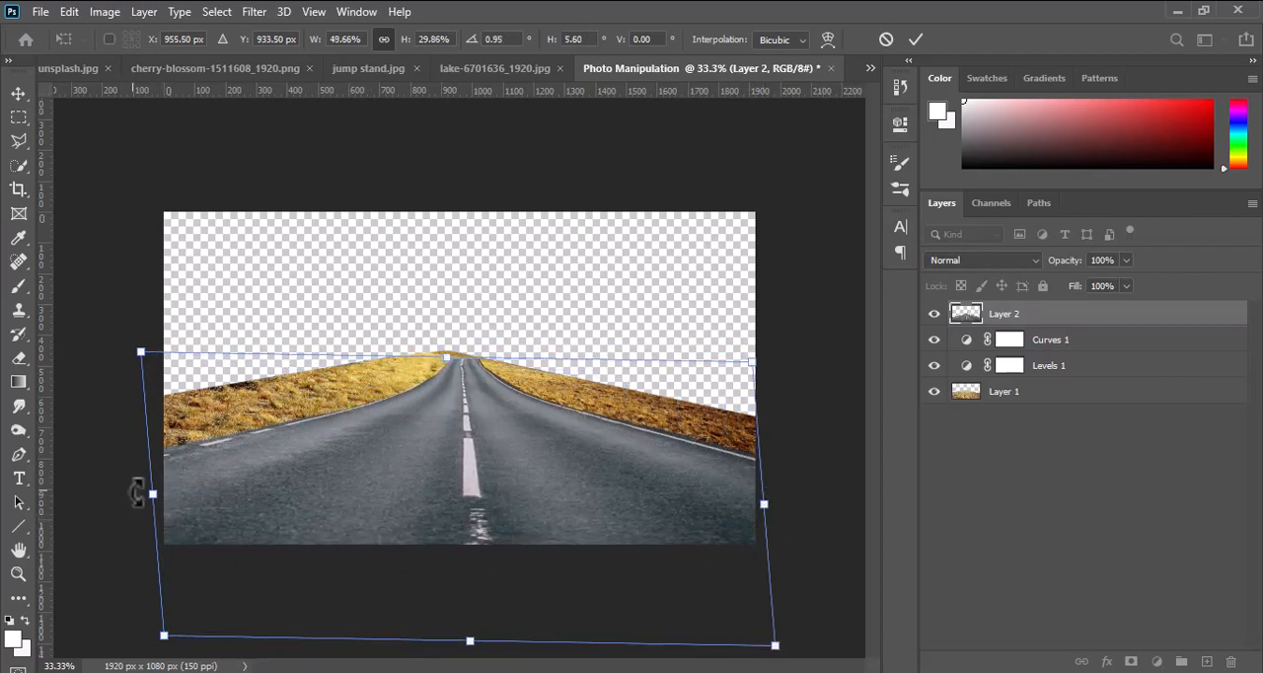
left_click_drag(164, 636, 147, 632)
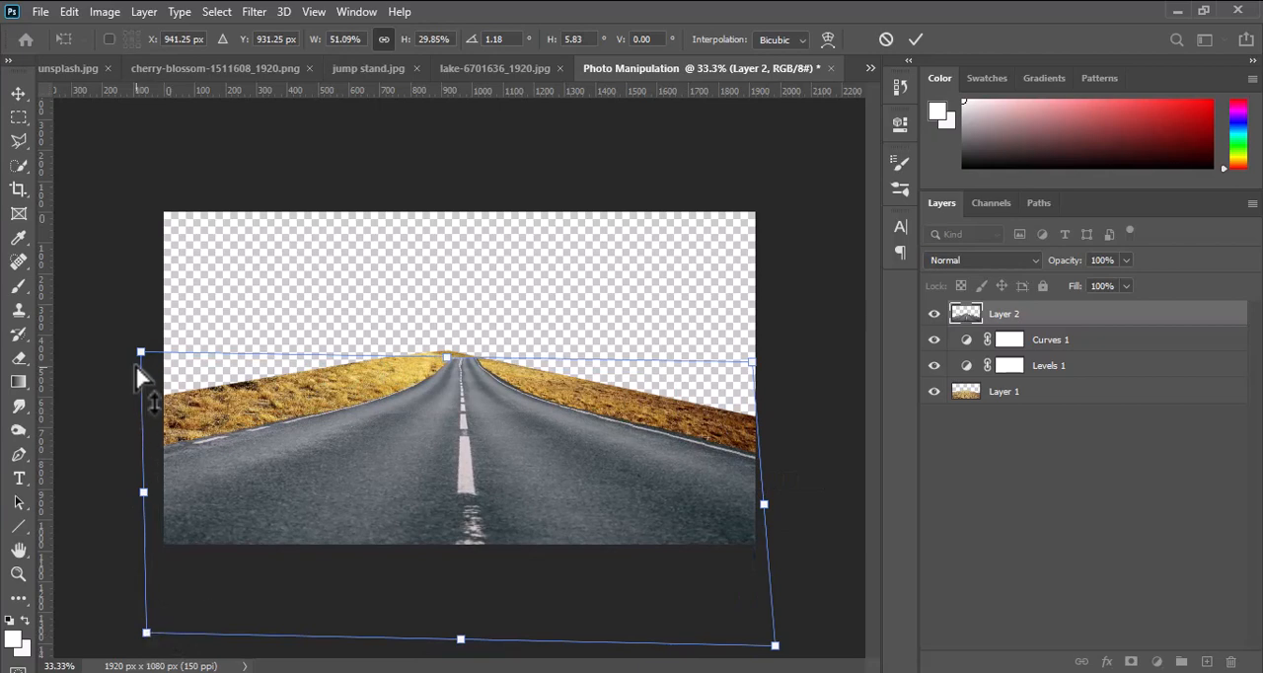
left_click_drag(142, 352, 147, 355)
left_click_drag(752, 362, 773, 360)
left_click_drag(482, 460, 460, 463)
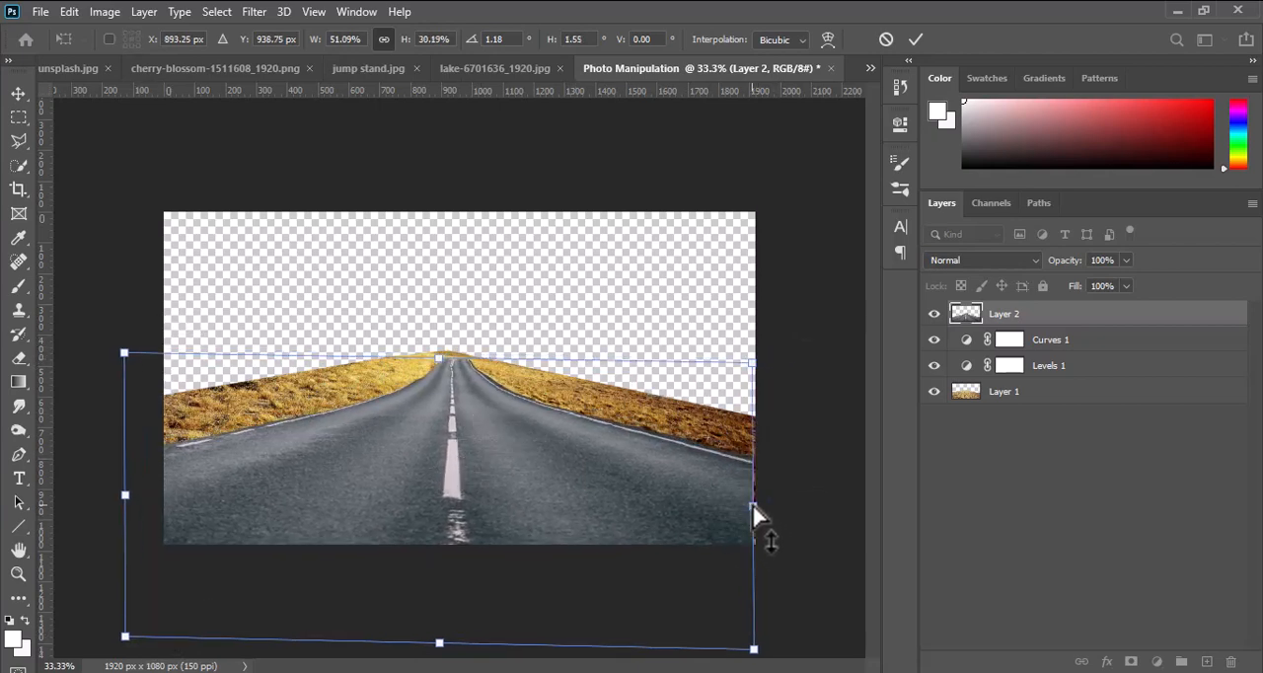
left_click_drag(754, 506, 756, 505)
left_click_drag(563, 506, 561, 503)
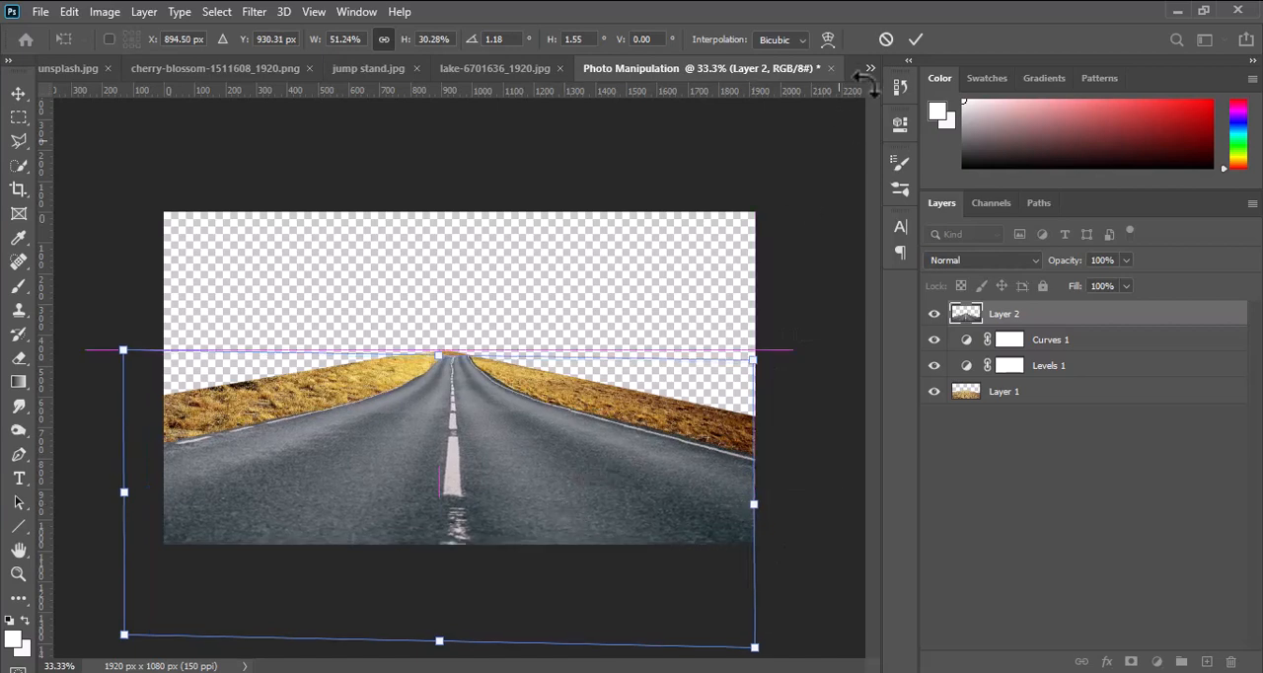
left_click(916, 40)
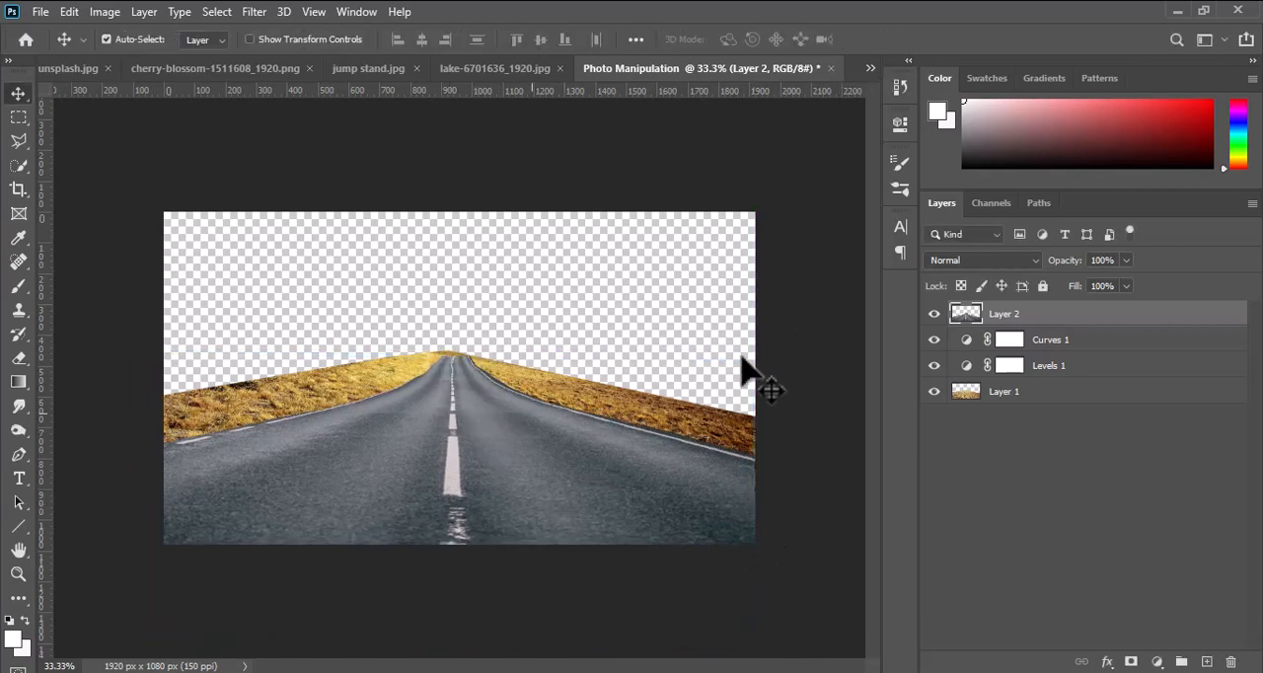
Add a Curves adjustment above the road layer, pulling the midtones down slightly.
left_click(1158, 661)
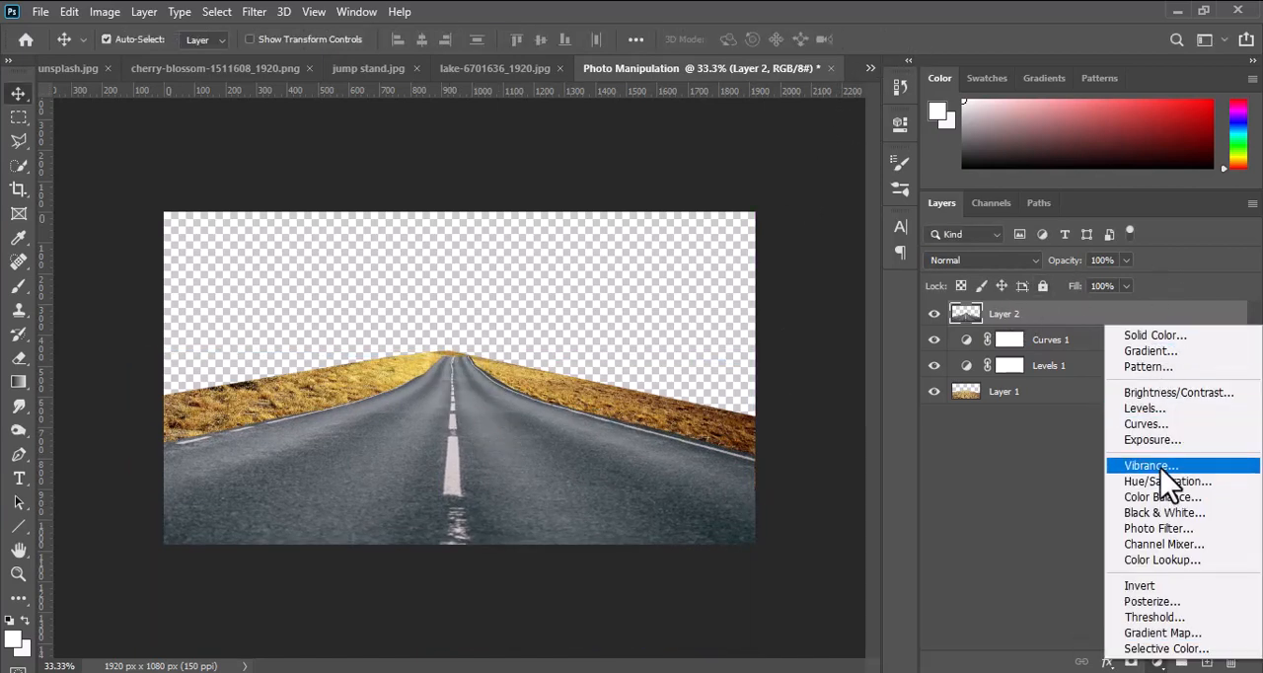
left_click(1148, 427)
left_click_drag(752, 323, 752, 333)
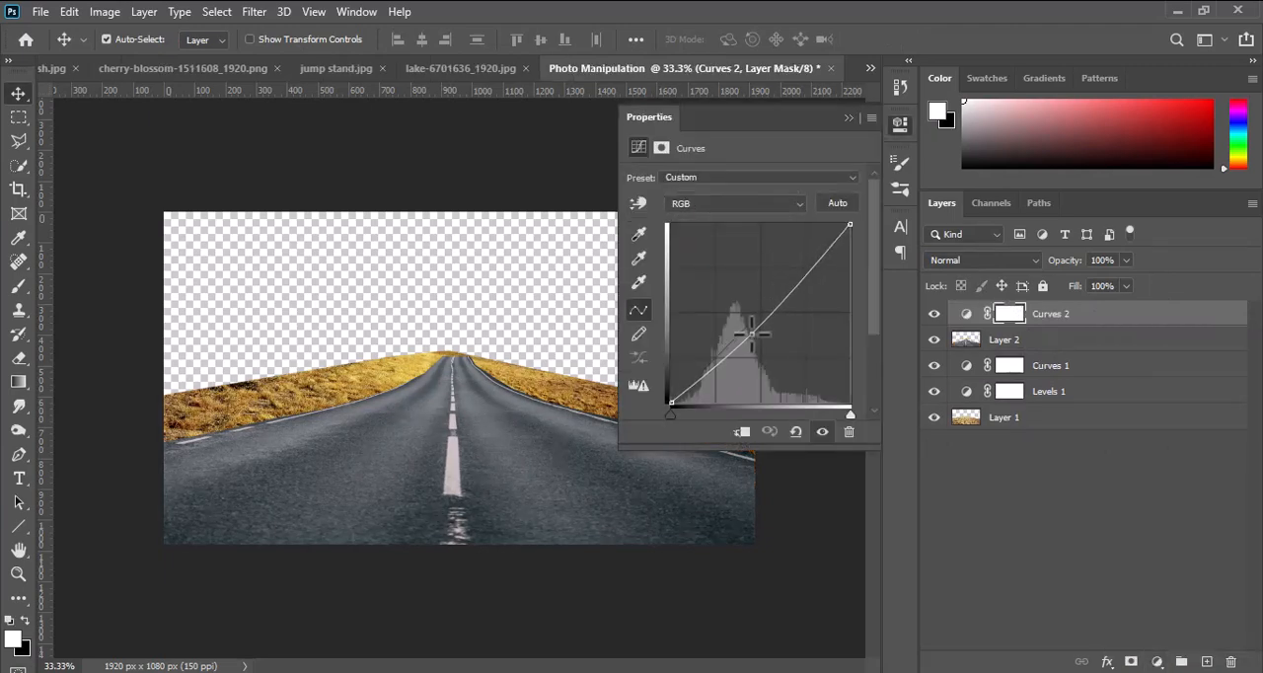
left_click(899, 125)
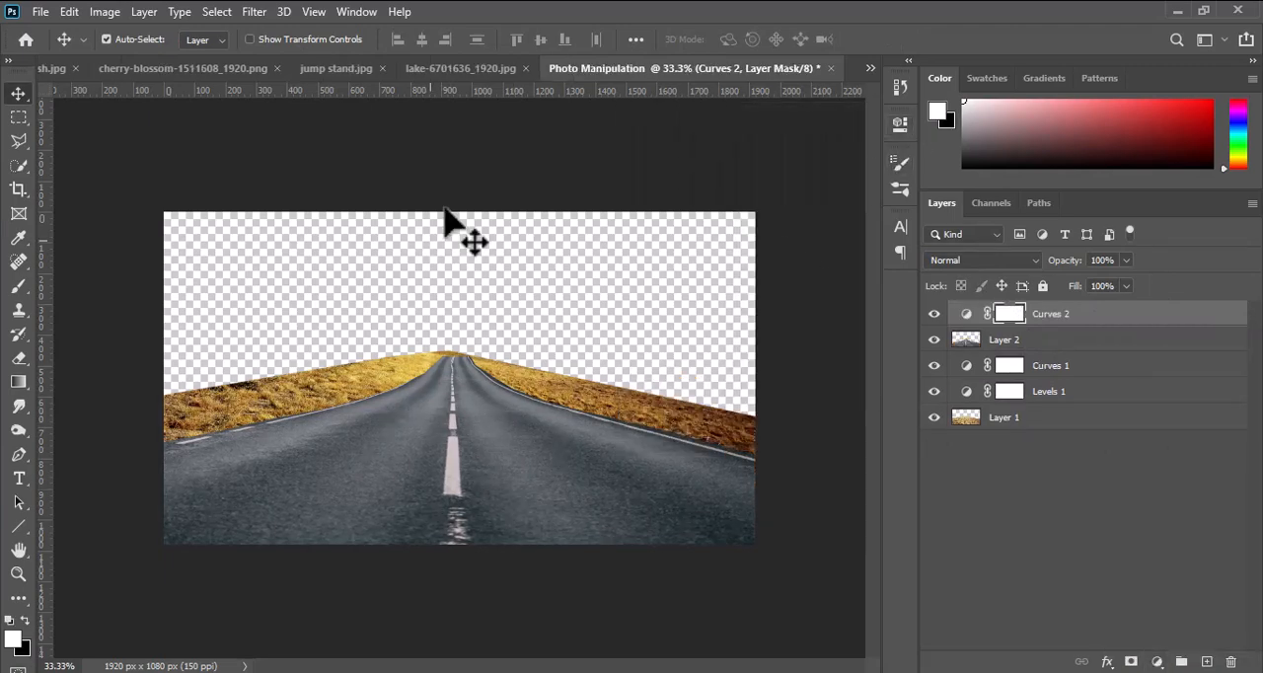
Select the rocky green hillside on the left of the lake-6701636_1920.jpg image with the Quick Selection tool.
left_click(464, 69)
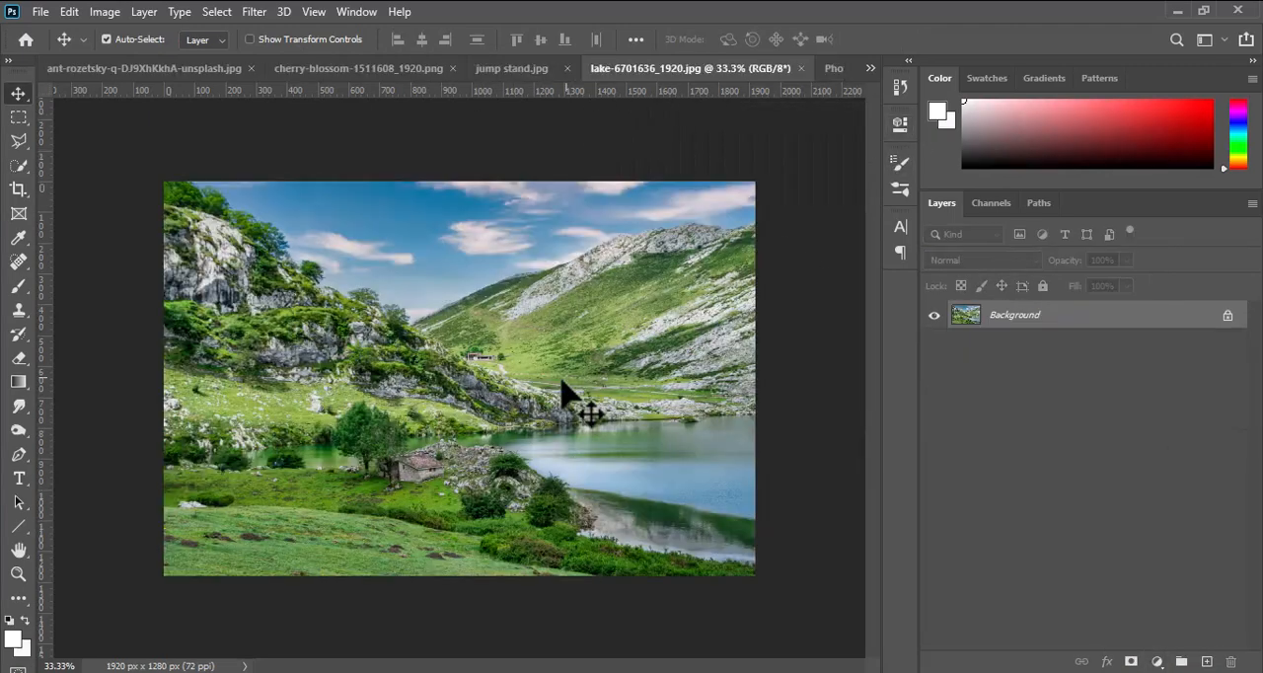
left_click(19, 165)
left_click_drag(185, 253, 206, 253)
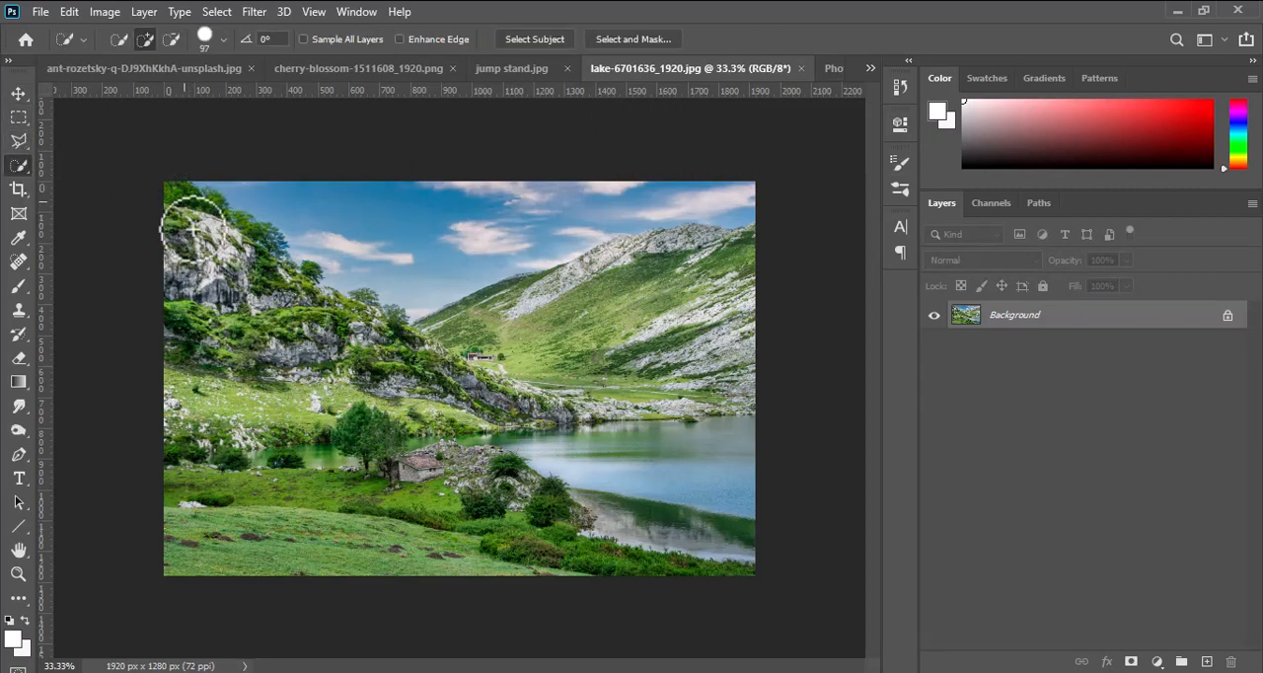
left_click_drag(264, 306, 187, 332)
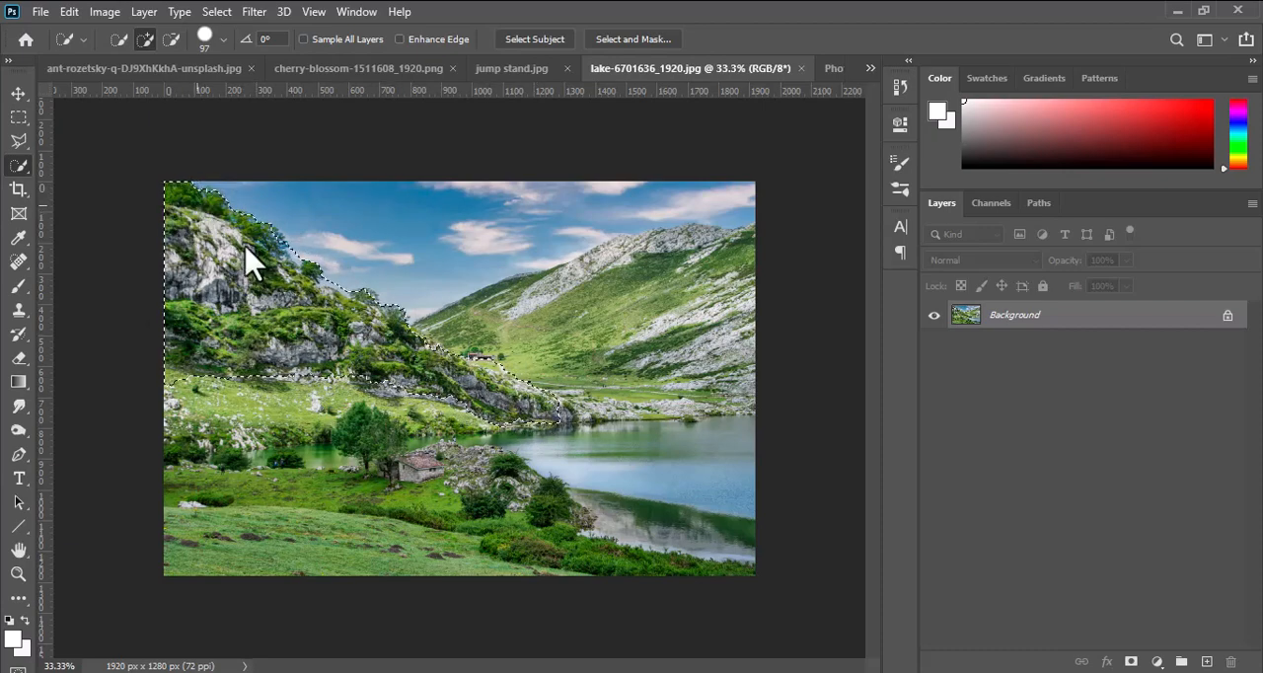
key("alt")
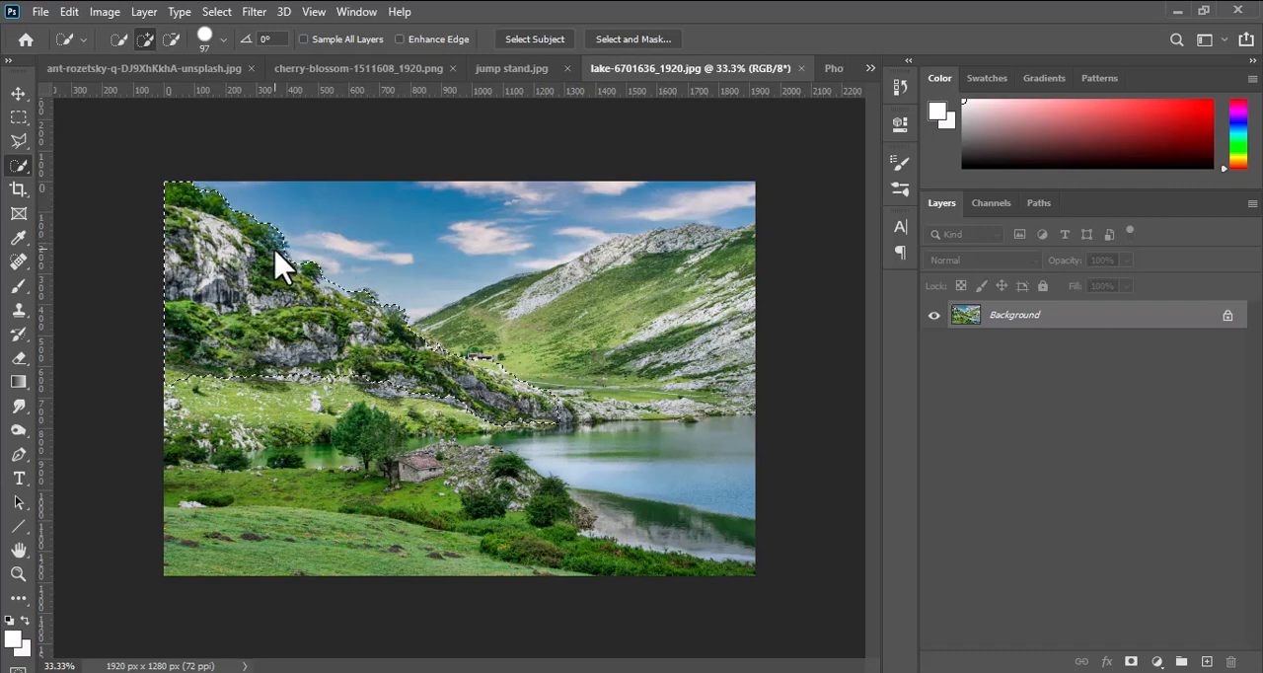
key("alt")
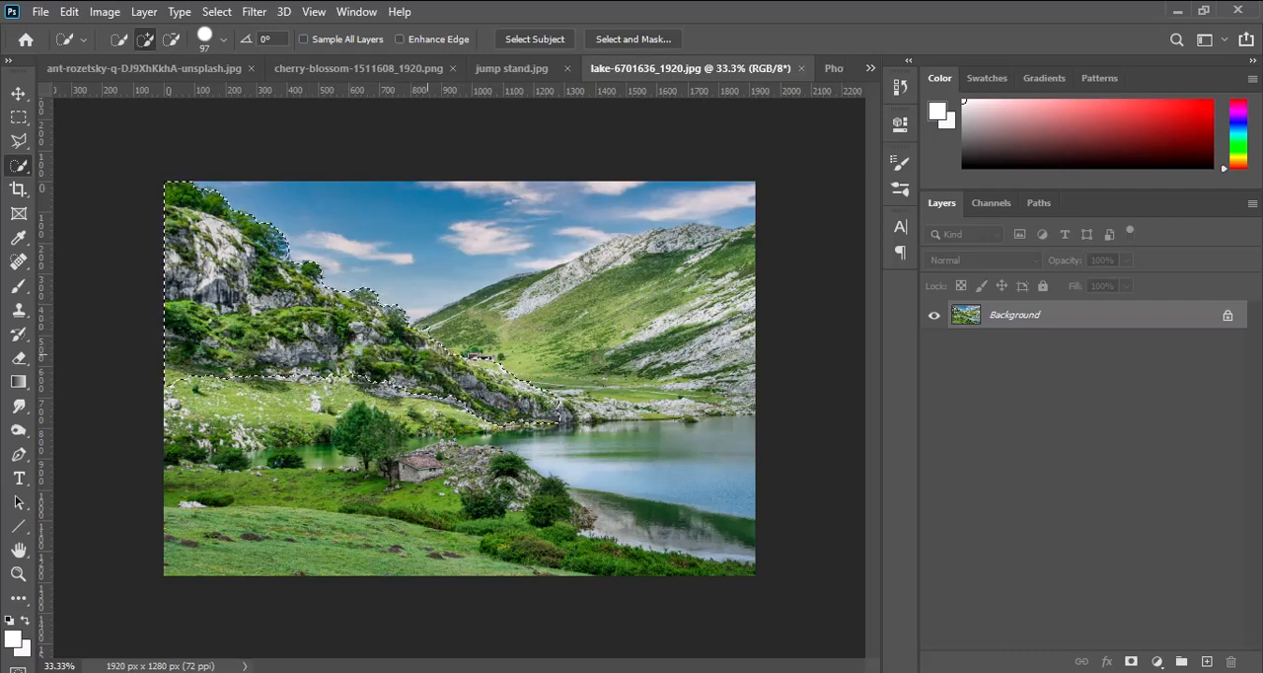
Refine the hillside selection with Select and Mask and output it to a new layer with a layer mask.
left_click(632, 41)
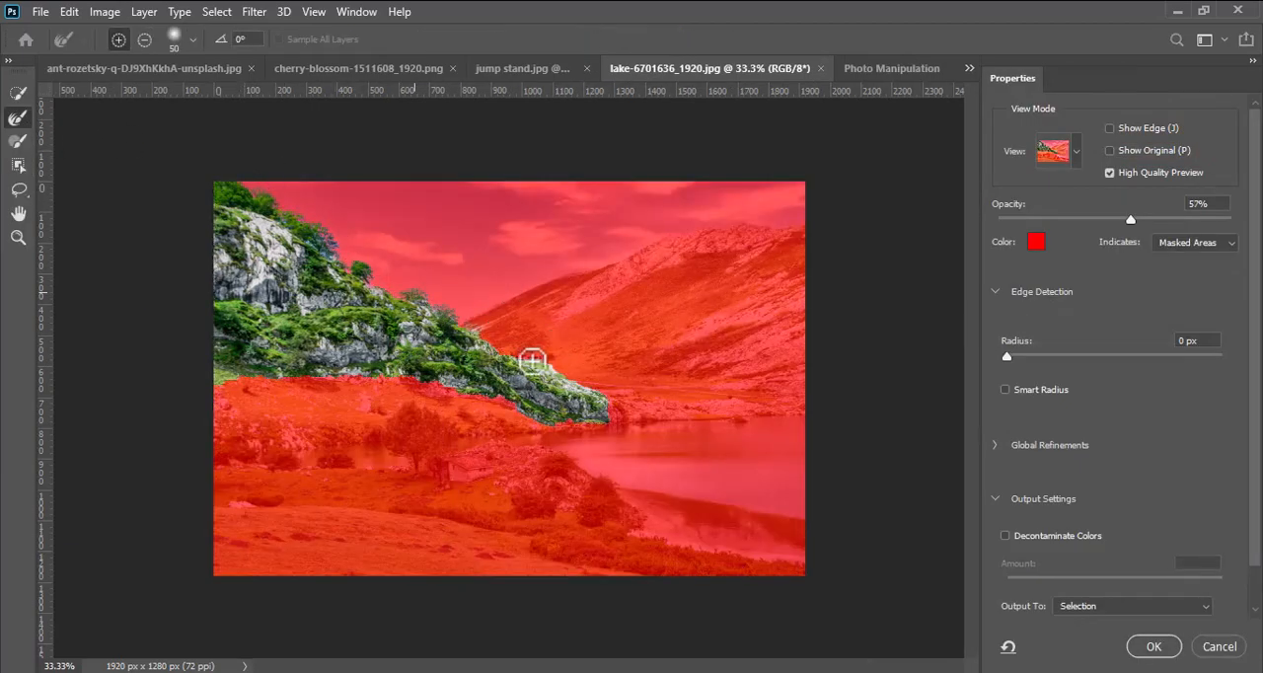
left_click(1088, 609)
left_click(1092, 632)
left_click(1154, 646)
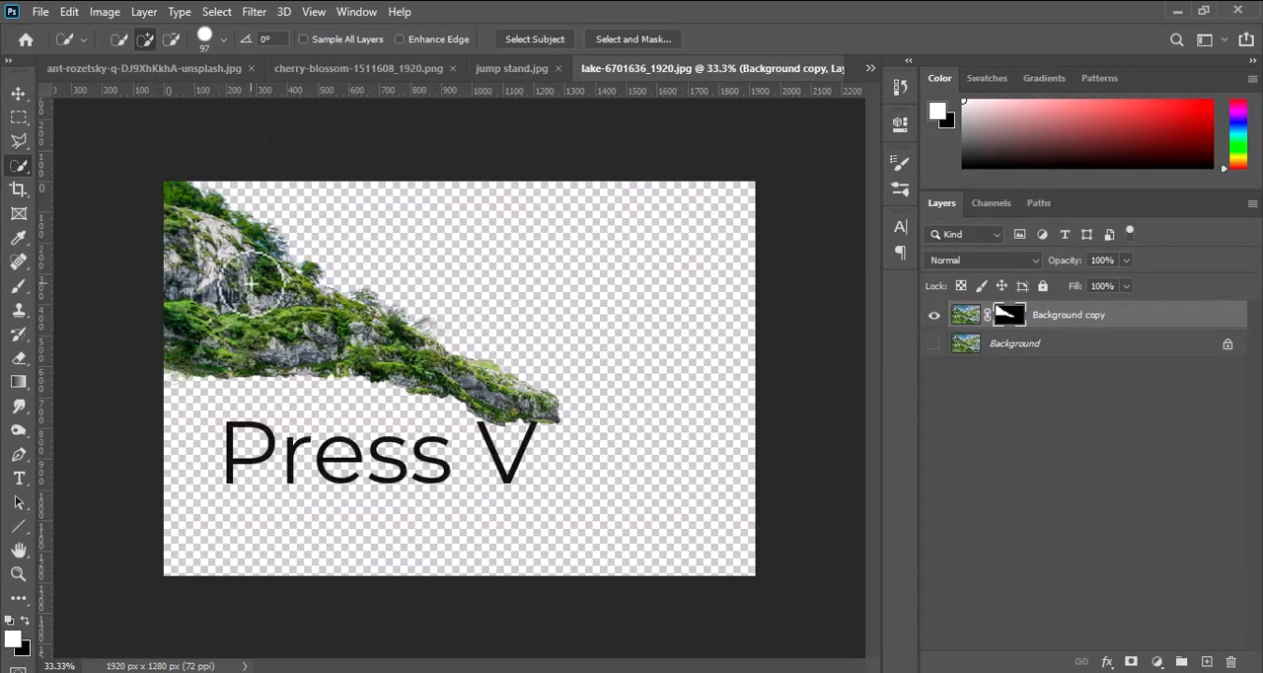
Move the masked hillside into the Photo Manipulation document, place it below the grass layer and position it along the canvas's left edge.
key("v")
left_click_drag(252, 285, 291, 395)
left_click_drag(1007, 314, 1007, 456)
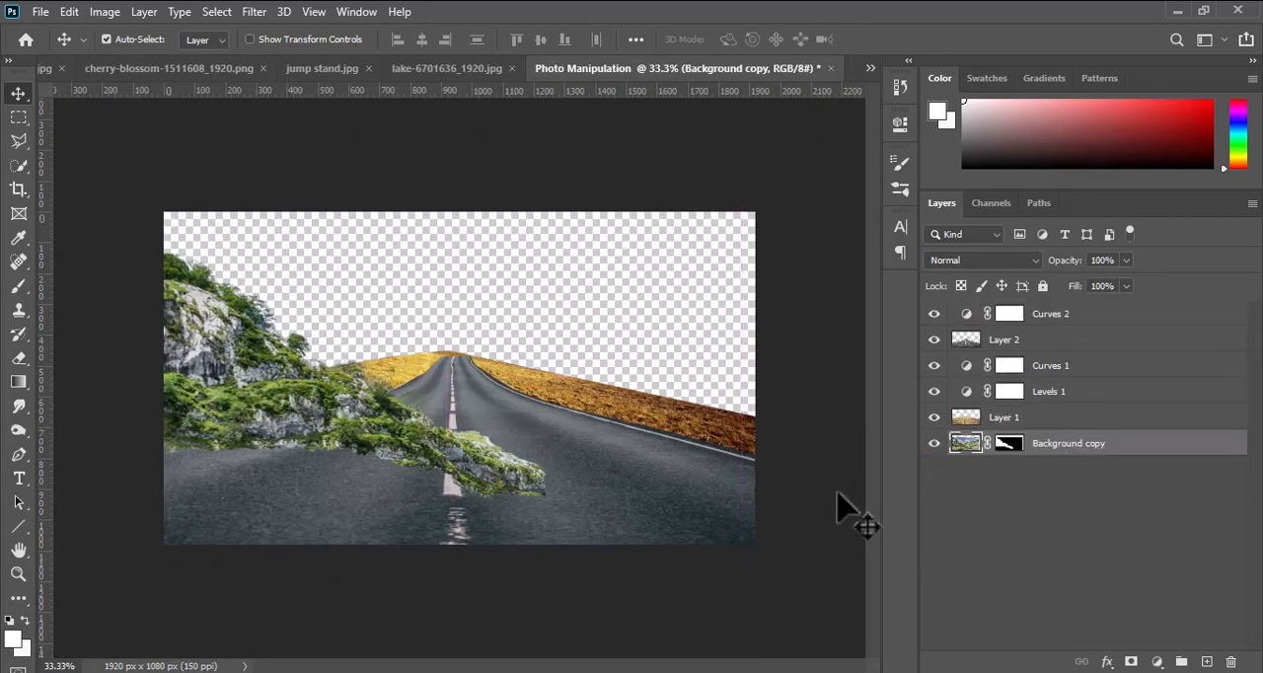
left_click_drag(241, 358, 230, 318)
Add a Curves adjustment above the hillside layer with a slight S-curve that lifts the highlights and lowers the shadows.
left_click(1155, 661)
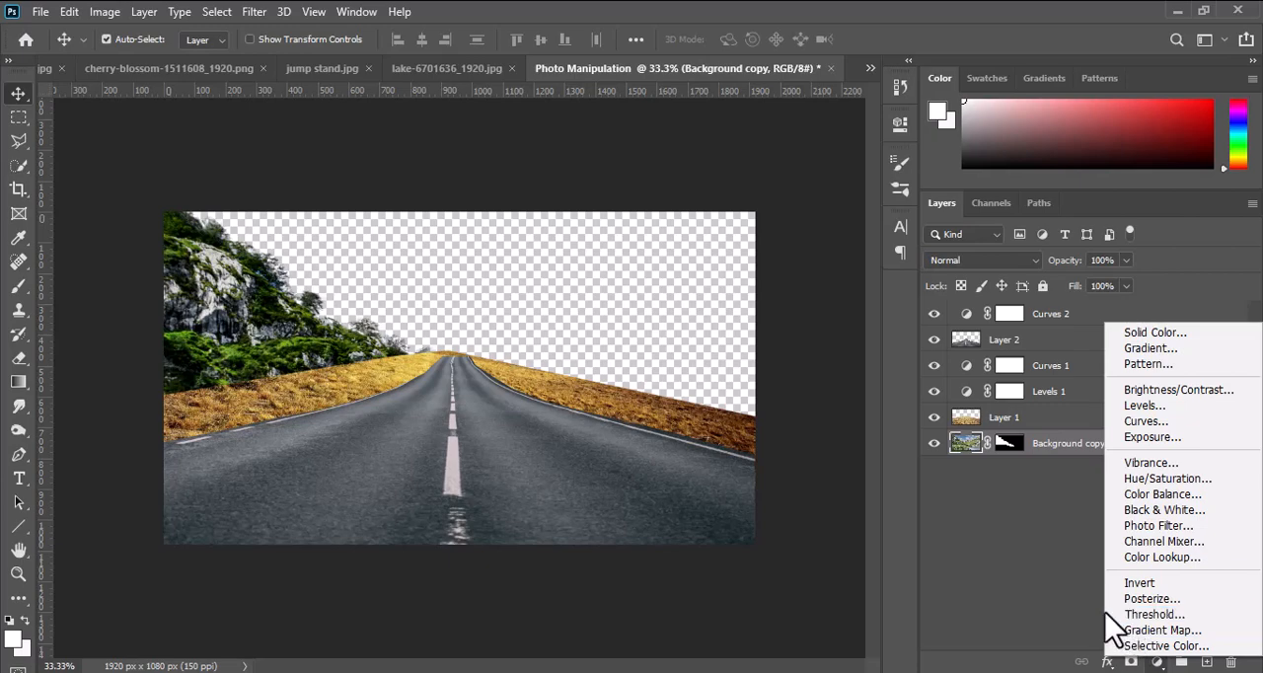
left_click(1146, 421)
mouse_move(790, 282)
left_mouse_down()
mouse_move(739, 358)
mouse_move(714, 358)
mouse_move(795, 273)
left_mouse_up()
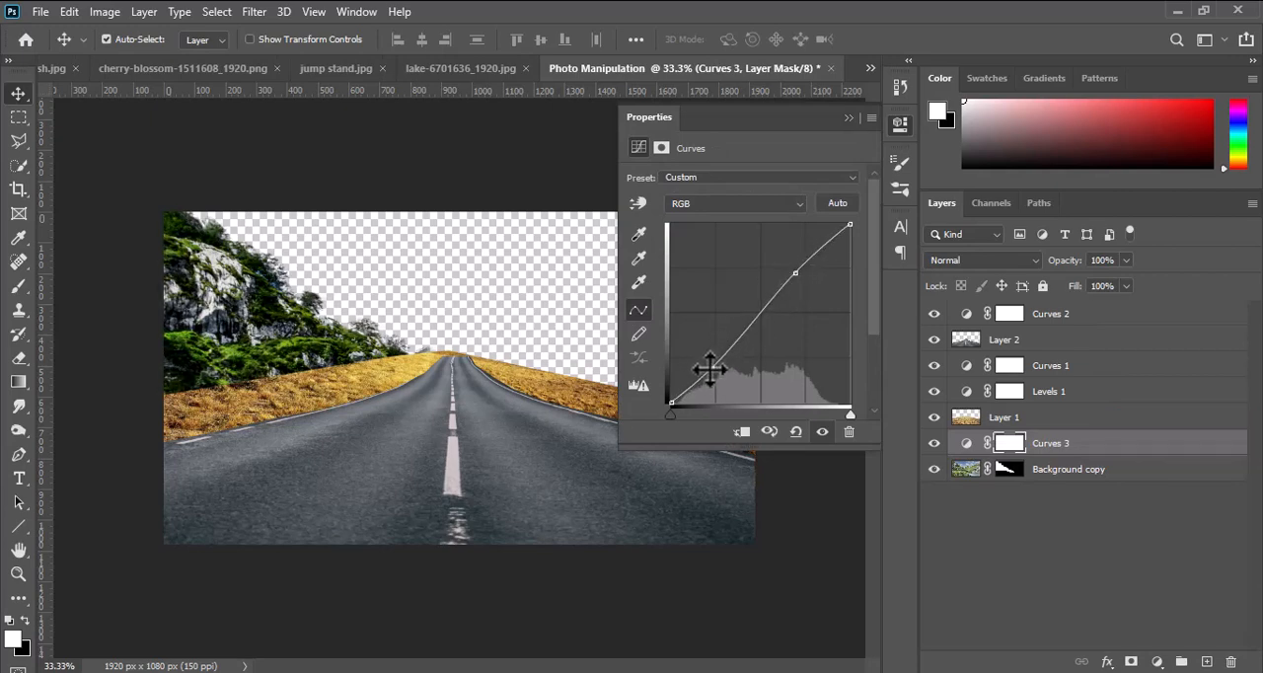
left_click_drag(798, 273, 799, 264)
left_click(900, 123)
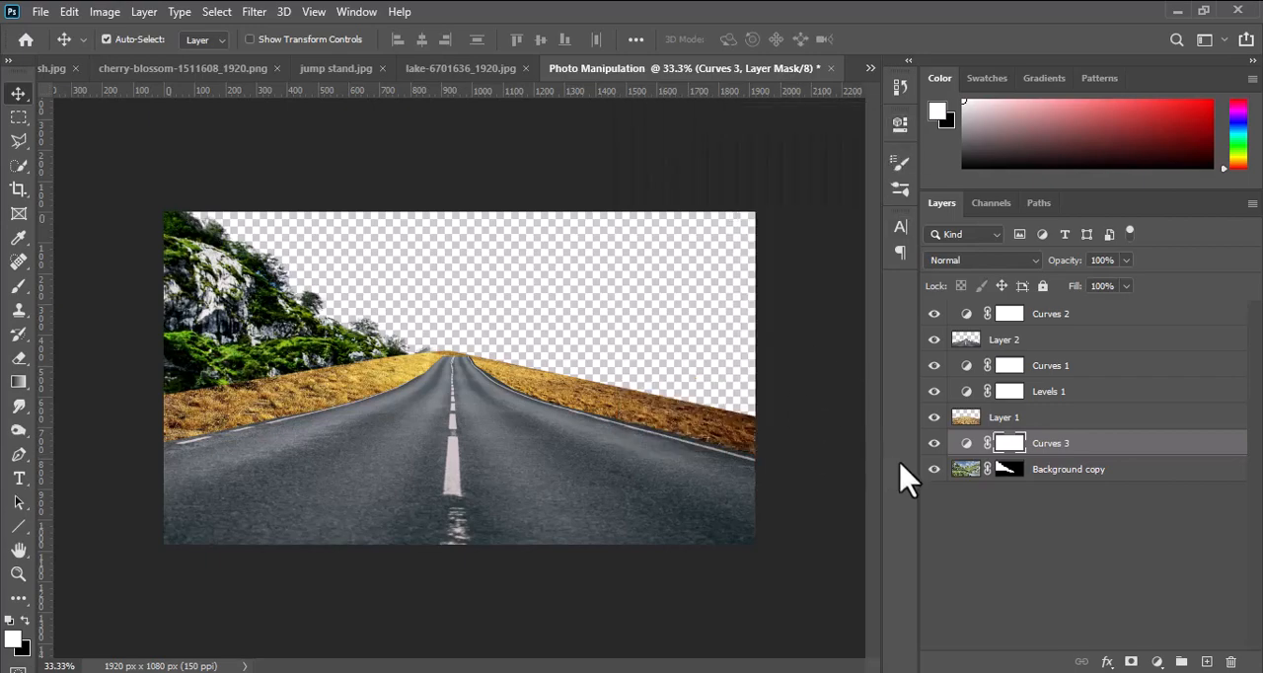
left_click(1158, 661)
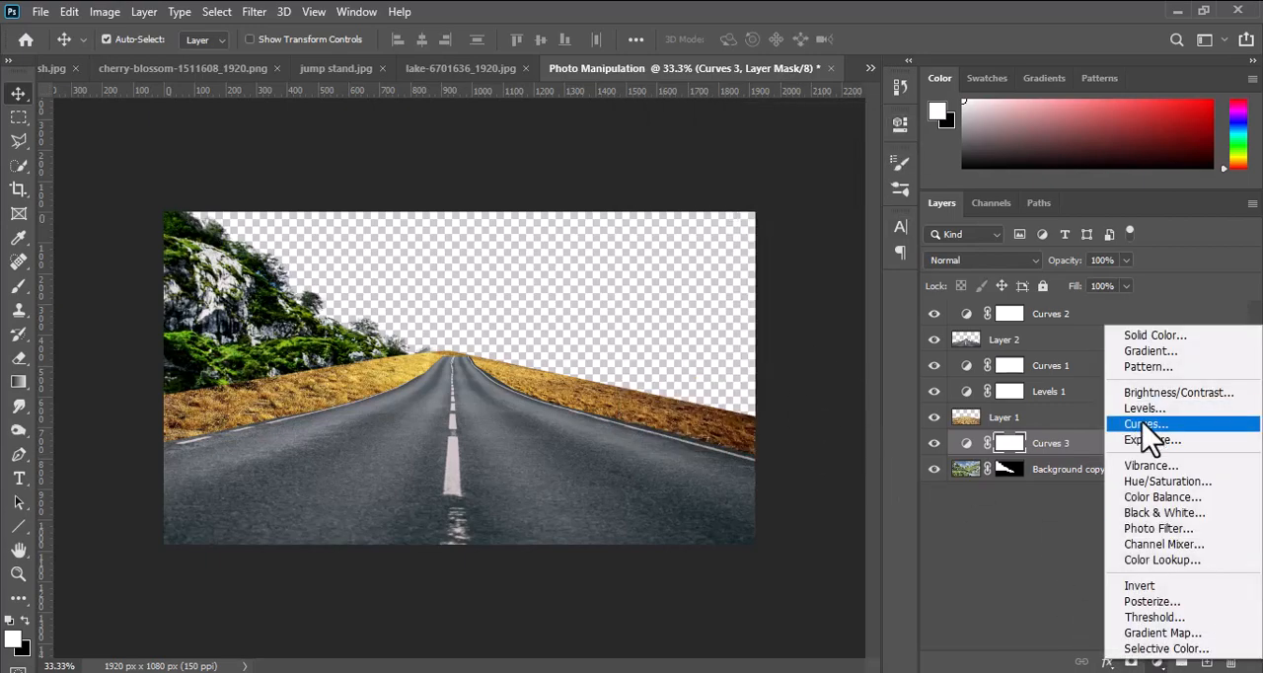
left_click(1150, 425)
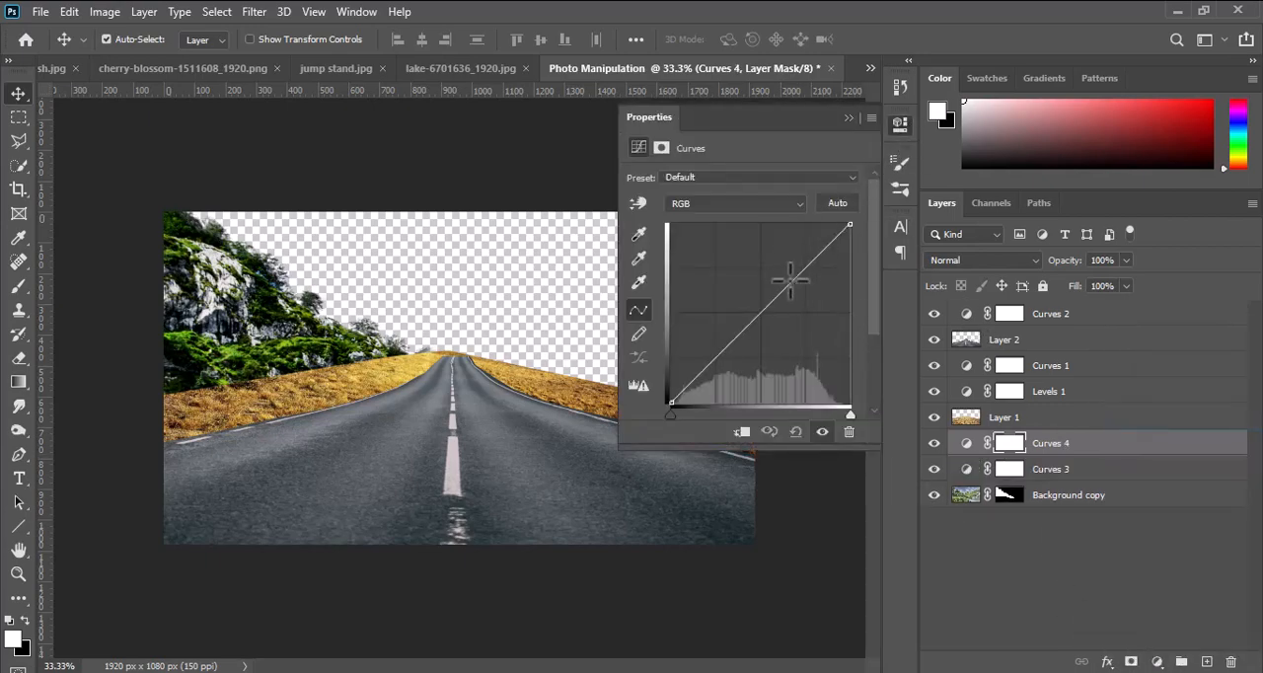
left_click(899, 130)
left_click(1068, 446)
key("Delete")
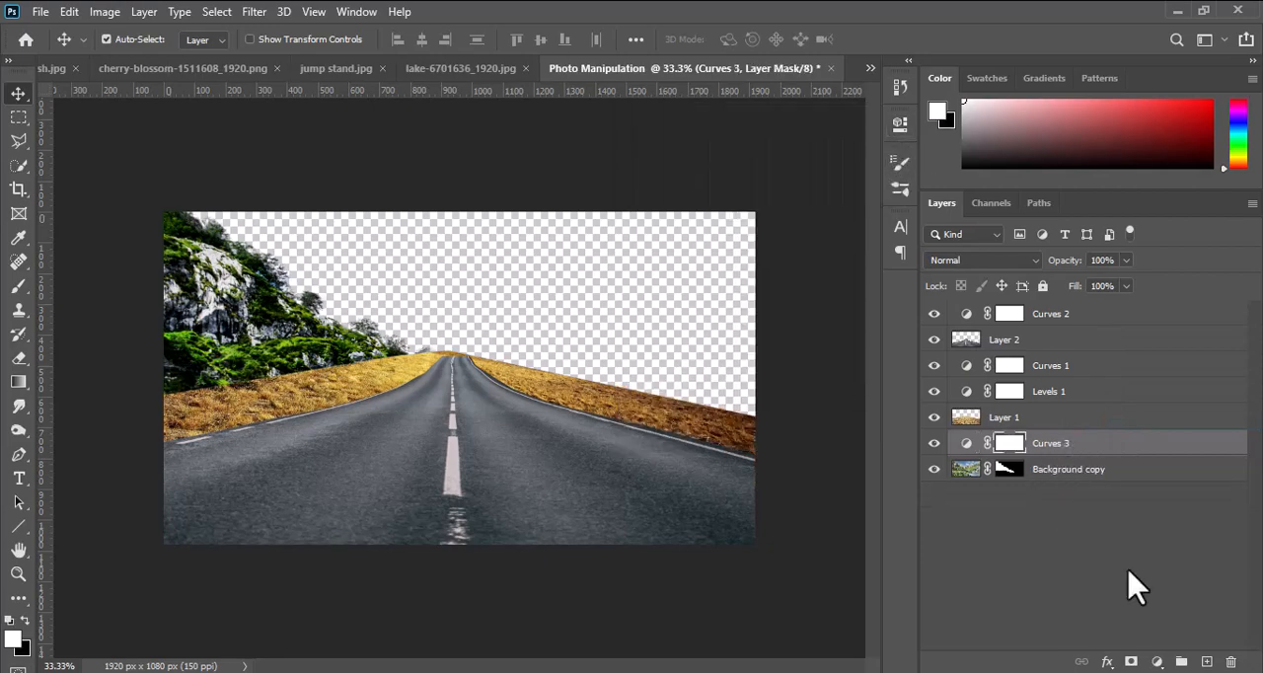
Make the lake image's Background layer visible and quick-select the mountain on the right, subtracting the sky from the selection.
left_click(443, 69)
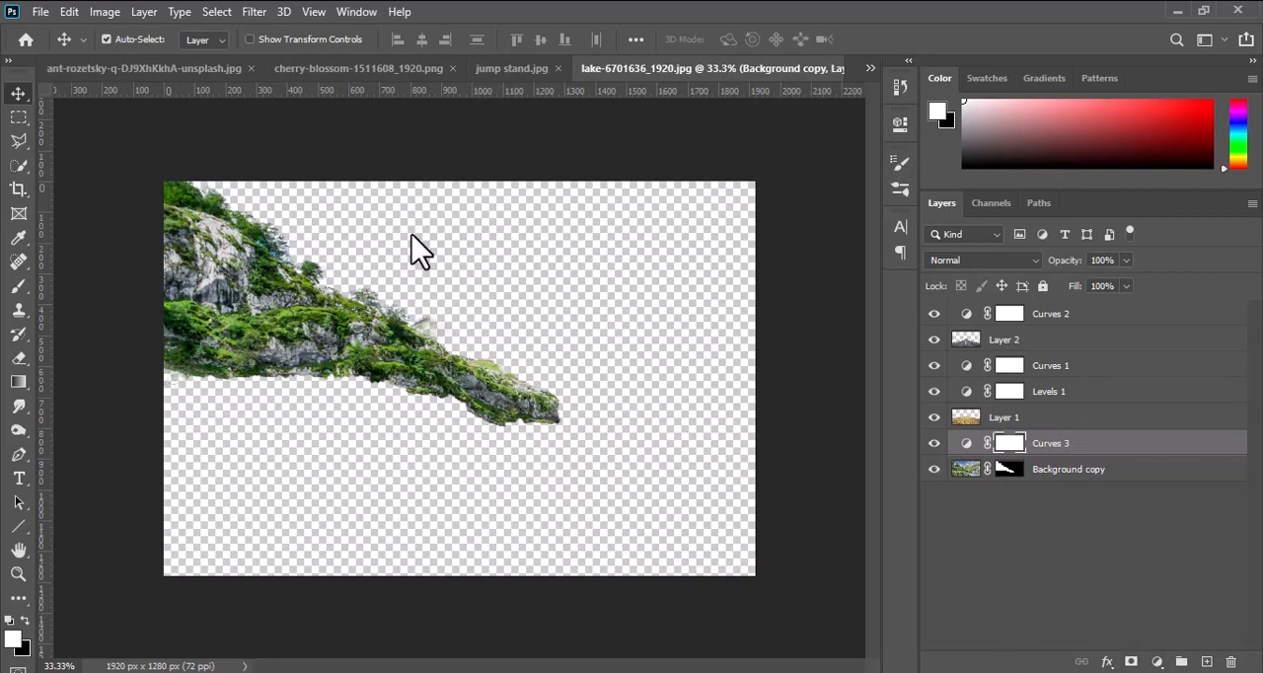
left_click(933, 343)
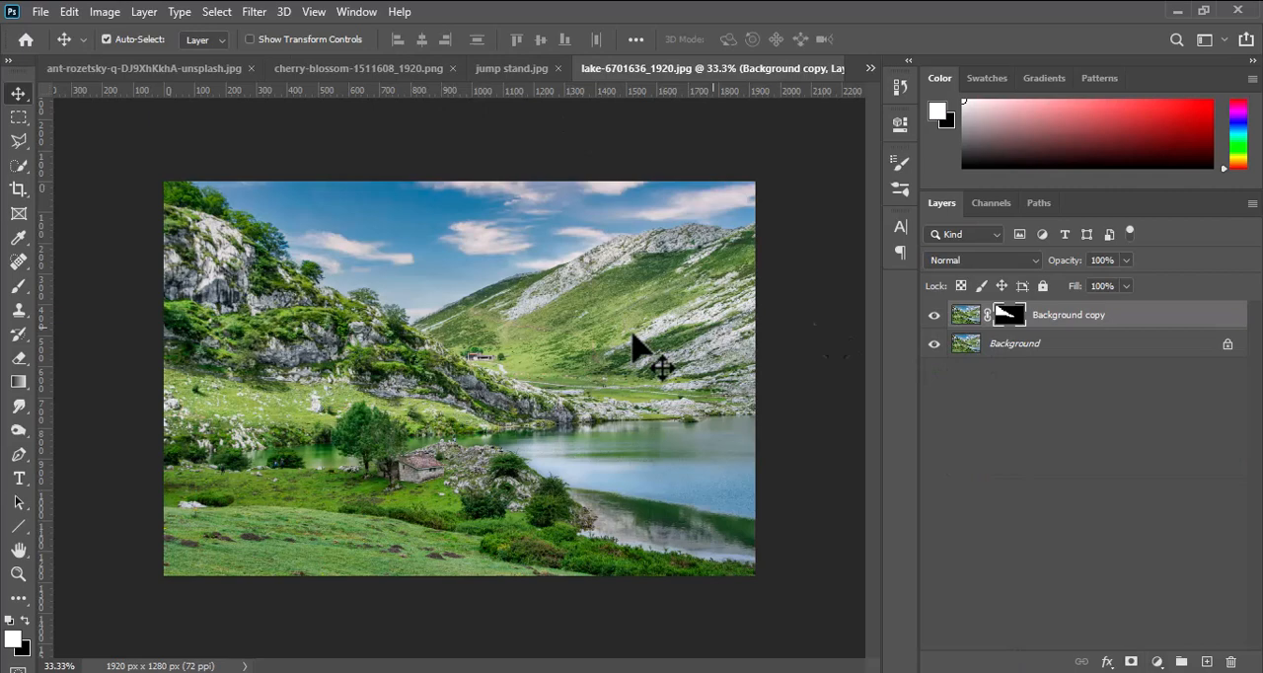
left_click(19, 146)
left_click(18, 167)
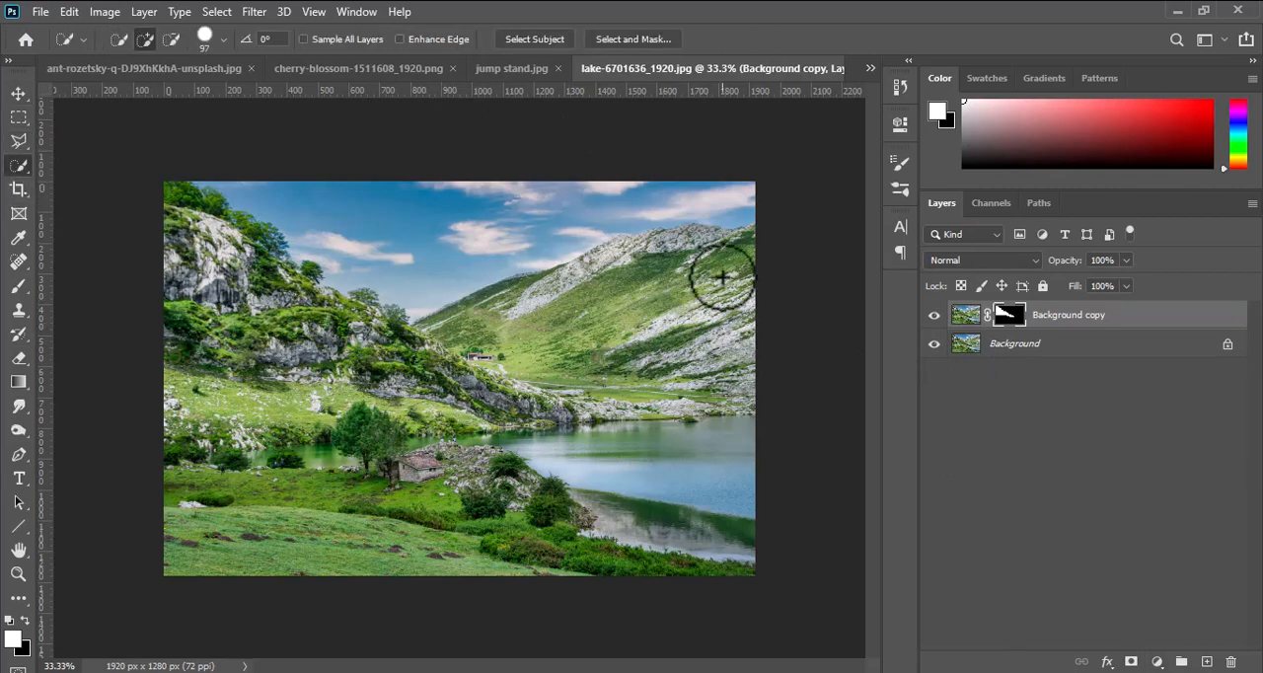
mouse_move(722, 276)
left_mouse_down()
mouse_move(725, 328)
mouse_move(650, 311)
mouse_move(658, 255)
mouse_move(721, 247)
mouse_move(622, 252)
mouse_move(452, 313)
mouse_move(728, 392)
left_mouse_up()
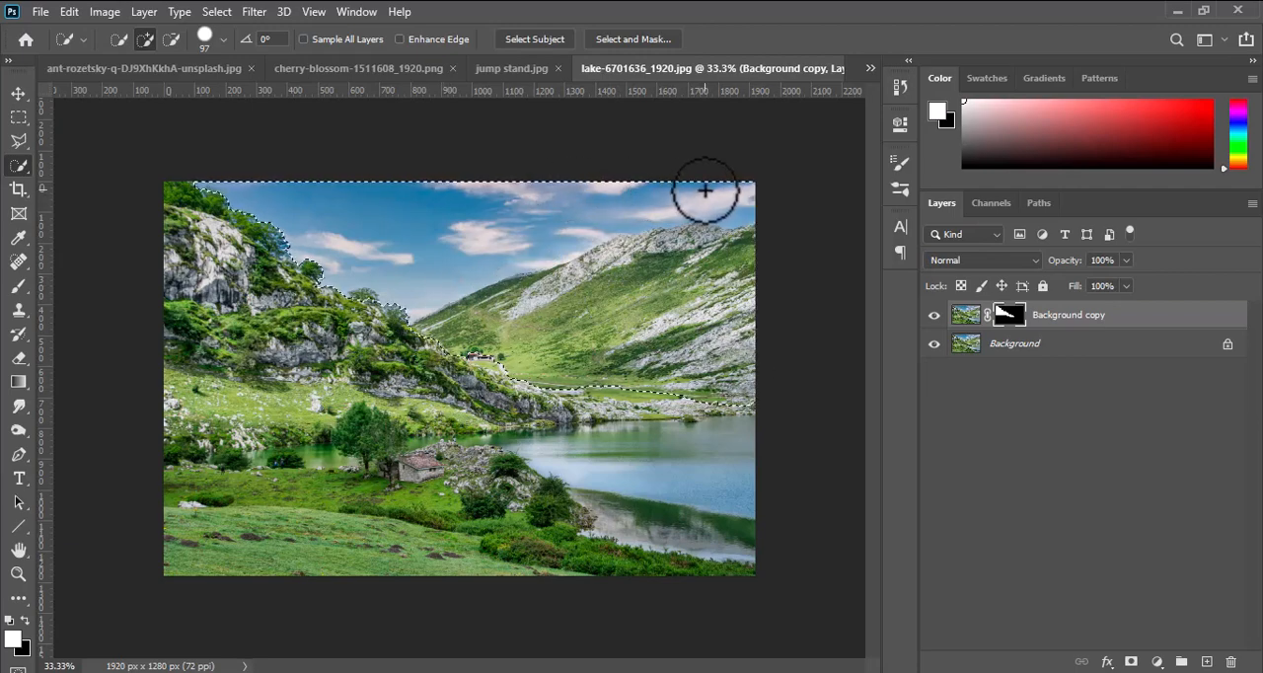
mouse_move(725, 189)
left_mouse_down()
mouse_move(507, 206)
mouse_move(395, 263)
mouse_move(462, 232)
mouse_move(454, 248)
mouse_move(572, 225)
left_mouse_up()
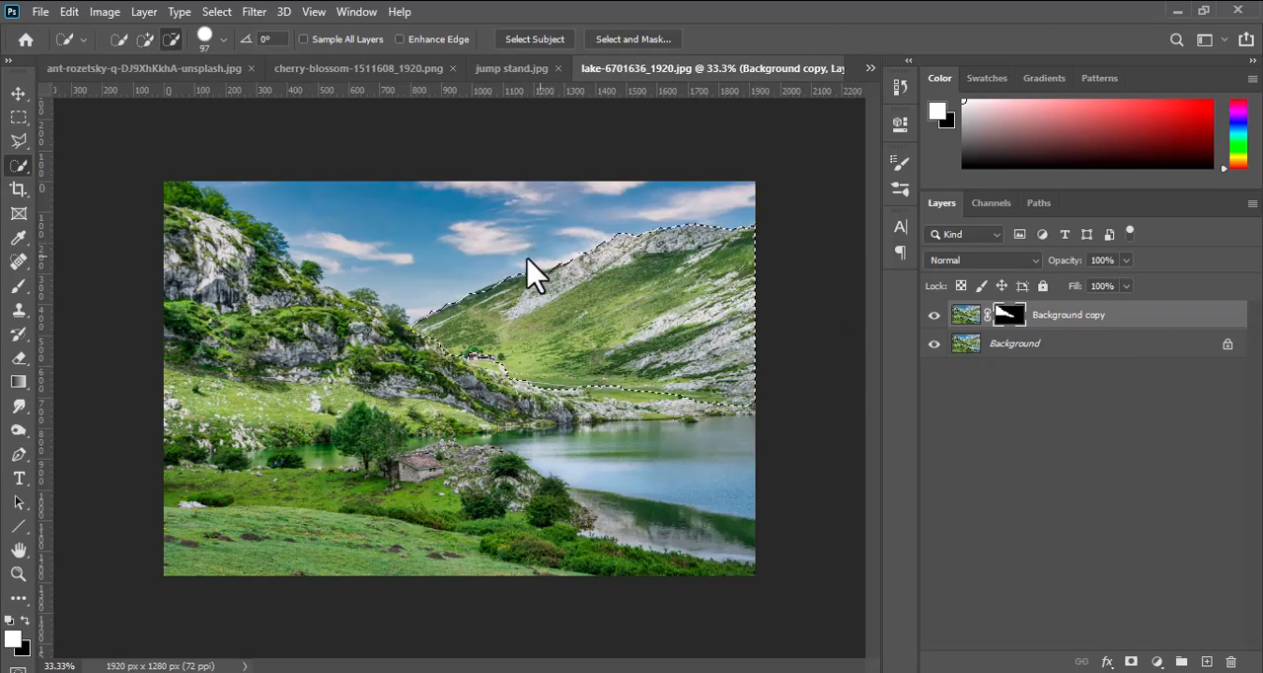
Copy the selected mountain from the Background layer to a new layer and clear the selection.
left_click(981, 348)
key("ctrl+j")
key("ctrl+d")
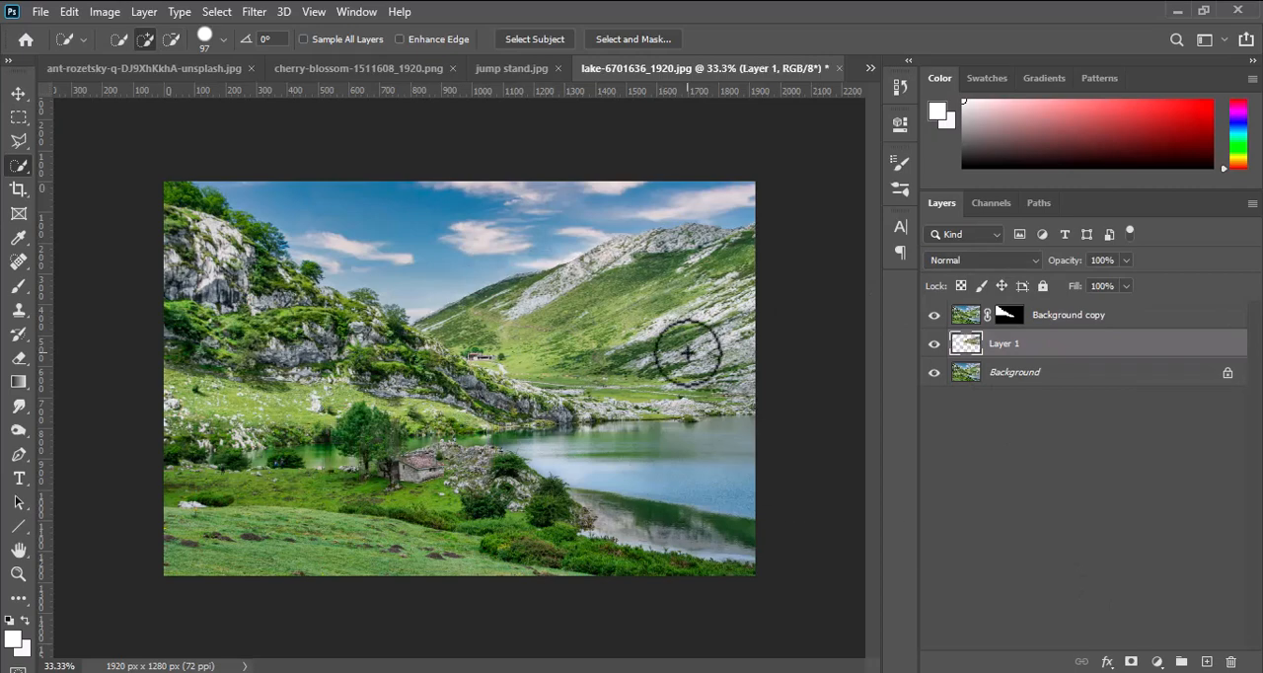
key("v")
Try to move the mountain layer from the lake image into the Photo Manipulation document.
left_click(873, 77)
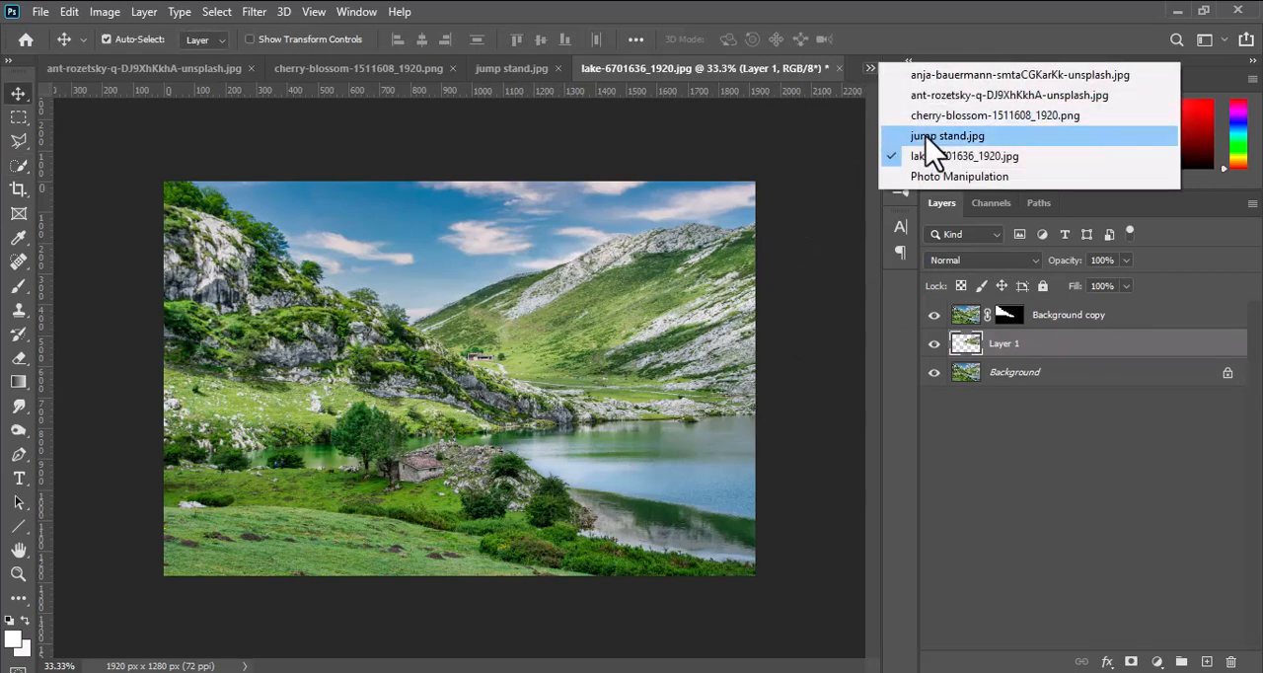
left_click(933, 176)
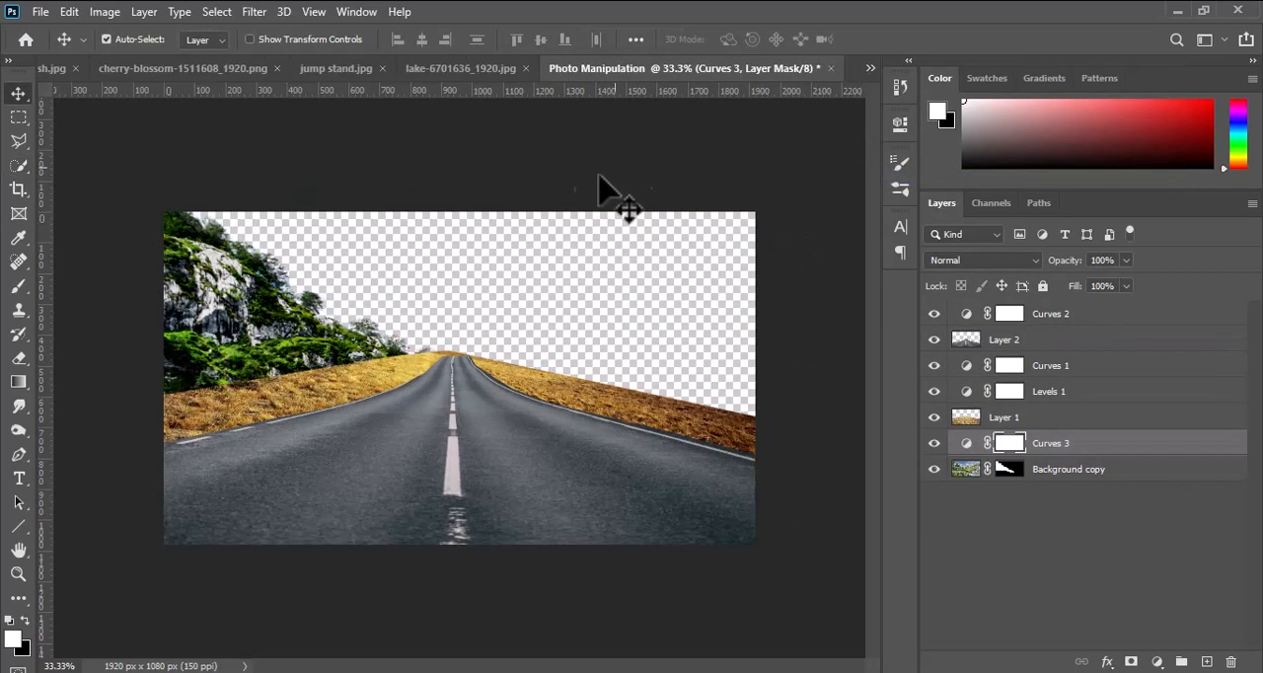
left_click(461, 68)
left_click_drag(480, 366, 671, 329)
left_click(965, 346)
left_click_drag(571, 338, 694, 166)
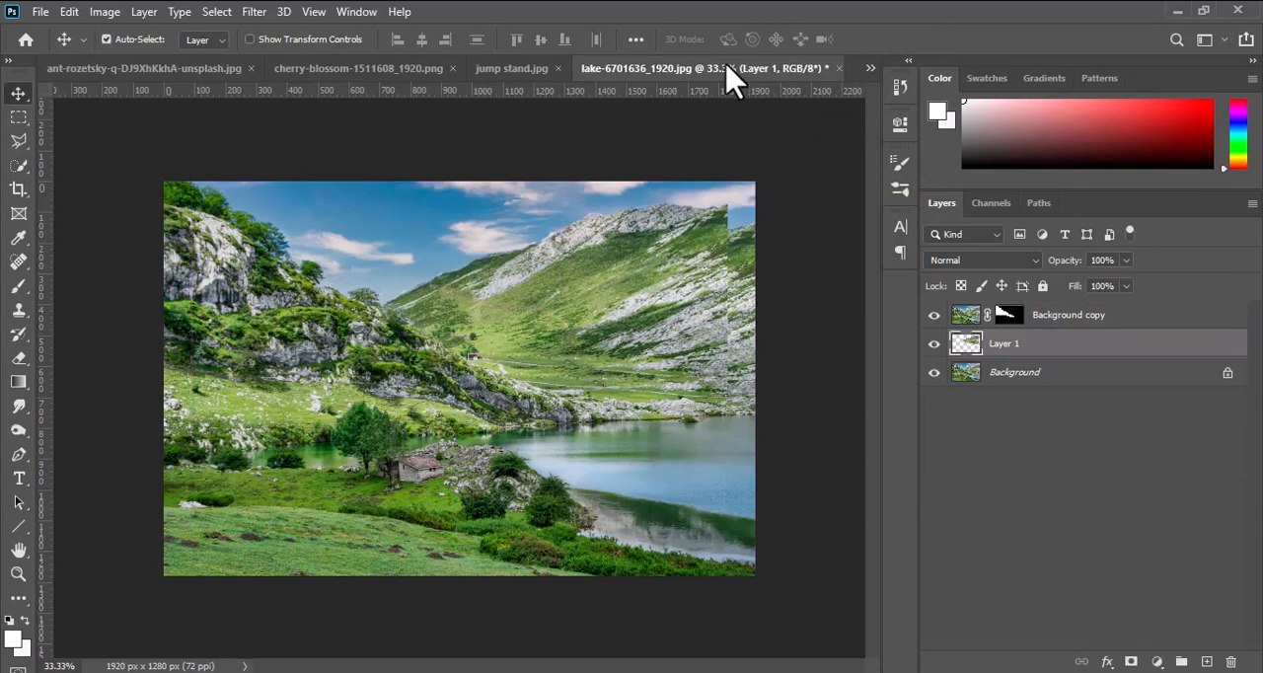
Float the lake image, move its mountain layer into Photo Manipulation, and place it directly above the hillside layer, to the right of the road.
left_click_drag(730, 79, 411, 154)
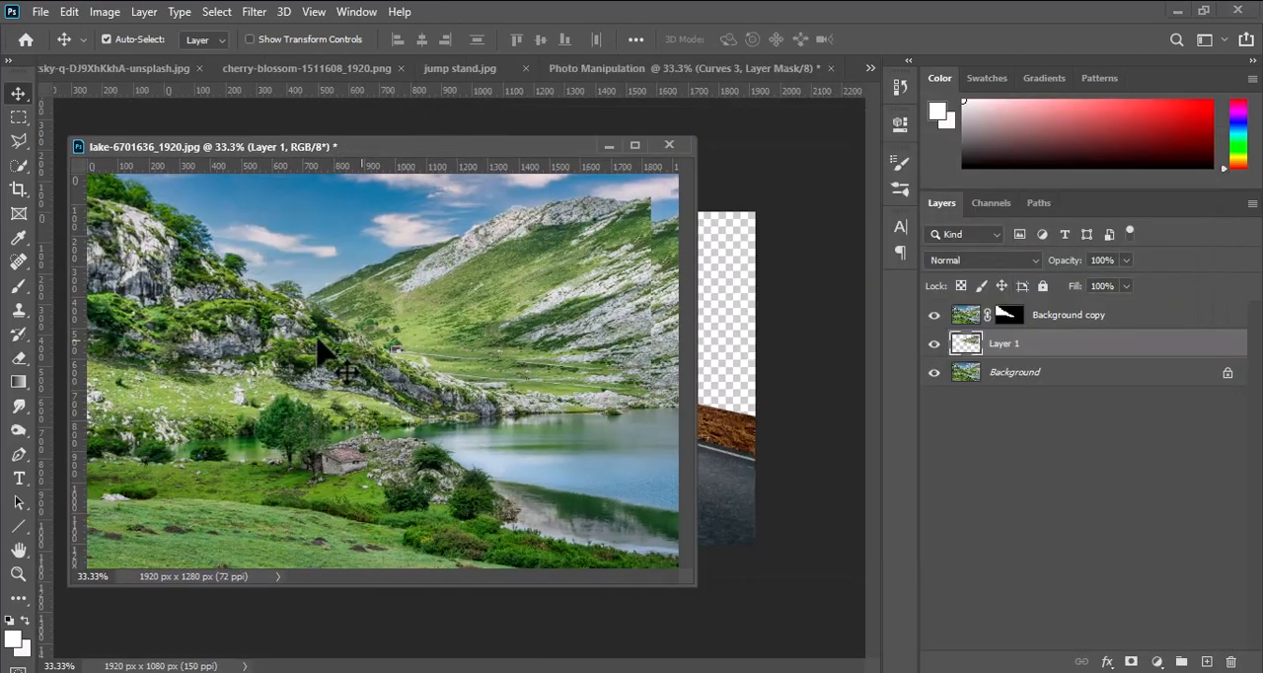
left_click_drag(329, 355, 721, 368)
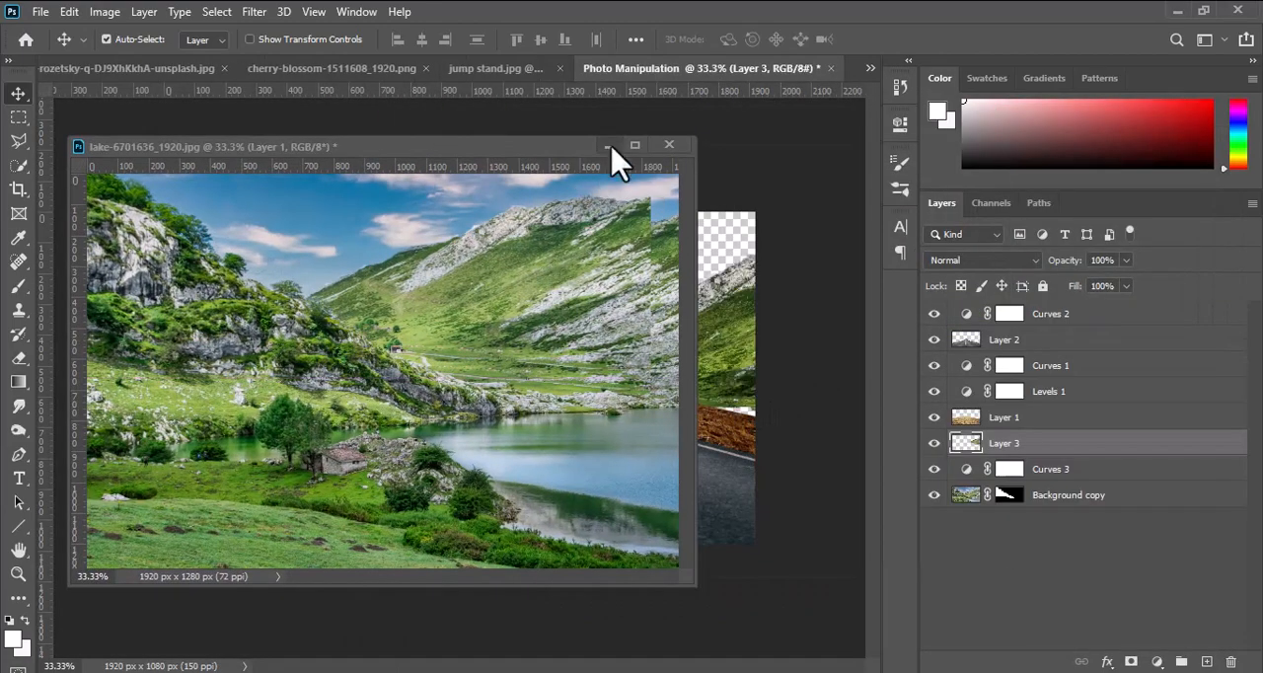
left_click(607, 147)
left_click_drag(1003, 443, 1026, 483)
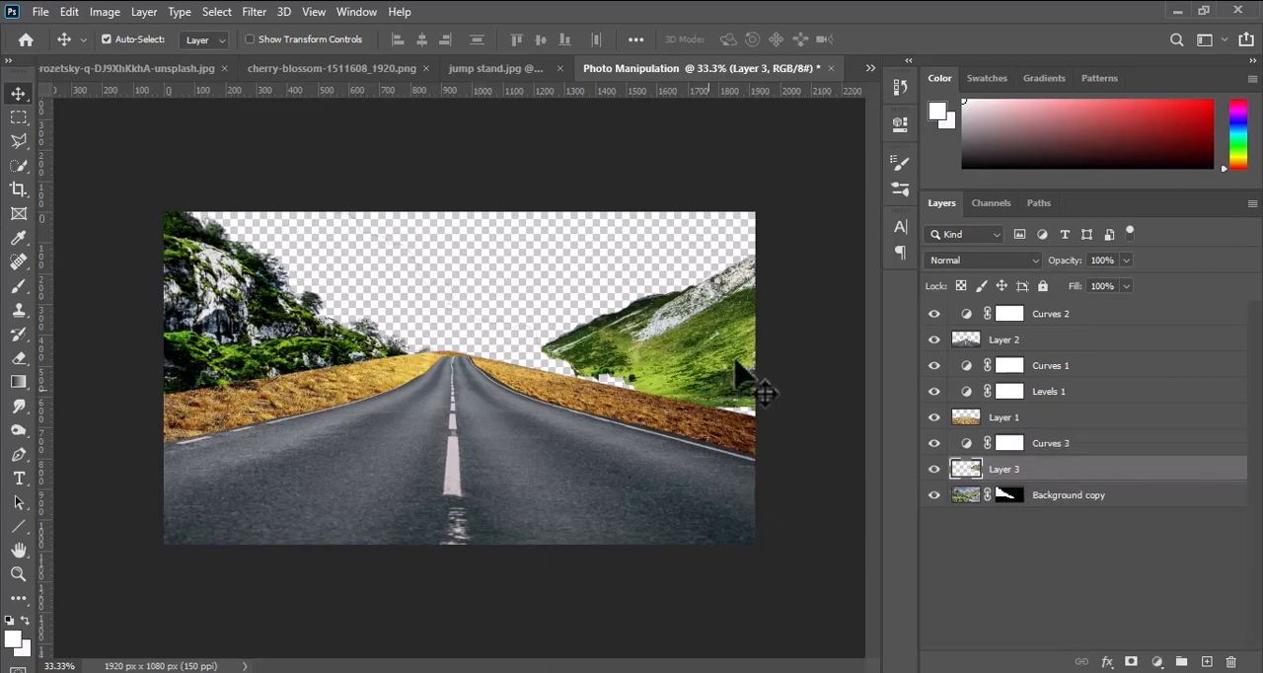
mouse_move(735, 362)
left_mouse_down()
mouse_move(633, 372)
mouse_move(742, 363)
left_mouse_up()
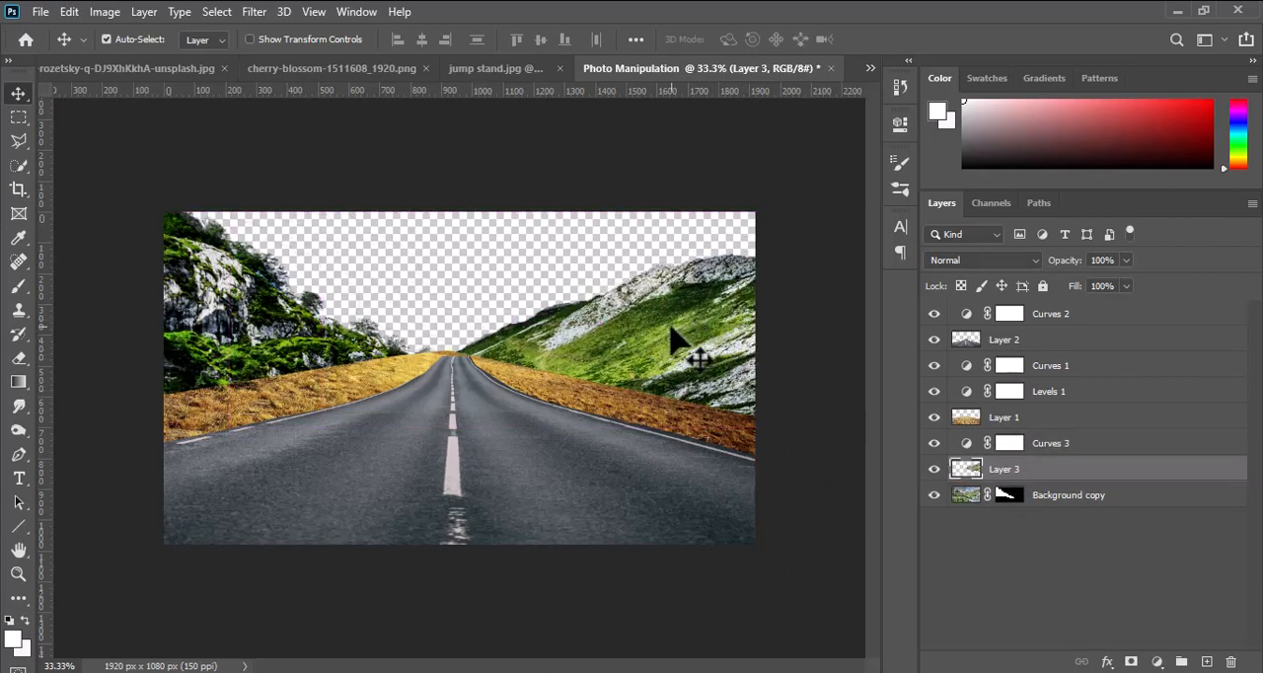
Distort the grass layer by pulling its bottom-left and top-left corners slightly outward and down, and apply the transform.
left_click(715, 412)
key("ctrl+t")
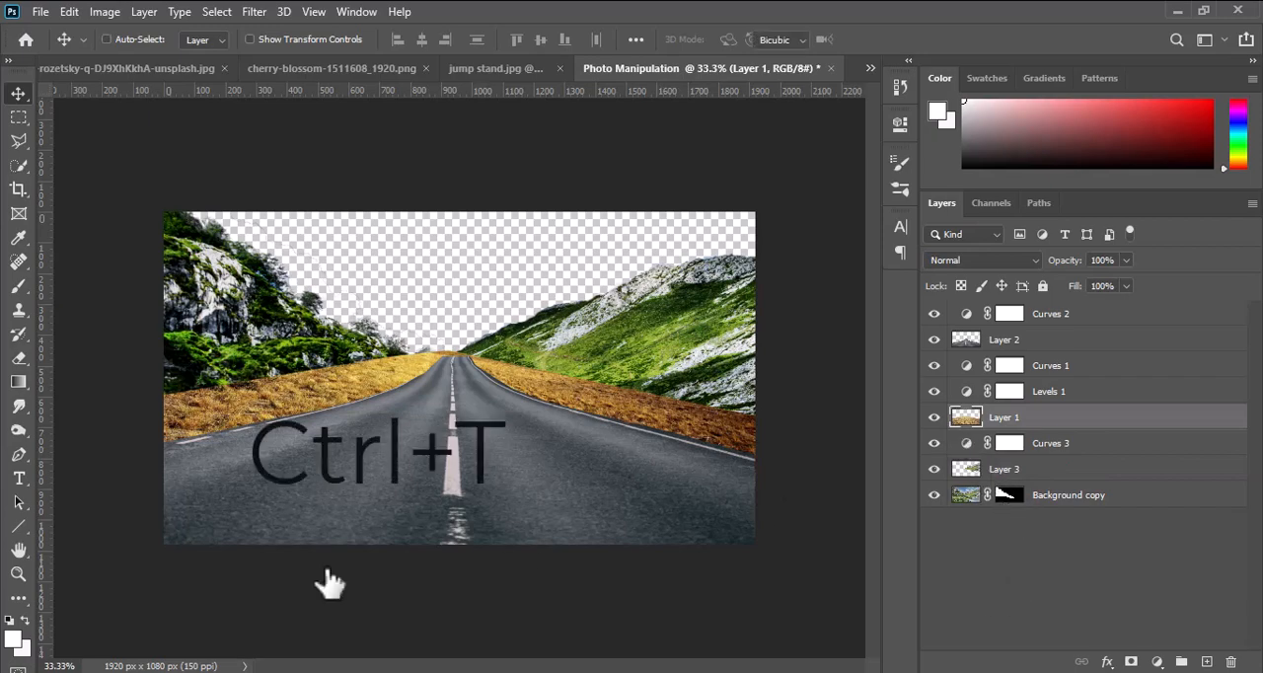
left_click_drag(85, 584, 80, 599)
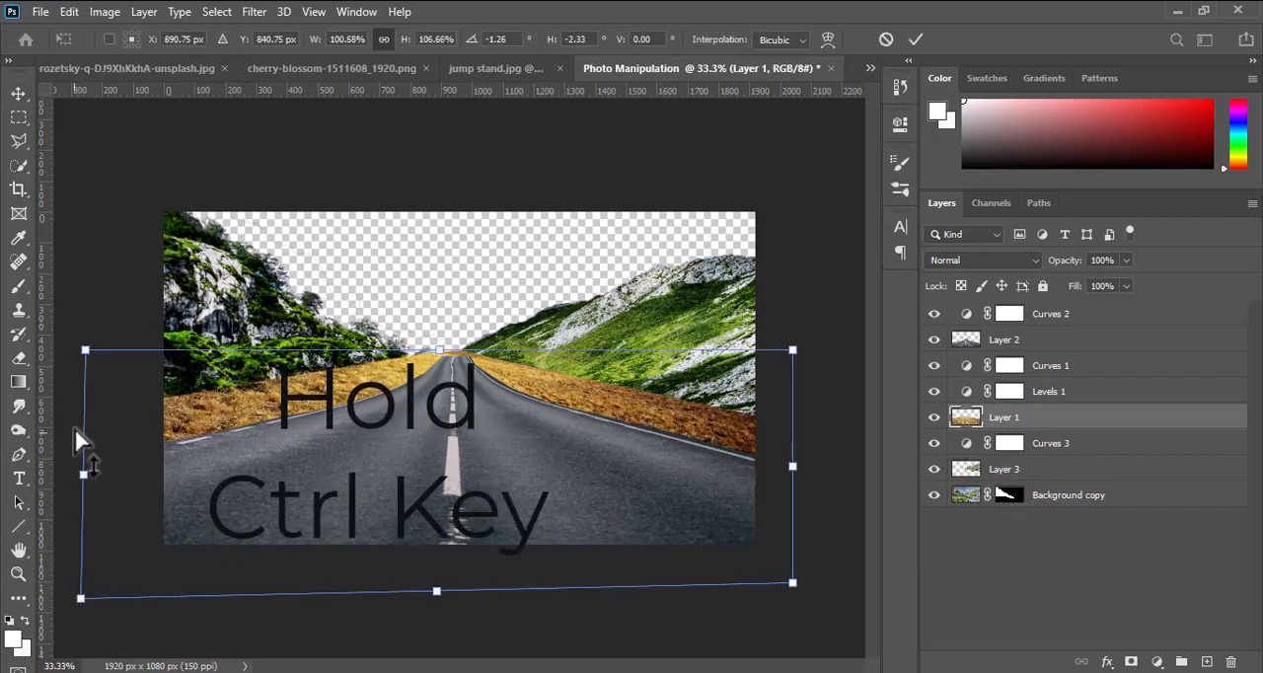
left_click_drag(86, 350, 77, 356)
left_click(916, 40)
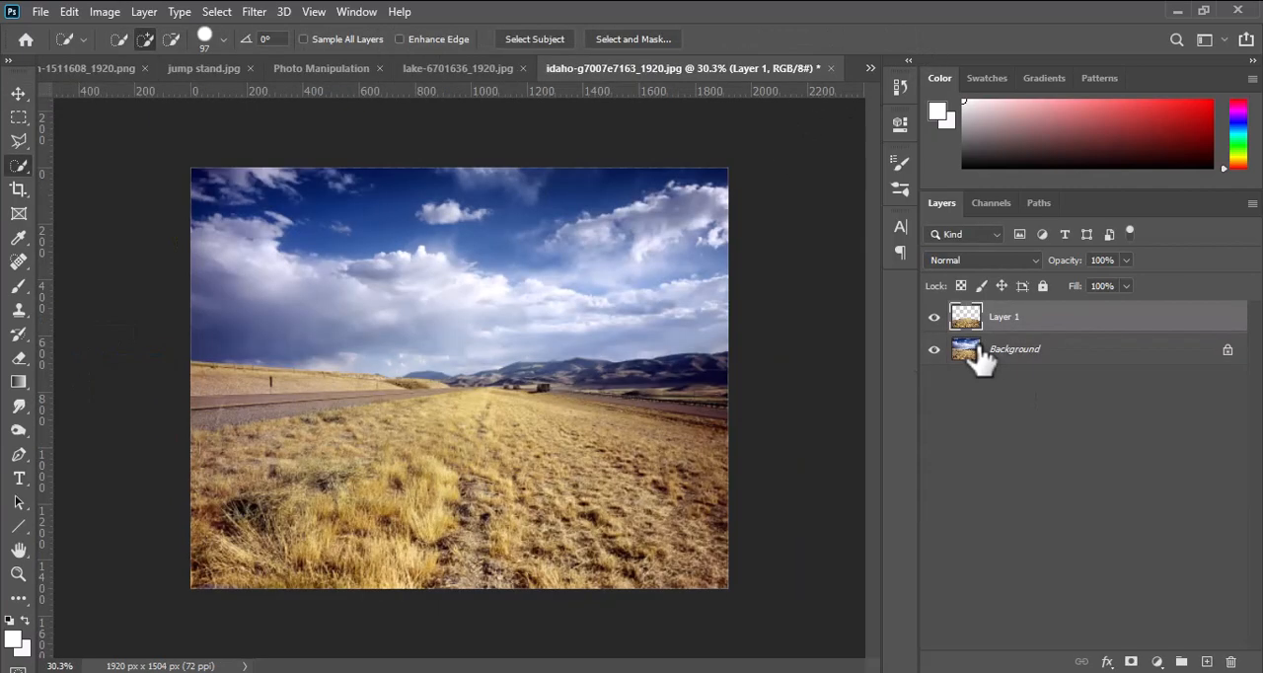
Quick-select the cloudy sky on the Background layer of idaho-g7007e7163_1920.jpg and copy it to a new layer.
left_click(987, 350)
left_click(423, 251)
mouse_move(423, 250)
left_mouse_down()
mouse_move(296, 414)
mouse_move(316, 389)
mouse_move(200, 388)
mouse_move(576, 393)
mouse_move(464, 380)
mouse_move(714, 375)
mouse_move(662, 375)
mouse_move(671, 395)
left_mouse_up()
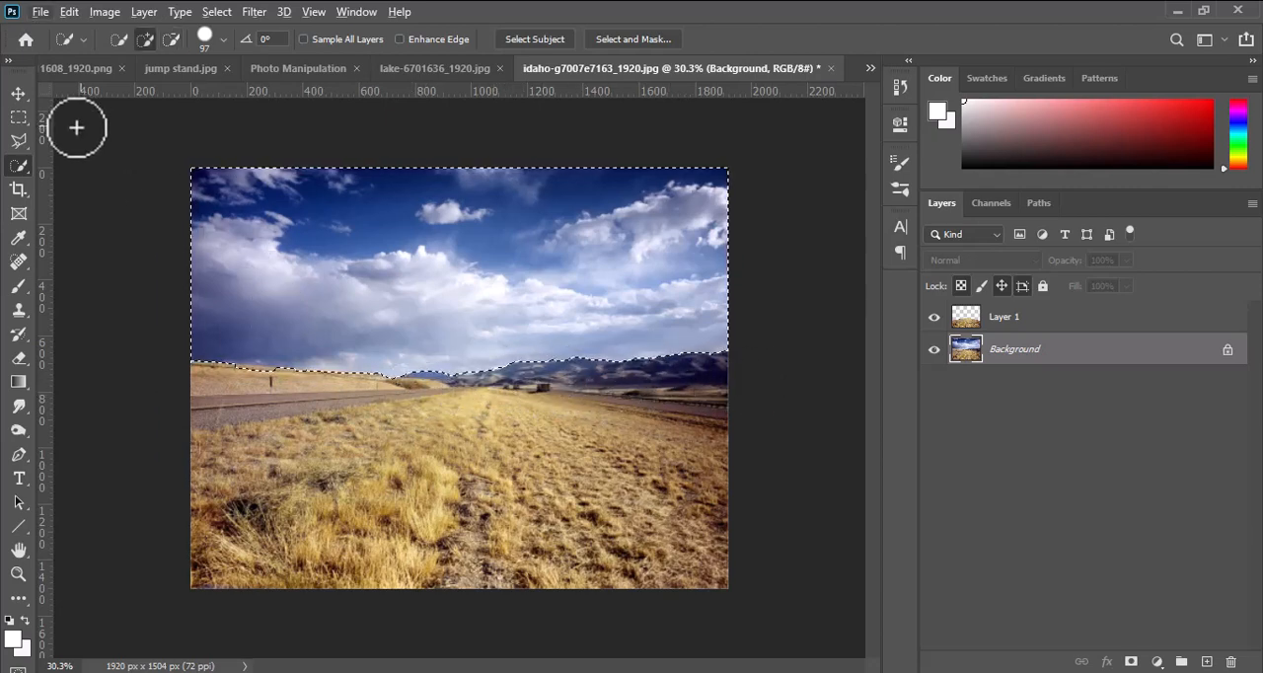
key("v")
key("ctrl+j")
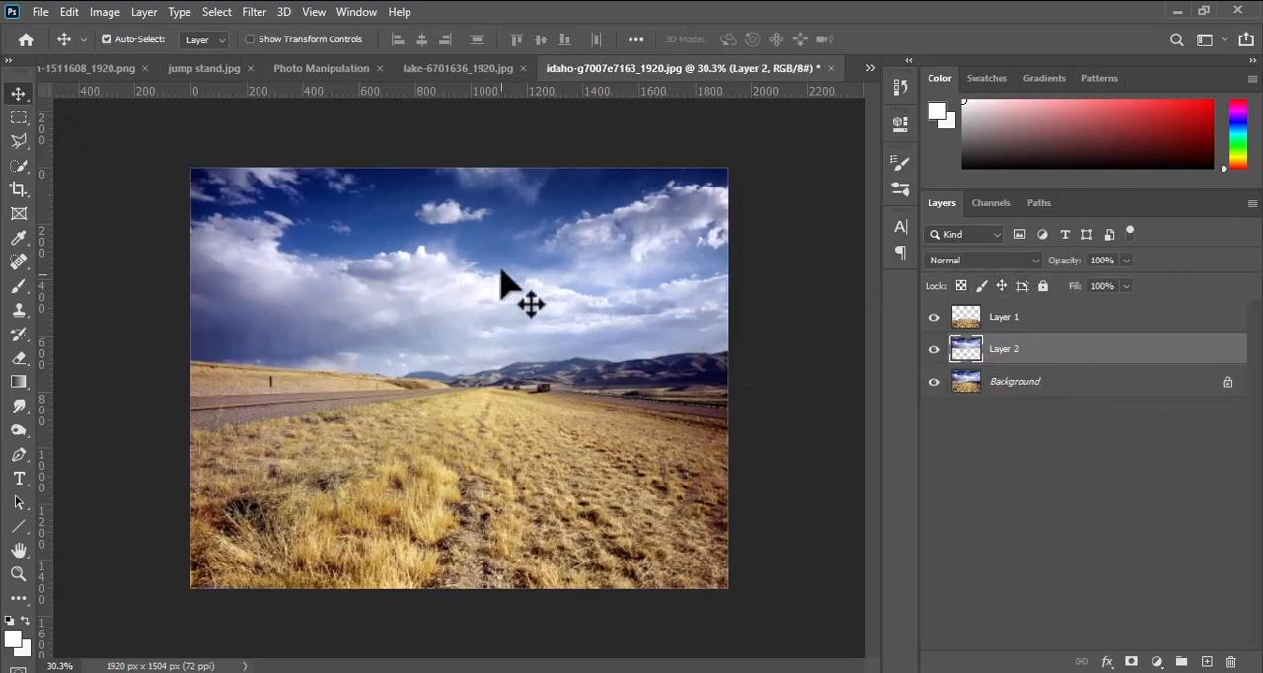
Move the sky layer into the Photo Manipulation document, place it beneath all other layers and position it to fill the canvas behind the hills.
left_click_drag(499, 272, 583, 197)
left_click_drag(629, 69, 523, 172)
left_click_drag(855, 181, 533, 125)
left_click_drag(553, 197, 513, 335)
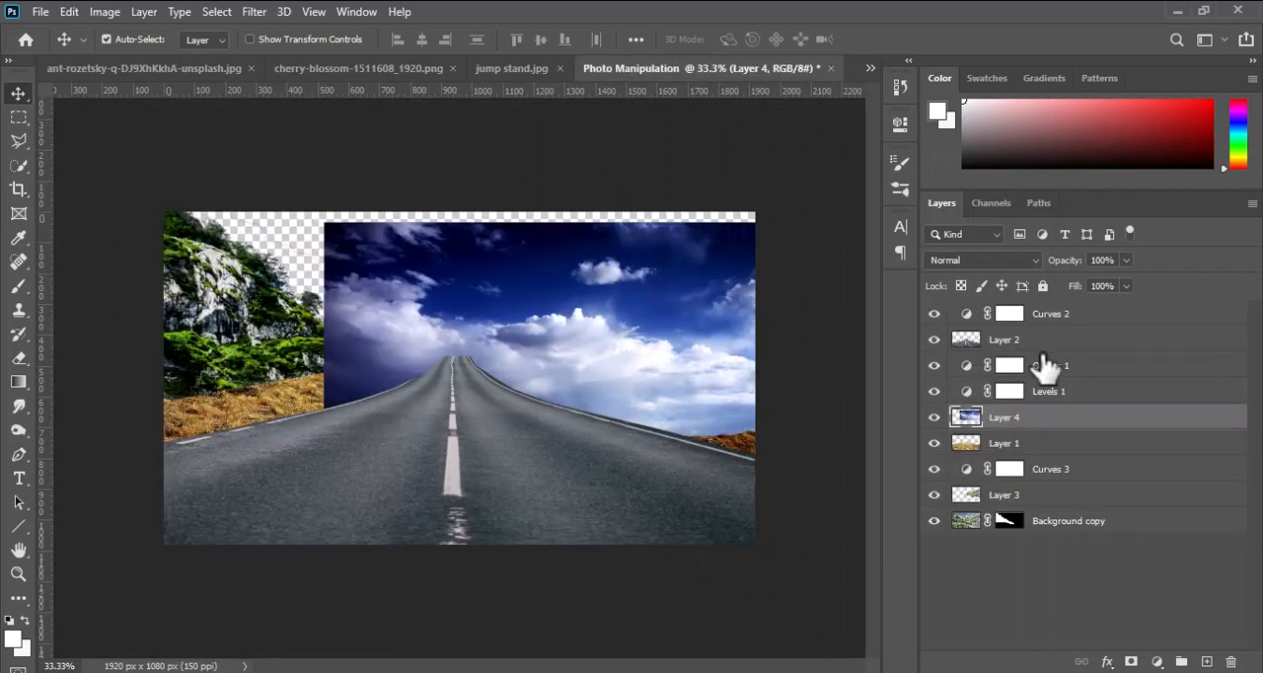
left_click_drag(1035, 427, 1007, 540)
left_click_drag(372, 338, 359, 269)
Scale the sky layer to 101.31%, move it up to X 960 px, Y 139.45 px behind the hills, and apply the transform.
key("ctrl+j")
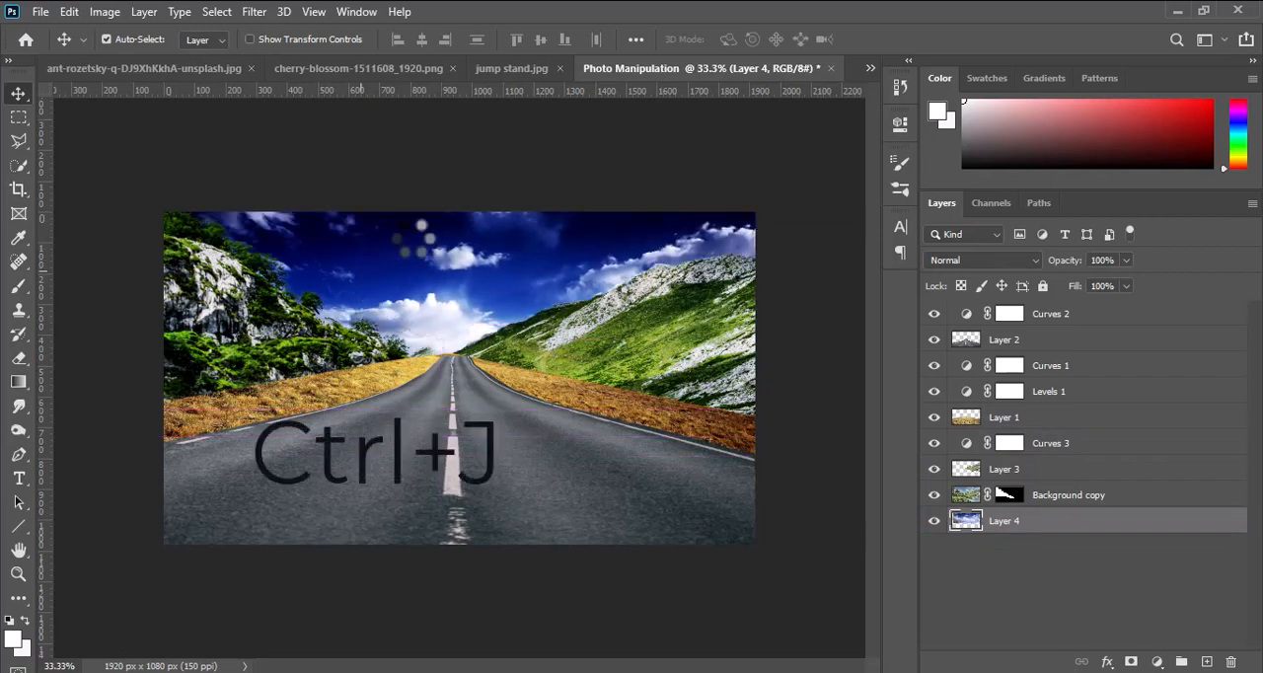
key("ctrl+t")
left_click(24, 95)
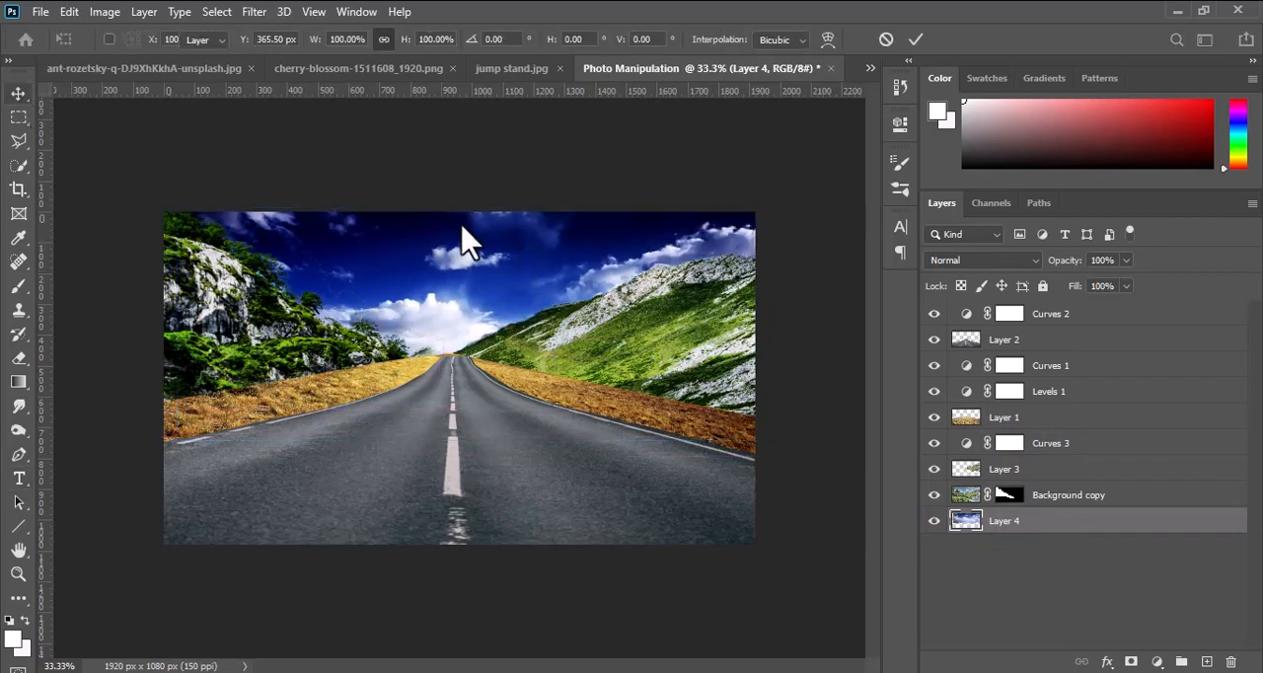
key("ctrl+t")
scroll(656, 257, "down", 1)
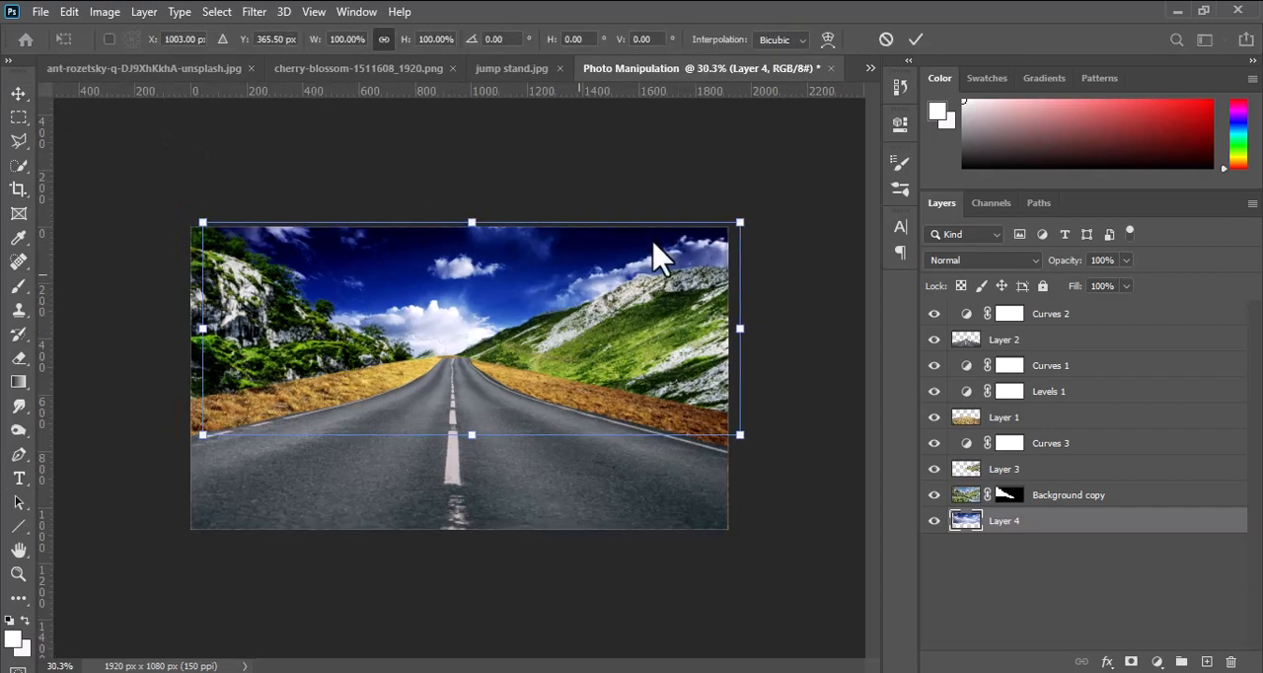
left_click_drag(747, 215, 756, 201)
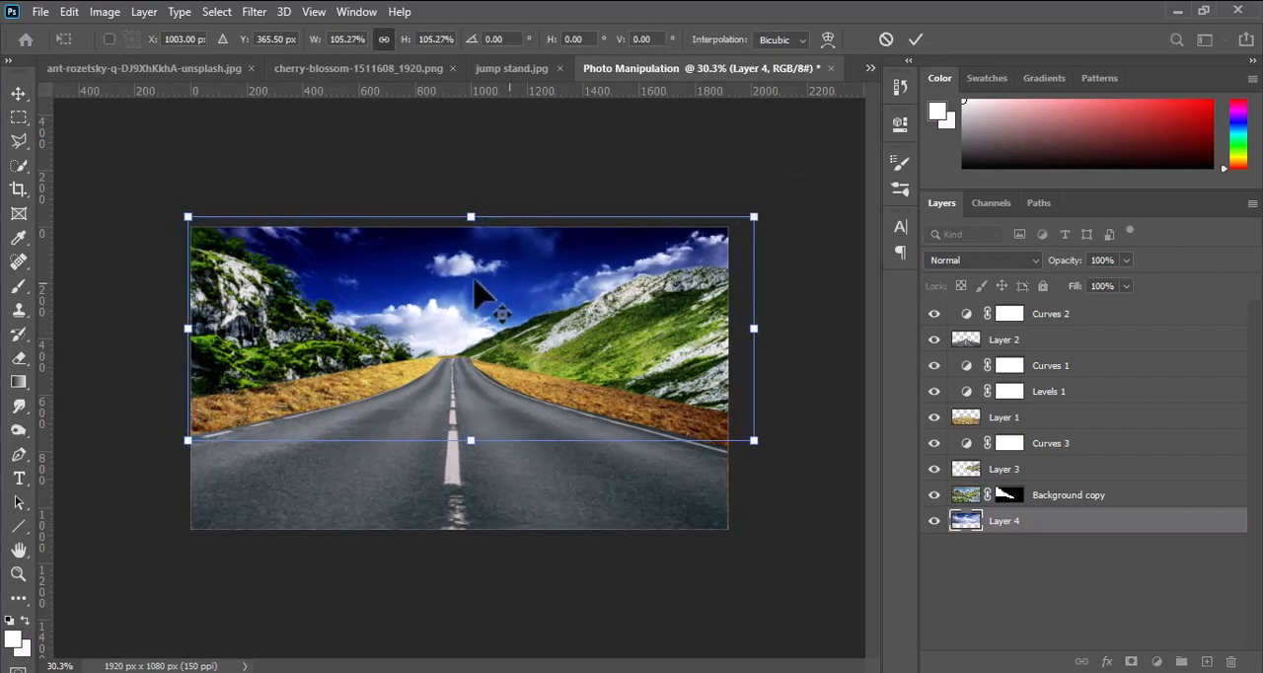
left_click_drag(480, 290, 468, 233)
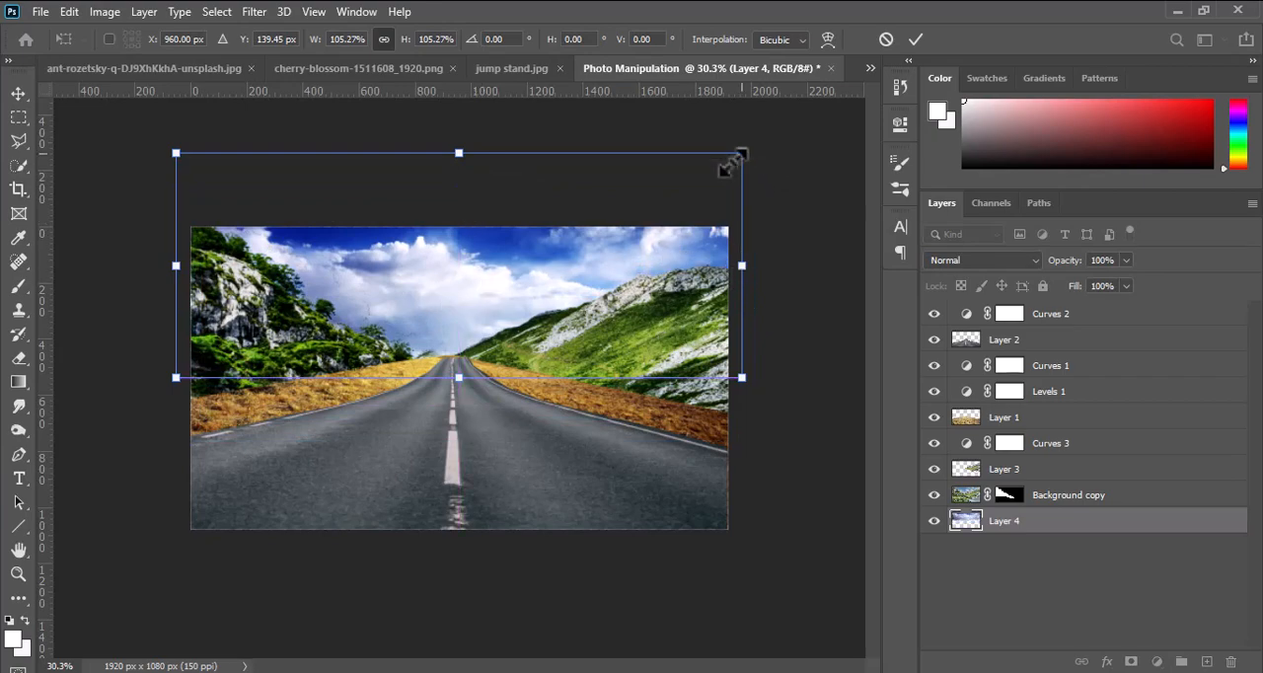
left_click_drag(732, 161, 730, 157)
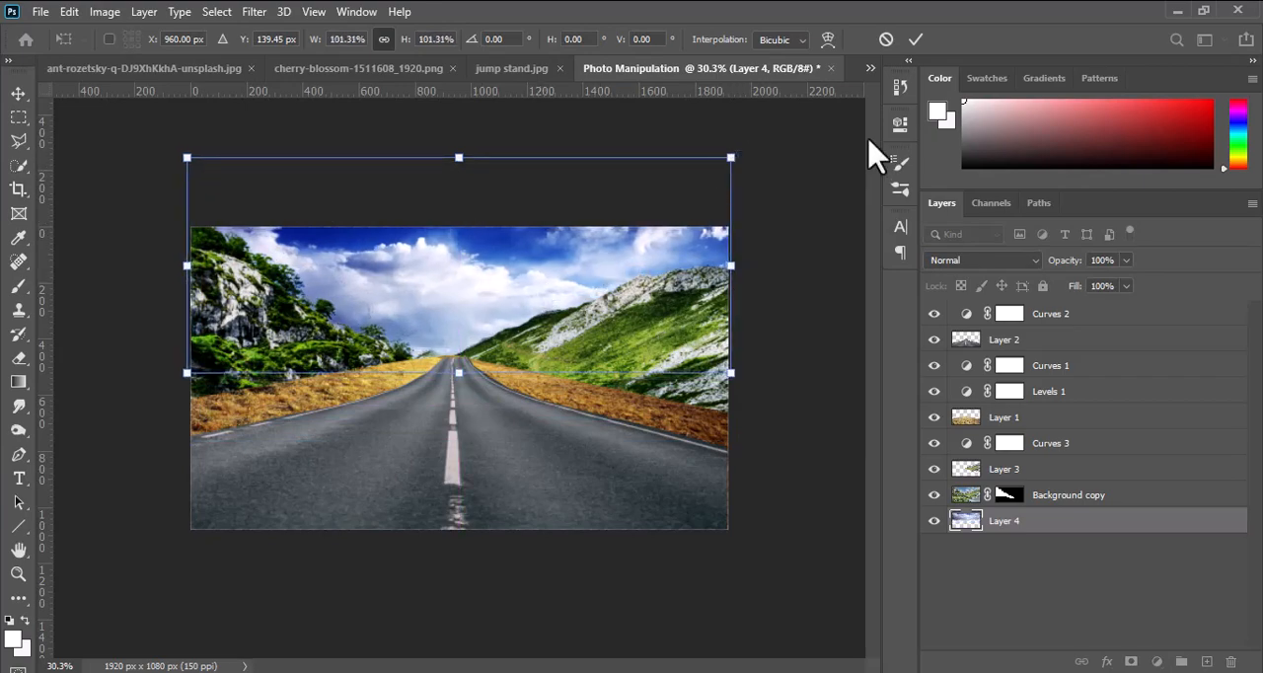
key("Return")
key("ctrl+0")
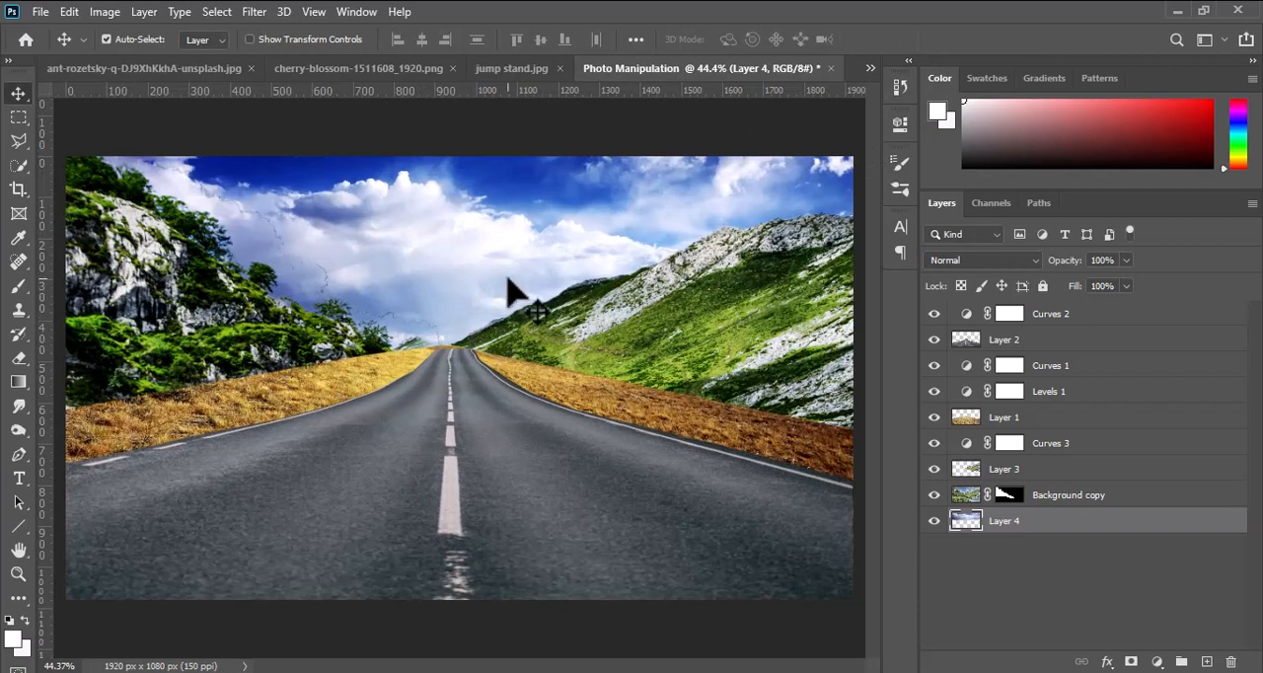
Add a layer mask to the road layer and set up a black brush in Normal mode for painting on it.
scroll(524, 367, "down", 1)
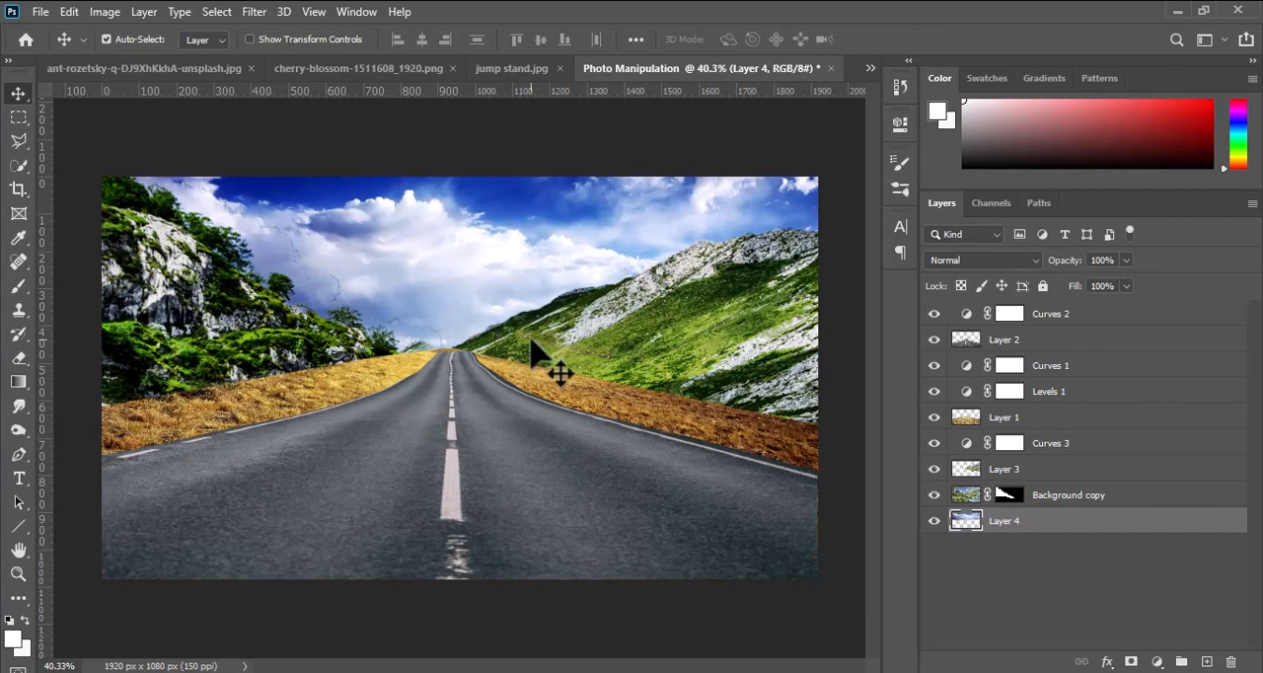
left_click(968, 445)
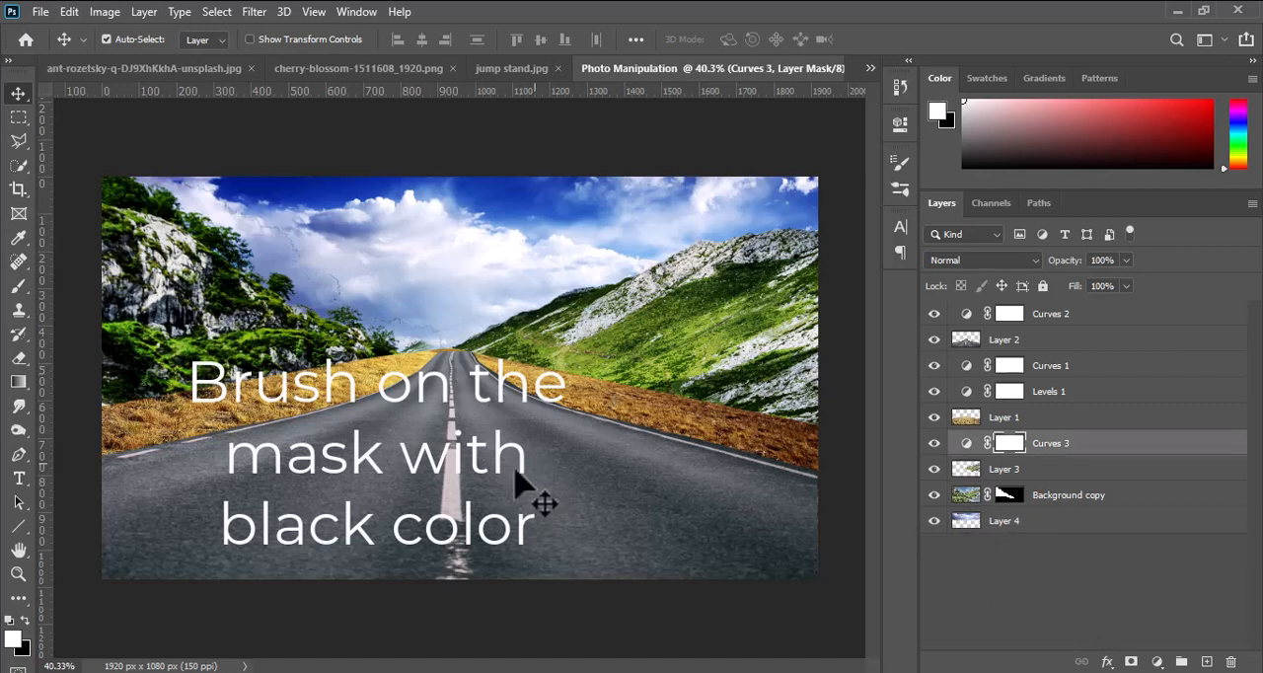
left_click(558, 484)
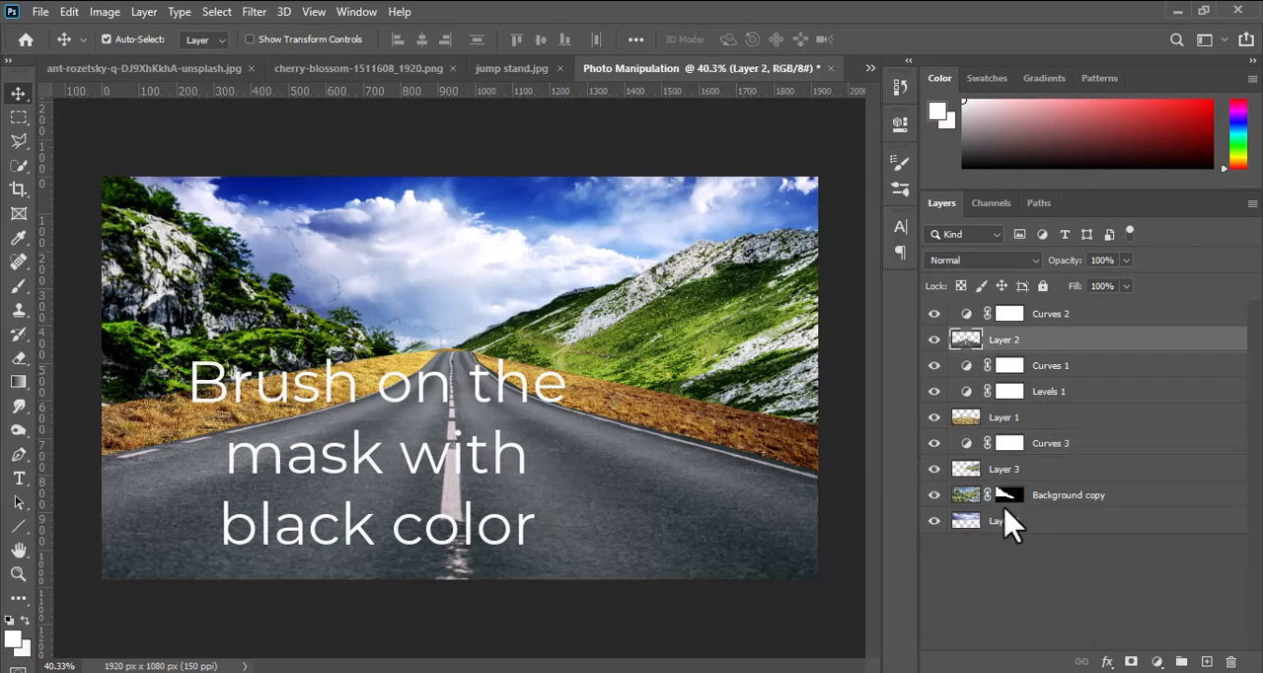
left_click(1133, 662)
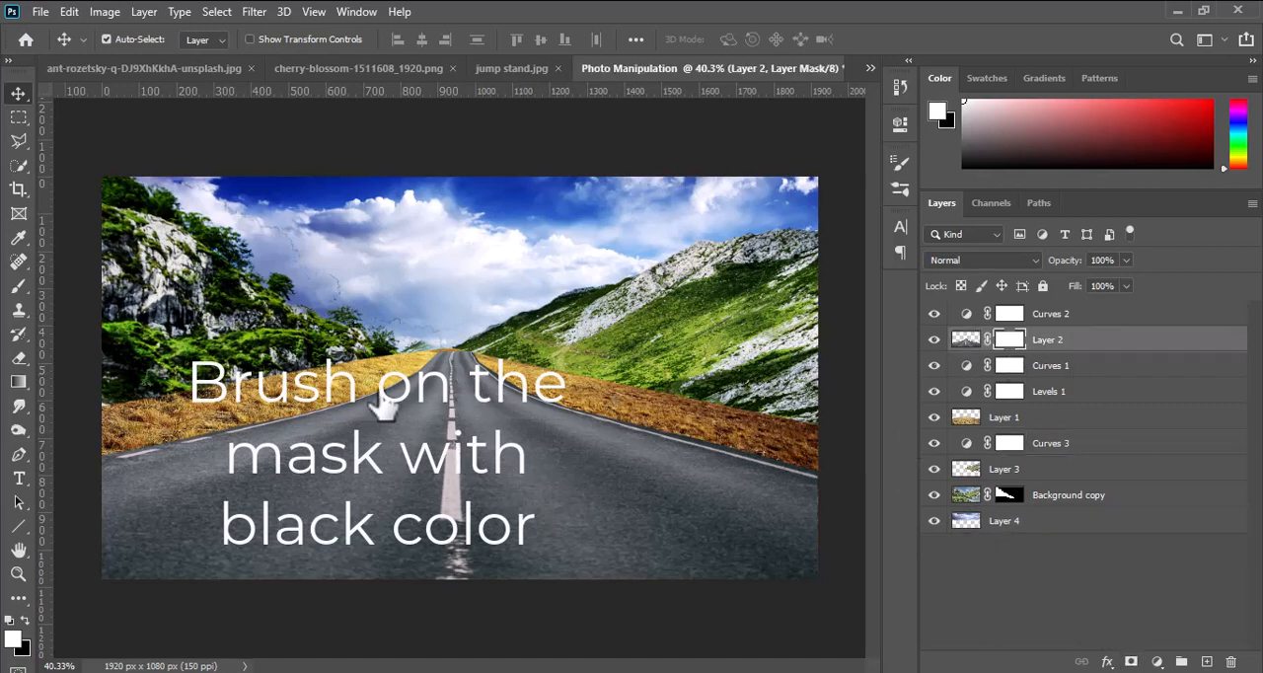
left_click(18, 285)
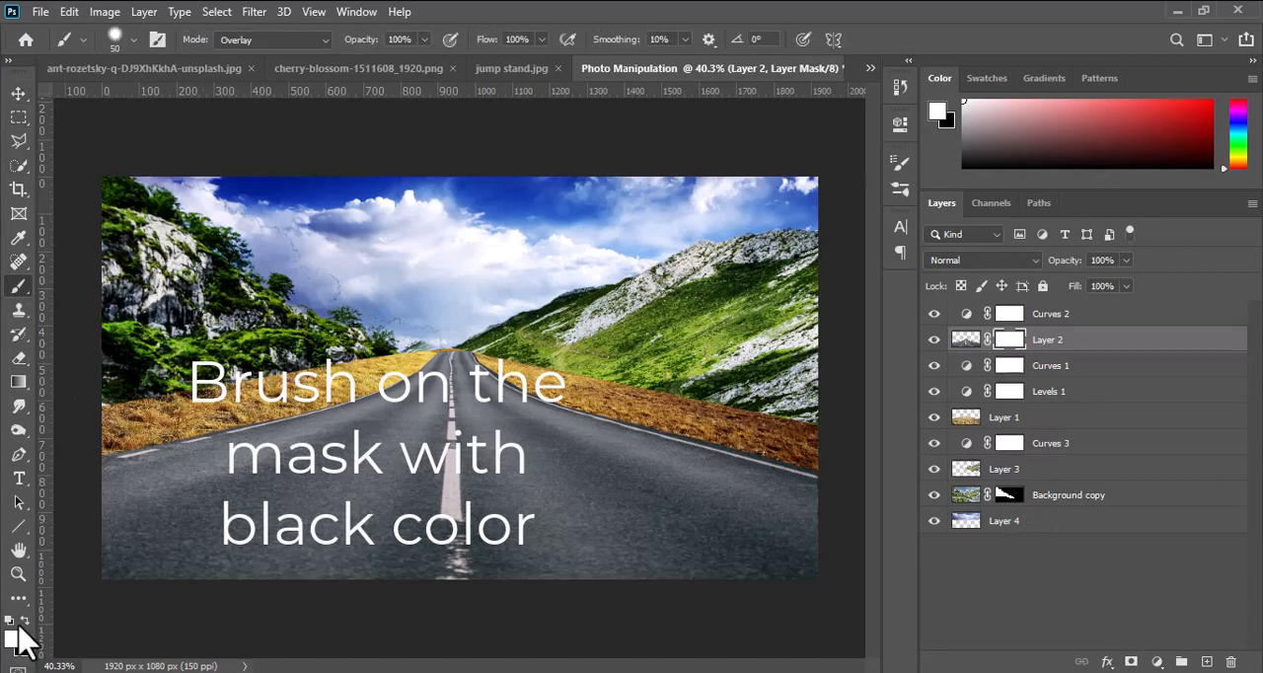
scroll(776, 473, "up", 4)
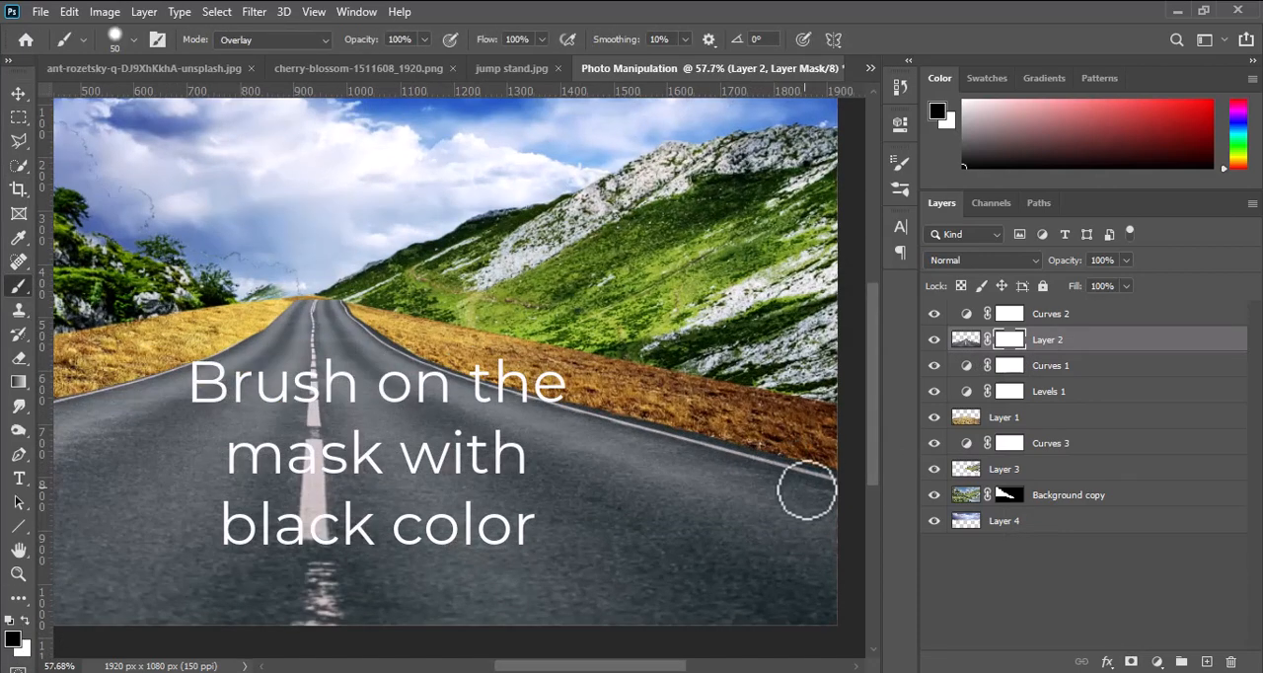
left_click_drag(806, 490, 647, 474)
scroll(678, 483, "up", 2)
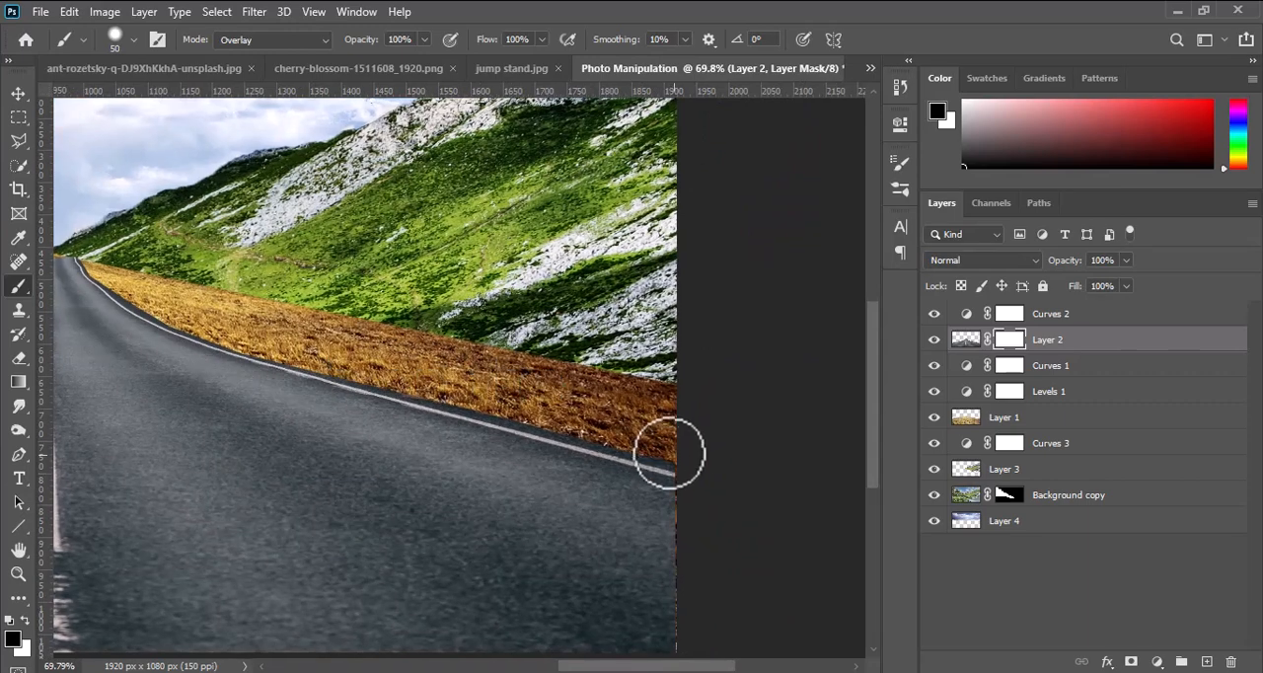
left_click(301, 40)
left_click(247, 56)
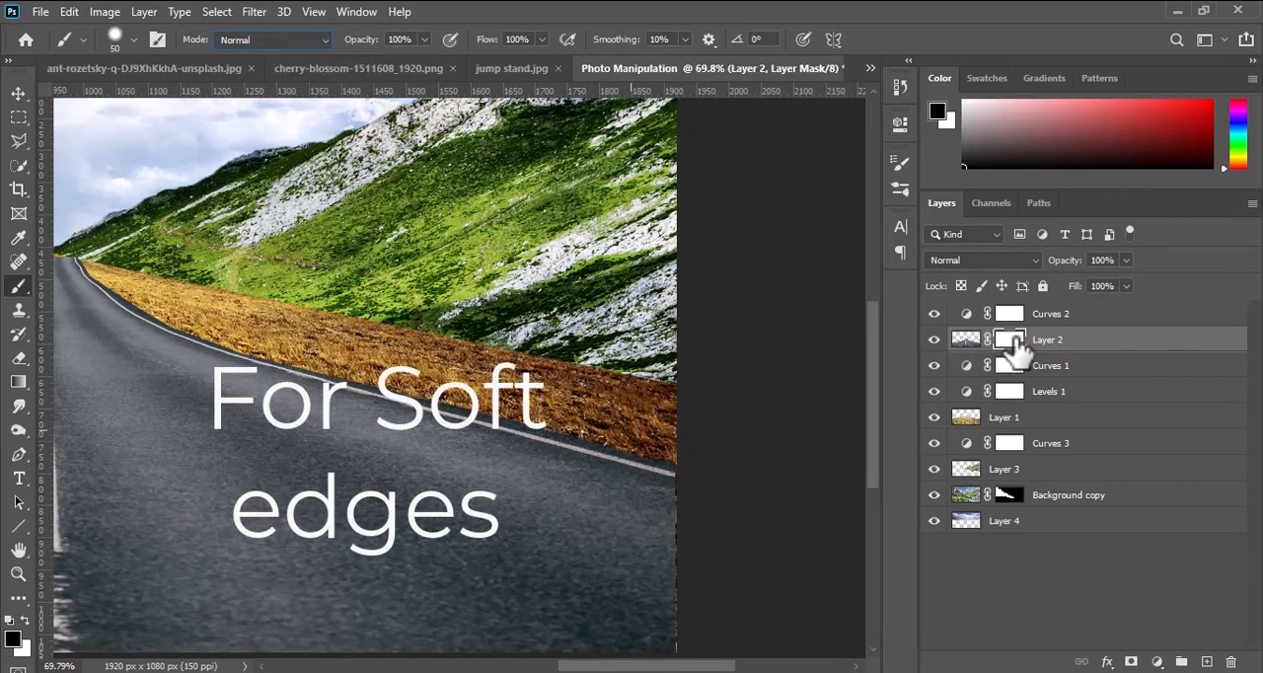
Paint black on the road layer's mask along the road's right border to blend its edge softly into the grass.
mouse_move(673, 462)
left_mouse_down()
mouse_move(540, 408)
mouse_move(594, 430)
left_mouse_up()
right_click(570, 380)
left_click_drag(725, 454, 669, 457)
left_click(561, 420)
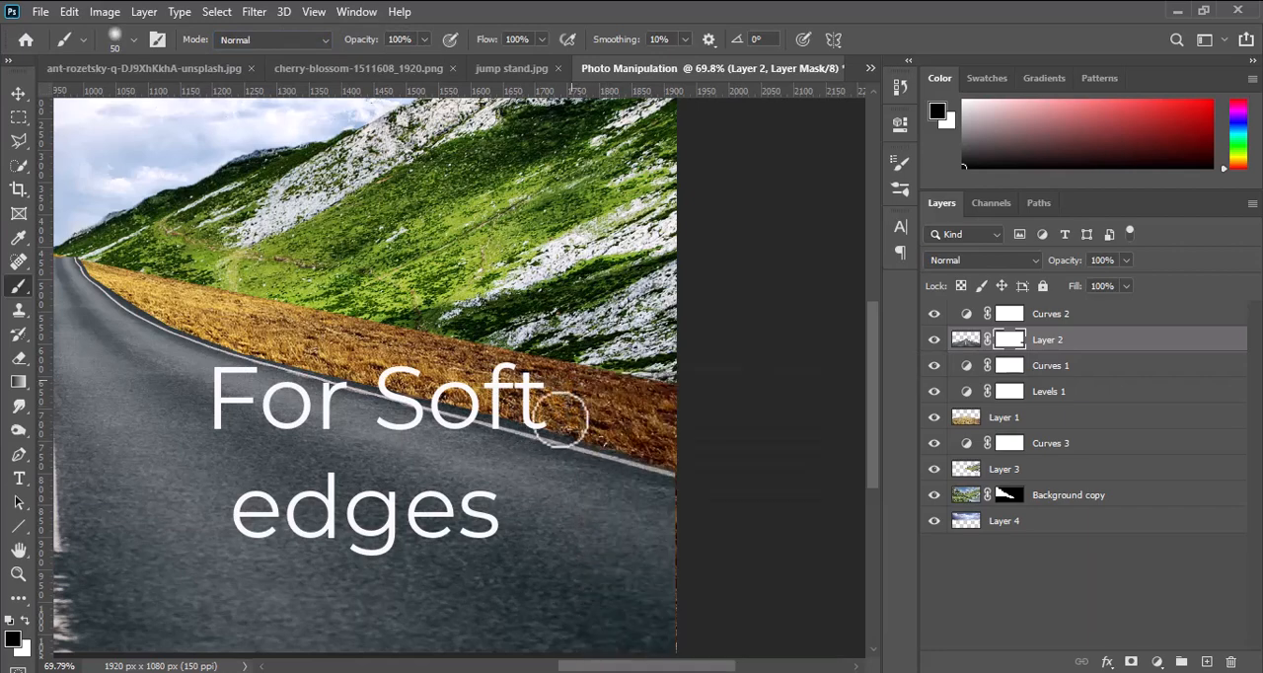
left_click_drag(504, 407, 648, 445)
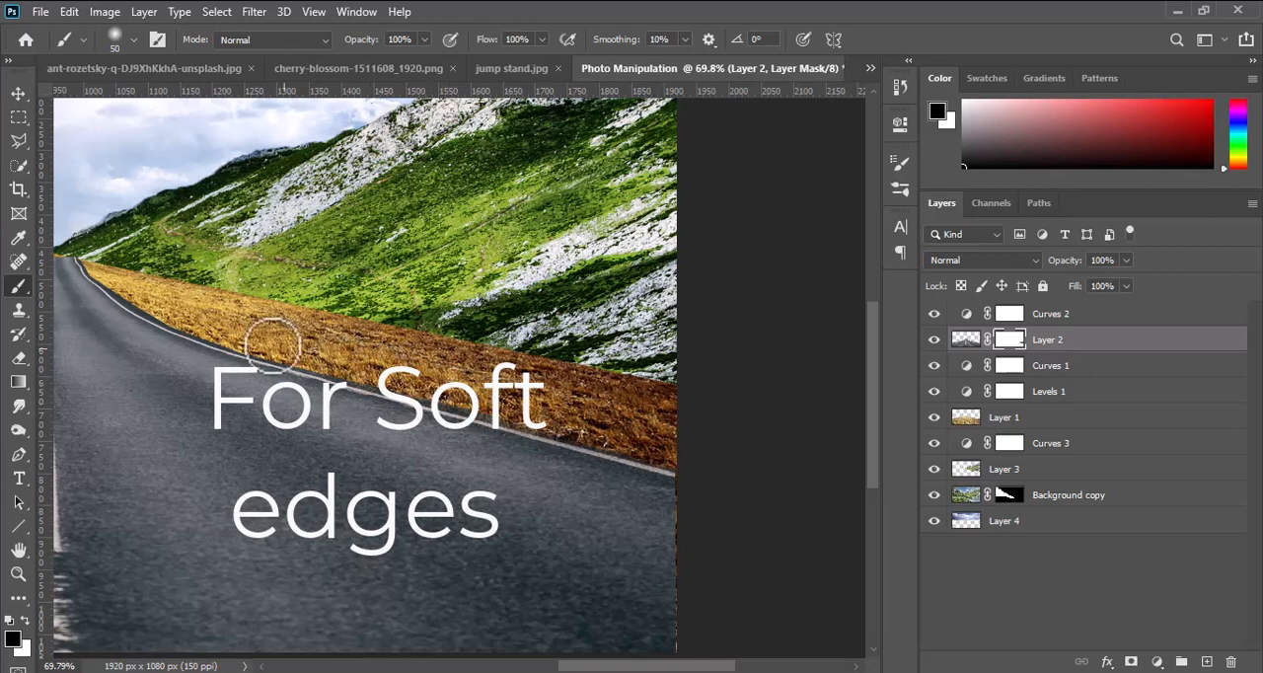
mouse_move(194, 326)
left_mouse_down()
mouse_move(138, 288)
mouse_move(562, 479)
mouse_move(497, 451)
mouse_move(451, 407)
left_mouse_up()
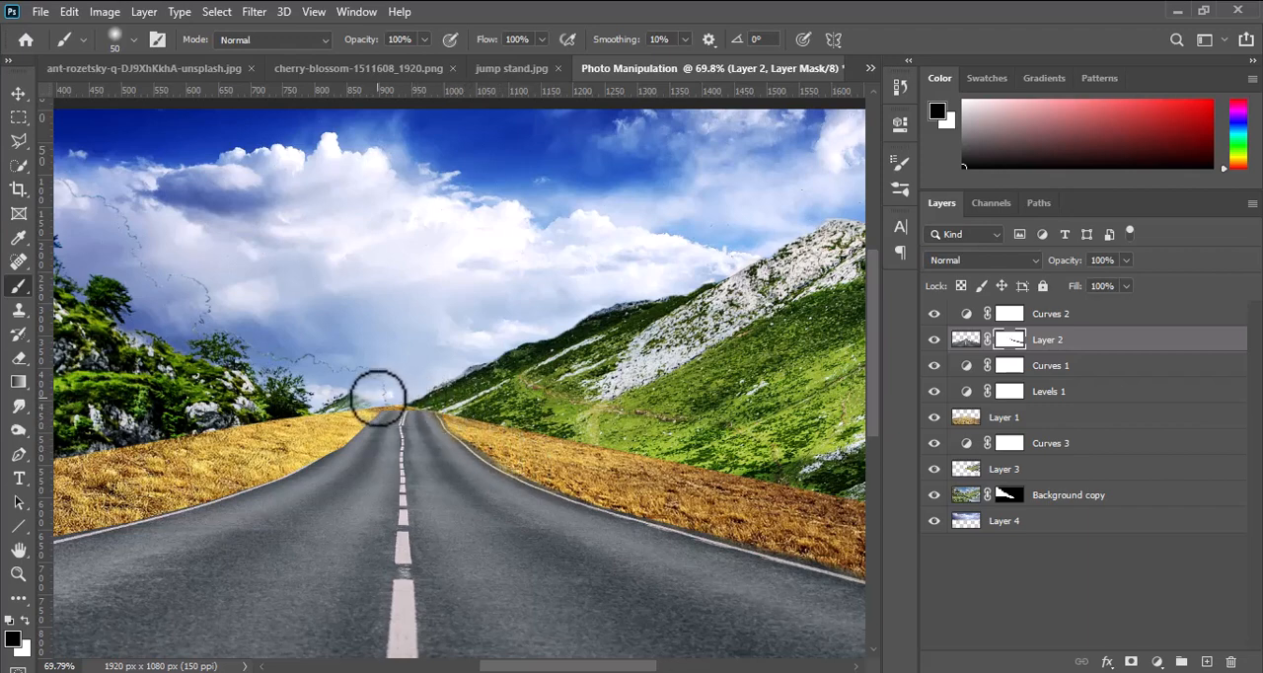
Add a mask to the grass layer, hide the grass tip at the road's far end, and soften the road's left edge on its mask.
left_click(967, 417)
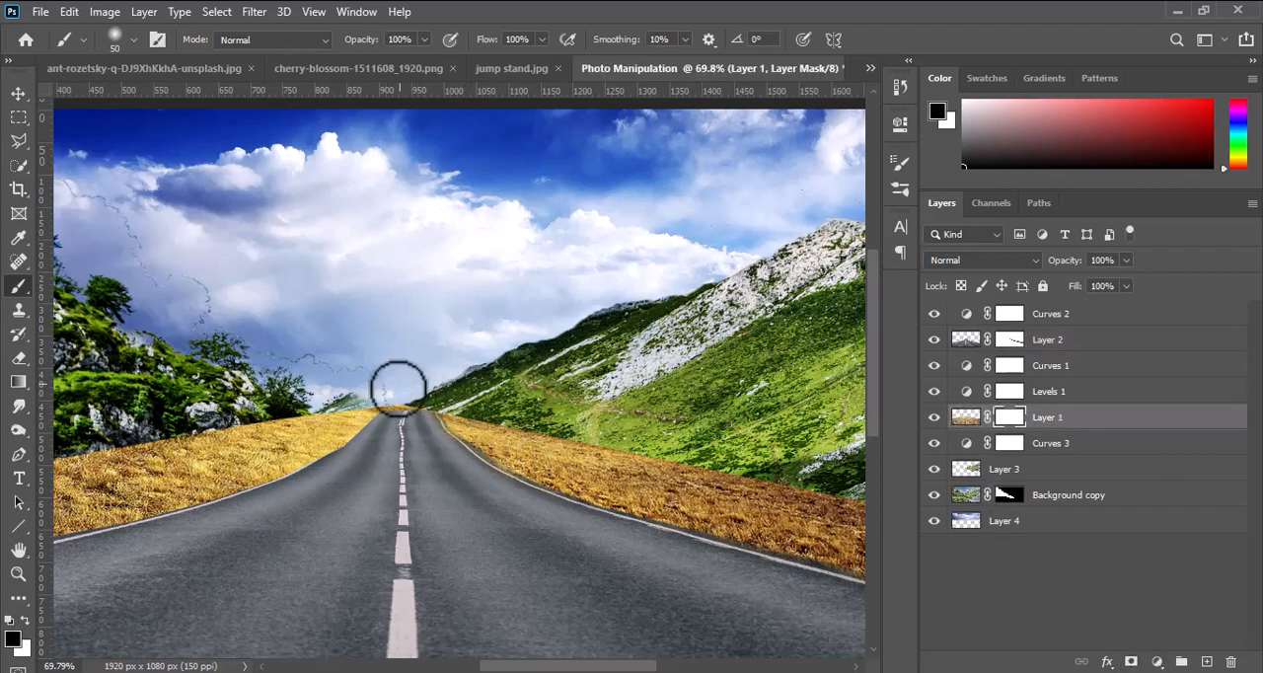
mouse_move(396, 395)
left_mouse_down()
mouse_move(429, 396)
mouse_move(416, 397)
left_mouse_up()
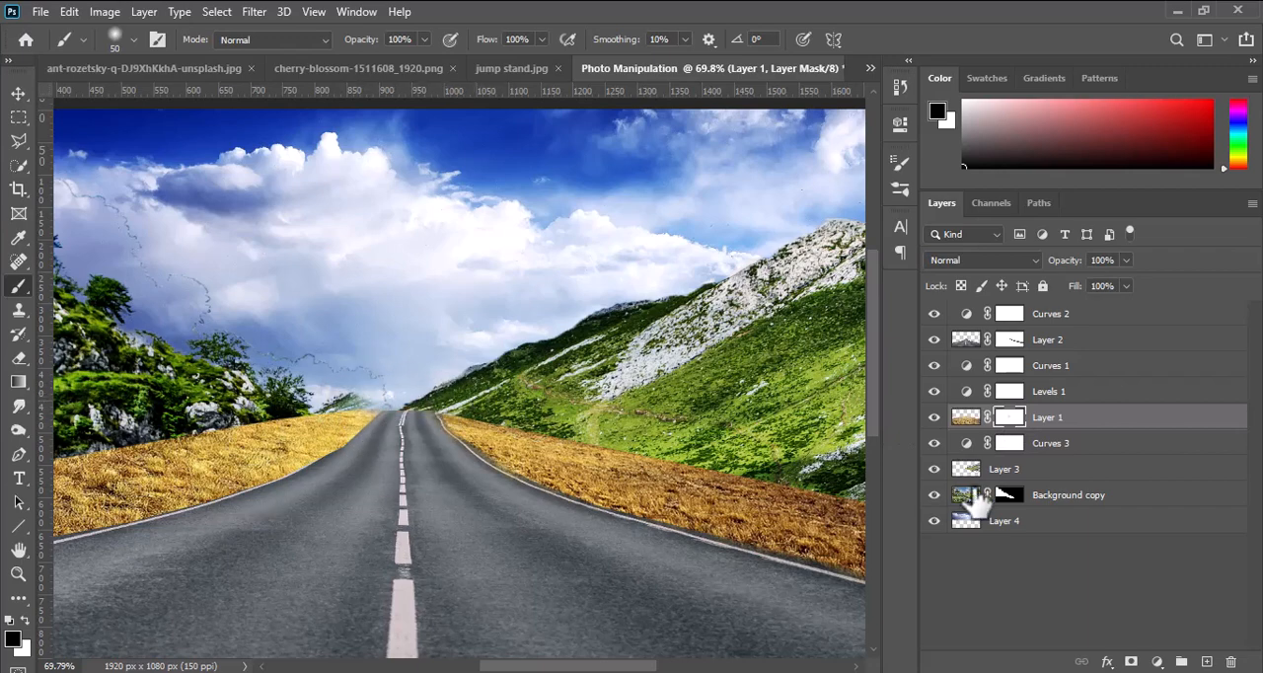
left_click(1010, 340)
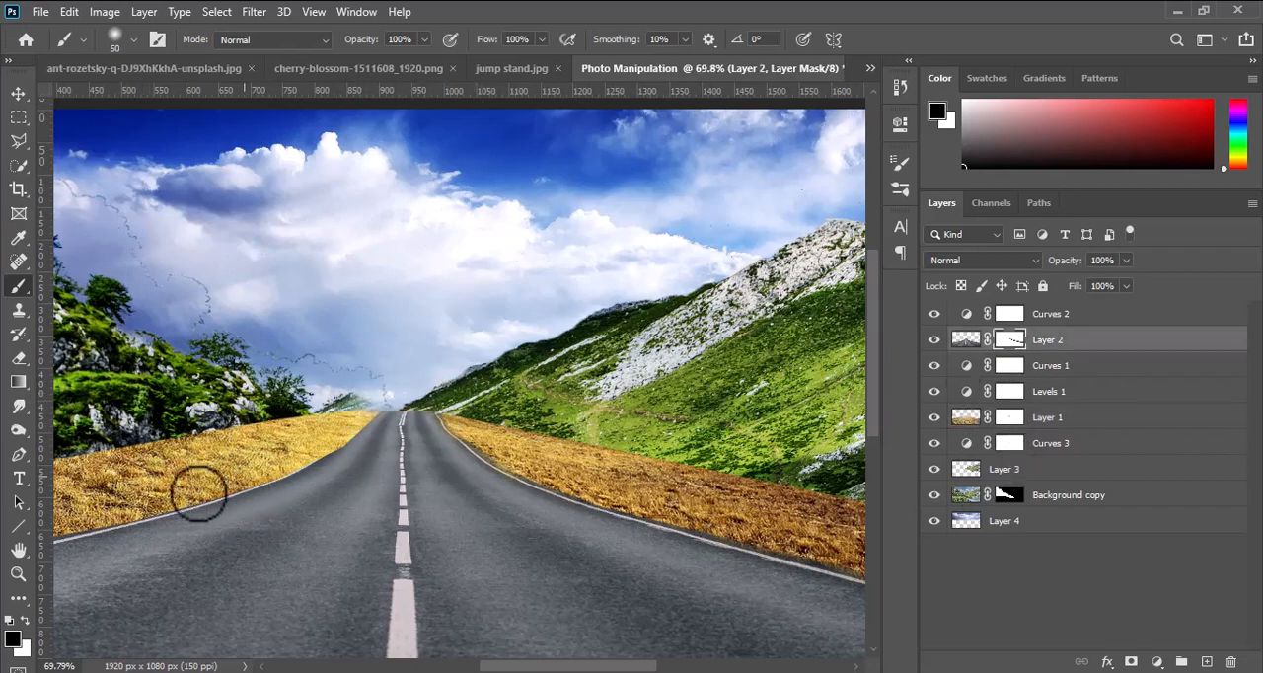
left_click_drag(328, 452, 428, 386)
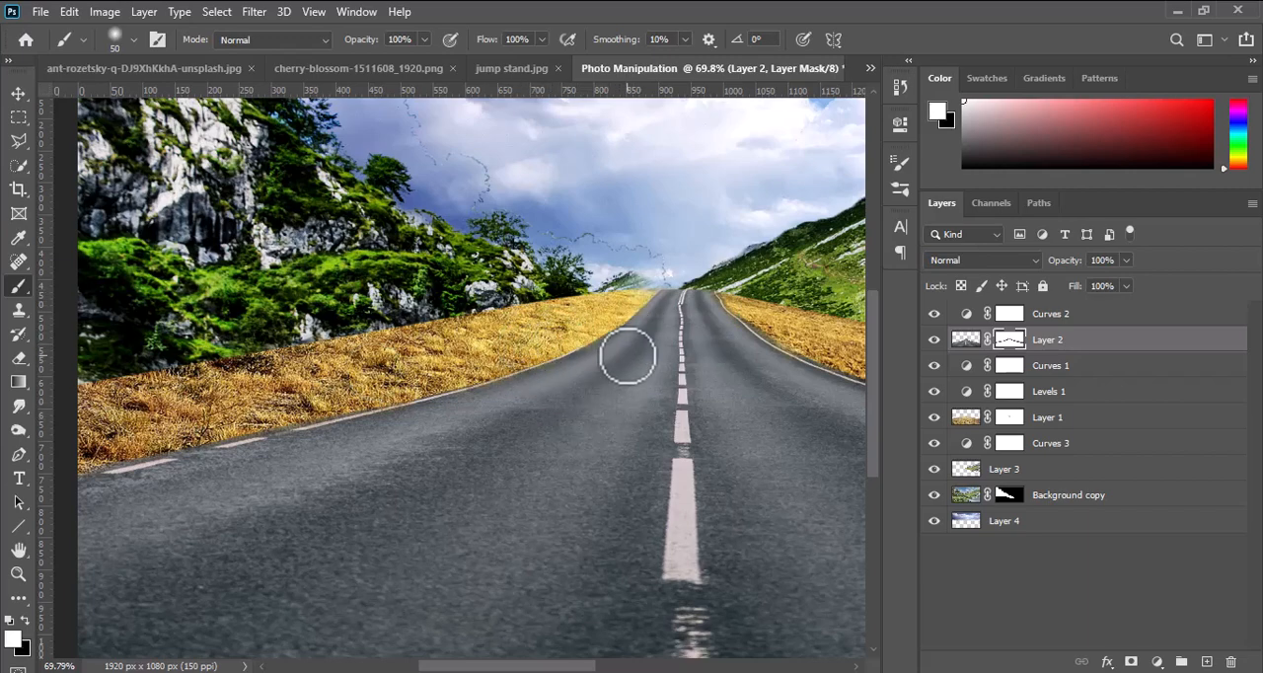
key("x")
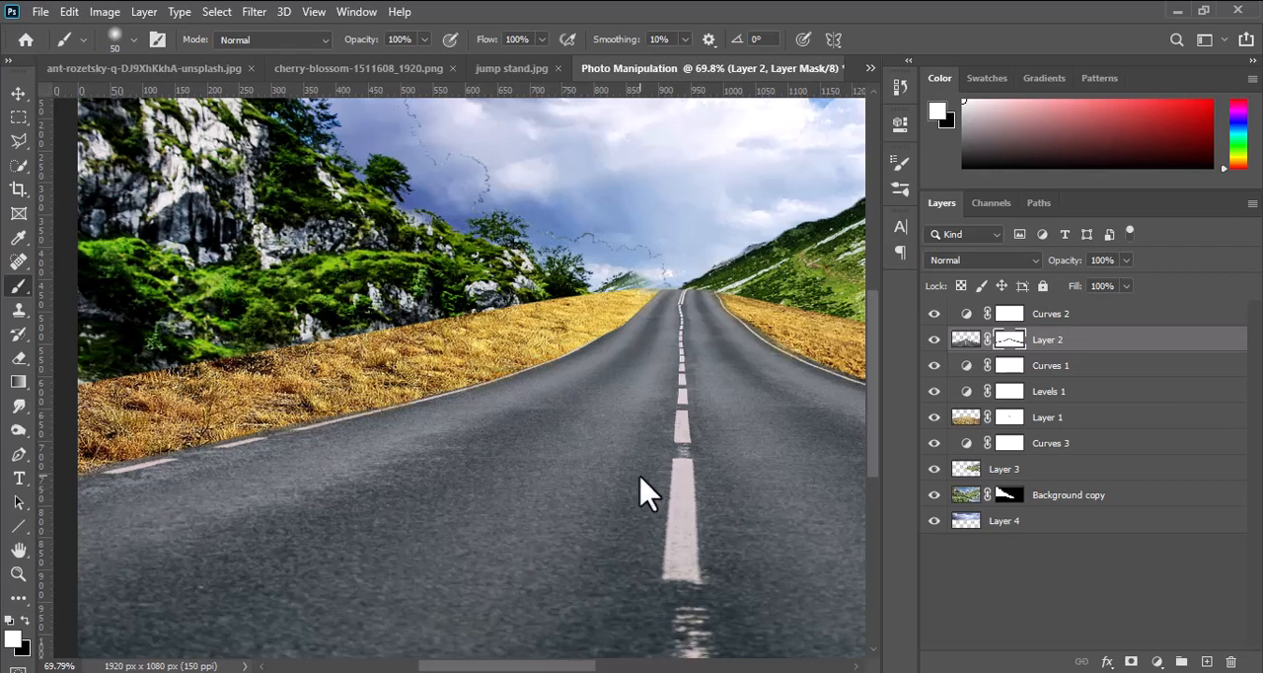
Bring the tree from cherry-blossom-1511608_1920.png into the Photo Manipulation document as a new layer above the road layer.
key("ctrl+0")
left_click(14, 92)
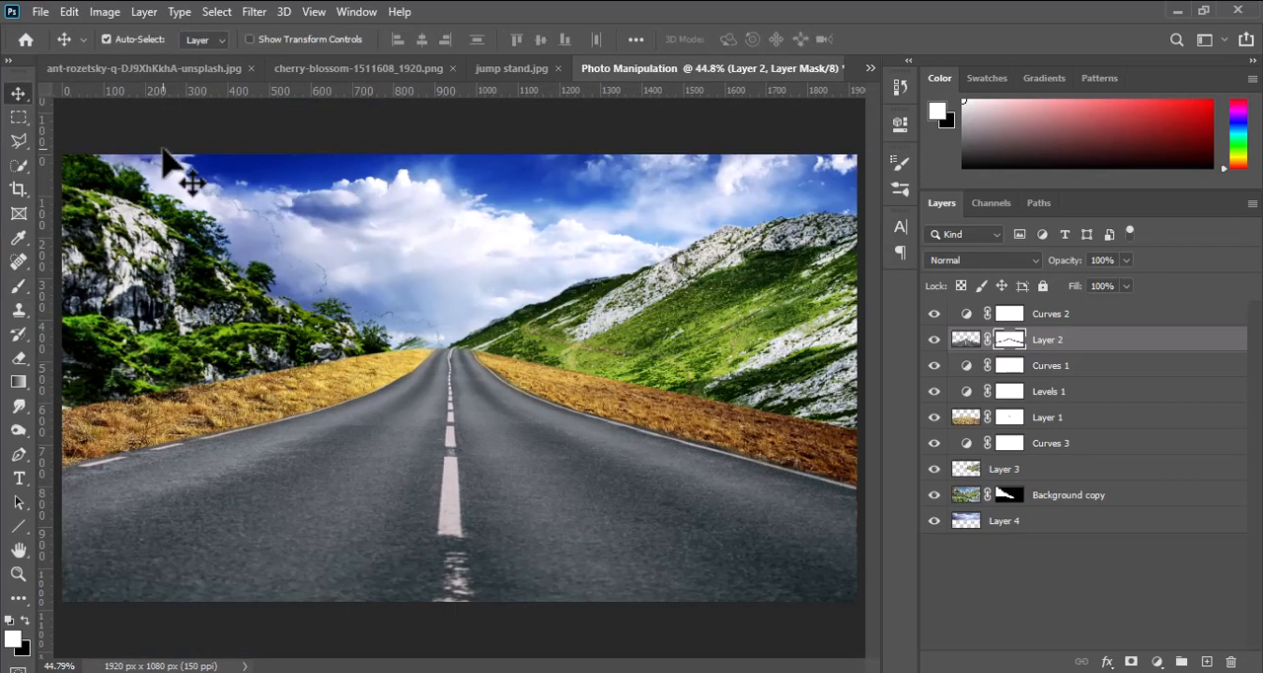
left_click(499, 69)
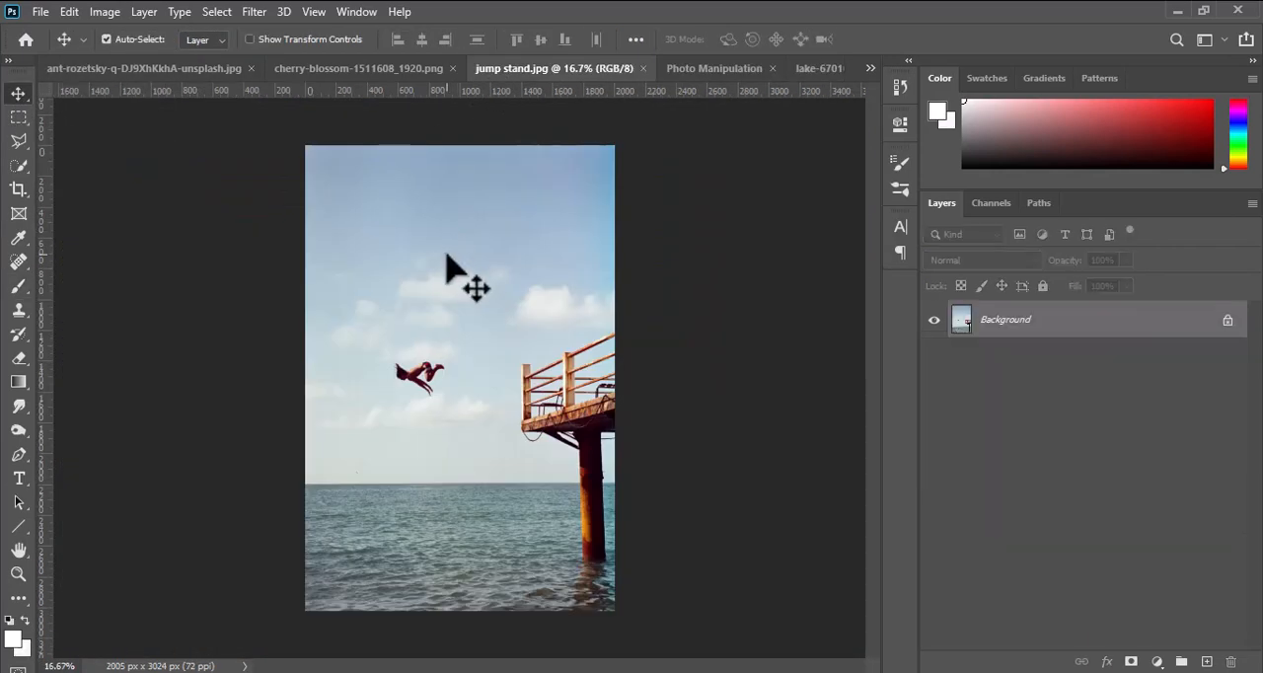
left_click(375, 69)
left_click_drag(523, 326, 665, 425)
Scale the tree to 22.35%, place it on the grass edge to the right of the road, and move its layer above Curves 2.
key("ctrl+t")
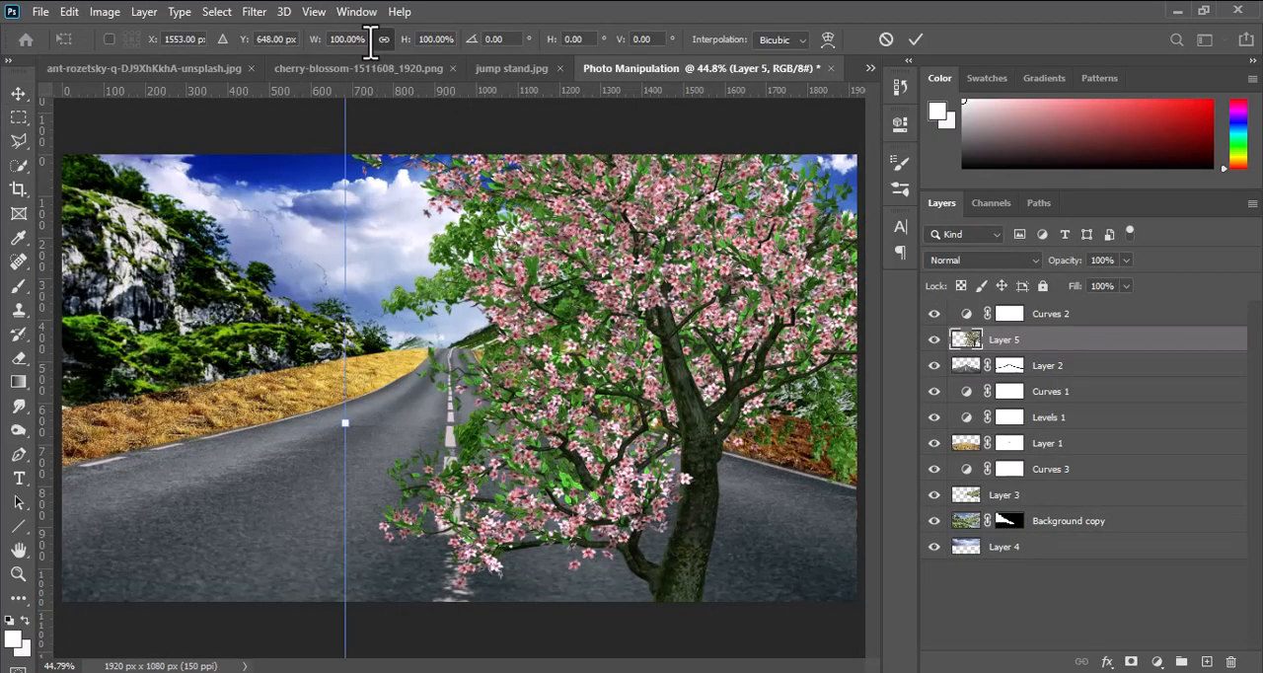
left_click_drag(372, 42, 244, 71)
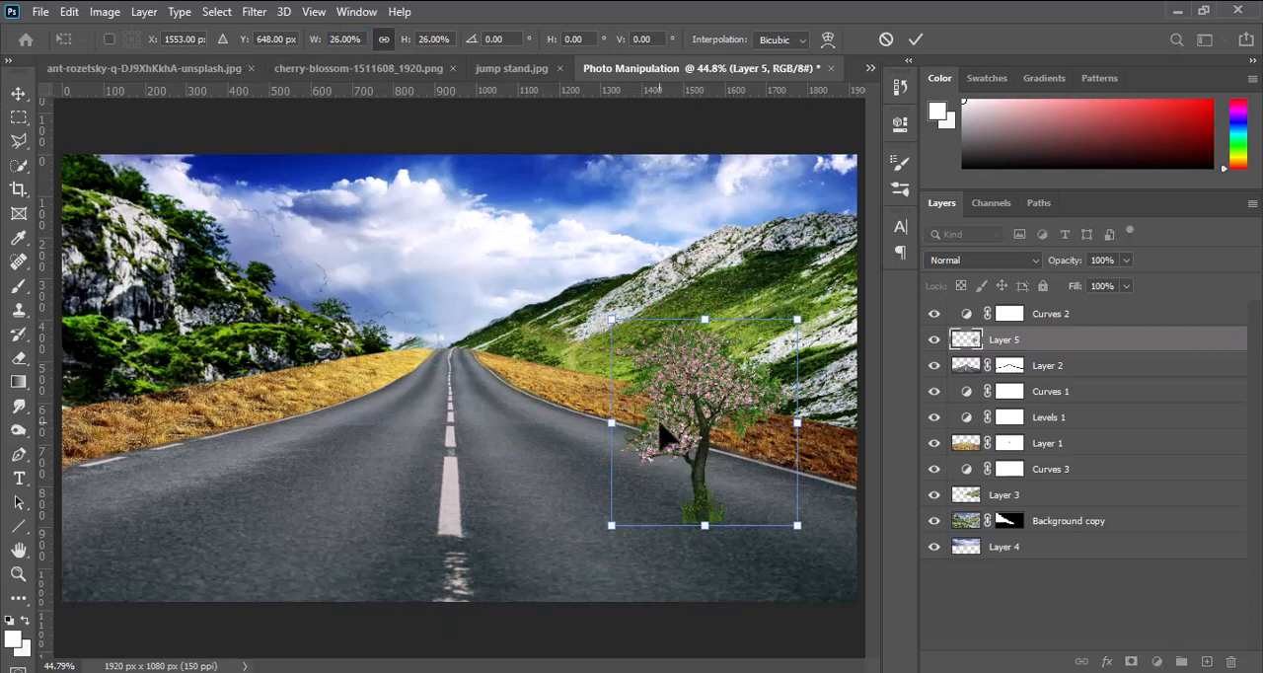
left_click_drag(667, 434, 661, 305)
left_click_drag(782, 198, 767, 217)
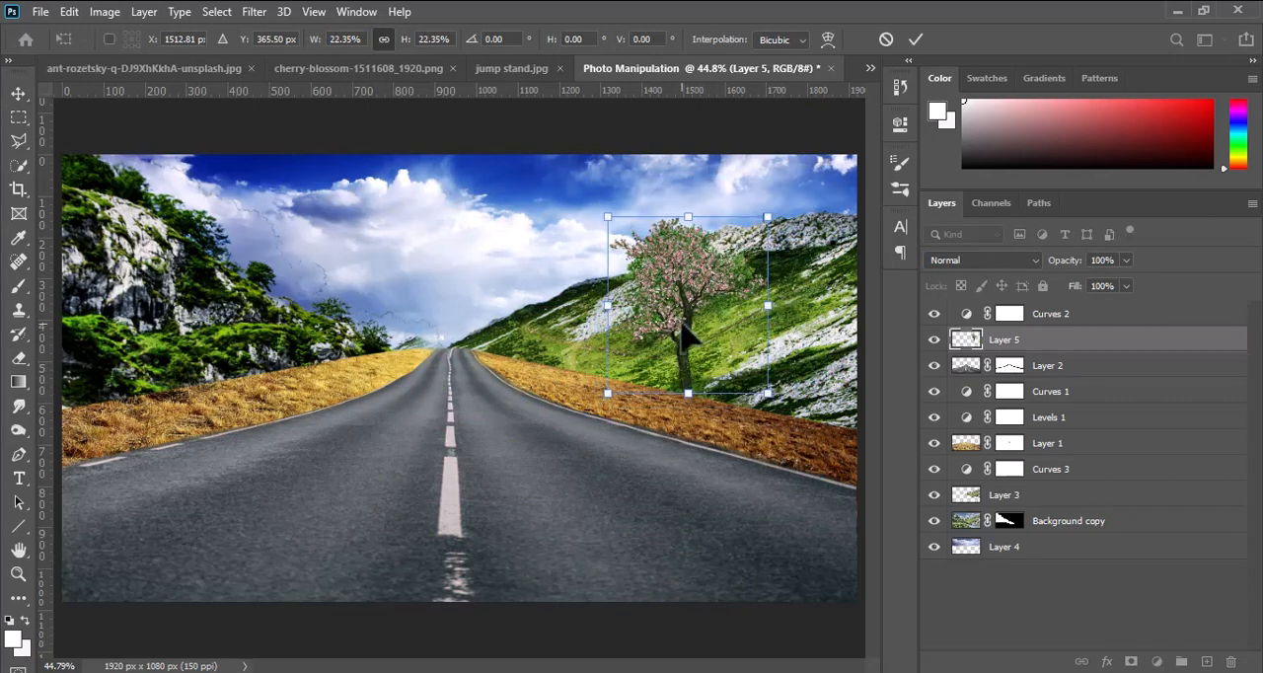
left_click(916, 39)
left_click_drag(1022, 341, 1034, 308)
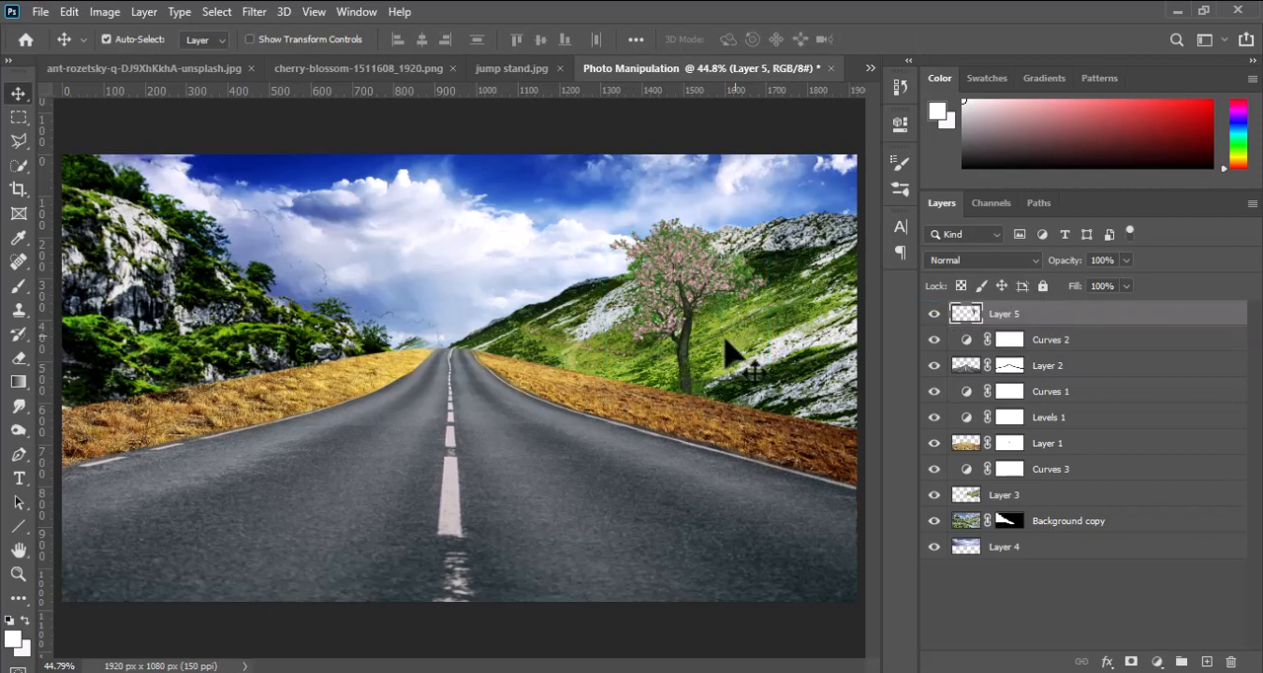
Create a new layer directly beneath the tree layer and choose a near-black foreground color for the brush.
left_click(1208, 661, "ctrl")
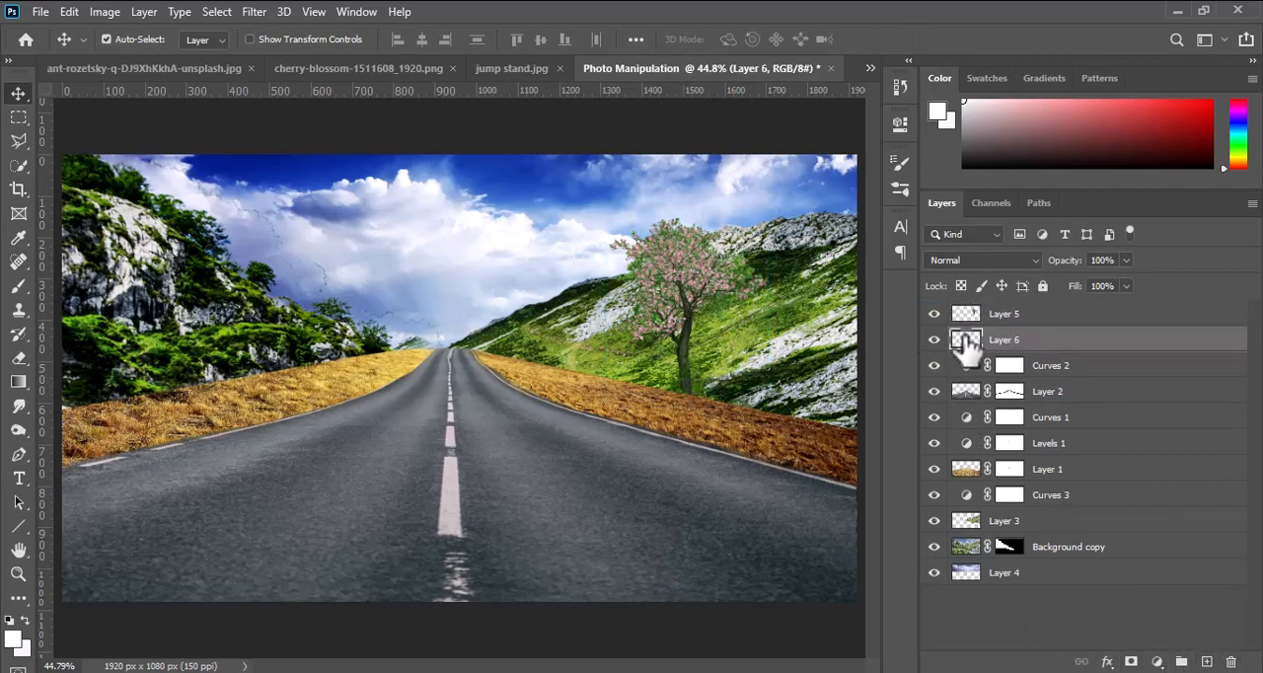
left_click(16, 241)
key("b")
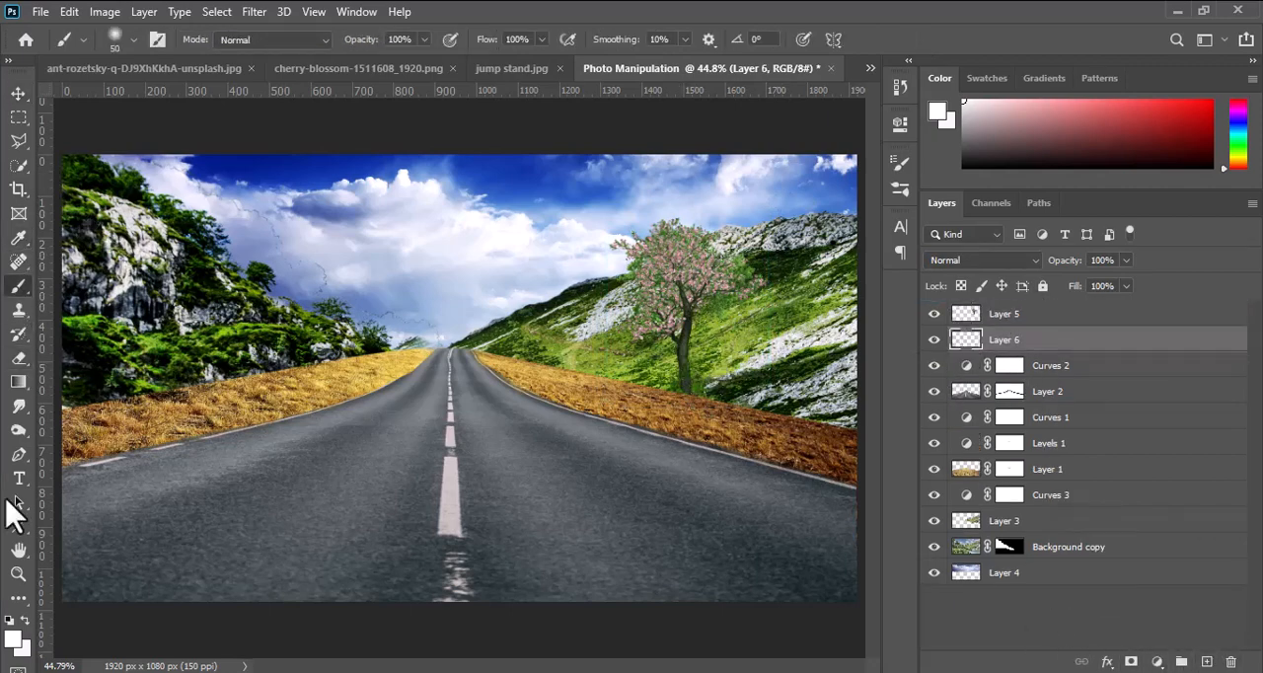
left_click(12, 642)
left_click_drag(809, 351, 755, 385)
key("Return")
Paint a dark shadow at the base of the tree trunk with an 81 px Soft Round brush at 0% hardness.
right_click(541, 351)
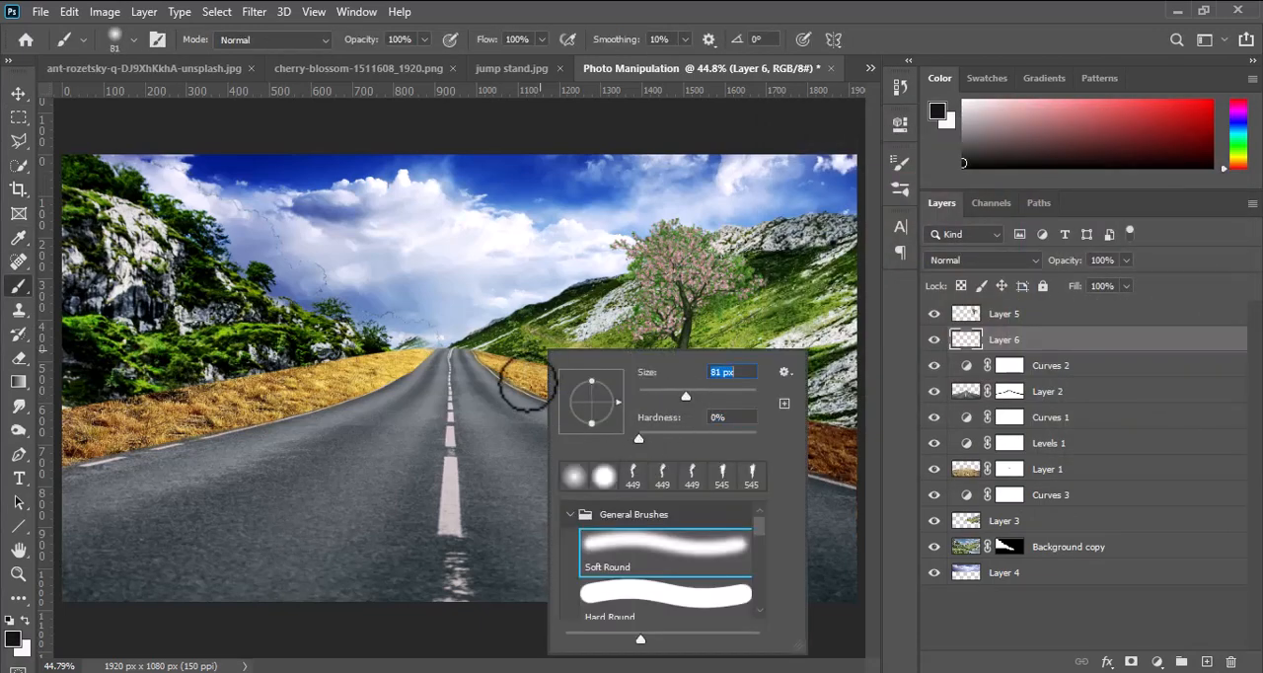
left_click(527, 385)
mouse_move(685, 399)
left_mouse_down()
mouse_move(643, 401)
mouse_move(669, 419)
left_mouse_up()
key("v")
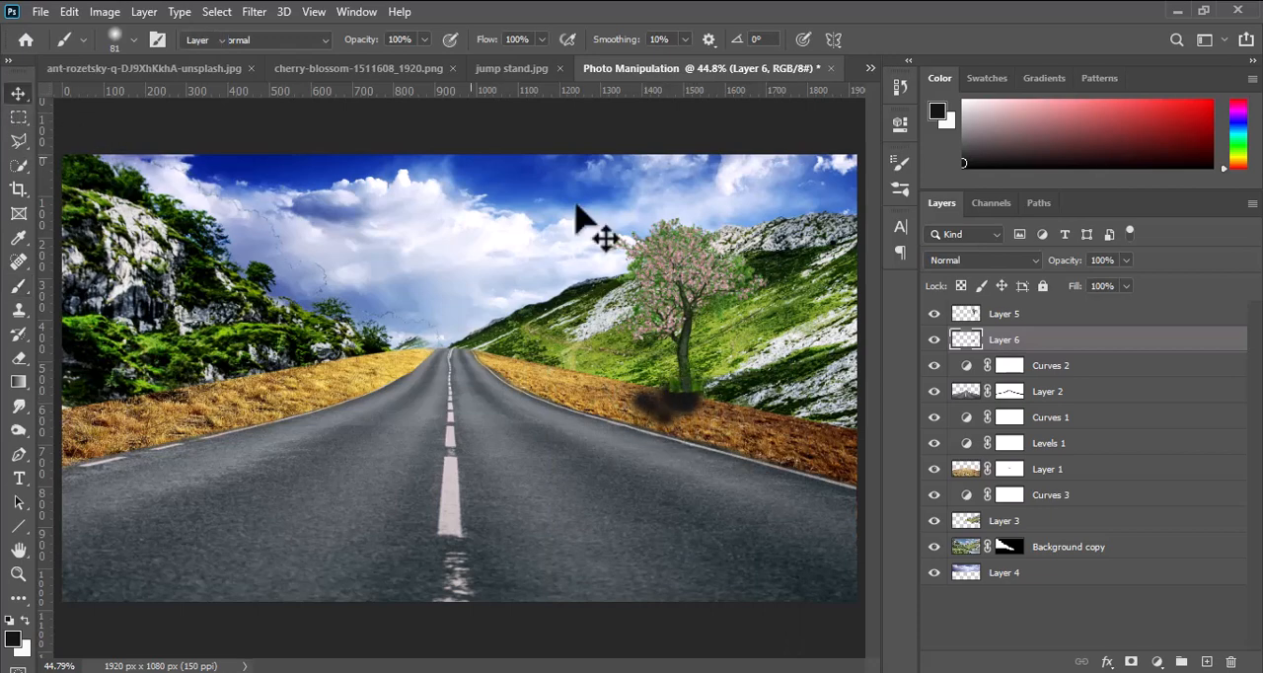
Soften the trunk shadow with a Gaussian Blur of 13.9 pixels radius and lower its layer opacity to 58%.
left_click(253, 10)
mouse_move(282, 208)
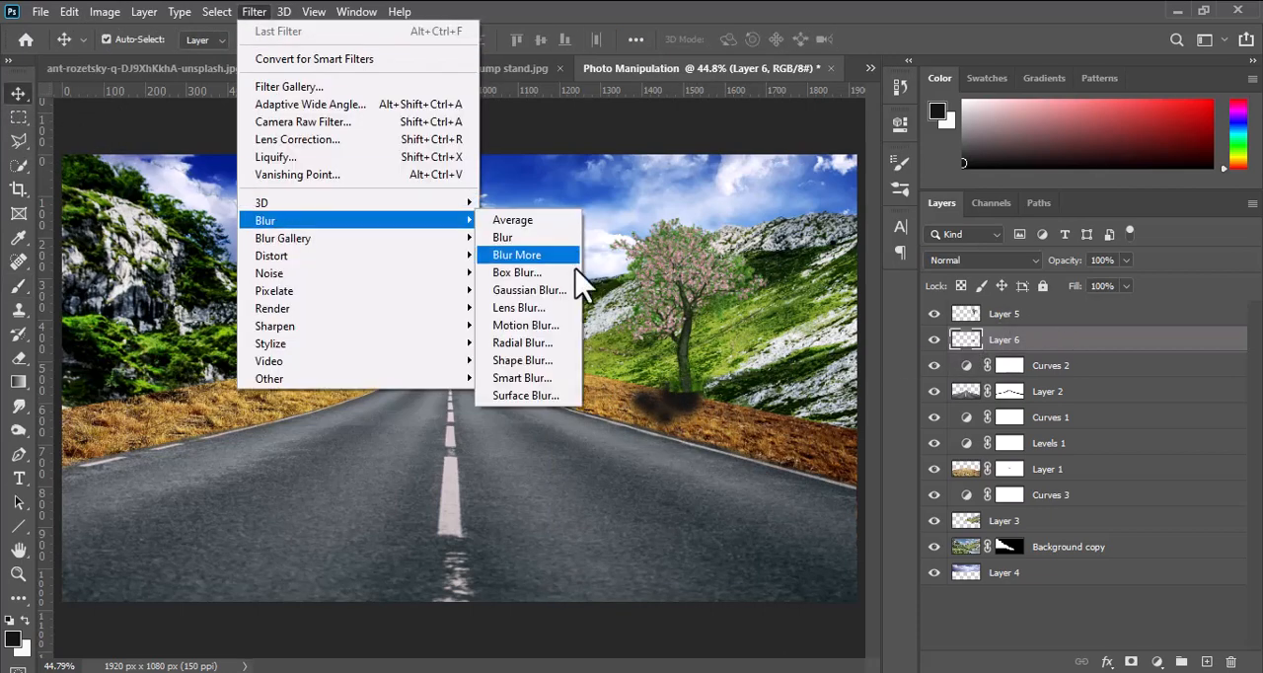
left_click(521, 291)
left_click_drag(725, 99, 281, 114)
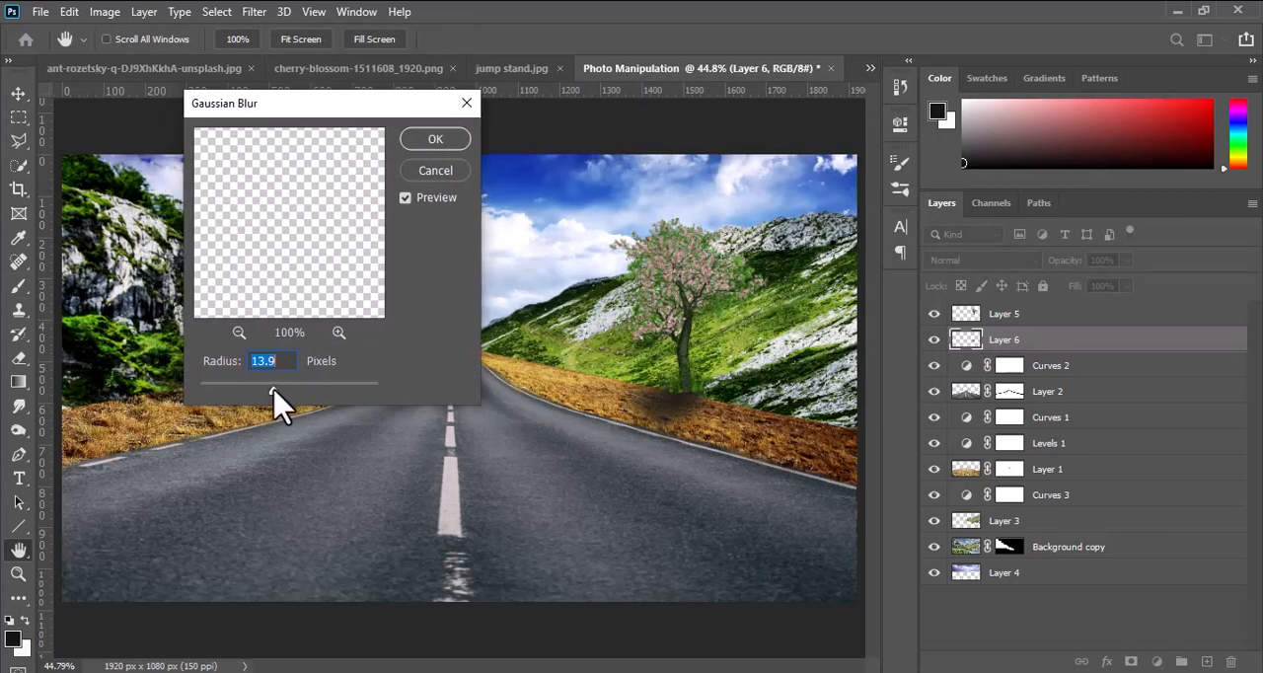
left_click(436, 139)
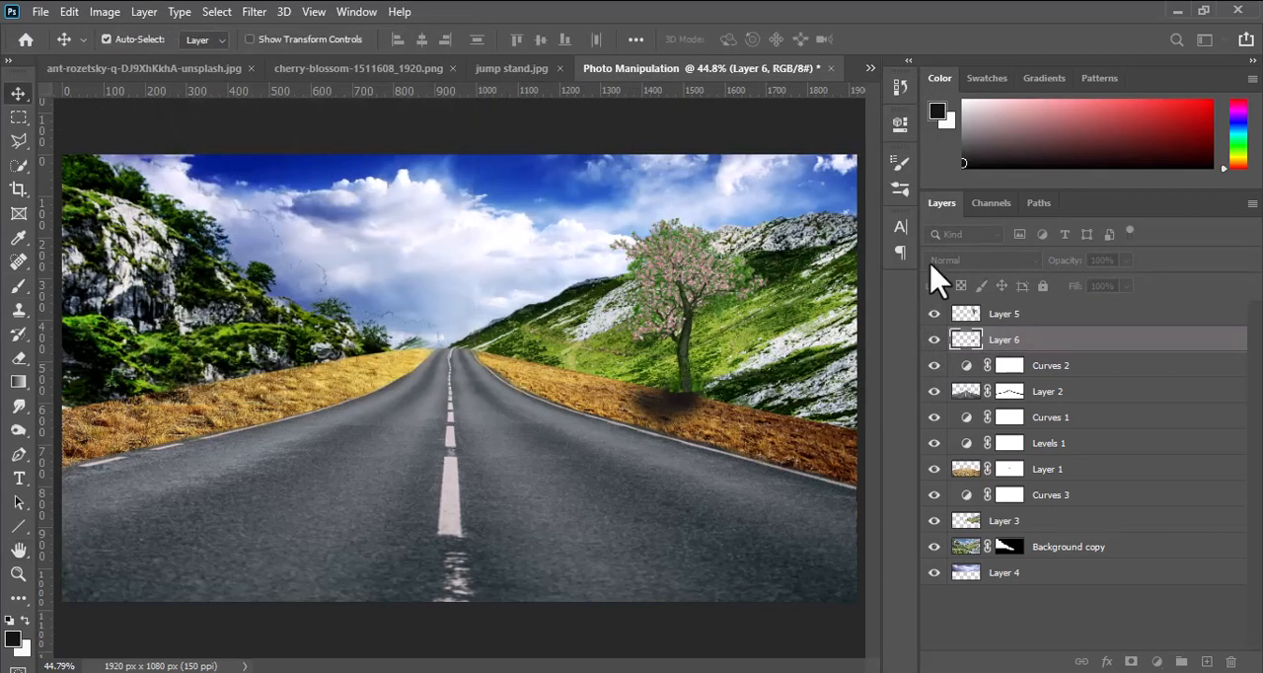
left_click_drag(1127, 260, 1091, 286)
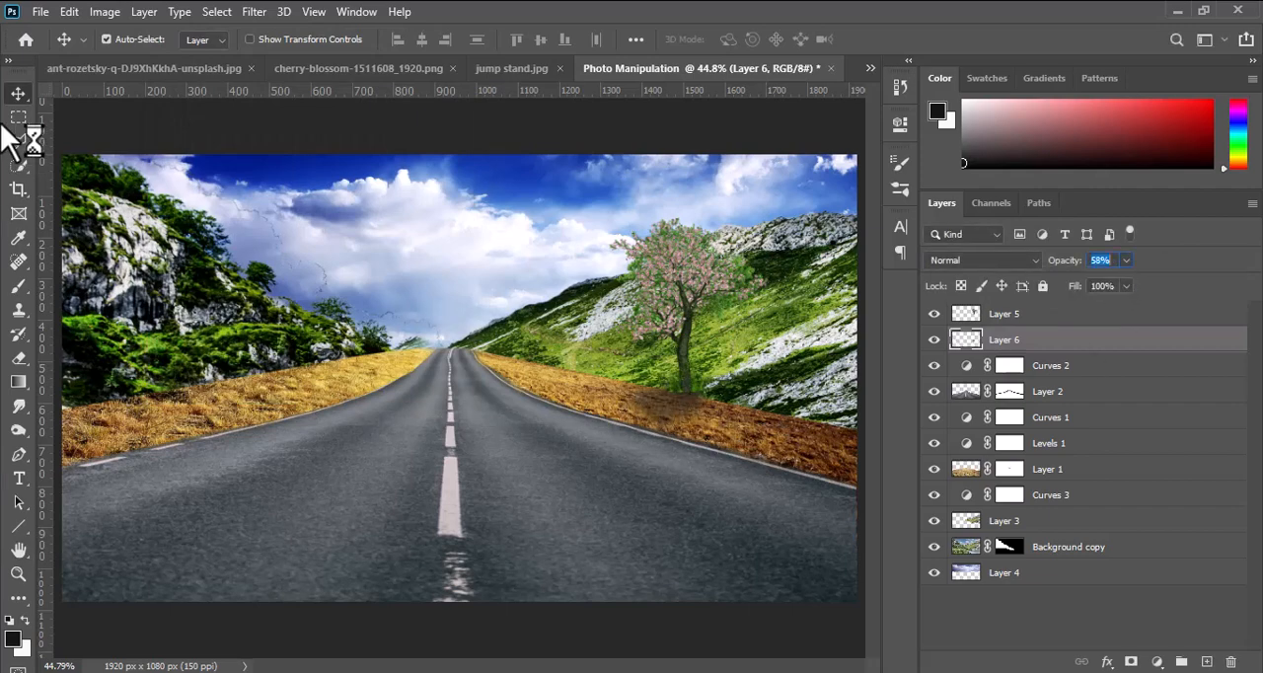
Duplicate the tree and shadow layers together and place the copy, scaled smaller, farther up the grass edge to the right of the road.
left_click(1028, 318, "shift")
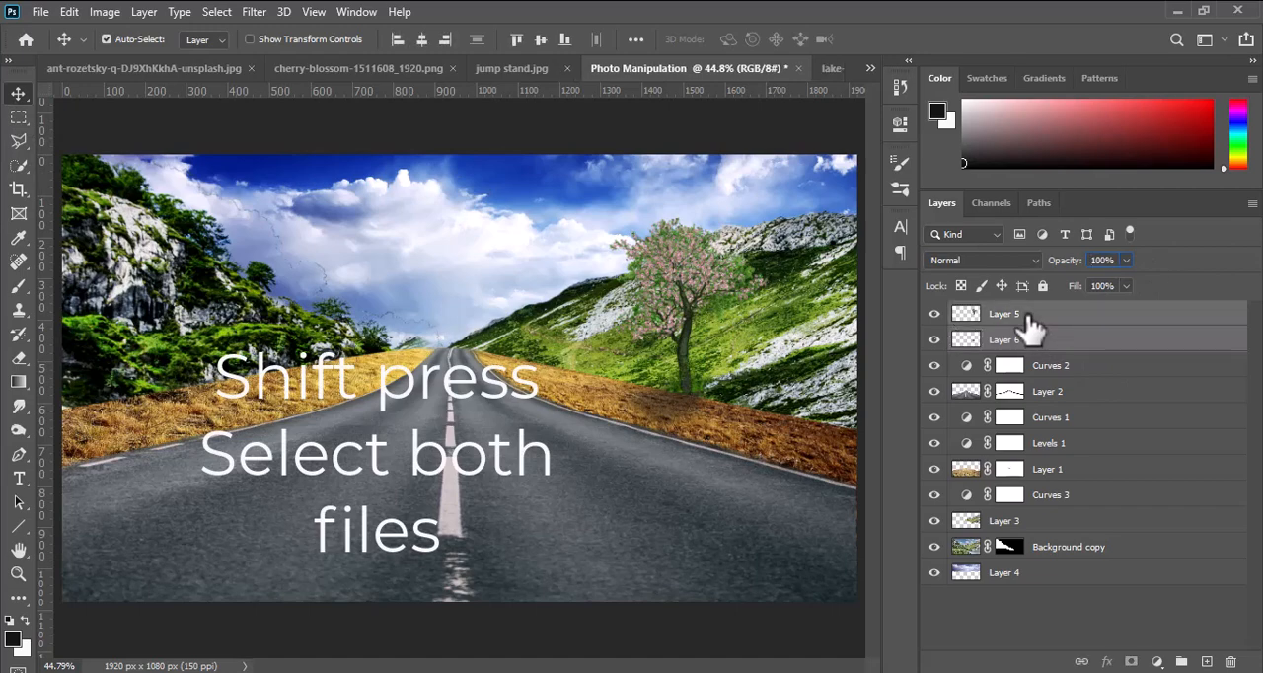
key("ctrl+j")
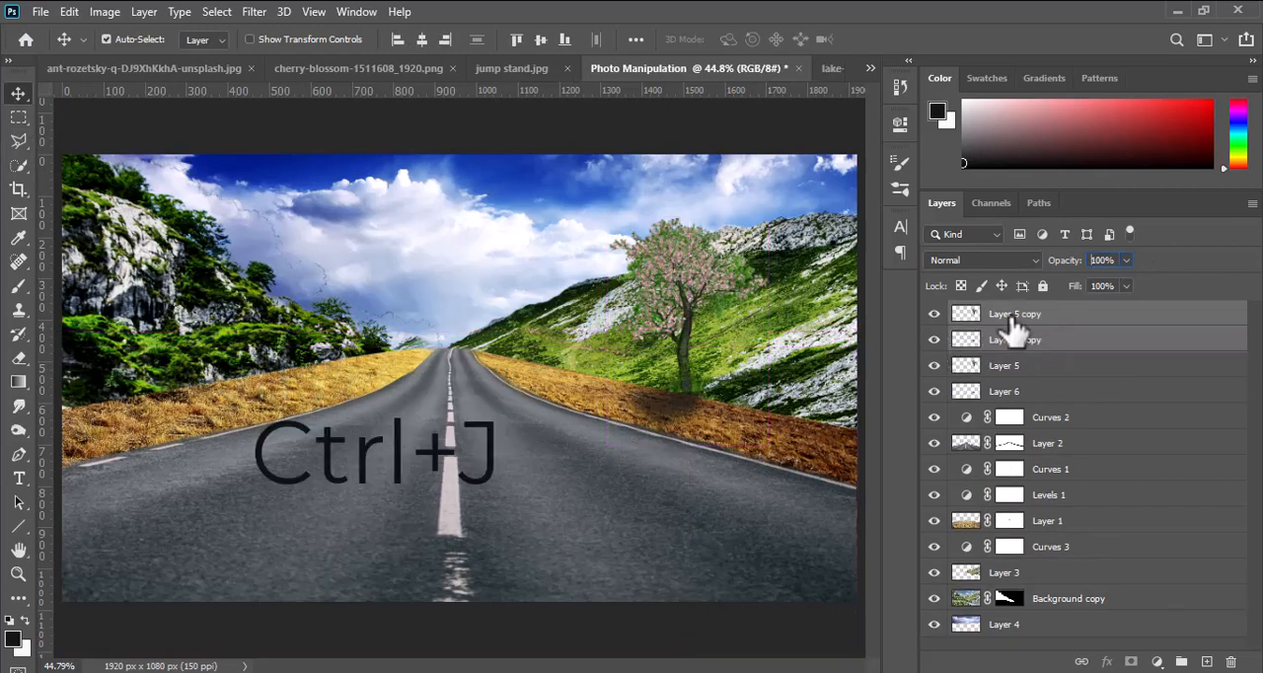
left_click_drag(691, 385, 560, 336)
key("ctrl+t")
left_click_drag(641, 193, 614, 231)
left_click_drag(565, 309, 556, 316)
left_click_drag(607, 243, 604, 251)
left_click_drag(555, 315, 556, 316)
left_click(916, 40)
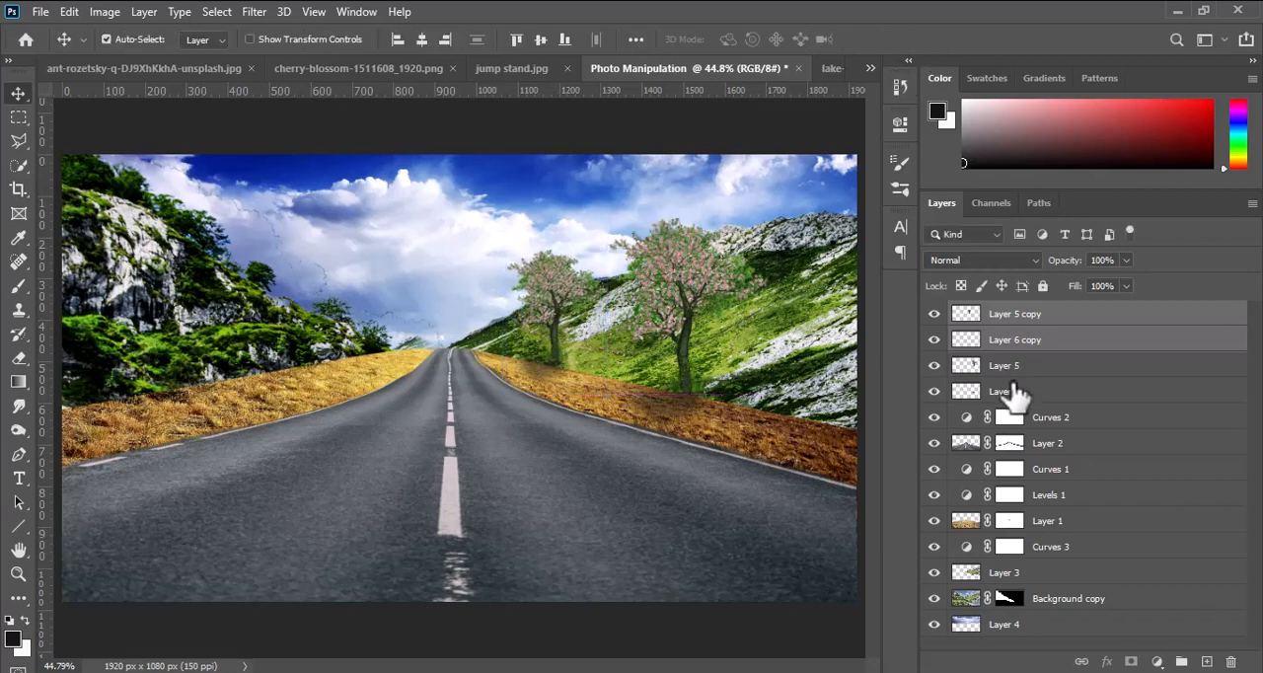
Duplicate both trees with their shadows, flip the copies horizontally, and place them on the grass edge to the left of the road.
left_click(1016, 393, "shift")
key("ctrl+j")
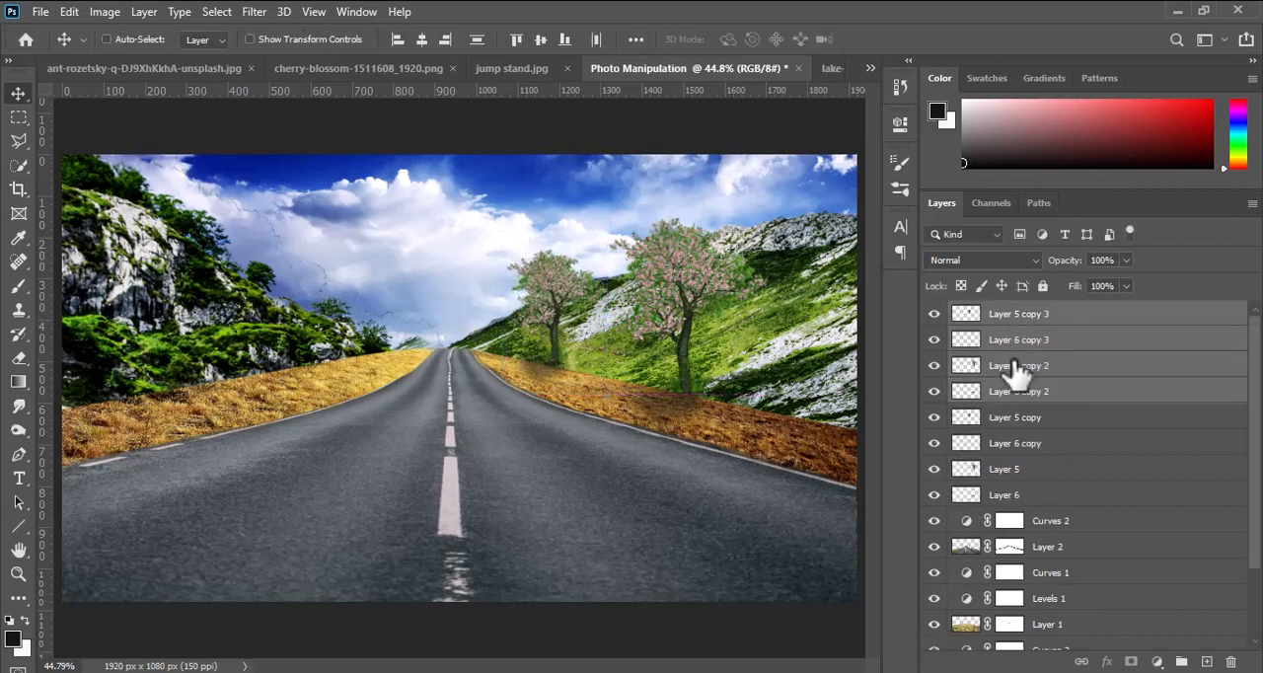
key("ctrl+t")
left_click_drag(331, 377, 254, 392)
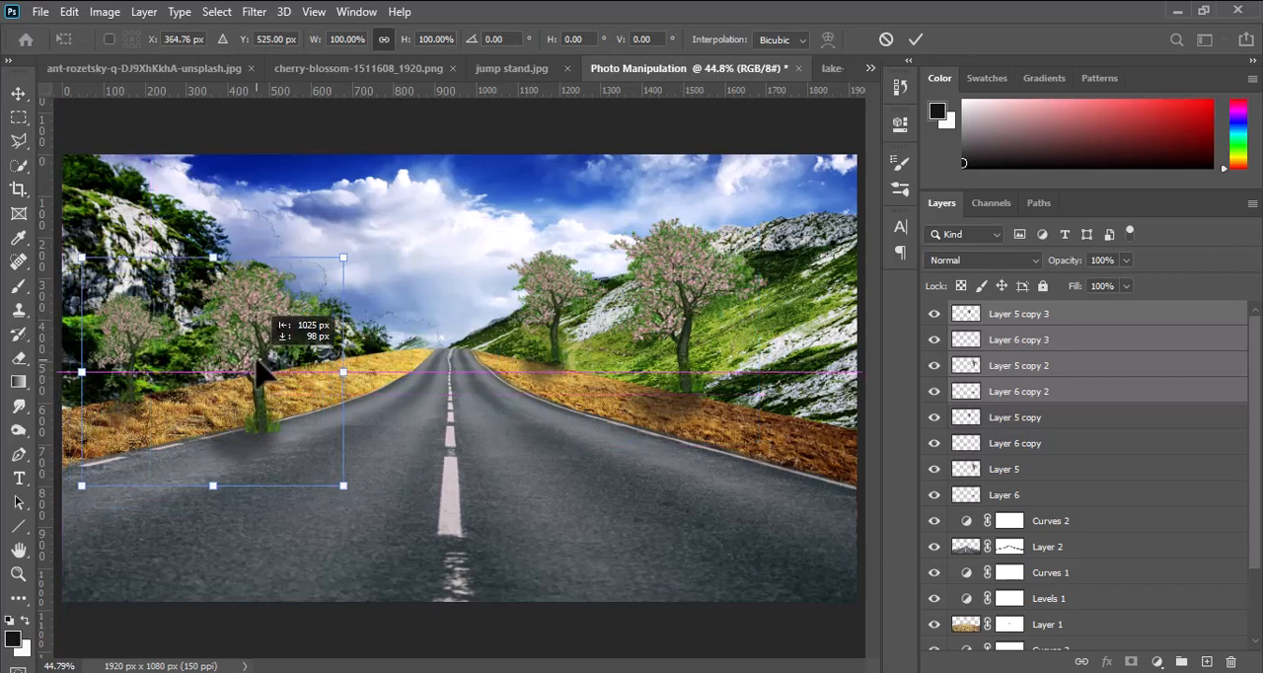
right_click(254, 392)
left_click(296, 332)
left_click_drag(180, 404, 197, 328)
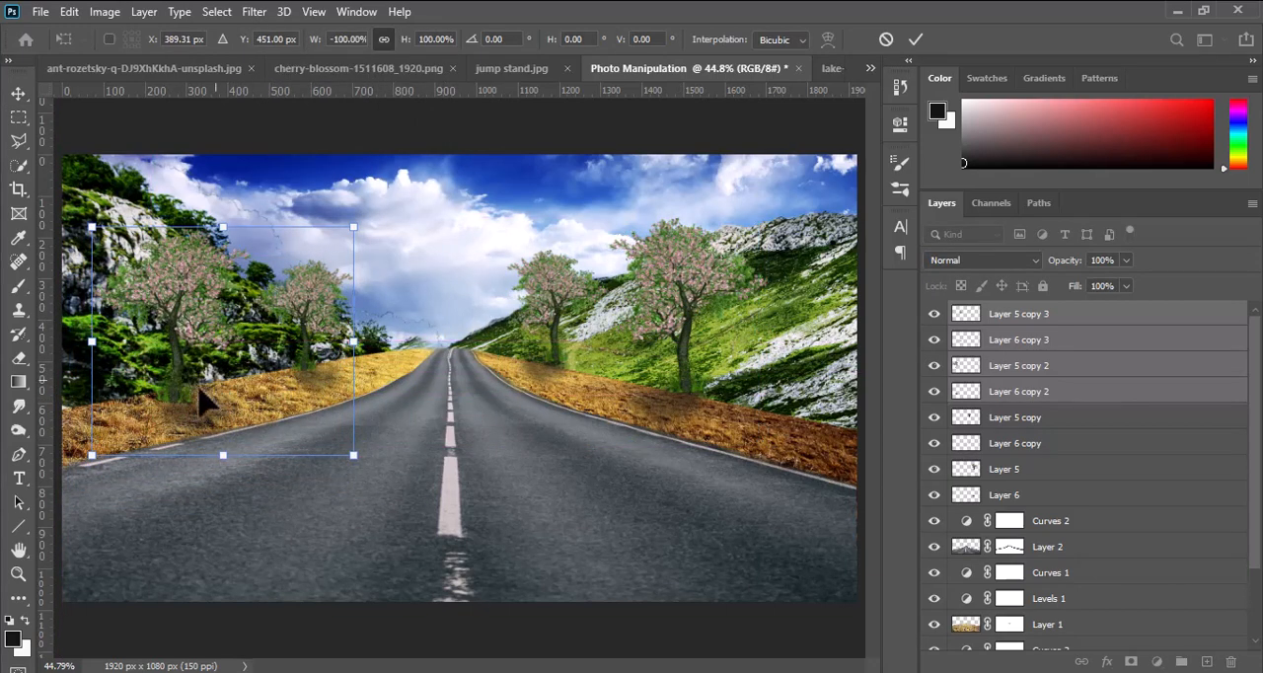
left_click_drag(185, 382, 174, 392)
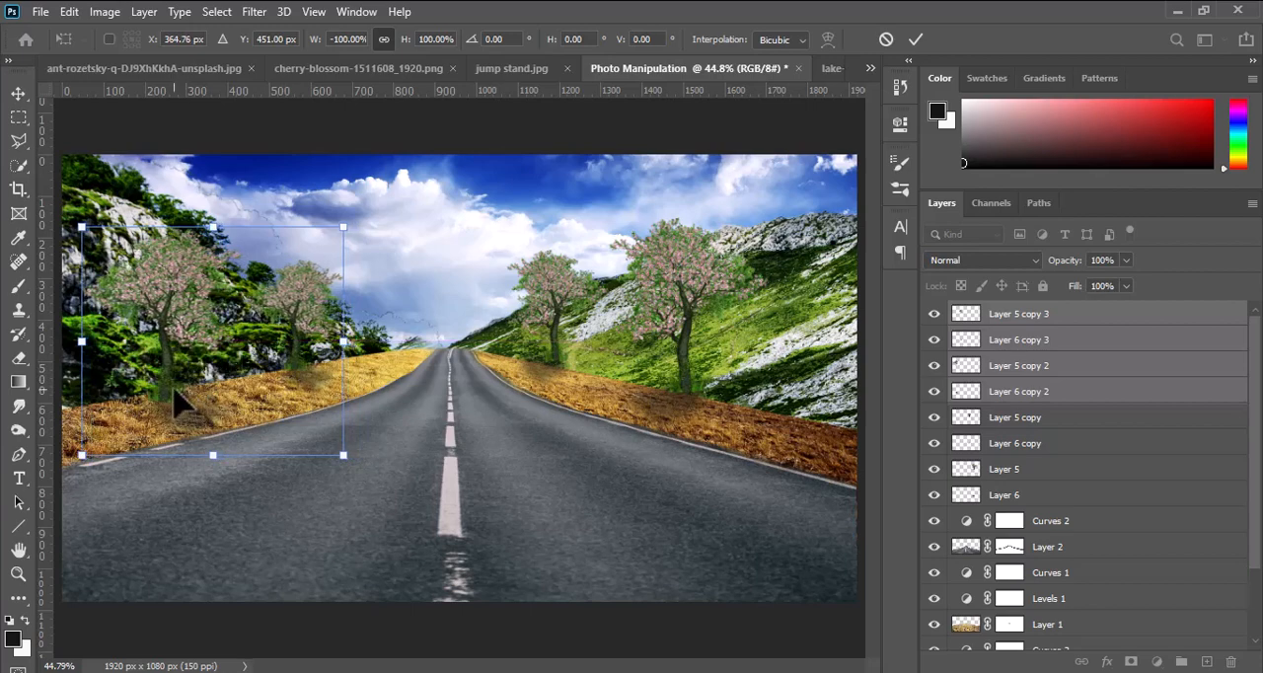
left_click(917, 40)
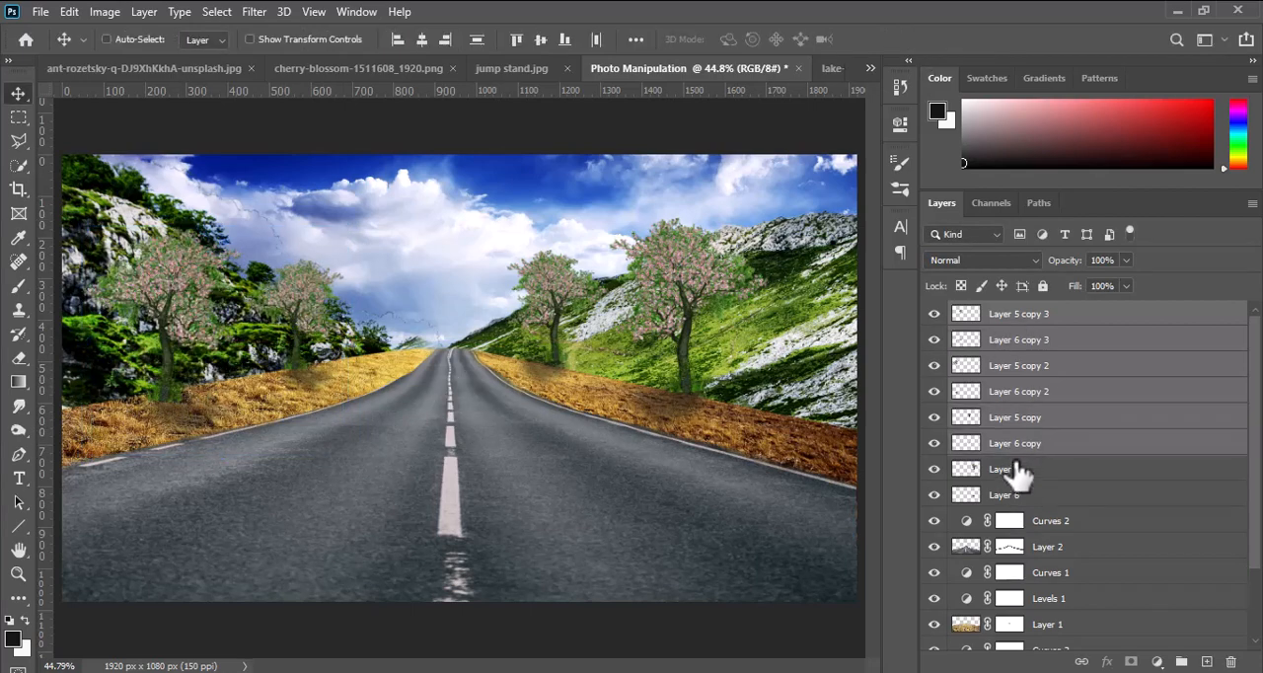
Group all the tree and shadow layers and name the group Trees.
left_click(1018, 470, "shift")
left_click(1016, 495, "shift")
key("ctrl+g")
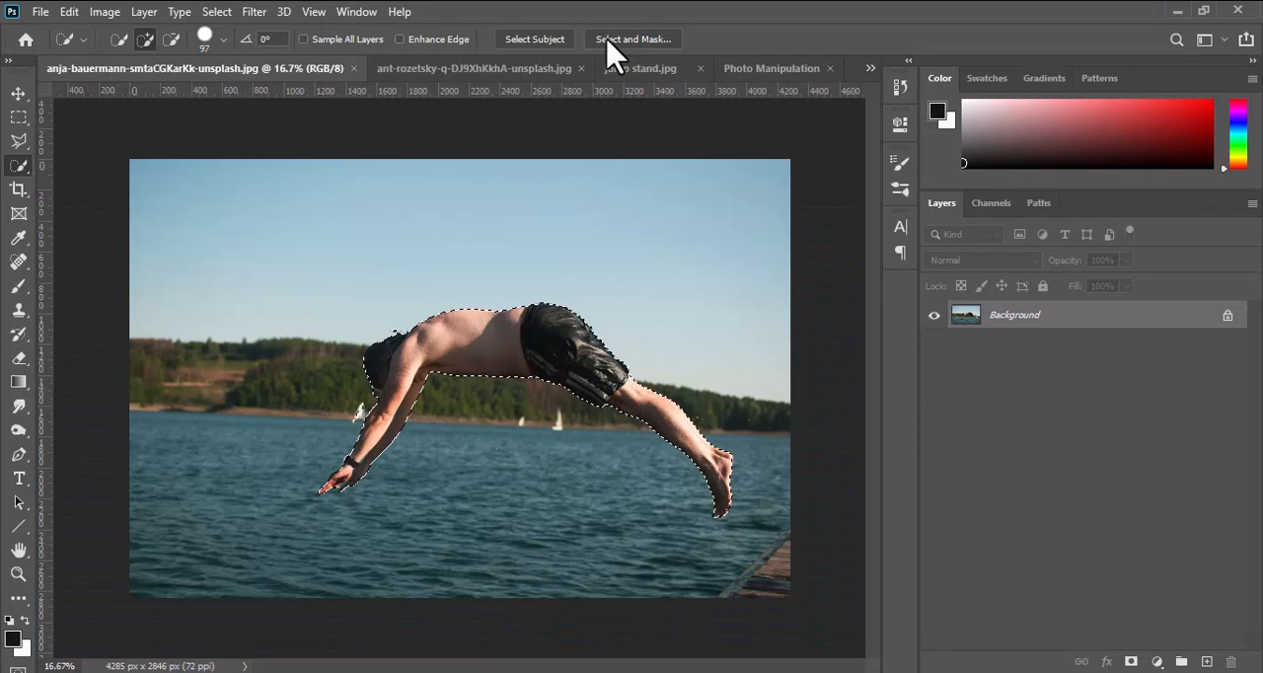
Open Select and Mask for the diver in anja-bauermann-smtaCGKarKk-unsplash.jpg and refine the arm and hand edges, reducing the Refine Edge brush to 15 px.
left_click(609, 45)
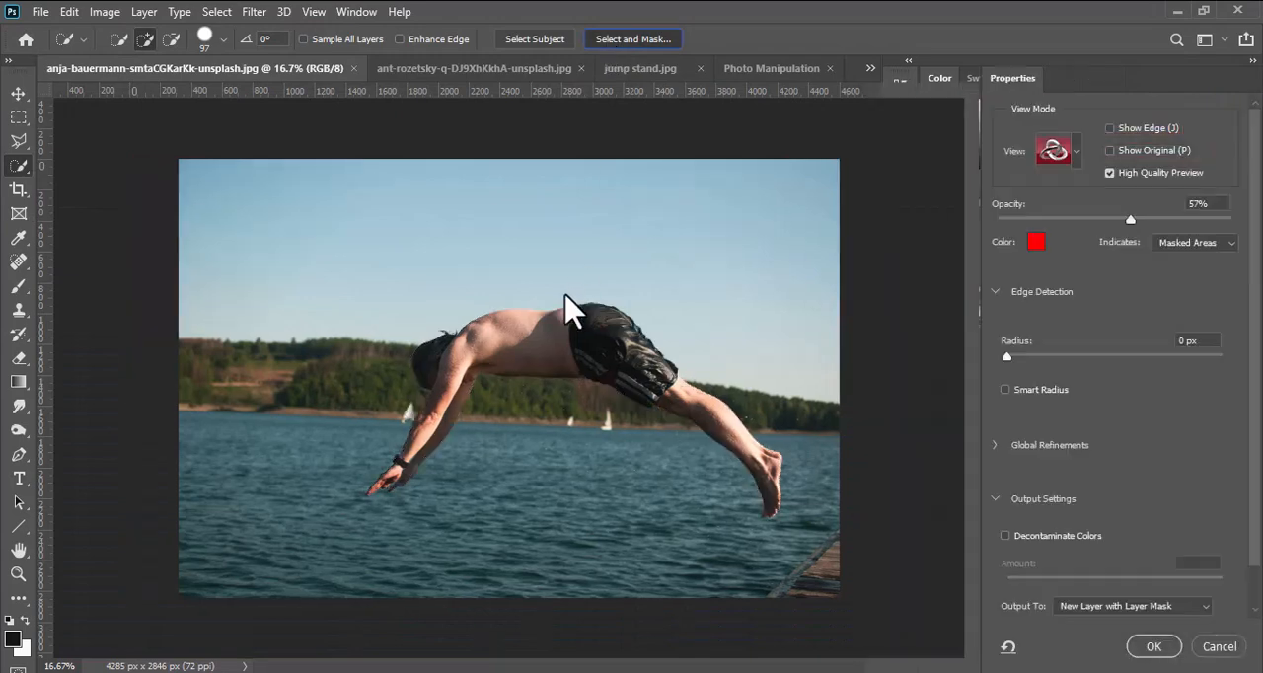
scroll(397, 507, "up", 5)
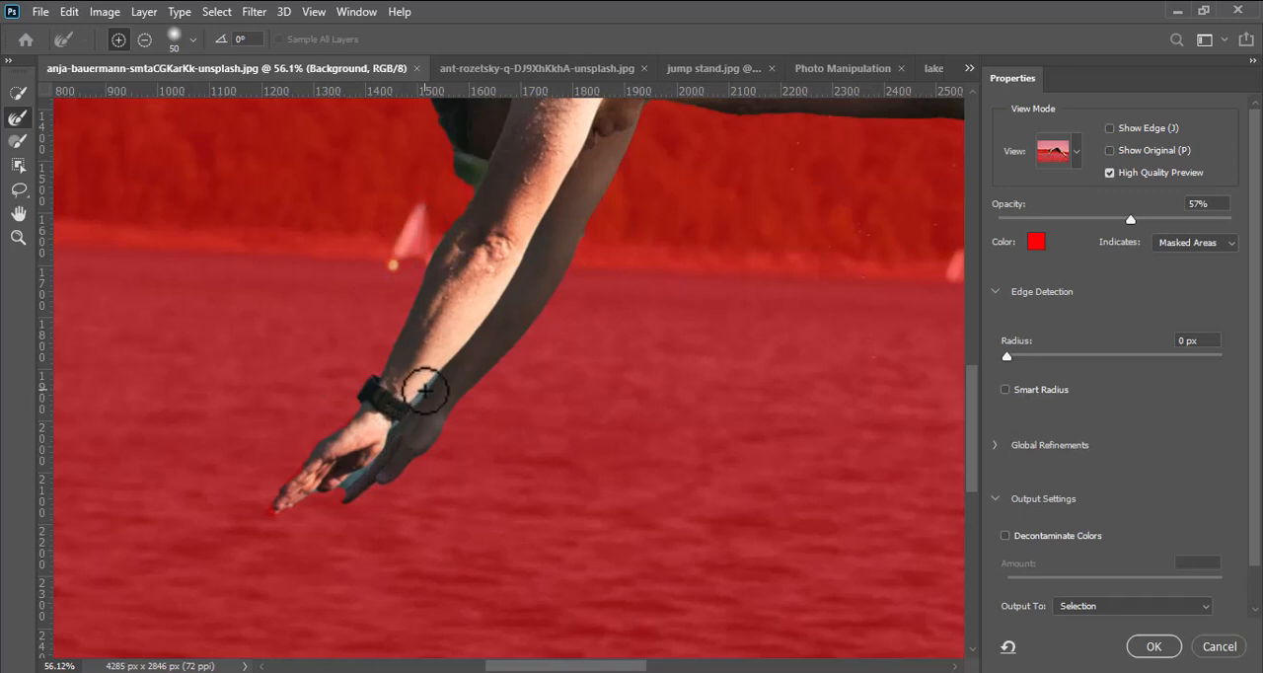
key("bracketleft")
key("bracketleft")
key("bracketleft")
key("bracketleft")
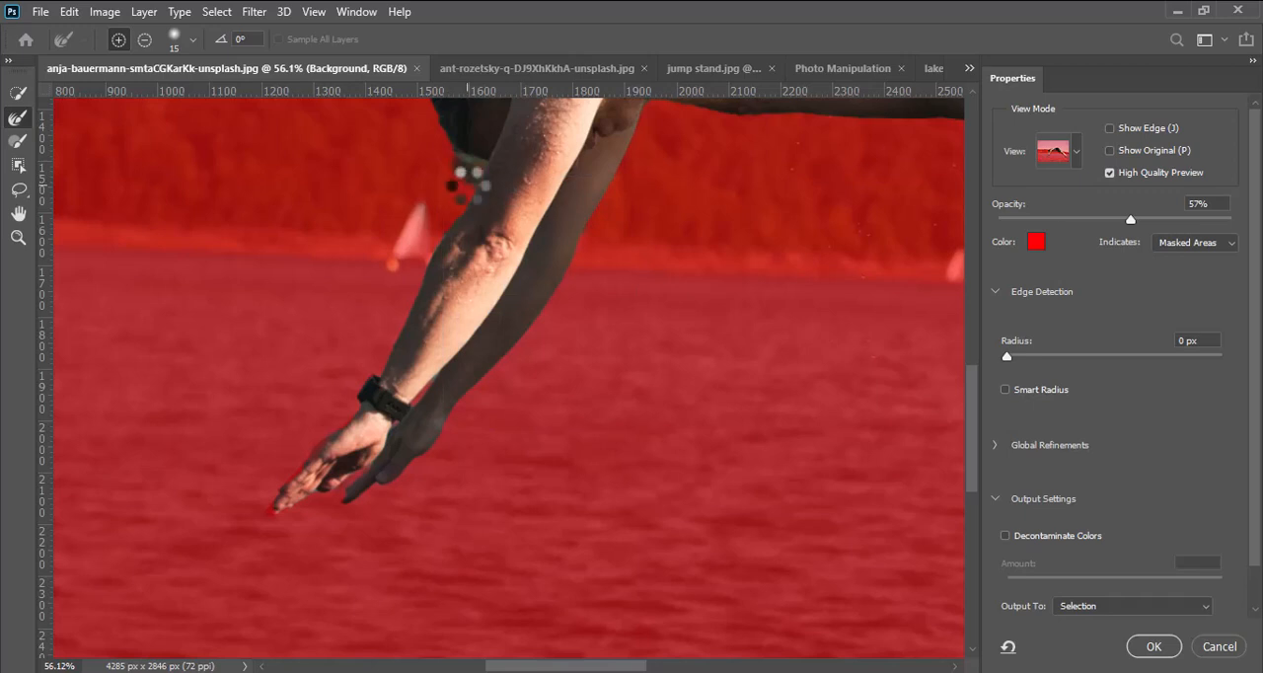
Set the Refine Edge brush to 62 px, clean the edges below the head and along the rear arm, and restore the fingertips in subtract mode.
right_click(469, 184)
left_click_drag(530, 216, 539, 215)
left_click(458, 168)
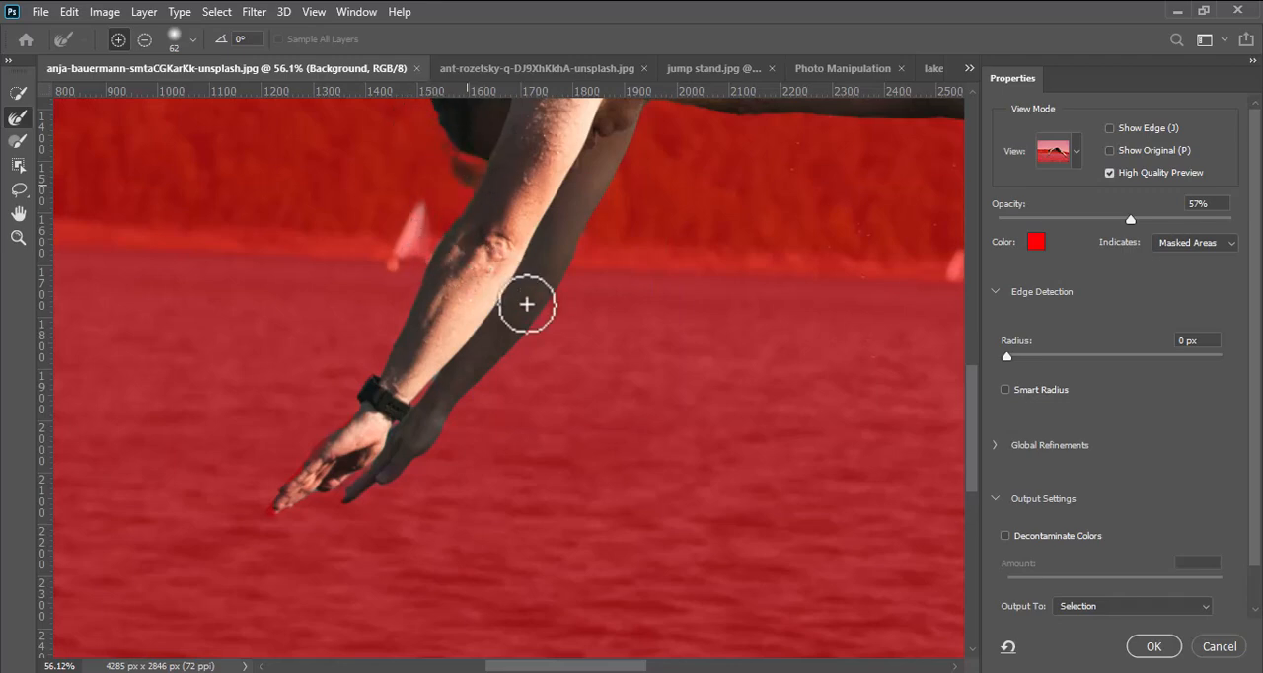
left_click(523, 340)
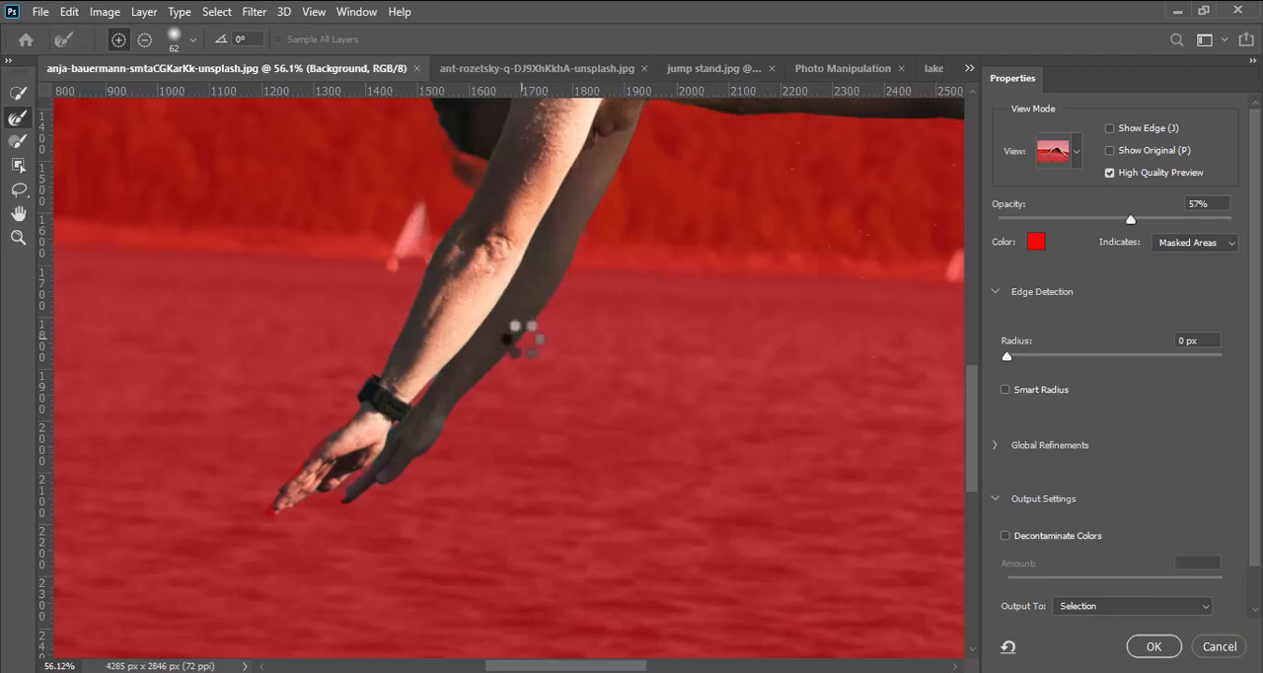
scroll(523, 339, "down", 3)
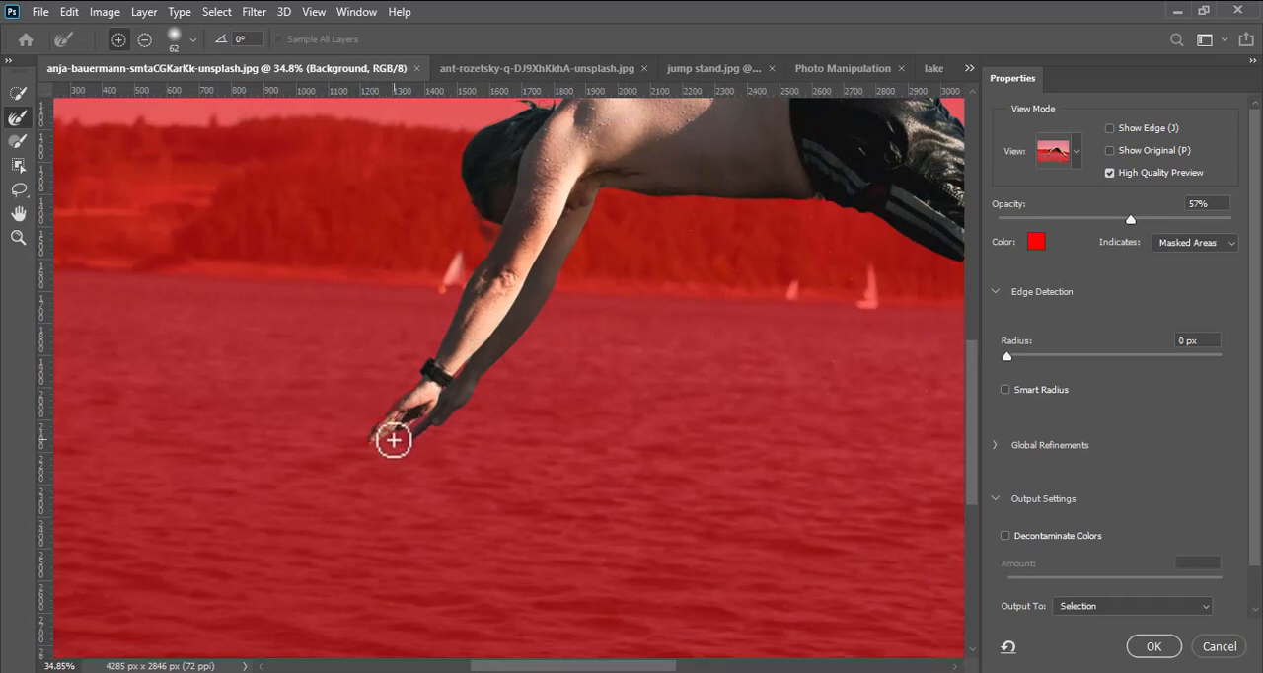
key("alt")
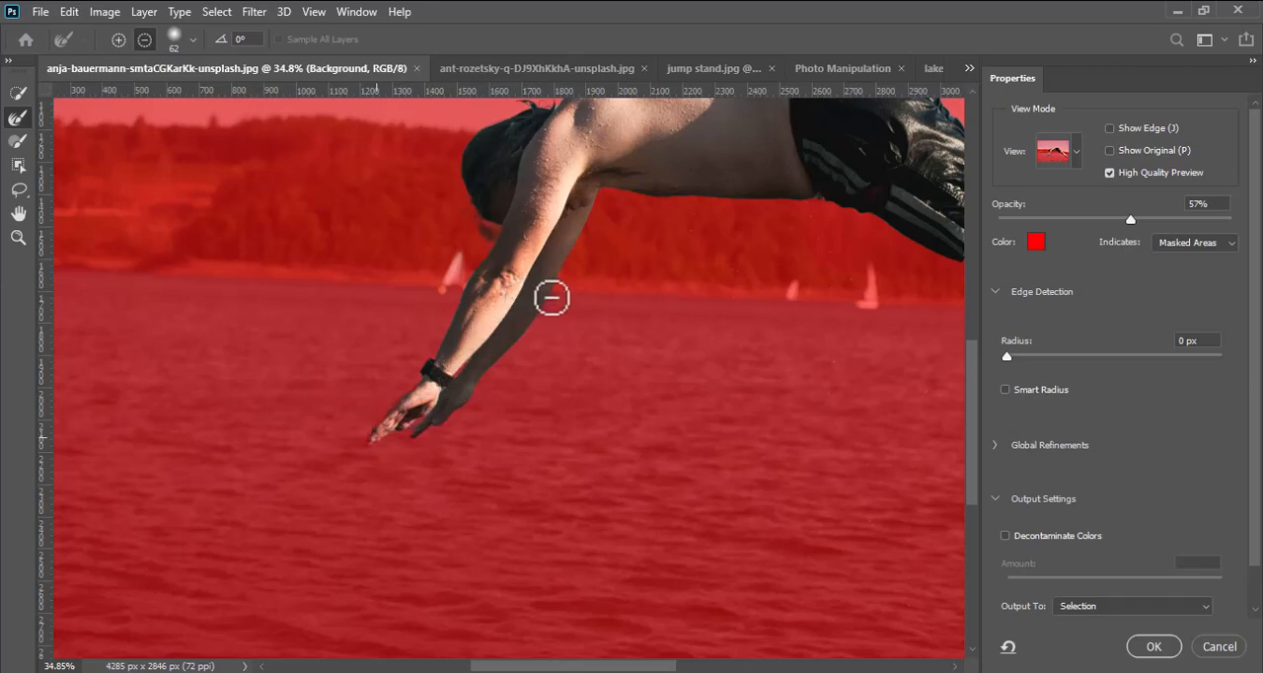
scroll(550, 326, "down", 3)
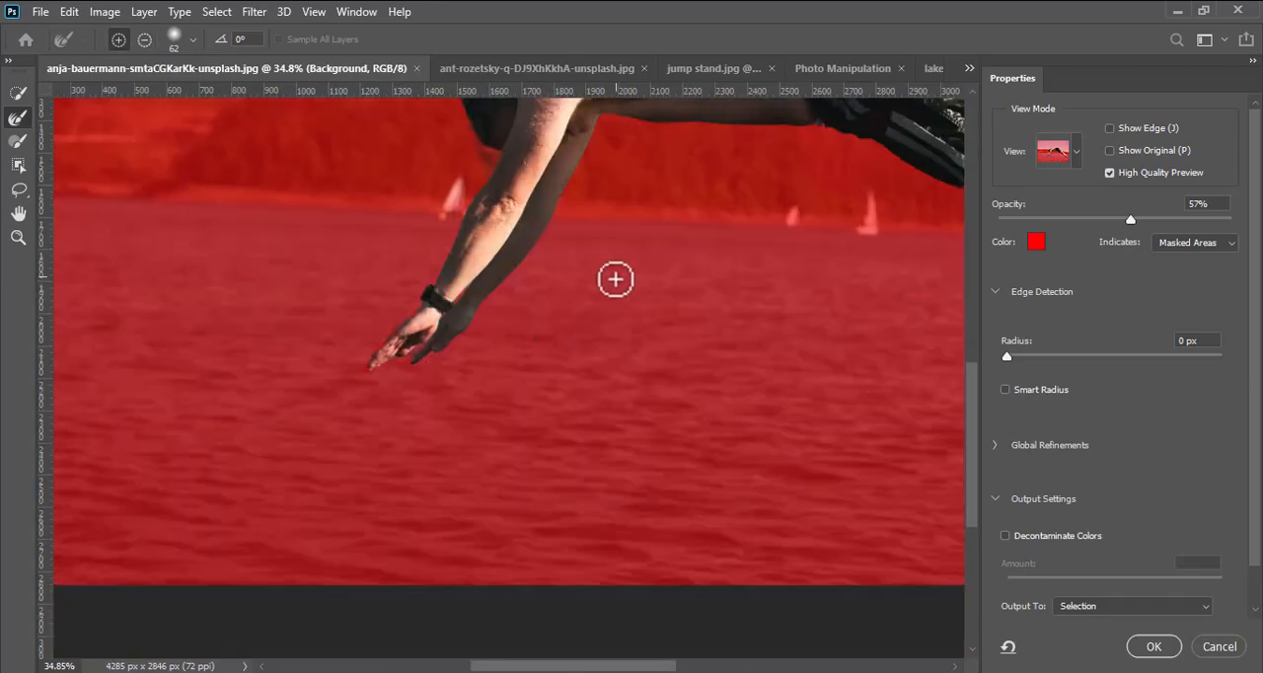
Output the refined diver selection as a New Layer with Layer Mask.
scroll(559, 329, "down", 3)
left_click_drag(668, 206, 501, 362)
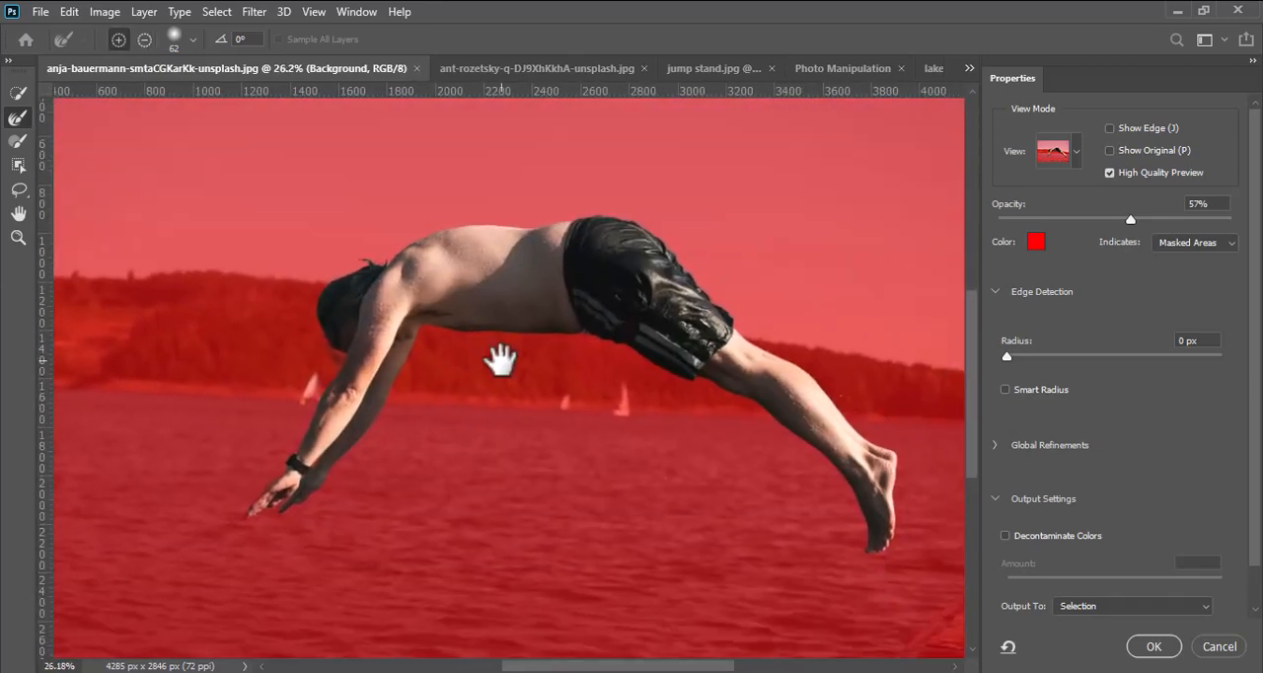
left_click(1132, 606)
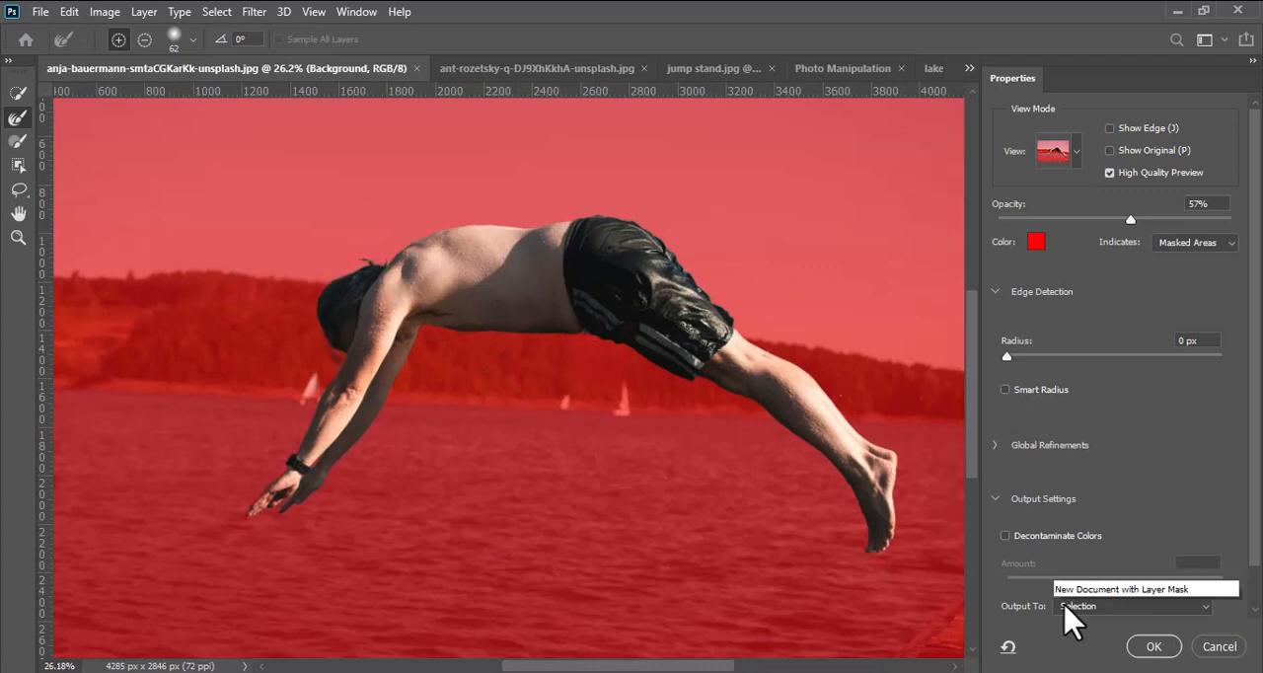
left_click(1096, 628)
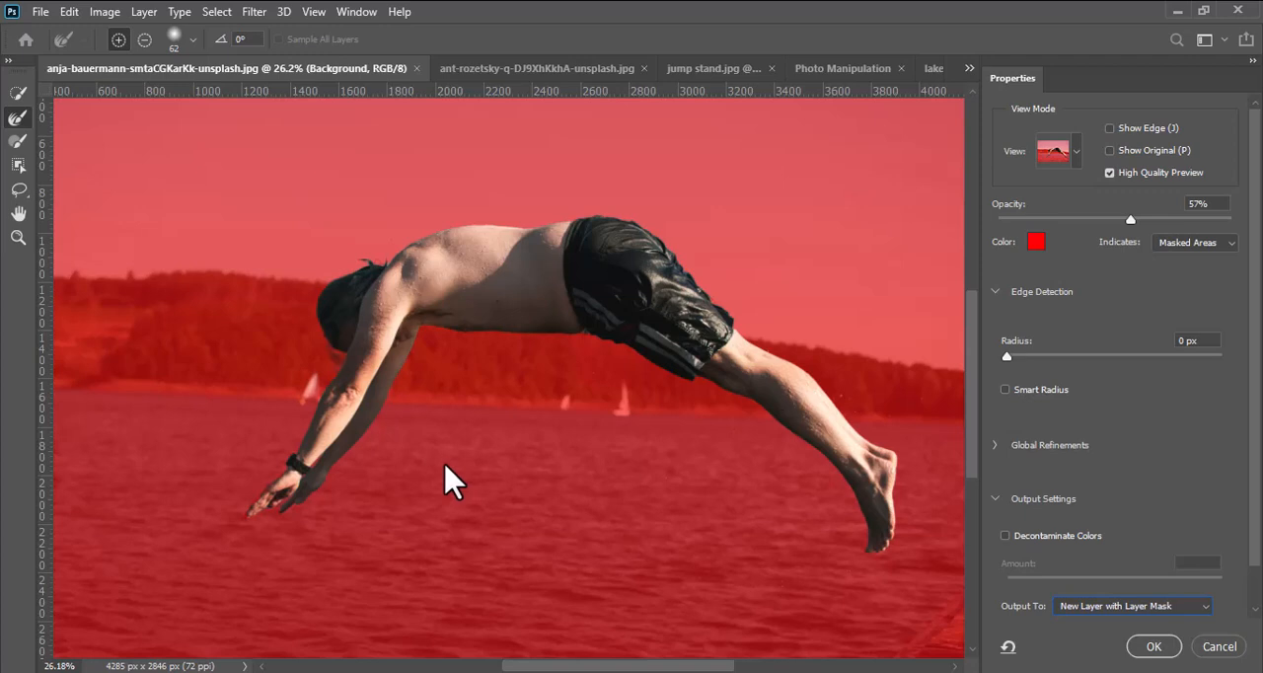
left_click(1154, 647)
left_click(18, 91)
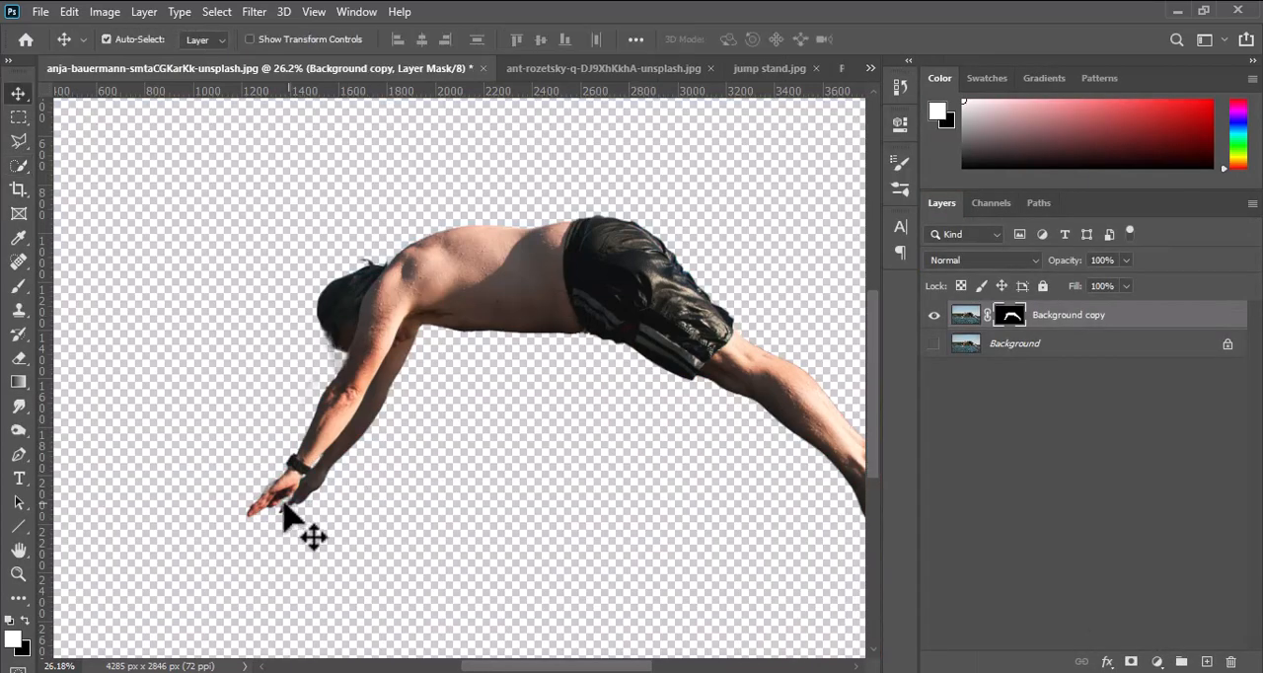
Touch up the layer mask around the diver's hand with an 81 px black brush in Soft Light mode.
scroll(286, 513, "up", 3)
left_click(18, 285)
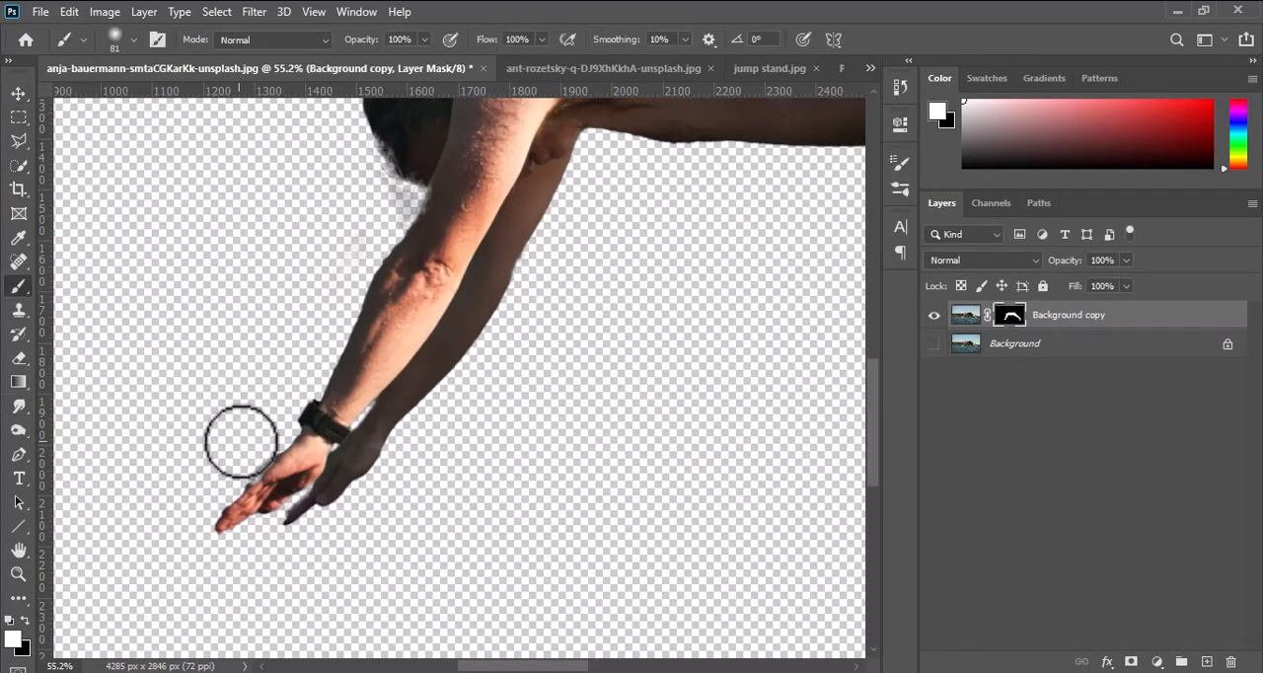
left_click(280, 41)
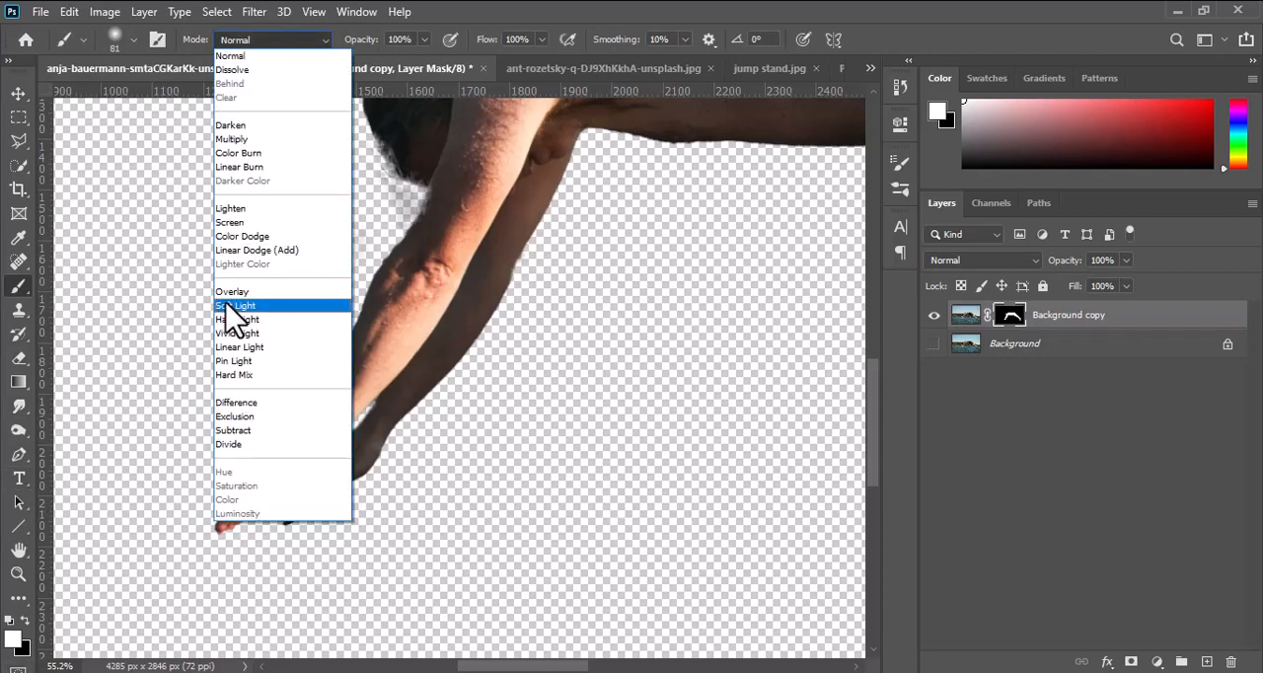
left_click(230, 306)
key("x")
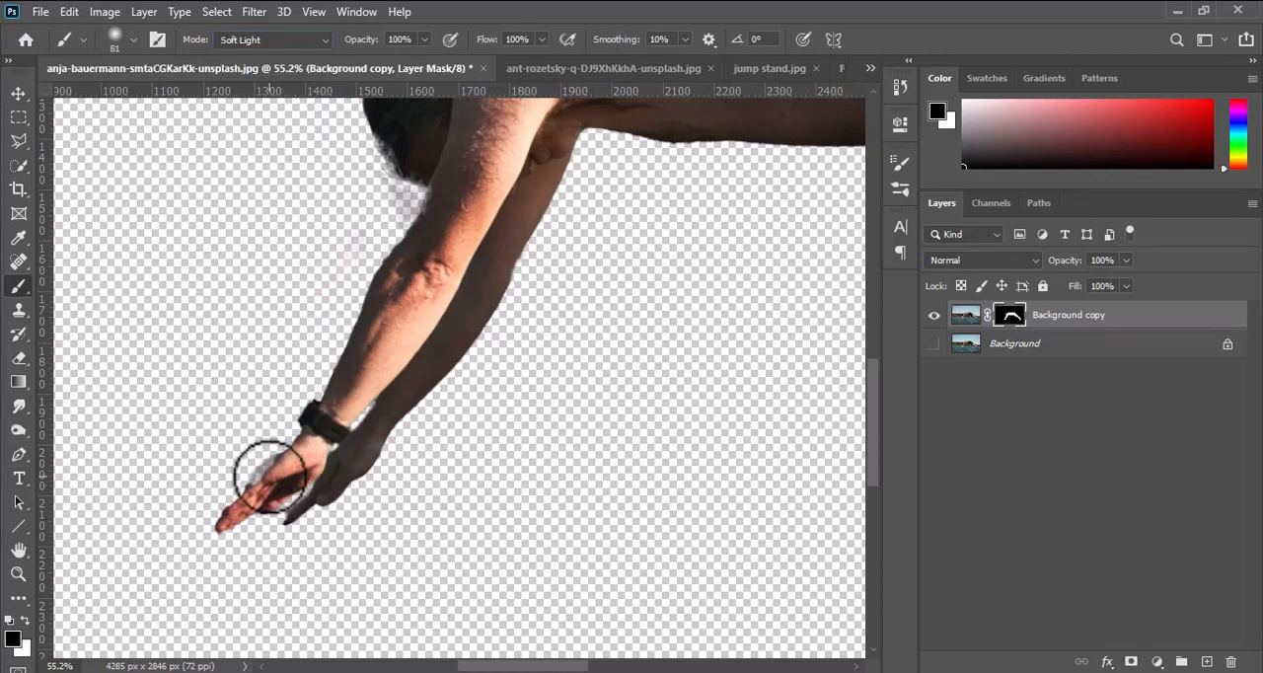
scroll(276, 484, "up", 2)
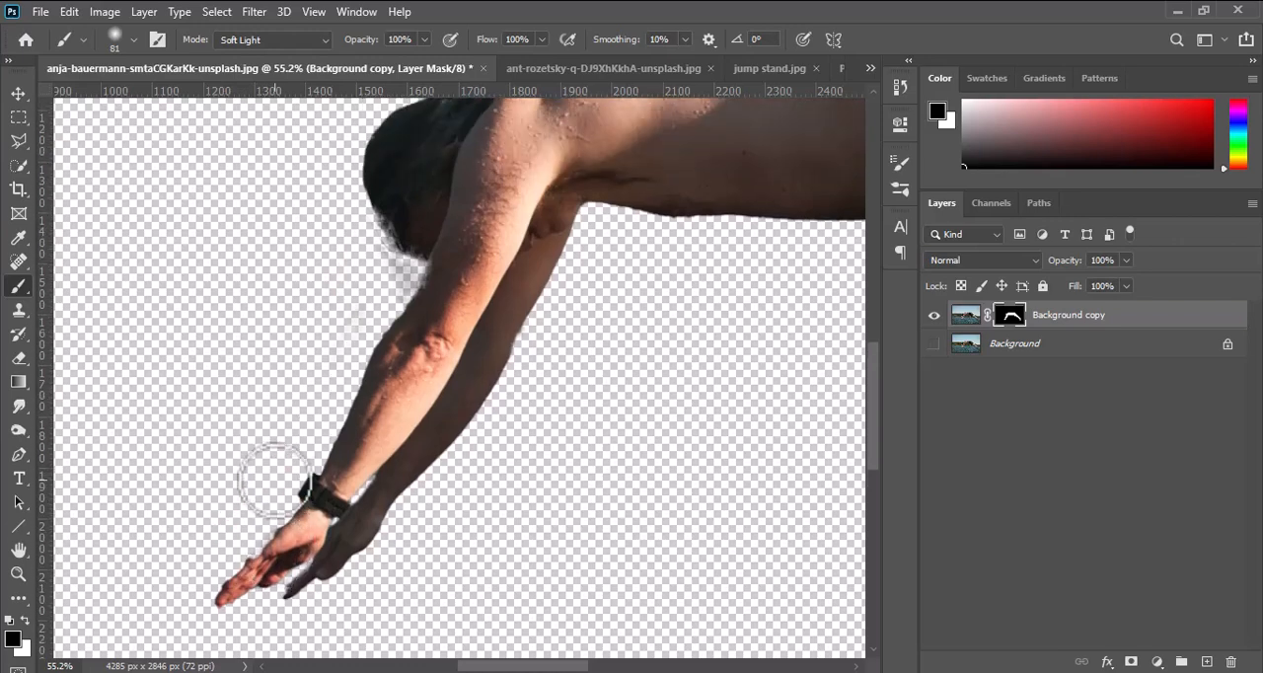
scroll(281, 489, "up", 8)
left_click_drag(335, 471, 523, 272)
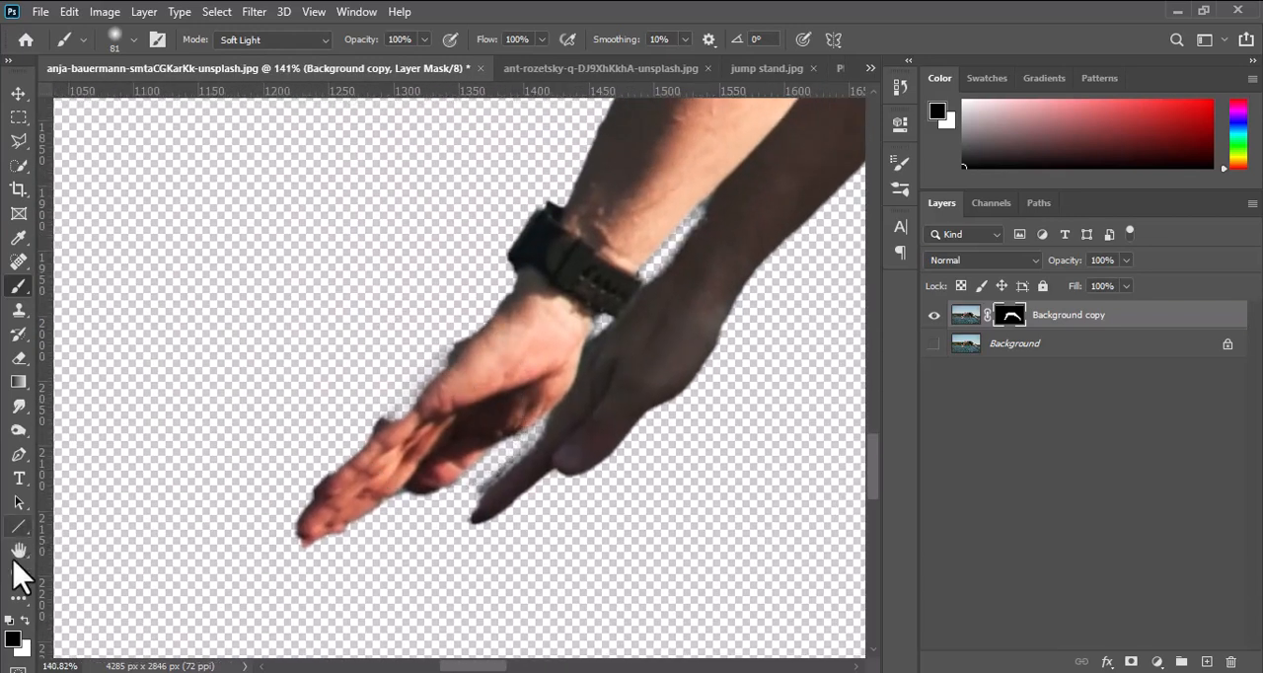
Switch the mask brush to white, reduce it to 30 px, and paint along the upper edge of the front hand.
left_click(25, 619)
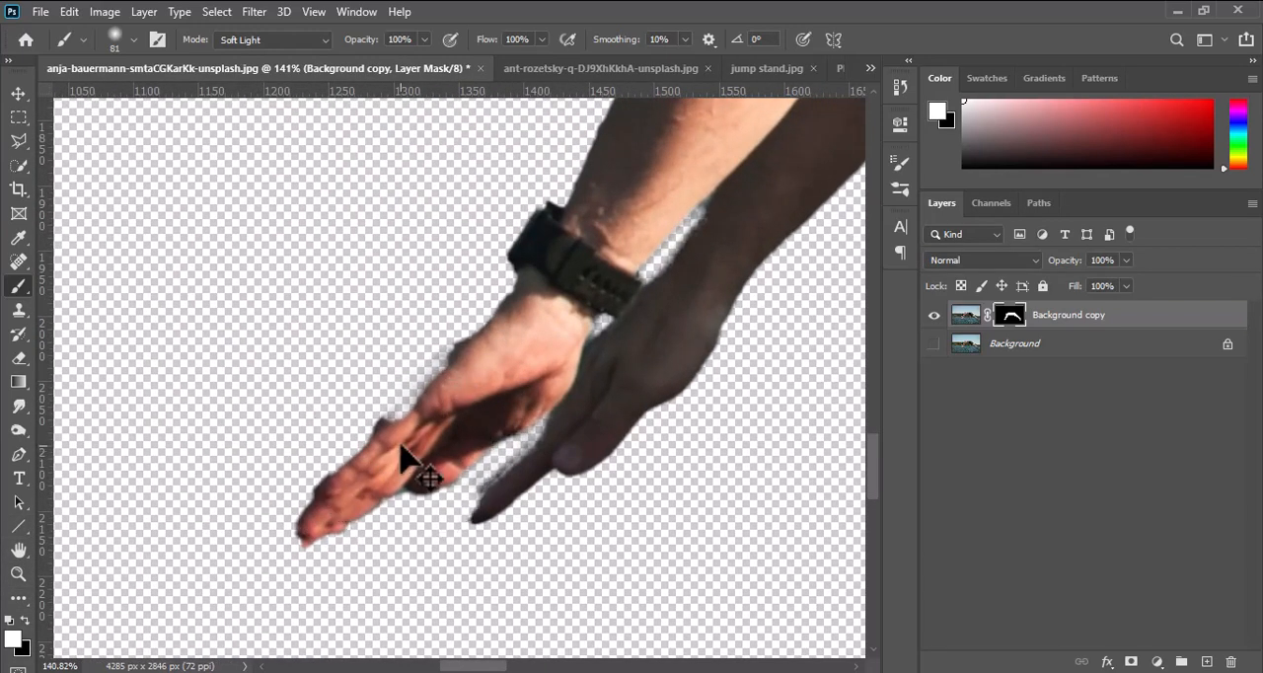
left_click_drag(402, 442, 367, 441)
left_click_drag(428, 389, 398, 402)
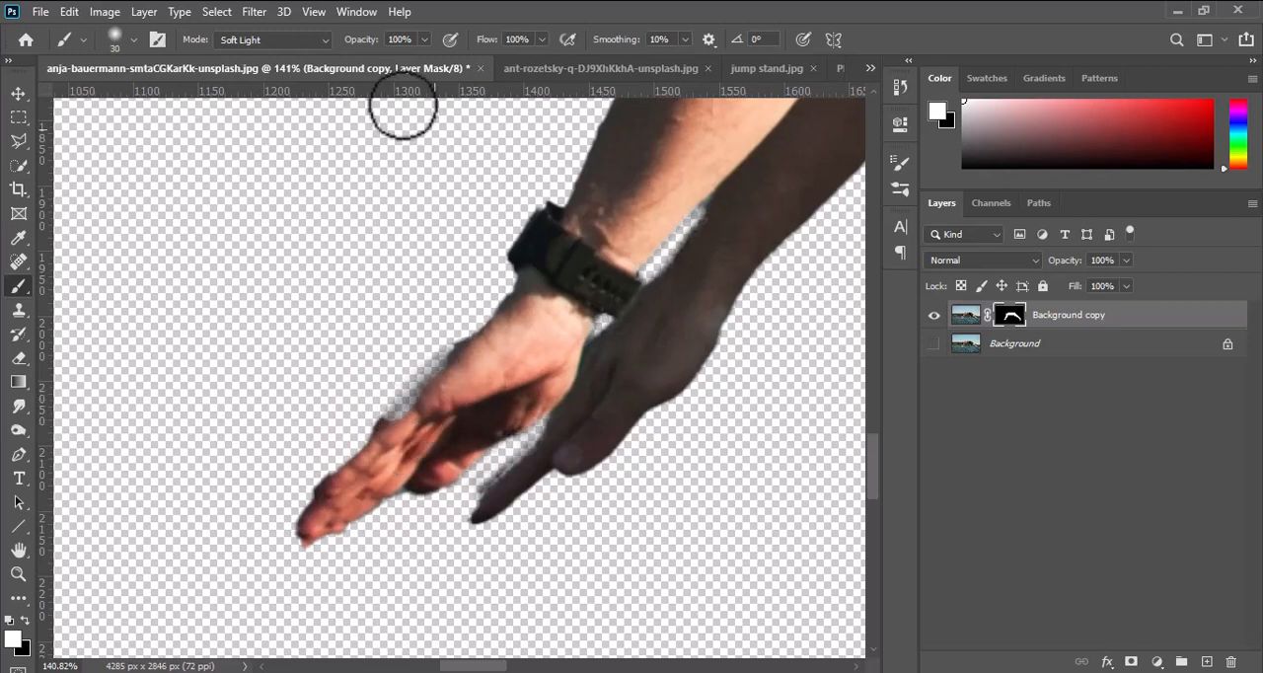
Set the brush mode to Normal and restore the hand's edges on the mask with a 13 px white brush.
left_click(272, 39)
left_click(242, 53)
left_click_drag(450, 395, 412, 402)
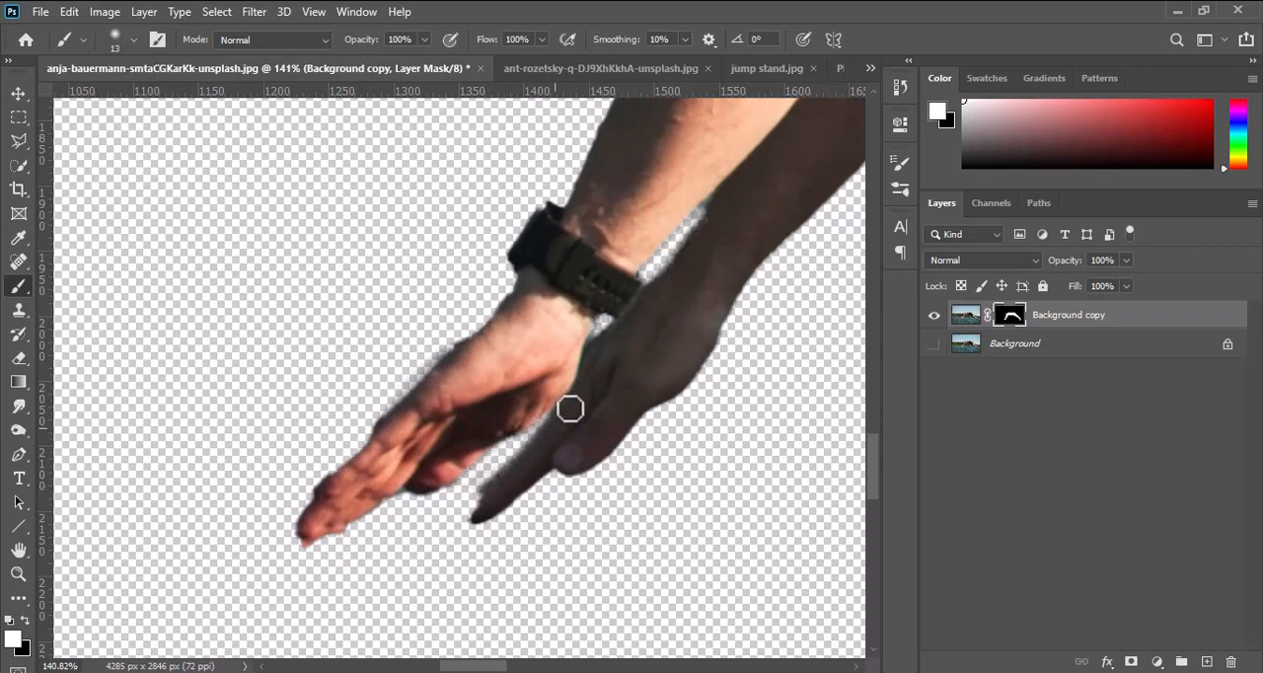
scroll(606, 362, "down", 8)
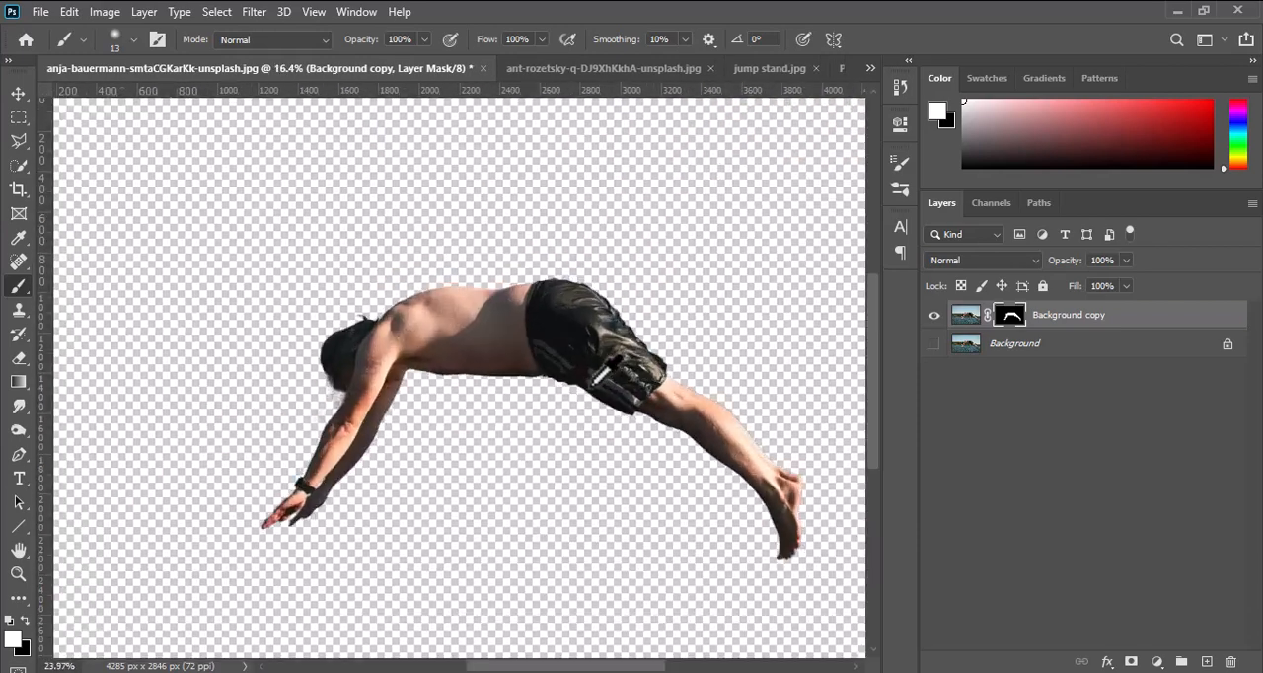
scroll(405, 323, "up", 2)
left_click(18, 93)
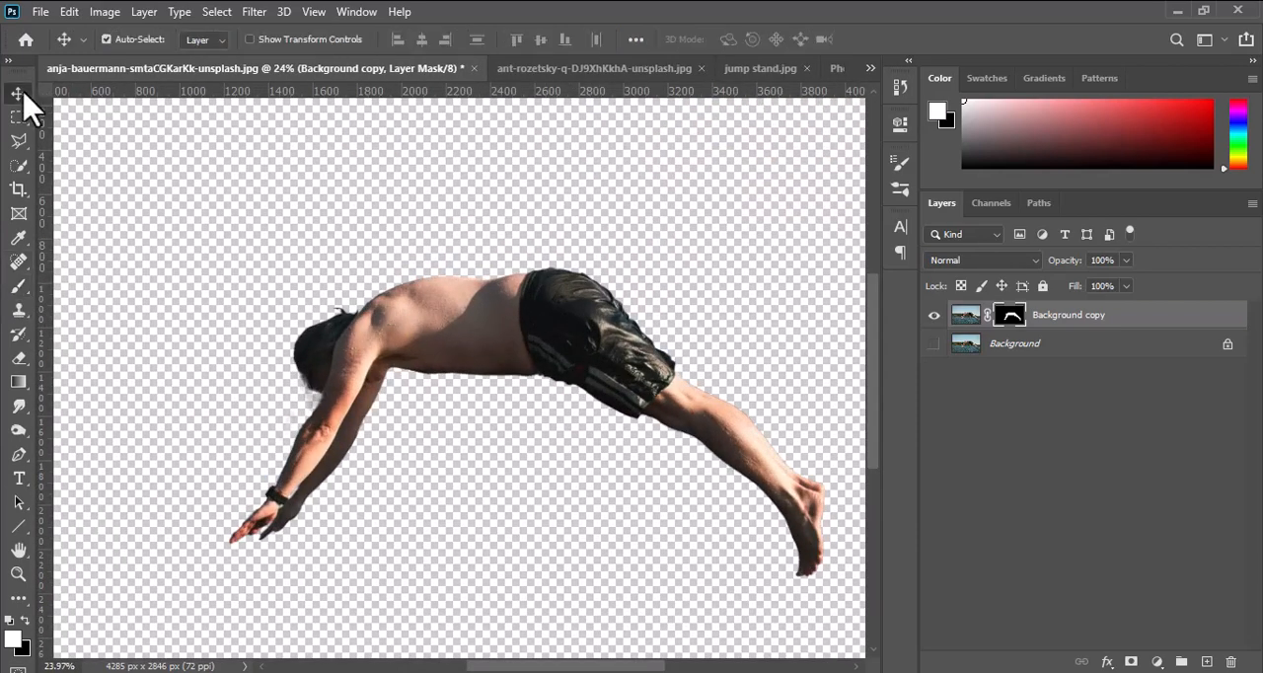
Bring the cut-out diver into the Photo Manipulation document, scale him to 24%, and place him in the air above the road.
mouse_move(519, 346)
left_mouse_down()
mouse_move(386, 169)
mouse_move(761, 76)
mouse_move(837, 70)
mouse_move(769, 67)
mouse_move(499, 357)
left_mouse_up()
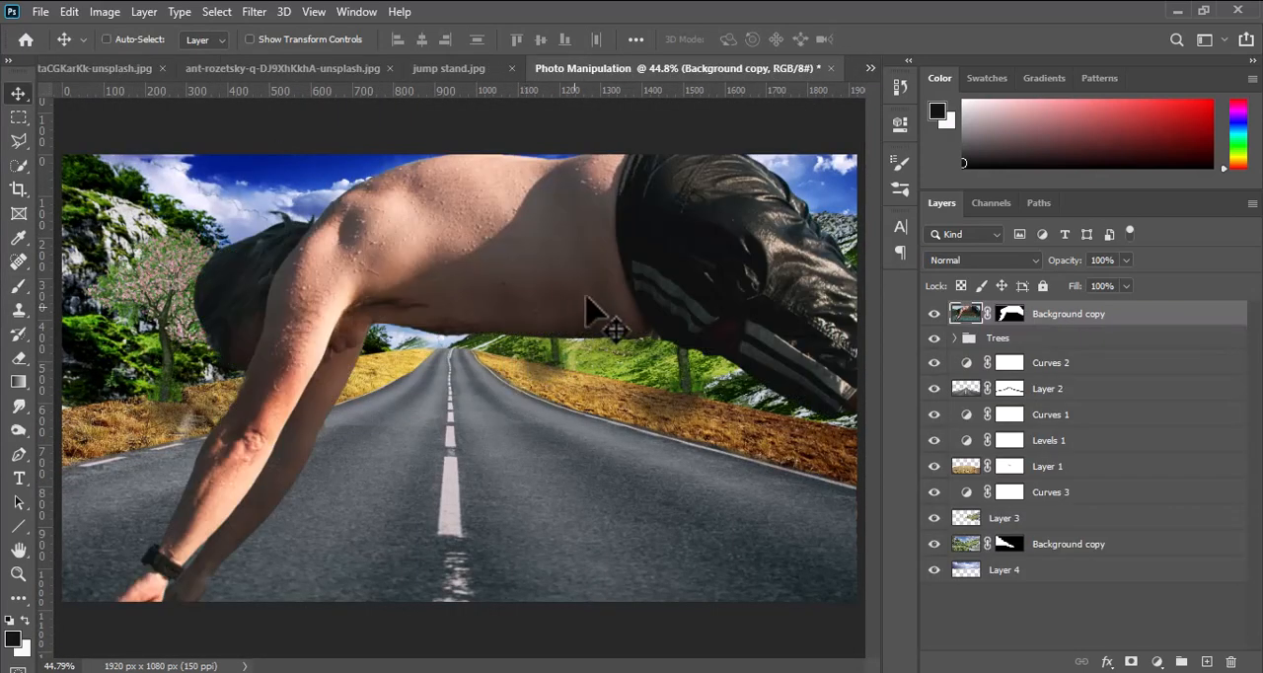
key("ctrl+t")
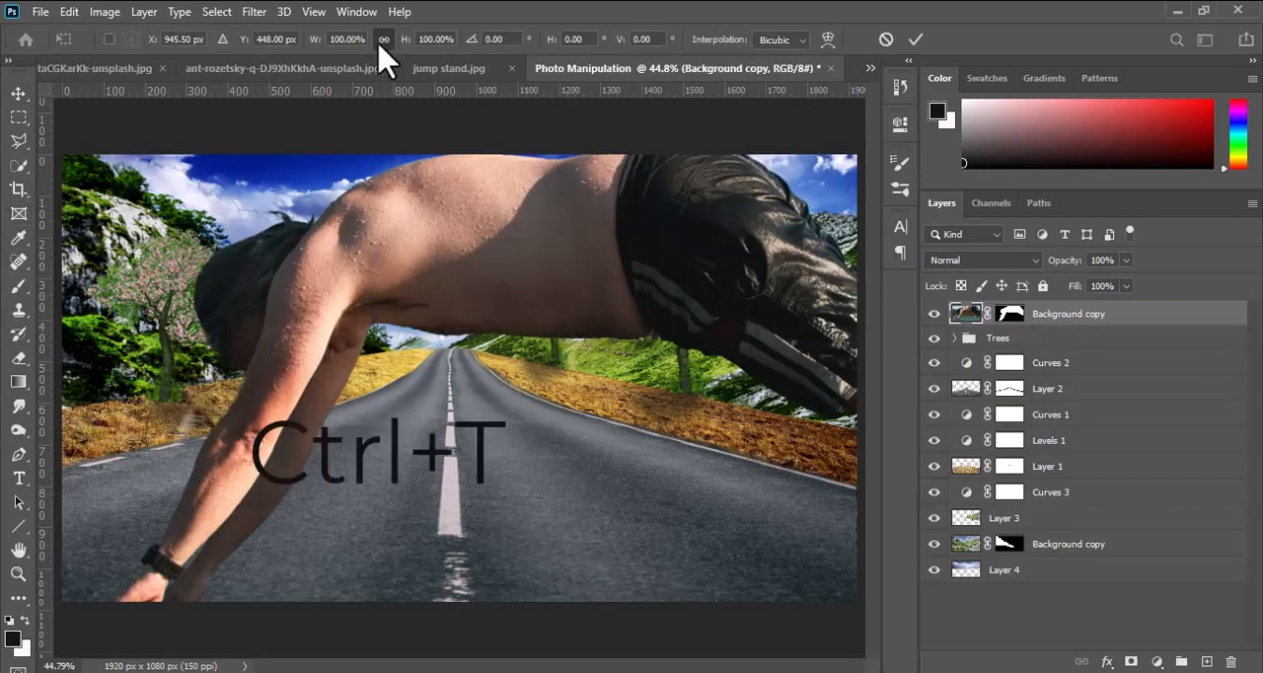
left_click_drag(407, 40, 332, 76)
left_click_drag(509, 344, 625, 249)
left_click(916, 39)
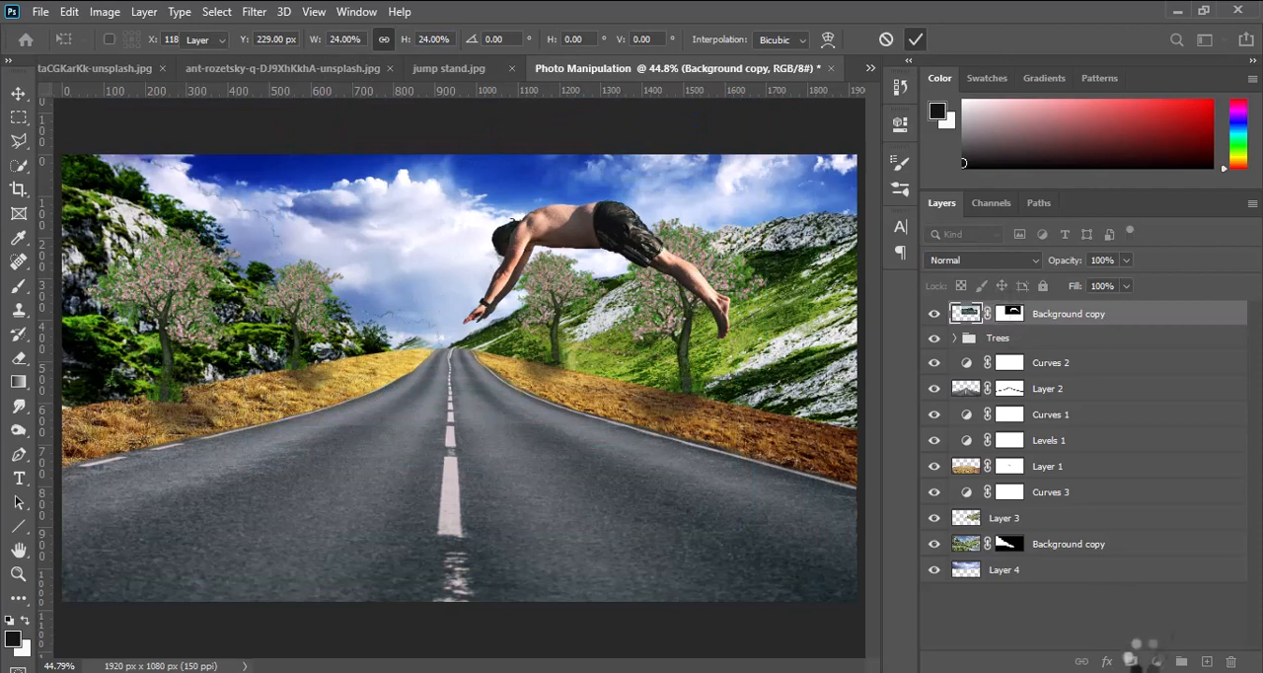
Add a Levels adjustment clipped to the diver layer, with the shadow input at 46 and the midtones at 0.51.
left_click(1157, 661)
left_click(1135, 425)
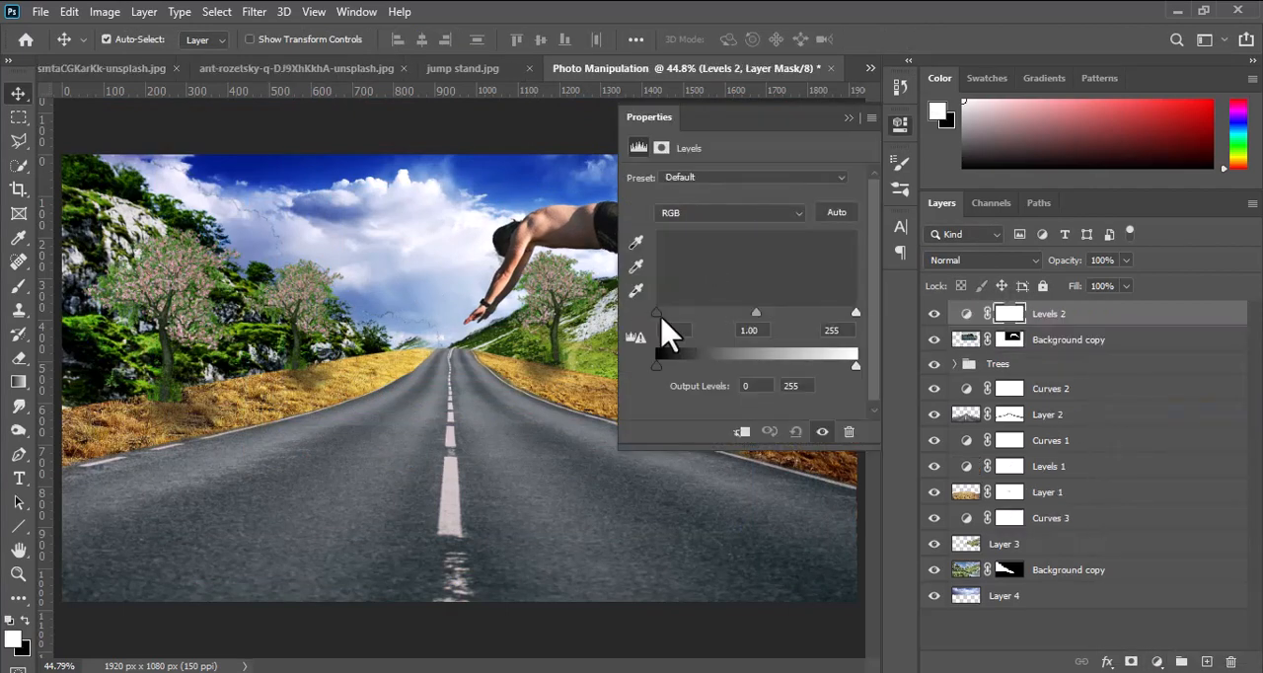
left_click_drag(659, 314, 681, 314)
left_click_drag(768, 314, 802, 314)
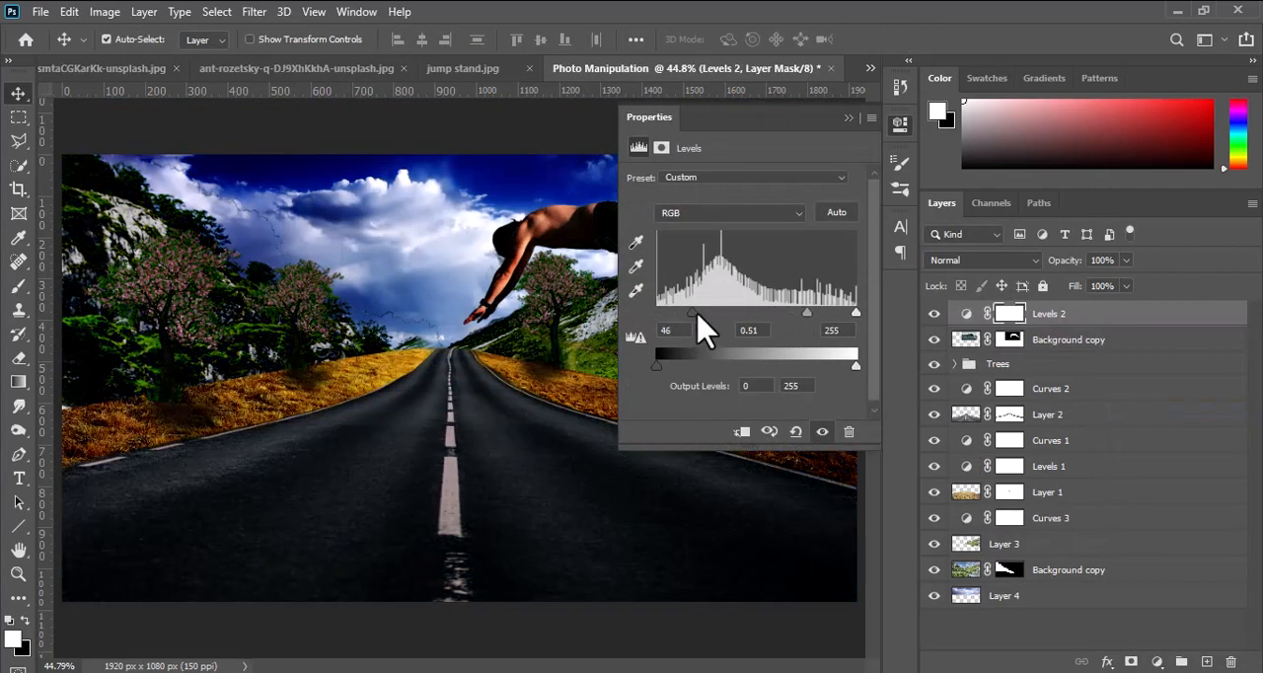
left_click(741, 431)
left_click(899, 124)
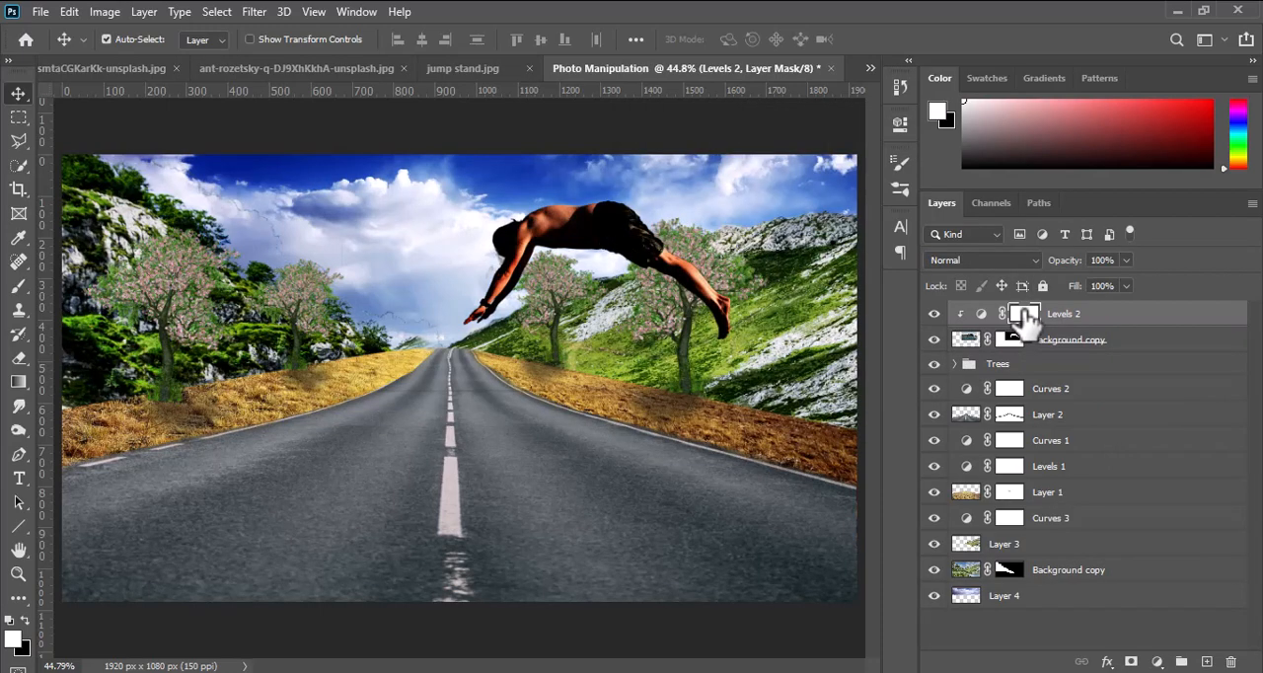
Invert the Levels mask and paint shading onto the diver's body and arm with an 89 px white brush at 38% opacity.
key("ctrl+i")
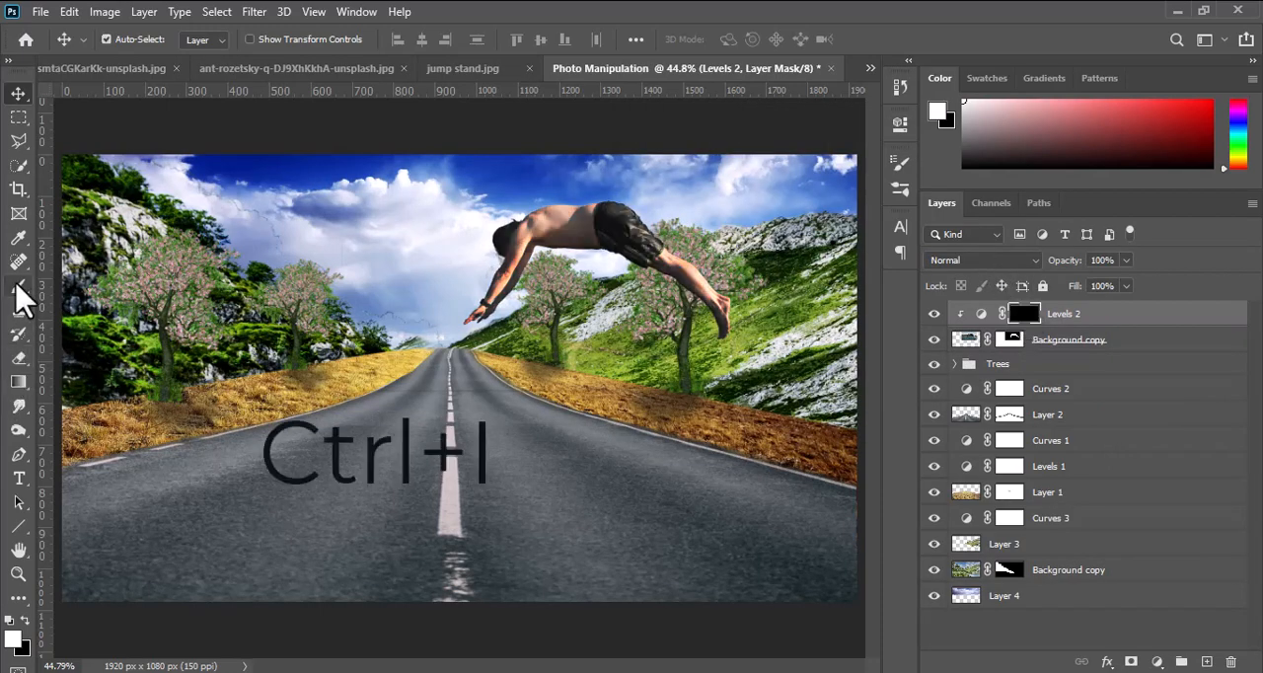
left_click(18, 286)
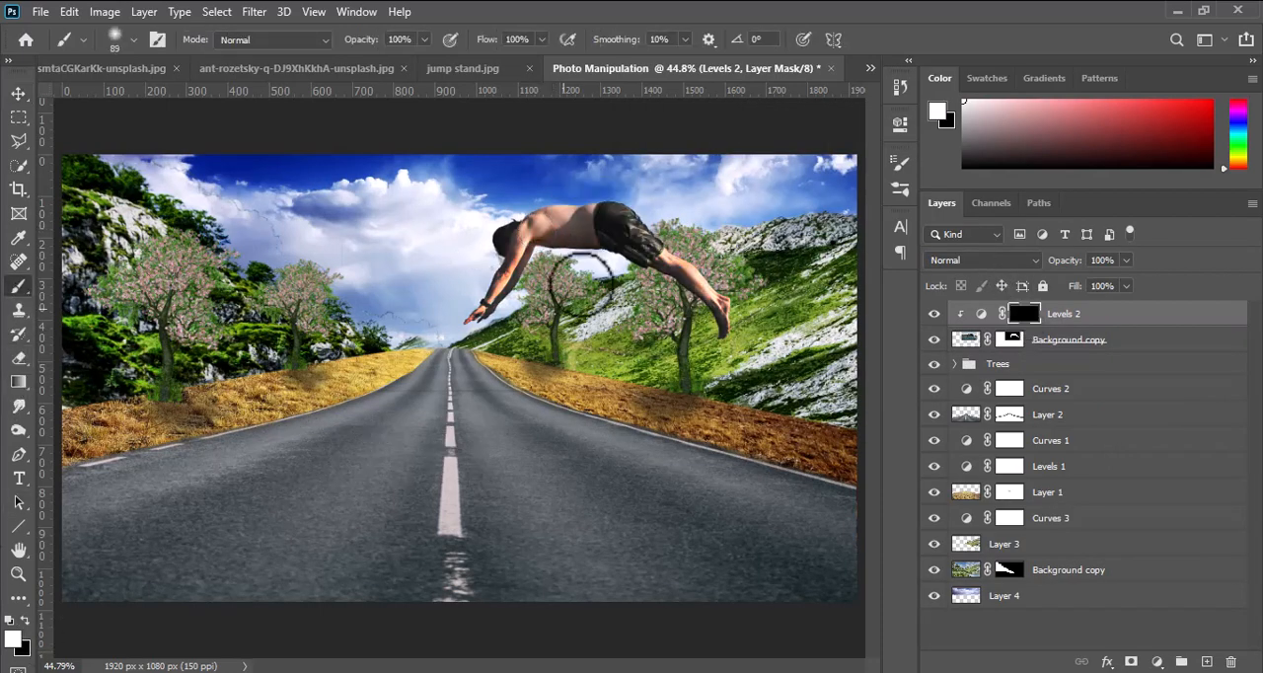
left_click(424, 40)
left_click_drag(427, 61, 378, 61)
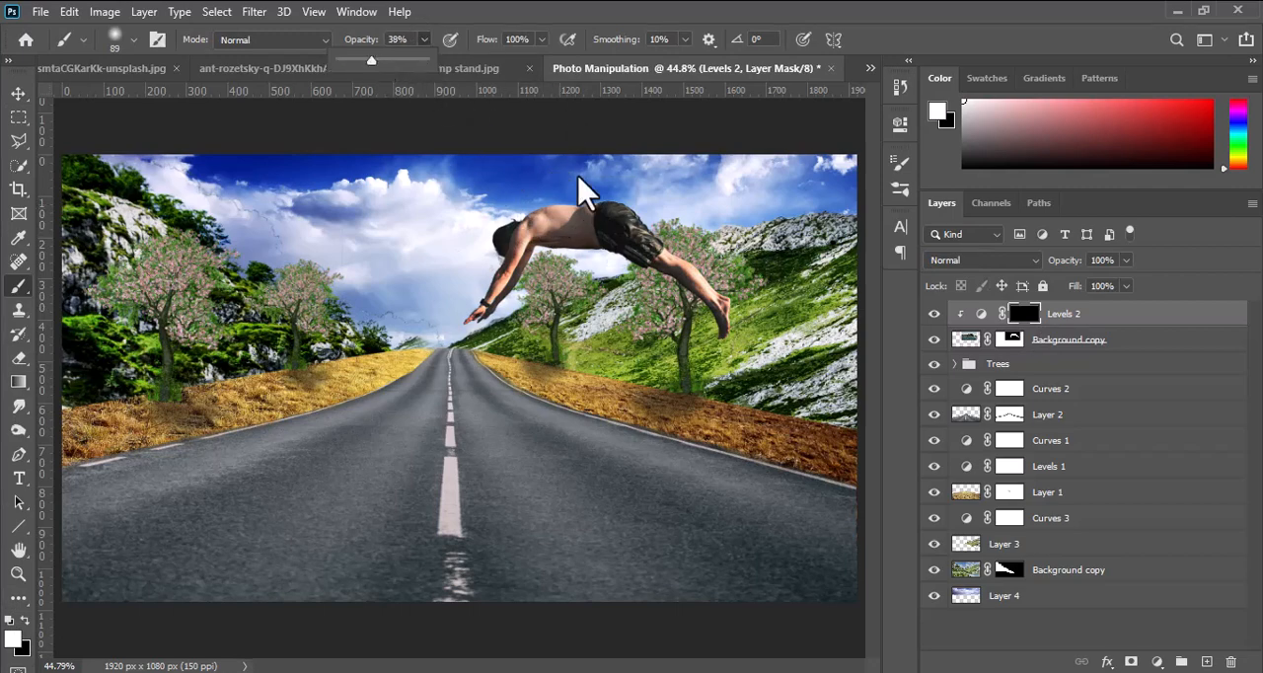
left_click_drag(527, 225, 665, 275)
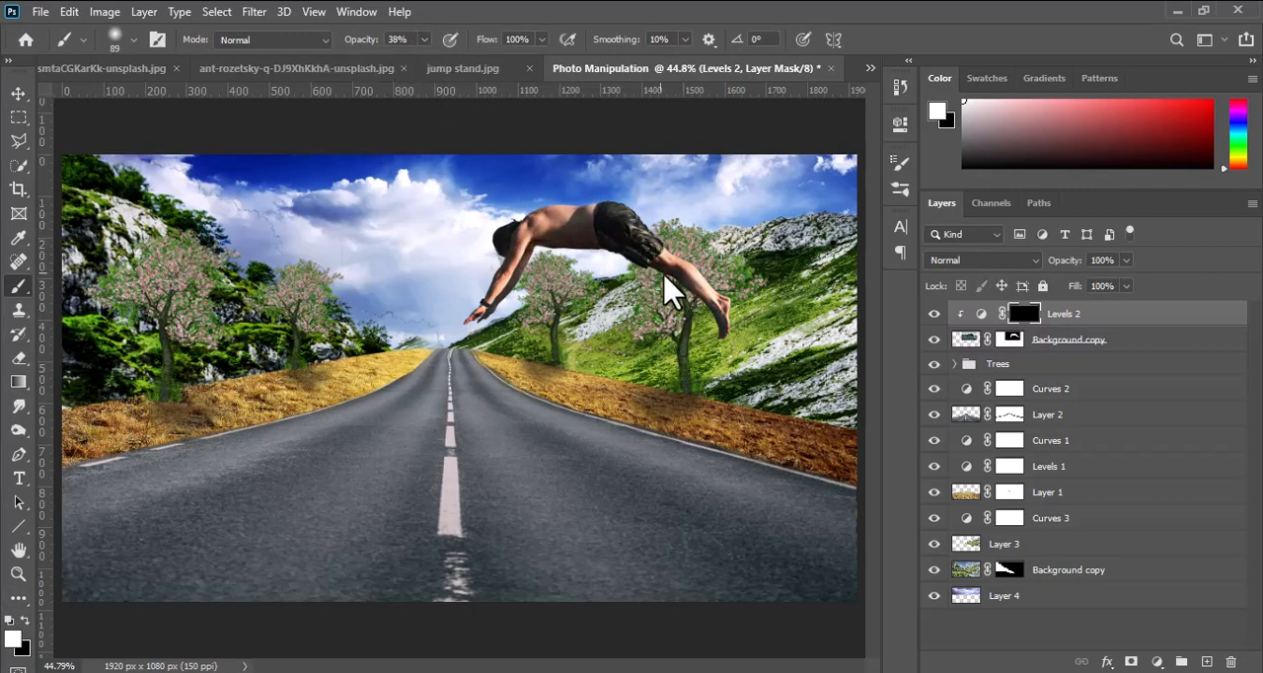
left_click_drag(515, 278, 493, 314)
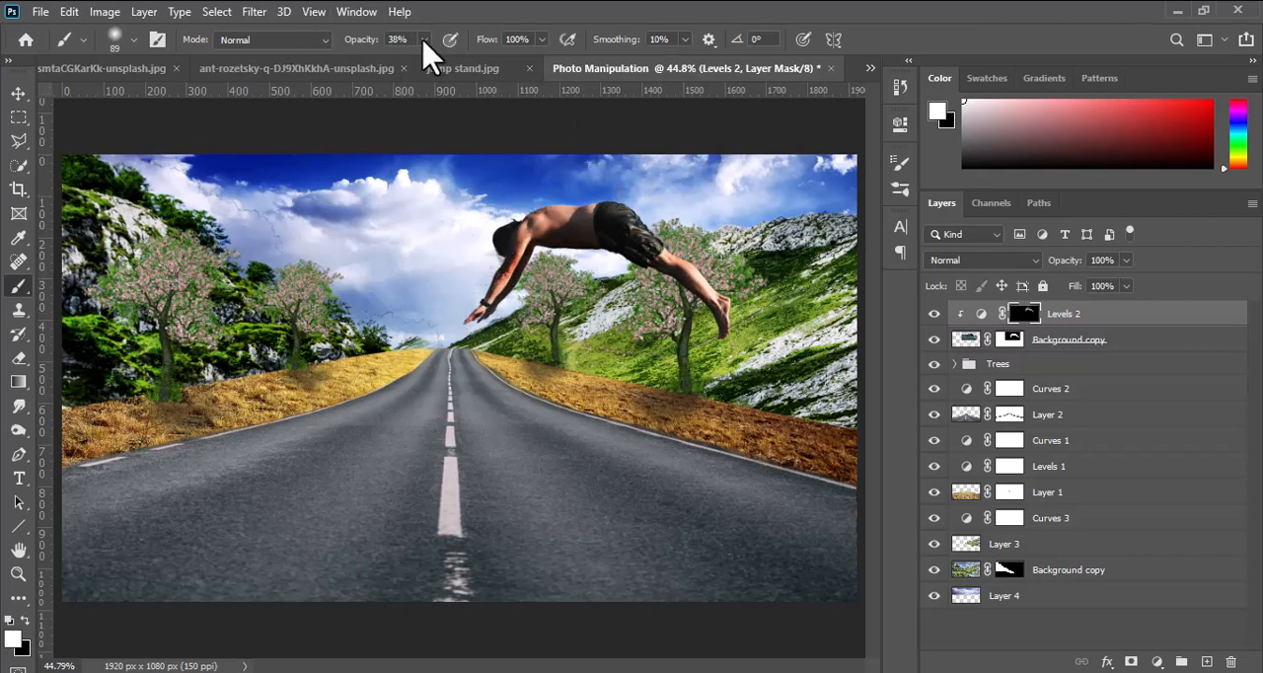
left_click_drag(425, 42, 403, 58)
left_click(572, 203)
left_click(18, 93)
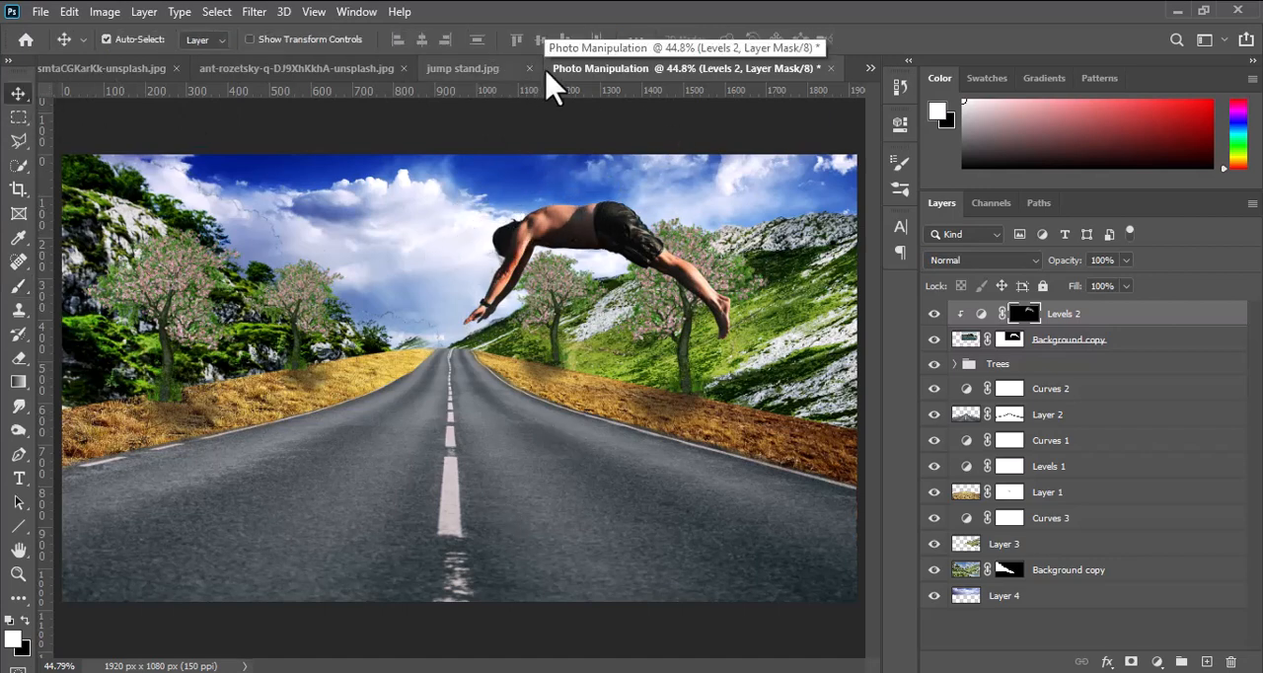
Switch to the ocean photo and select the whole sea area below the horizon with the Polygonal Lasso.
left_click(464, 70)
left_click(322, 70)
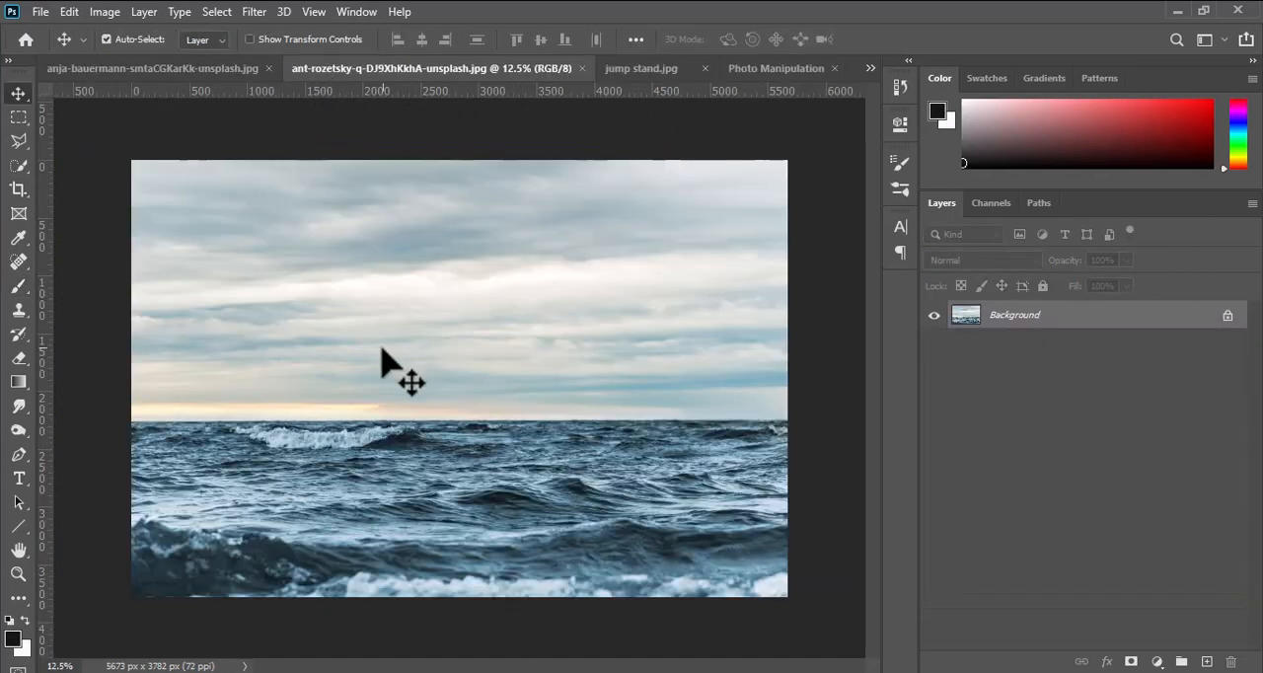
left_click(17, 140)
left_click(135, 425)
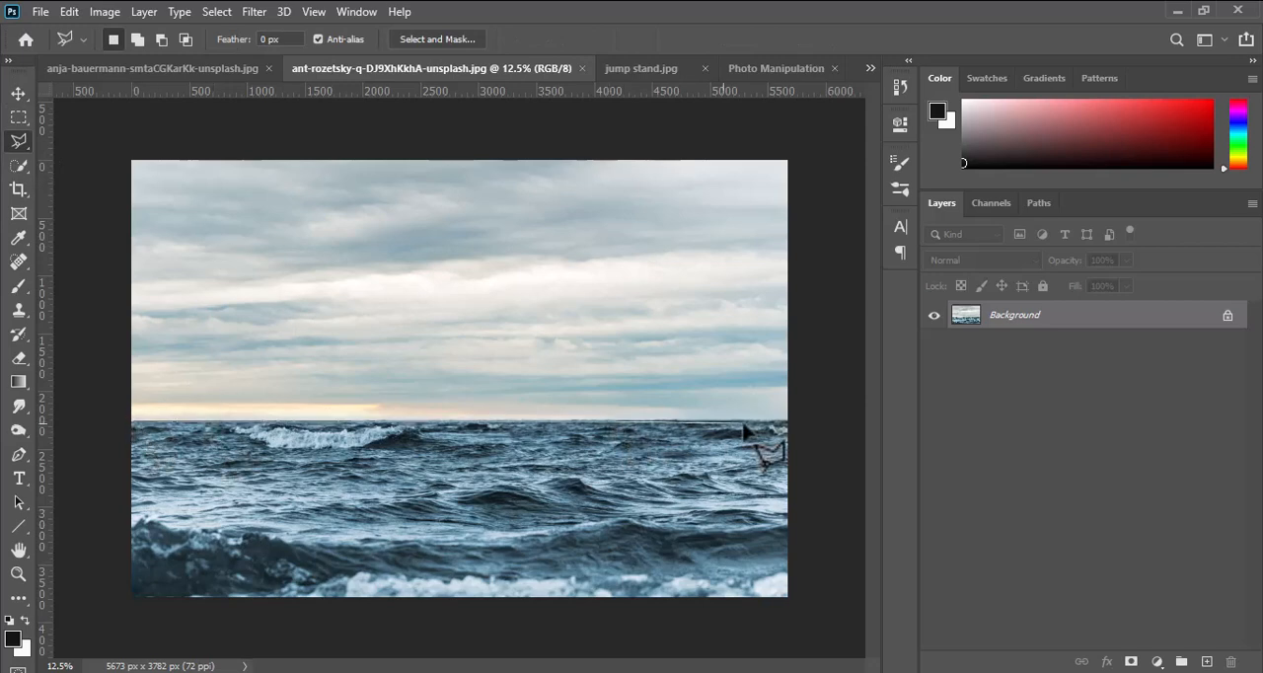
left_click(787, 424)
left_click(787, 596)
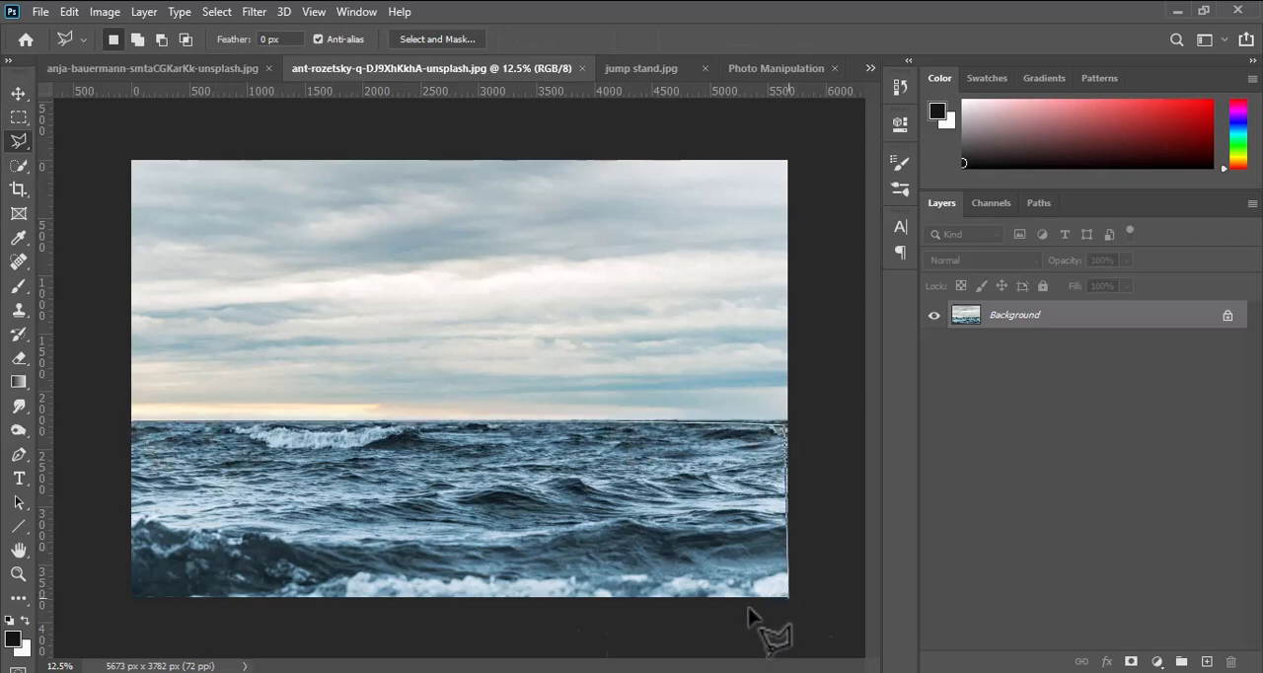
left_click(132, 597)
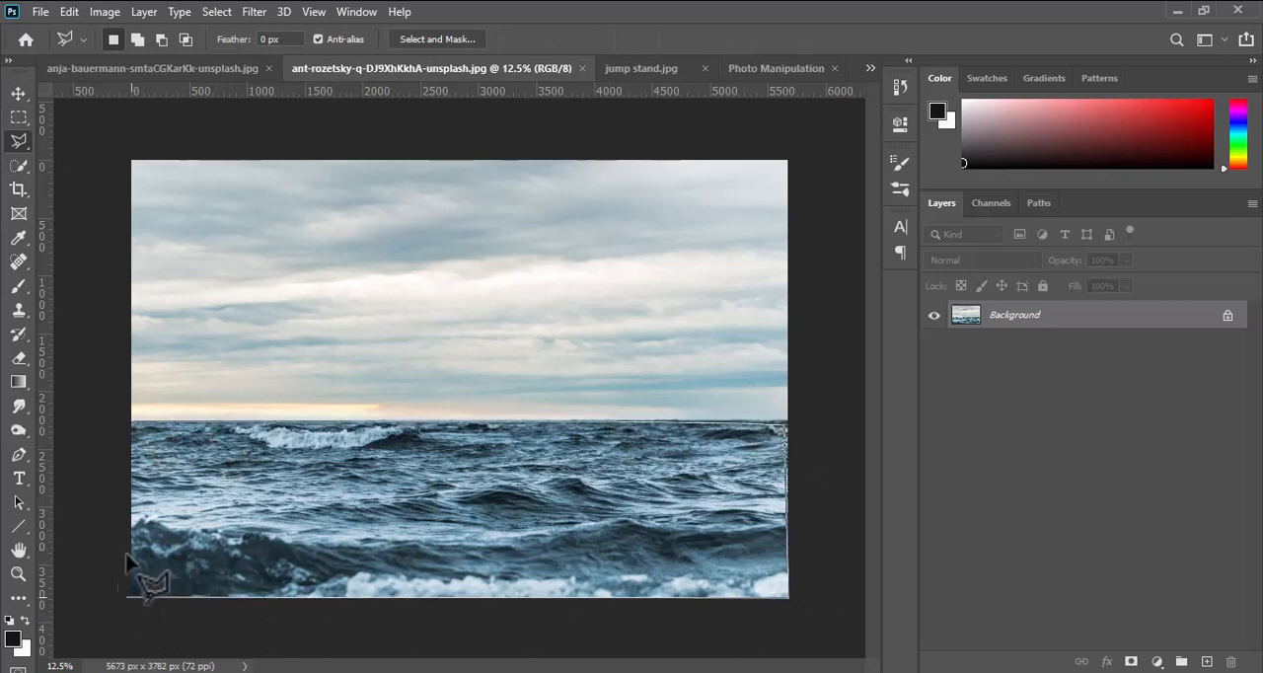
left_click(135, 426)
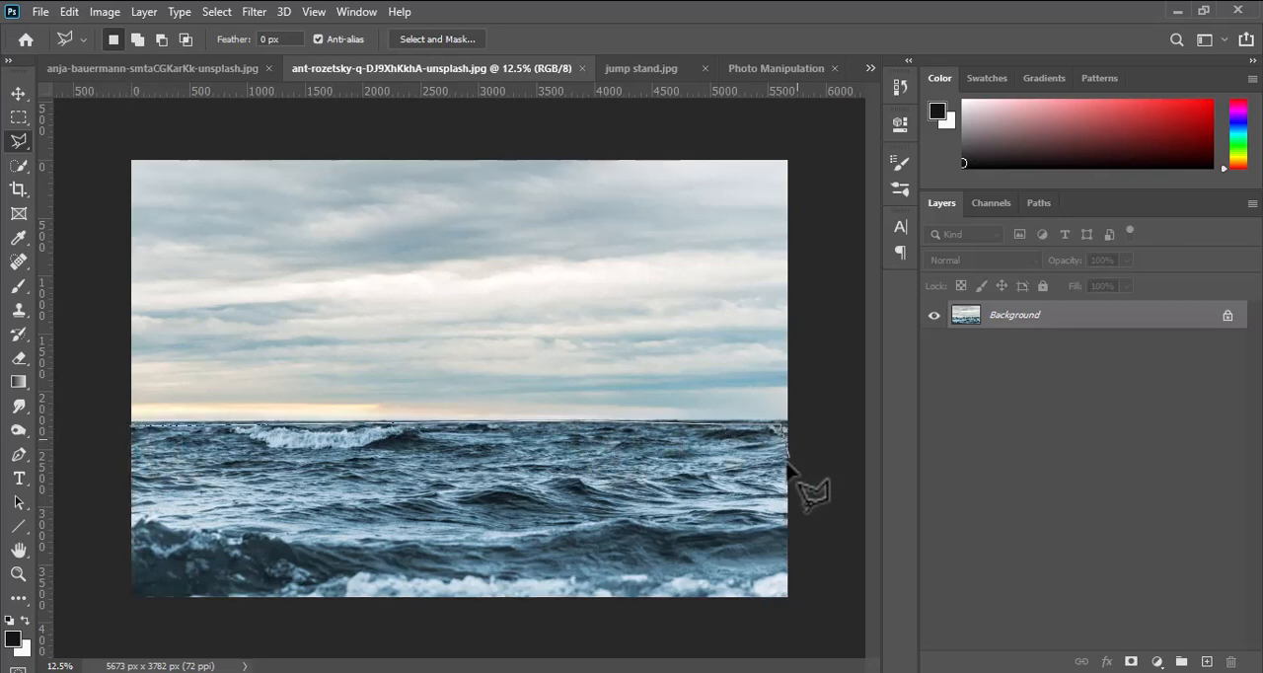
left_click(786, 596)
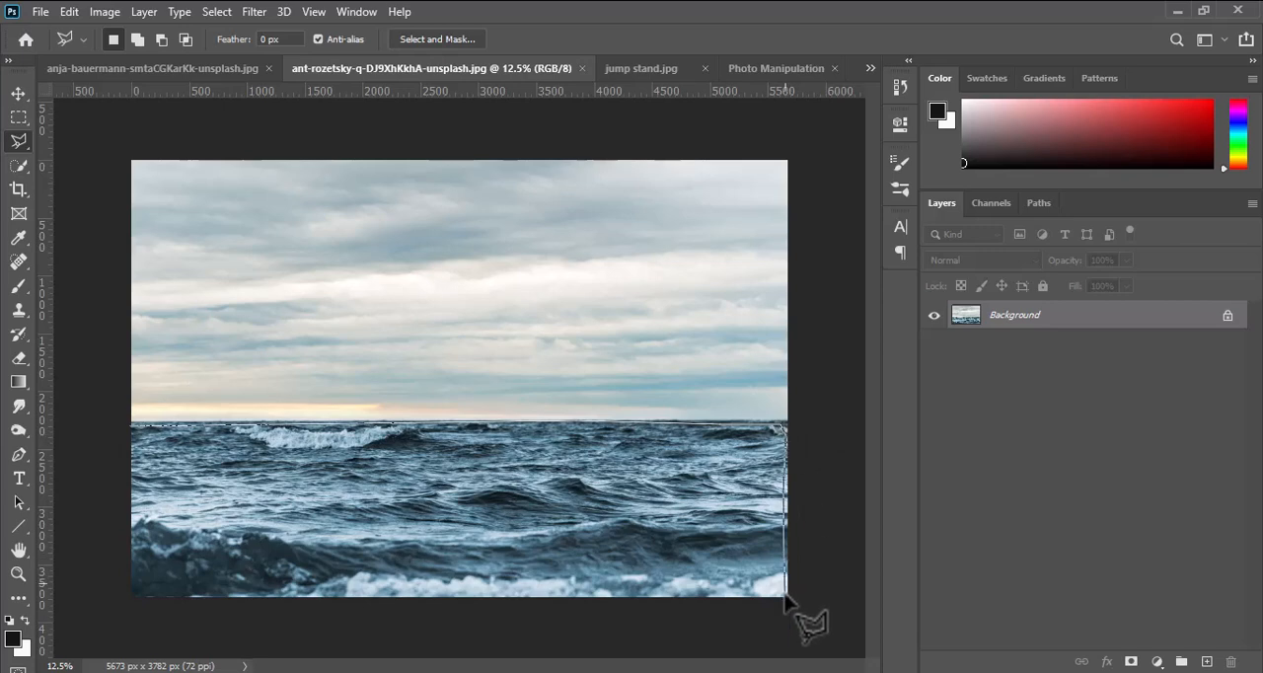
left_click(132, 596)
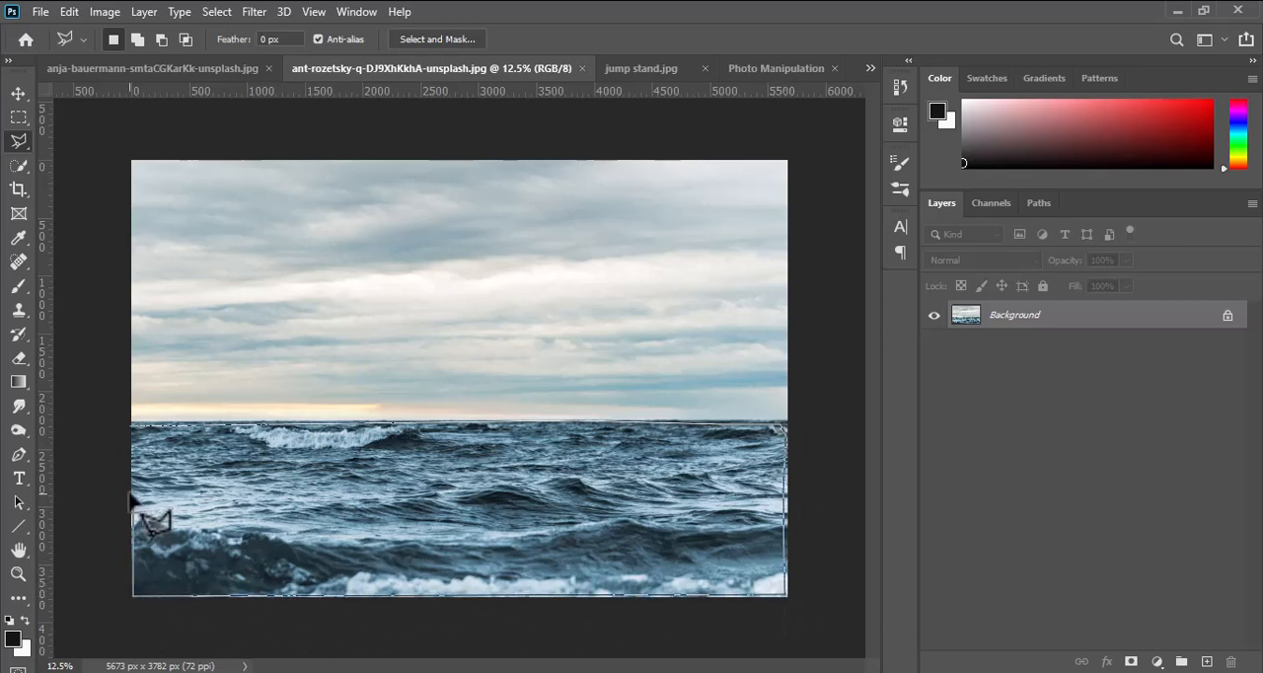
left_click(131, 428)
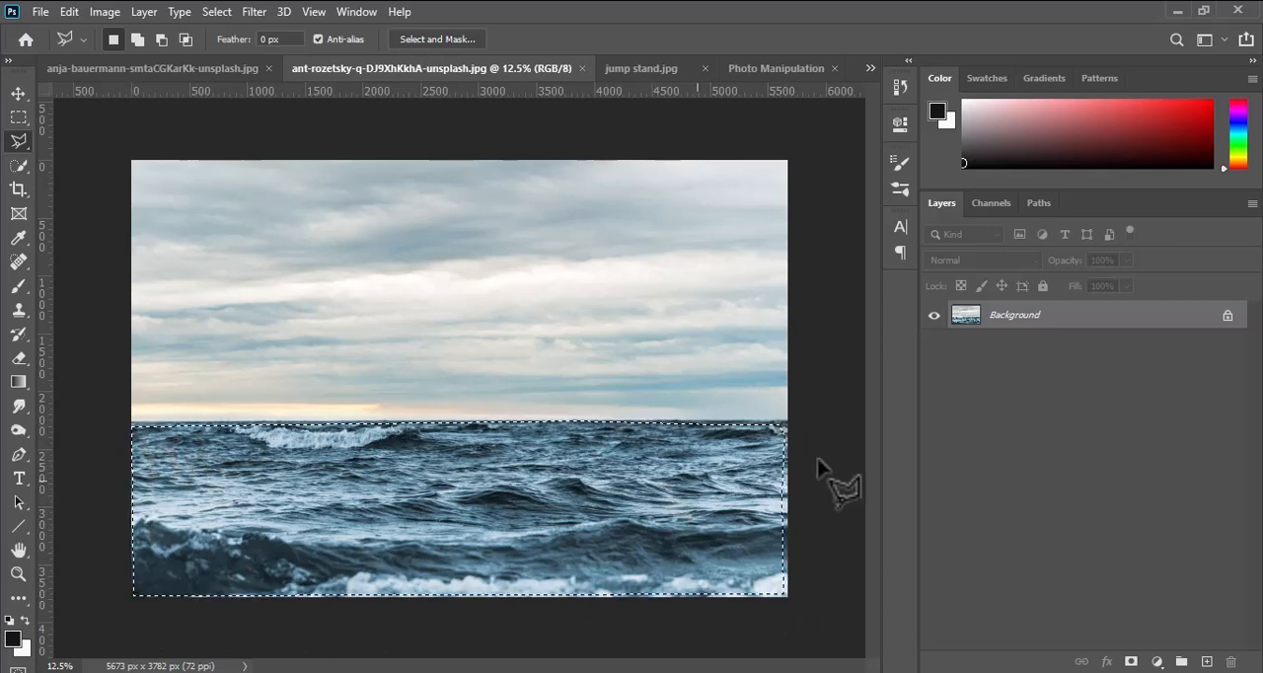
Copy the selected sea to a new layer and bring it into the Photo Manipulation document.
key("ctrl+j")
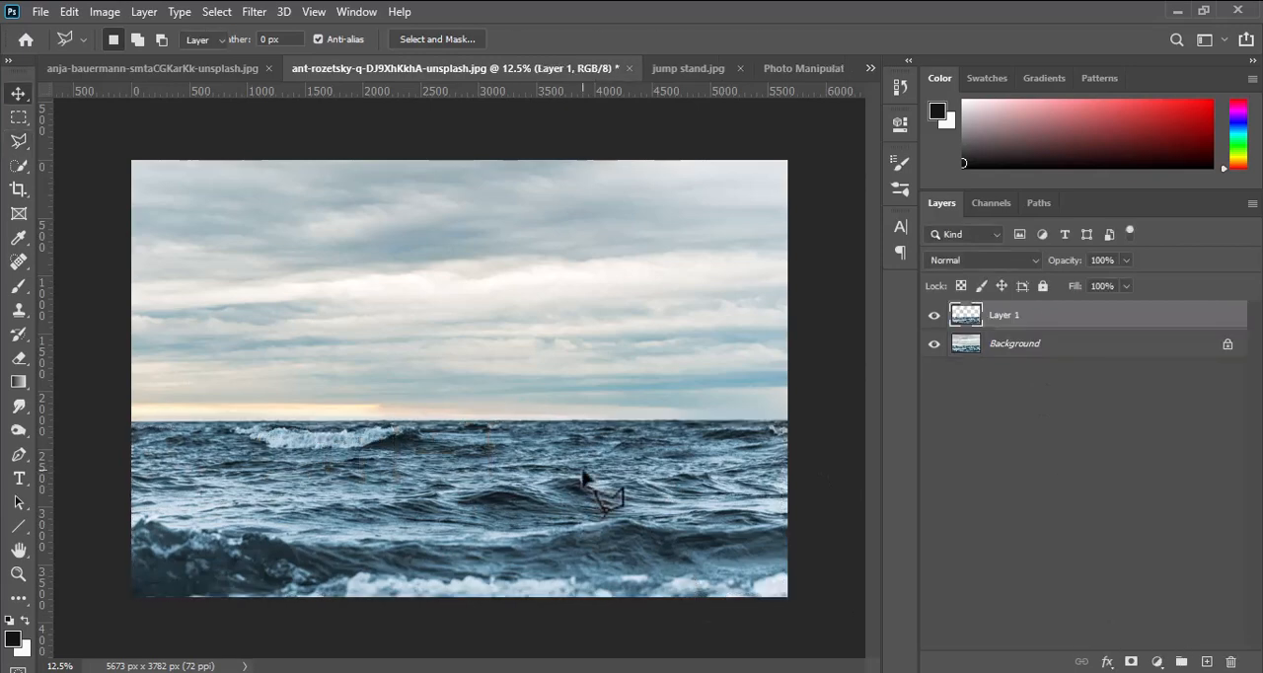
key("v")
left_click_drag(717, 136, 520, 457)
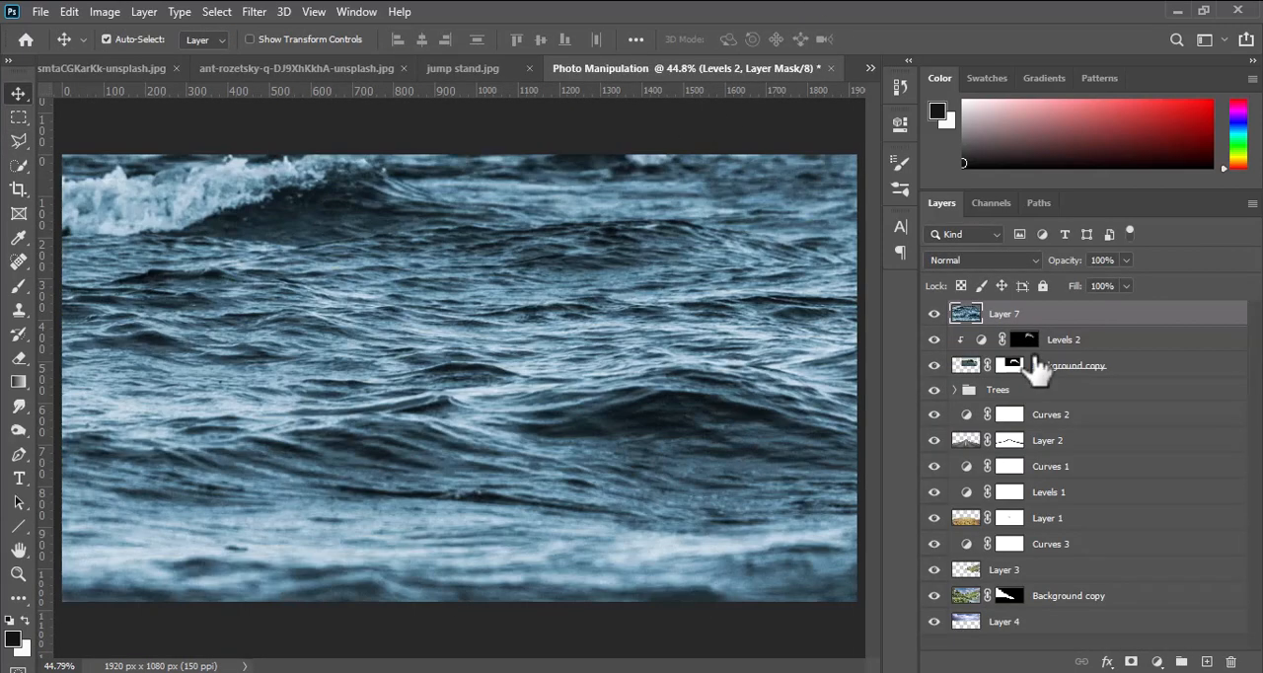
Start a free transform on the sea layer and scale it down proportionally to about 48%.
key("ctrl+t")
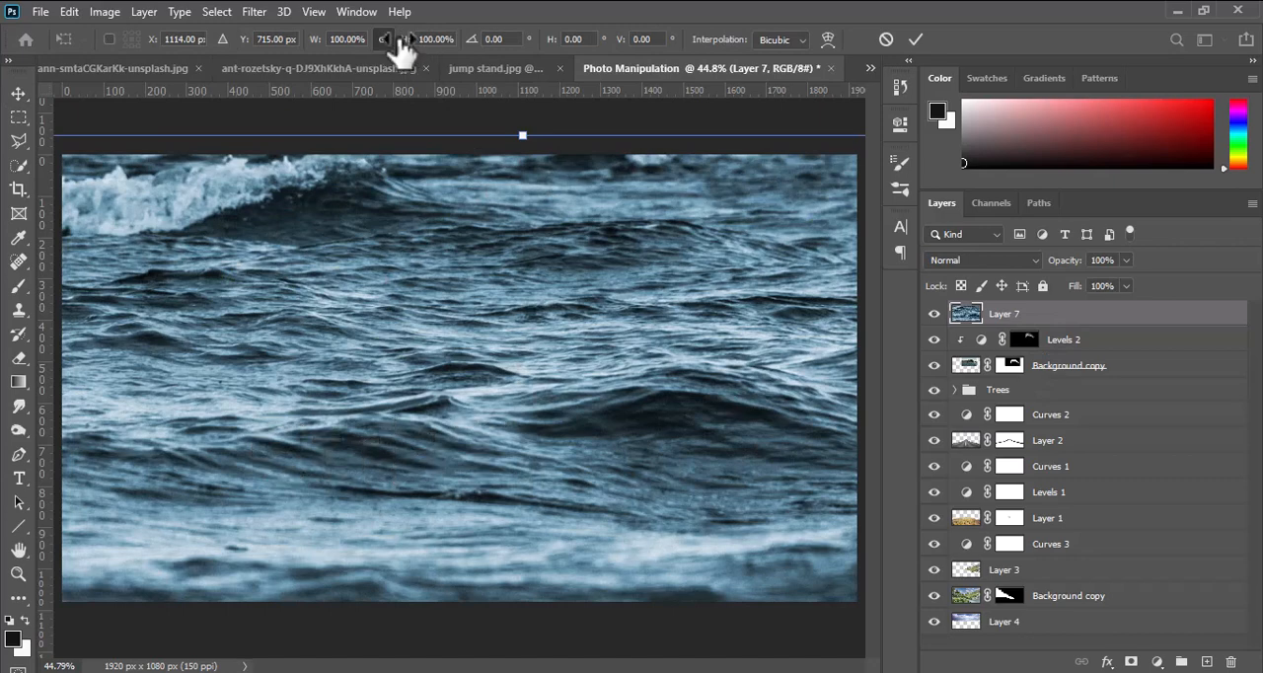
left_click_drag(404, 42, 368, 42)
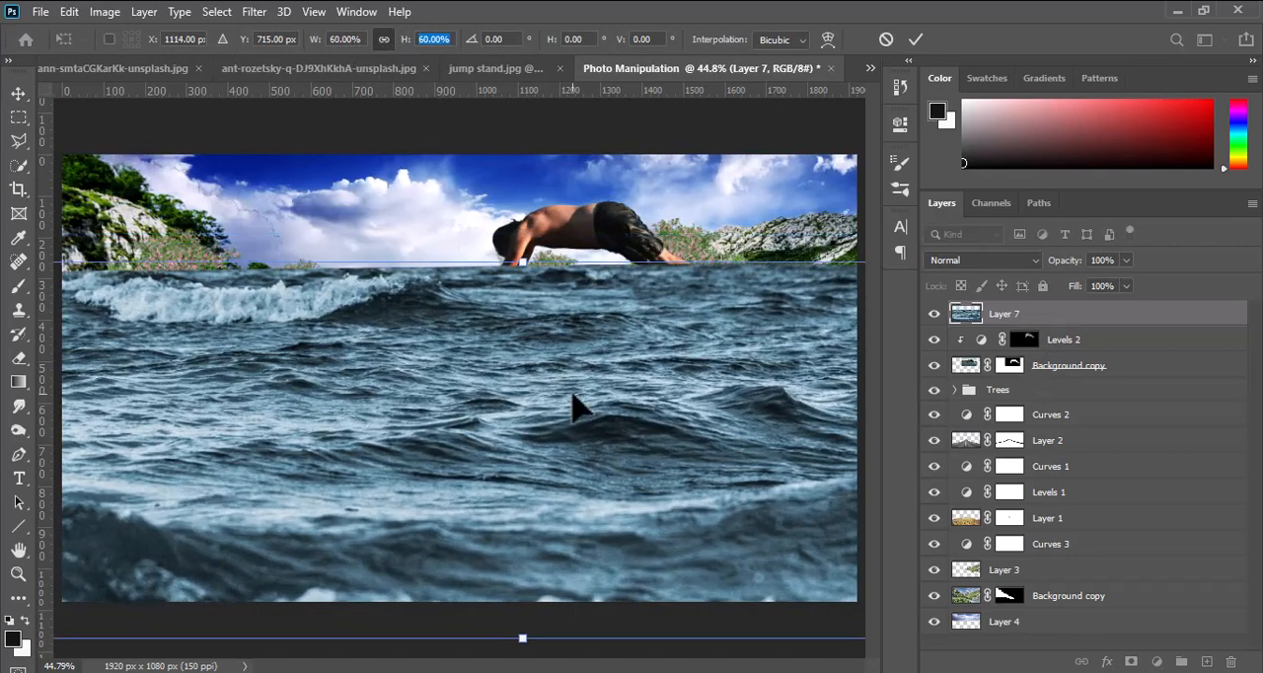
scroll(572, 395, "down", 2)
scroll(573, 398, "down", 2)
scroll(602, 375, "down", 1)
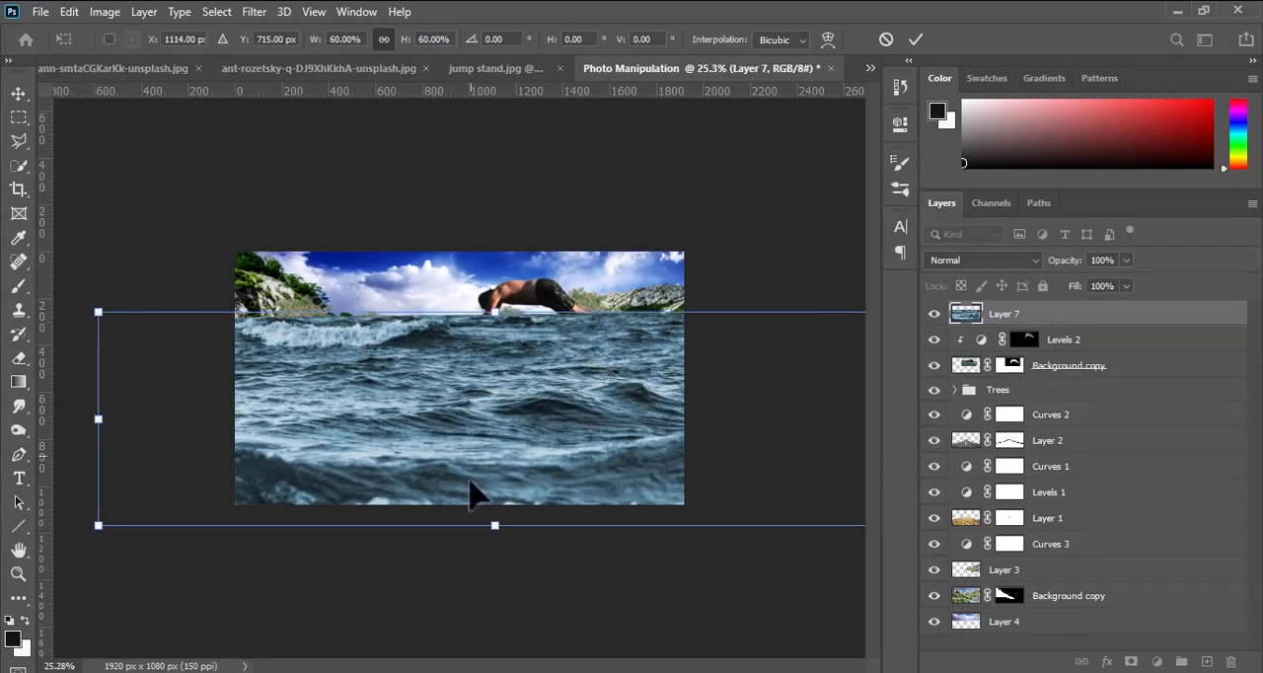
left_click_drag(496, 526, 497, 508)
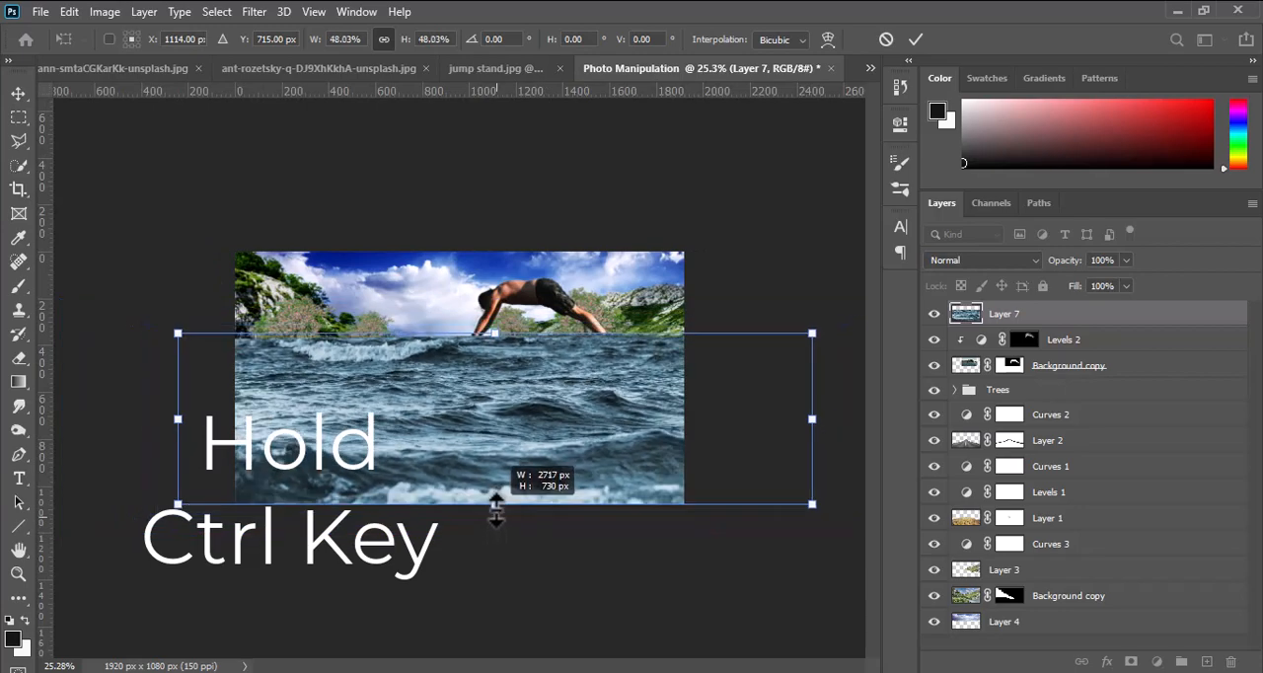
Move the sea over the road, distort its upper corners inward and down toward the road's horizon, and apply the transform.
left_click_drag(565, 439, 534, 447)
left_click_drag(780, 345, 758, 371)
left_click_drag(151, 348, 163, 382)
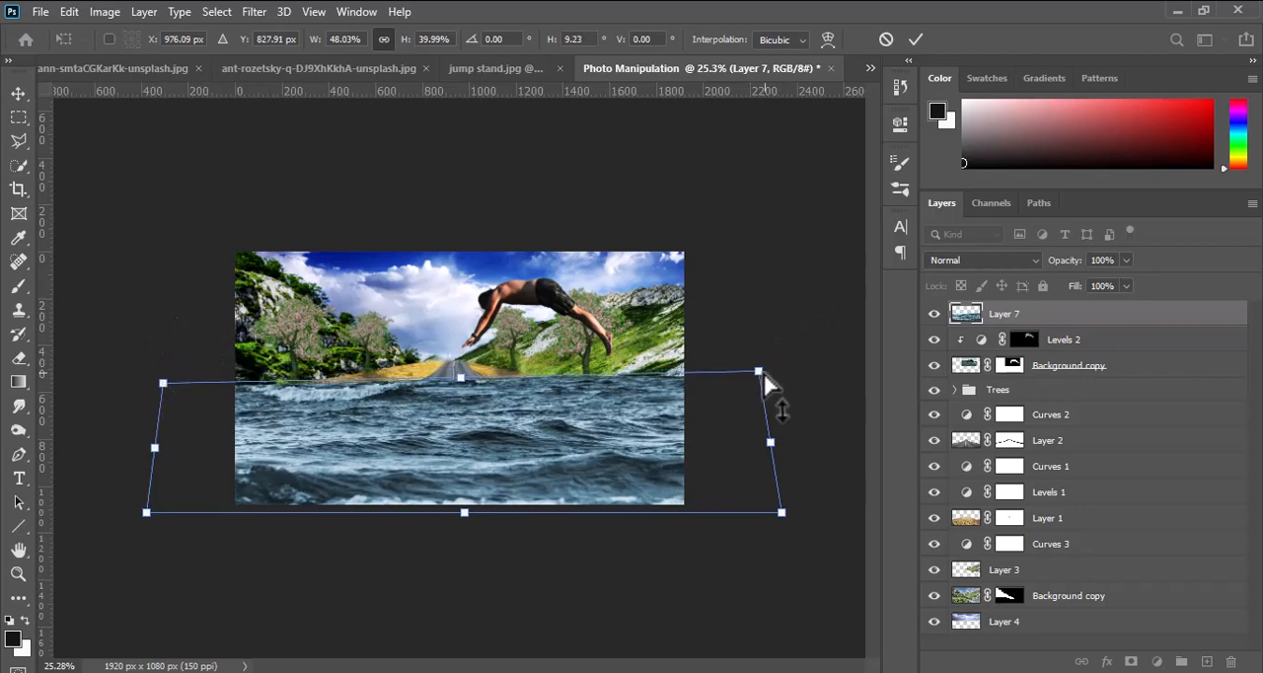
left_click_drag(758, 373, 760, 392)
left_click_drag(461, 387, 459, 379)
left_click_drag(465, 514, 465, 504)
left_click(915, 39)
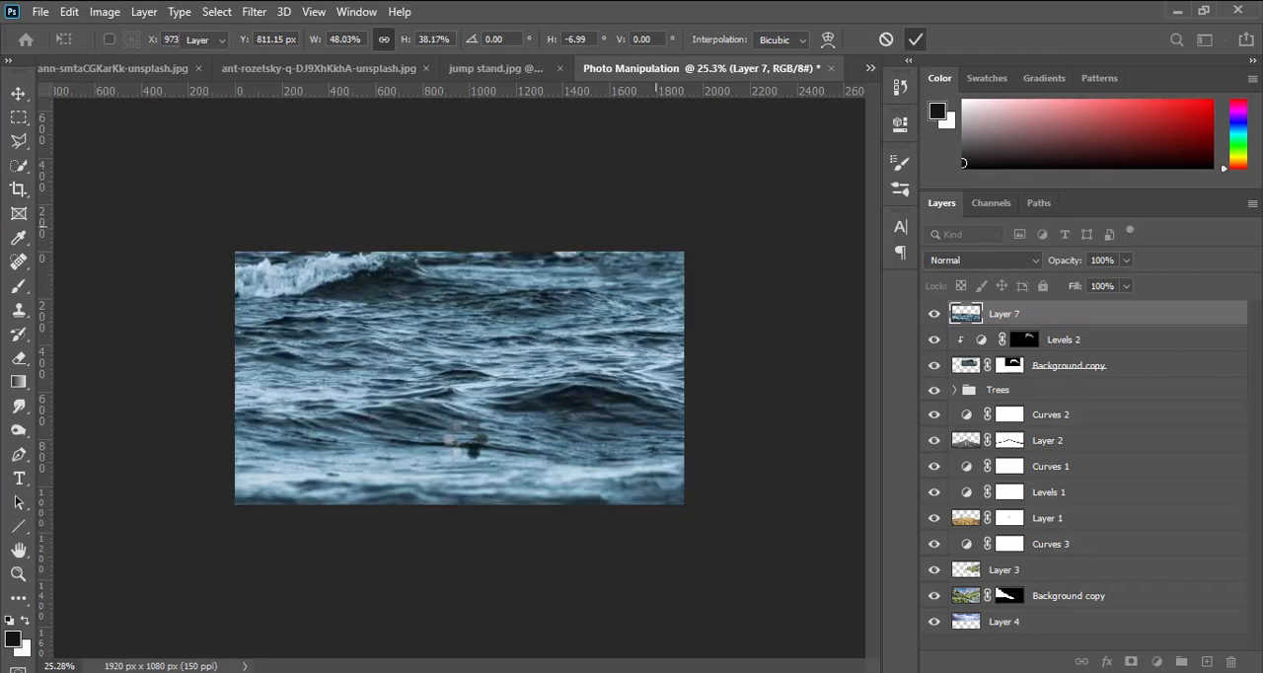
Place the sea layer directly above the road's Layer 2 and set its blend mode to Overlay.
left_click_drag(1036, 324, 1032, 430)
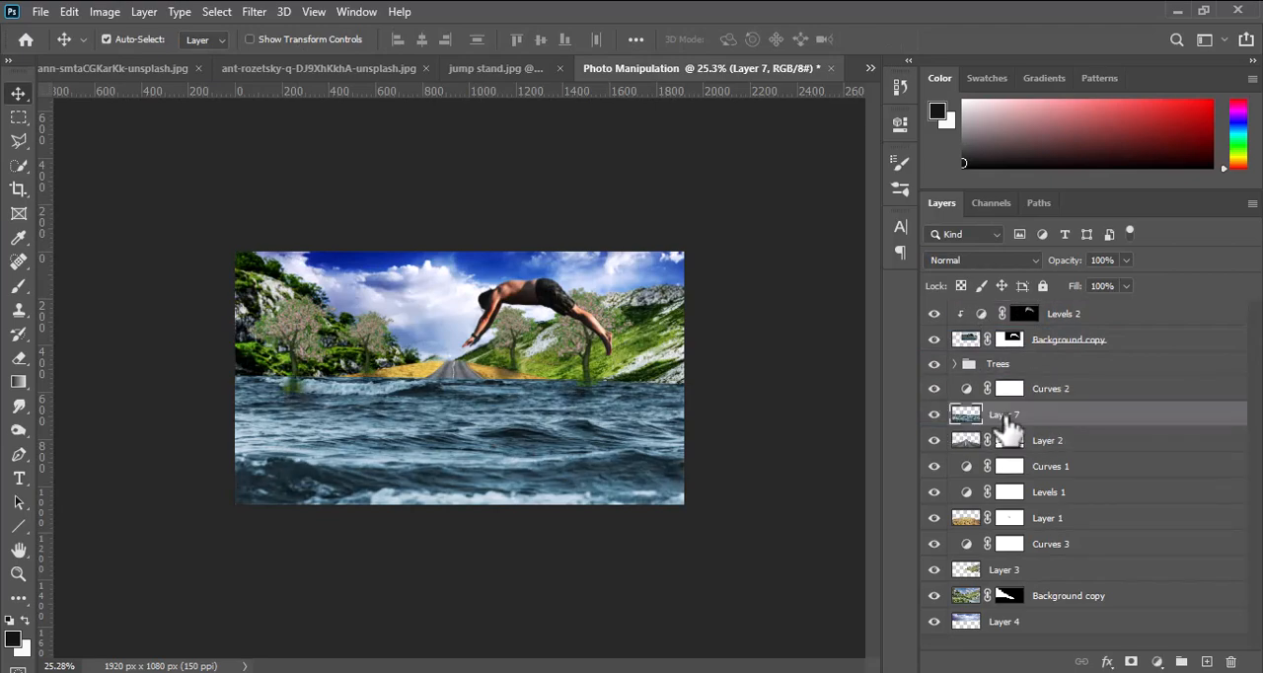
left_click(987, 260)
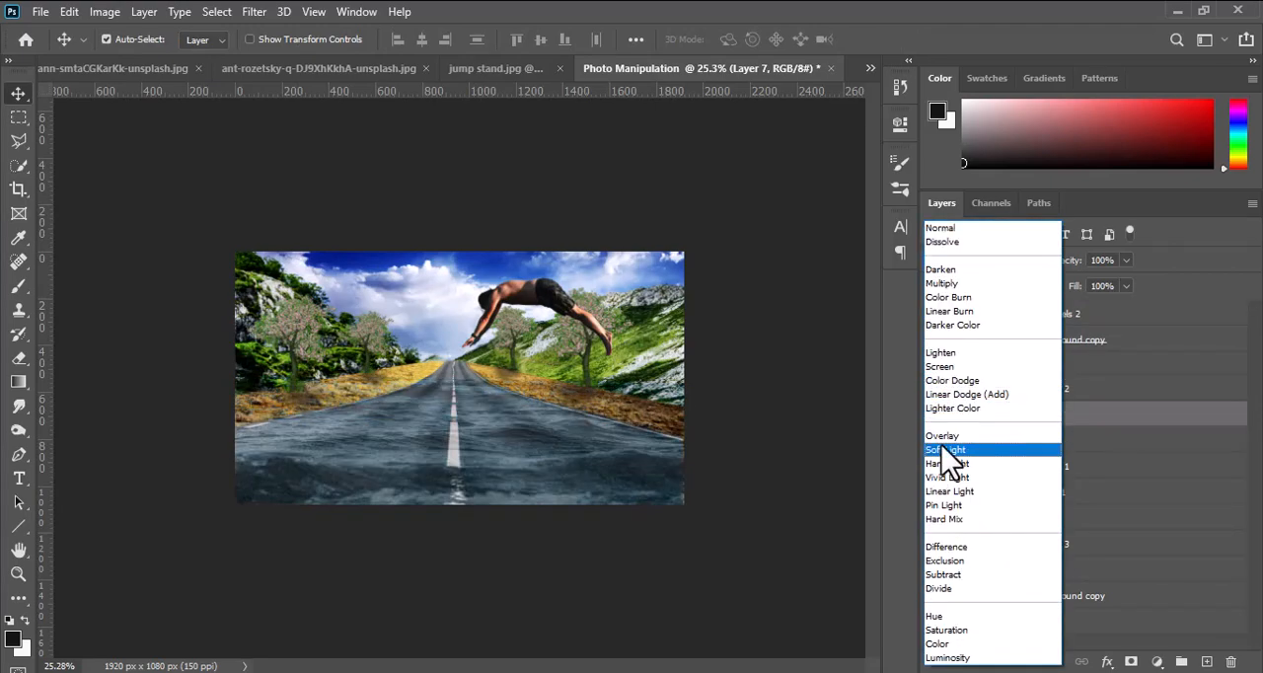
left_click(939, 438)
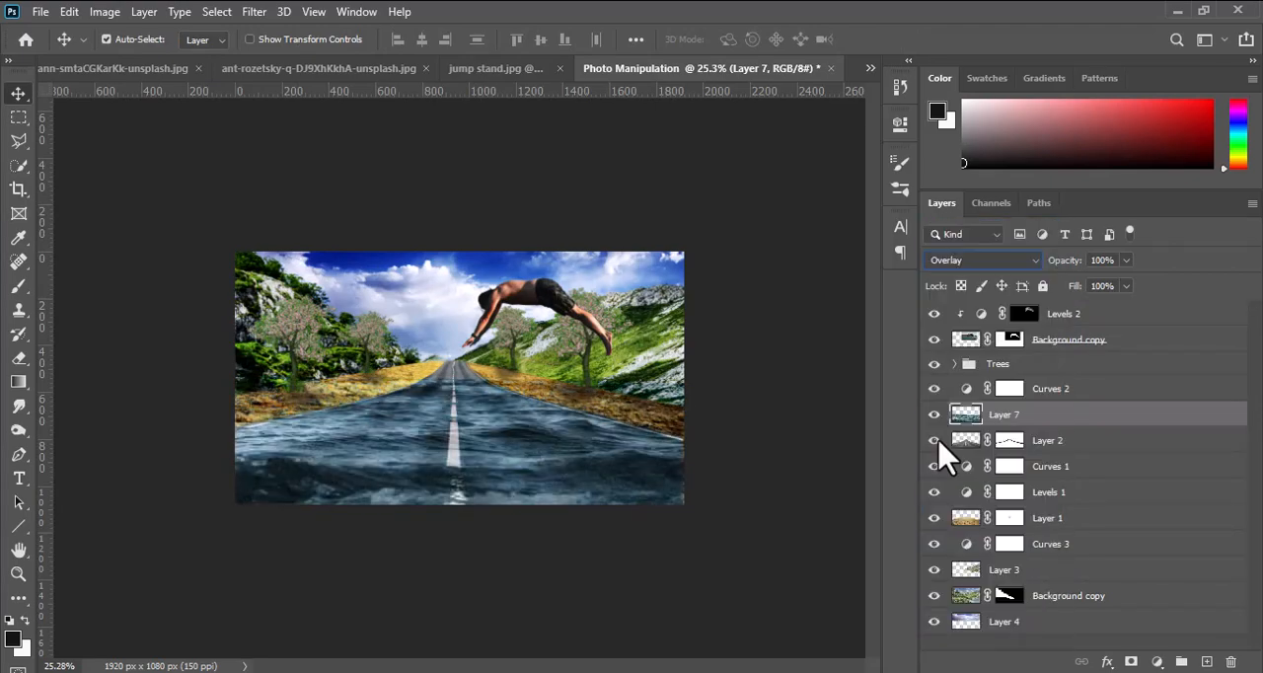
Duplicate the road's Layer 2, place the copy above the sea layer, and set its blend mode to Soft Light.
left_click(982, 444)
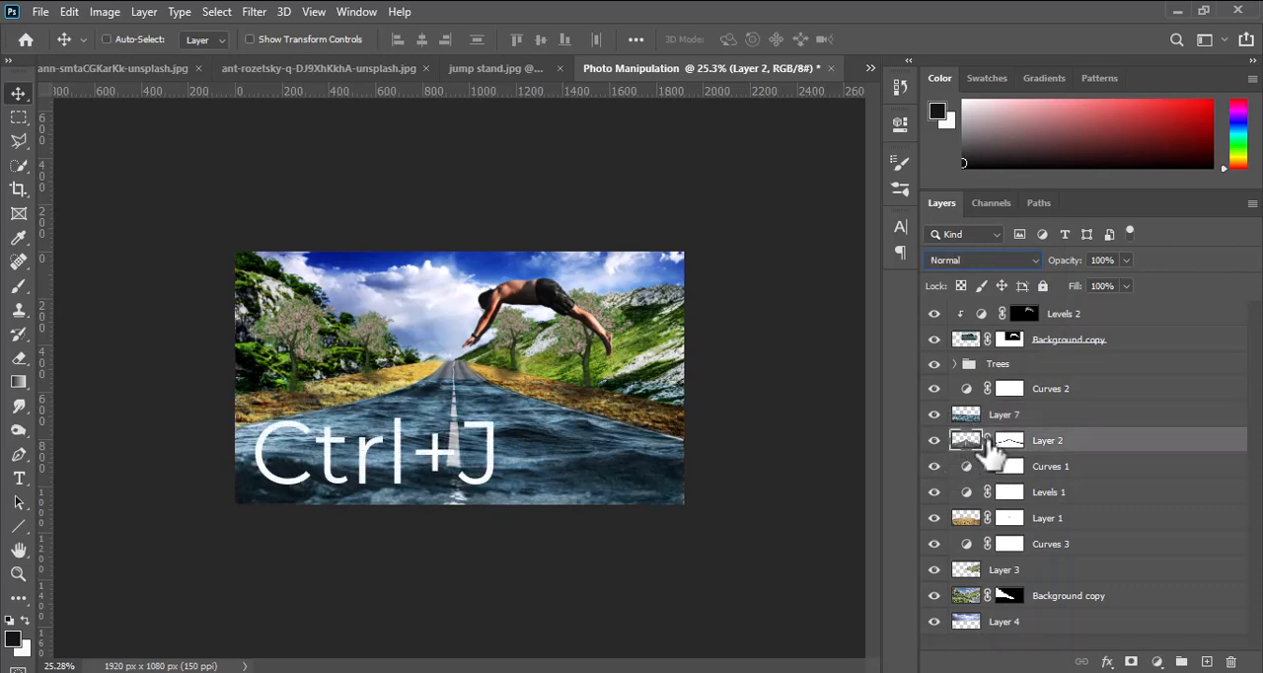
key("ctrl+j")
left_click_drag(1017, 440, 993, 400)
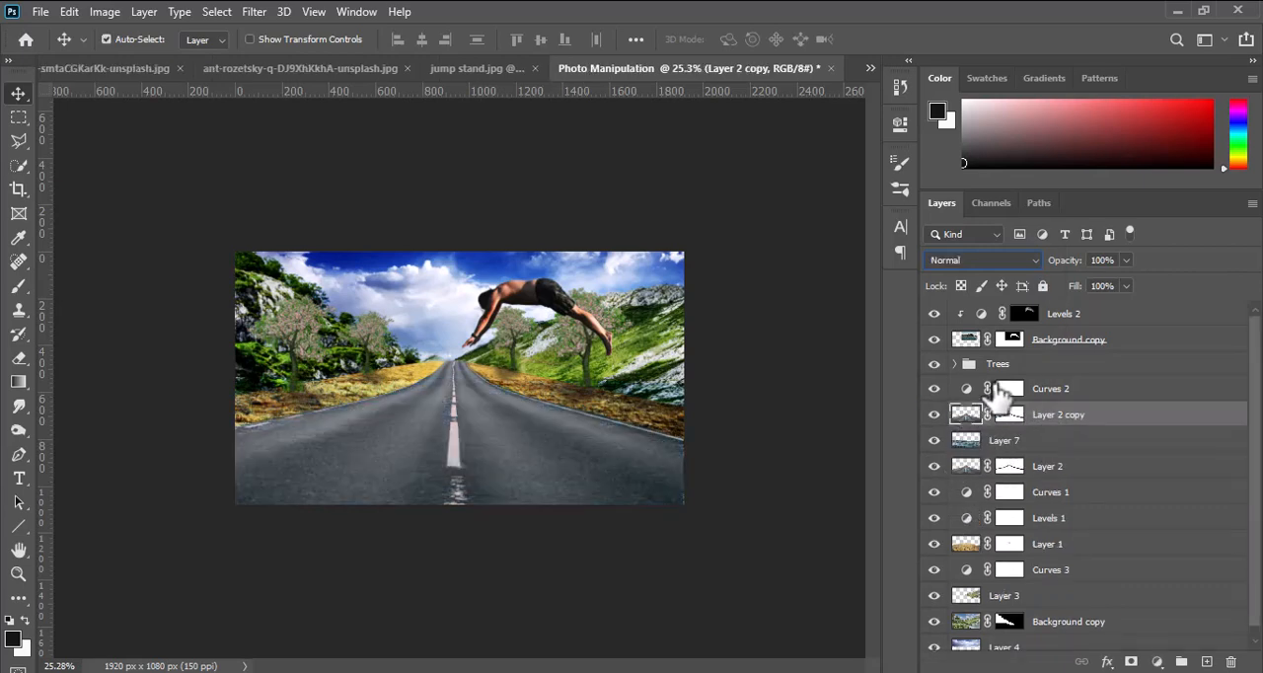
left_click(984, 260)
left_click(1026, 450)
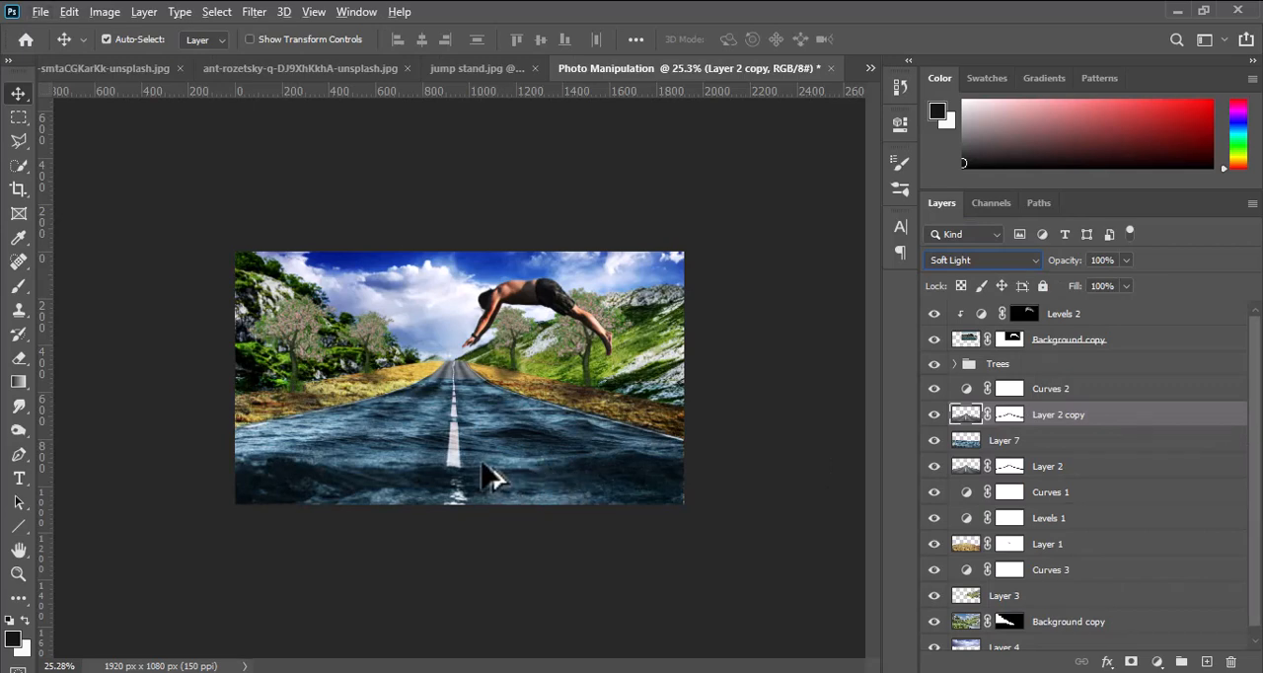
Deselect the layers and load the road outline from Layer 2 copy as a selection.
left_click(726, 237)
scroll(519, 474, "up", 3)
scroll(518, 474, "up", 1)
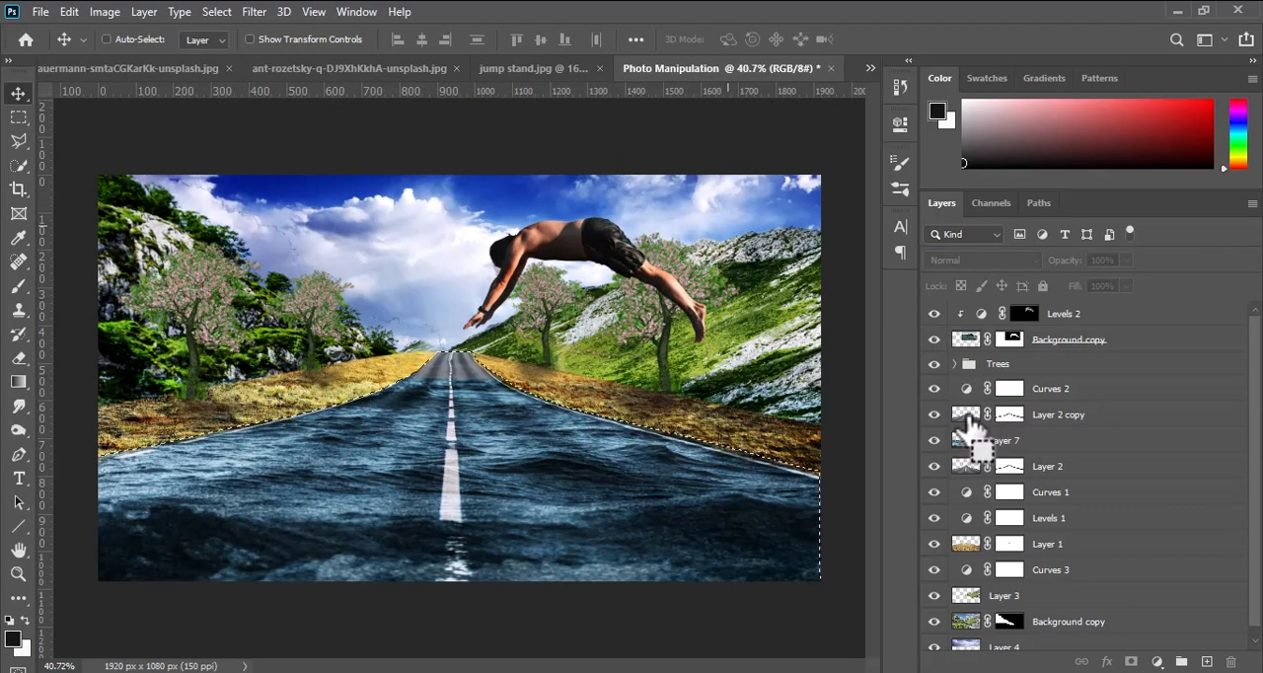
Select the sea's Layer 7, clear the selection, compare the road with and without the sea, and add a layer mask to it.
left_click(966, 441, "ctrl")
left_click(991, 443, "ctrl")
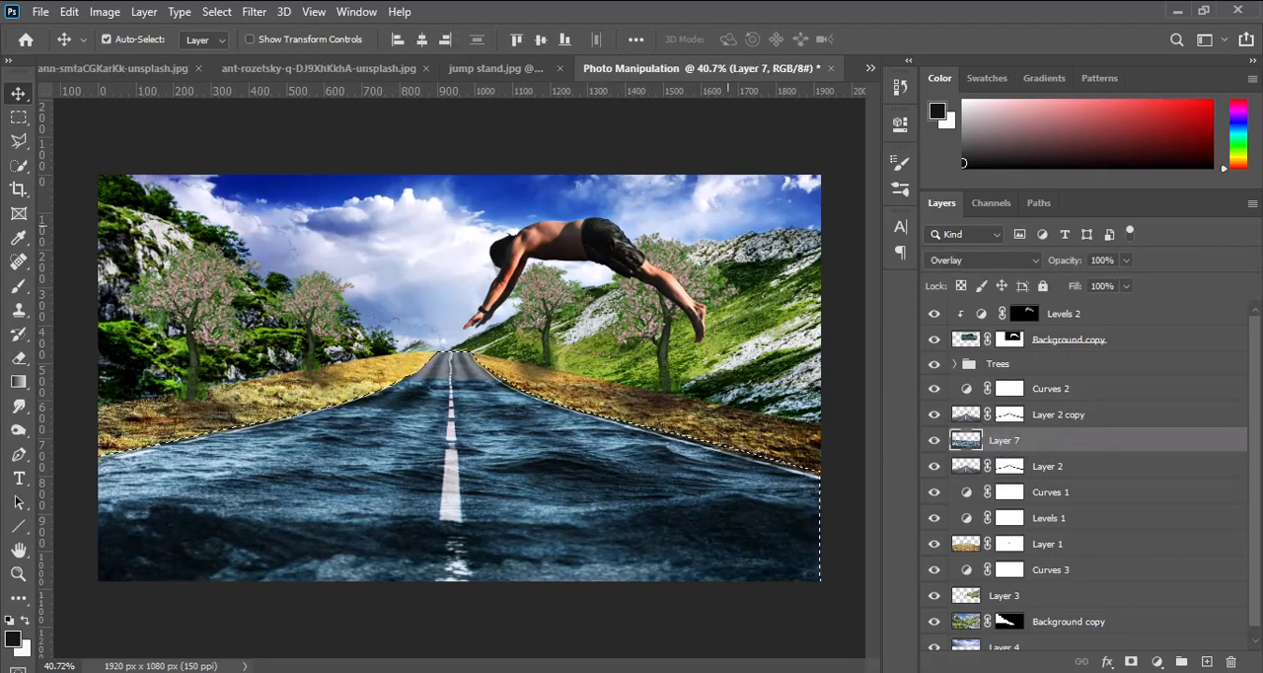
left_click(934, 441)
left_click(935, 441)
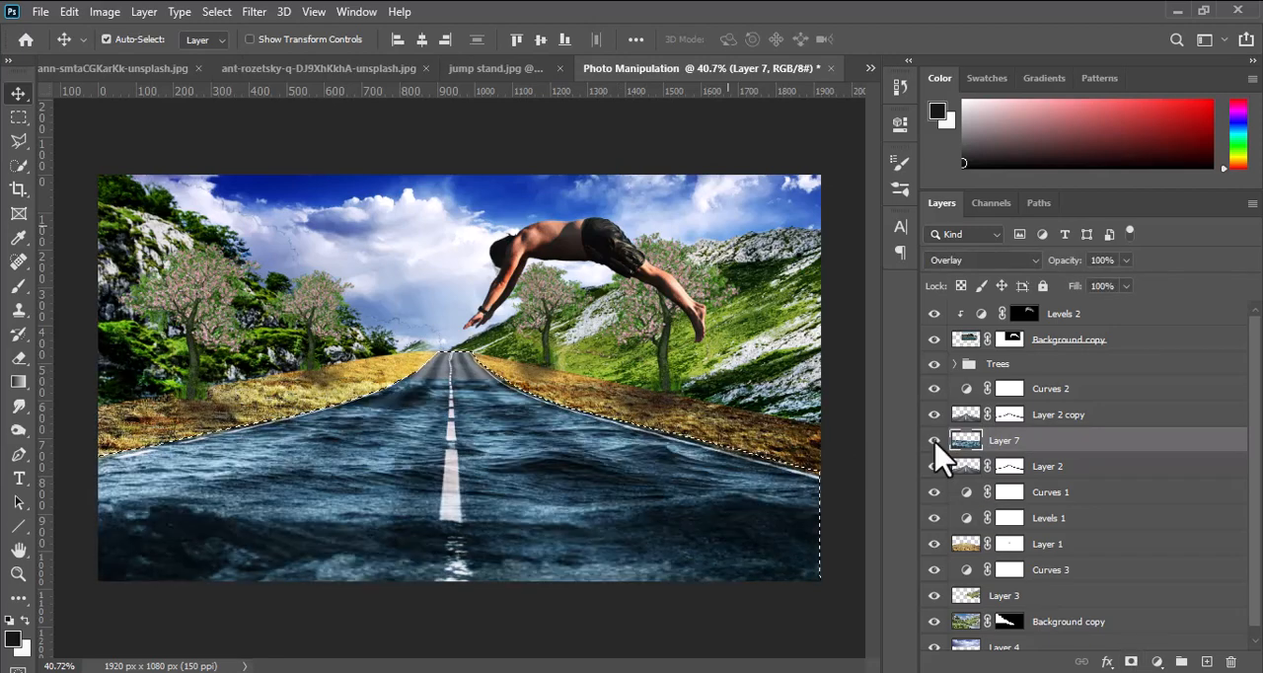
key("ctrl+d")
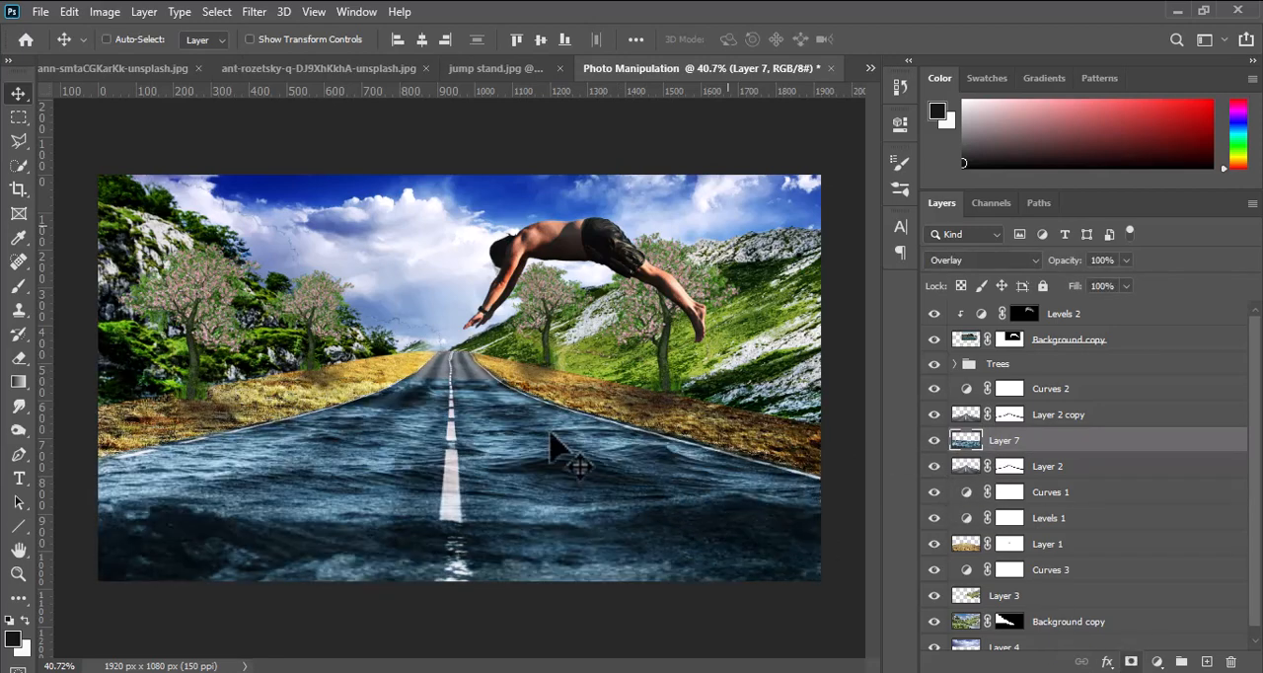
left_click(935, 441)
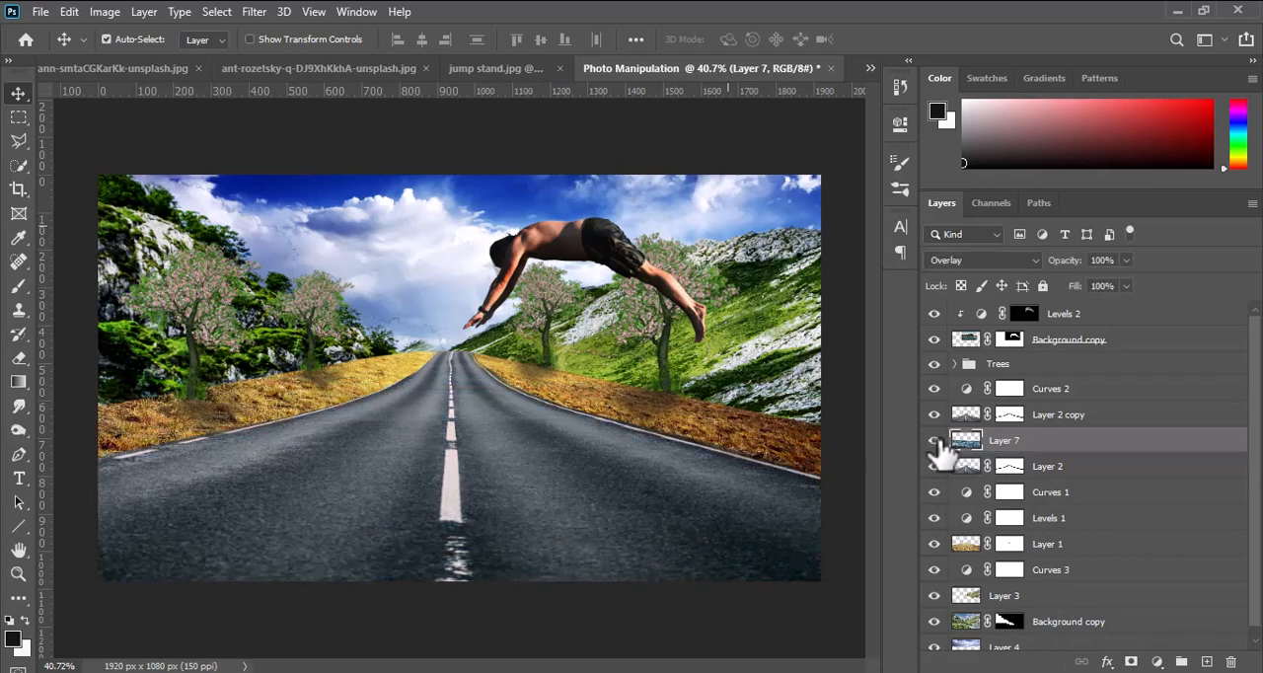
left_click(935, 441)
left_click(1131, 661)
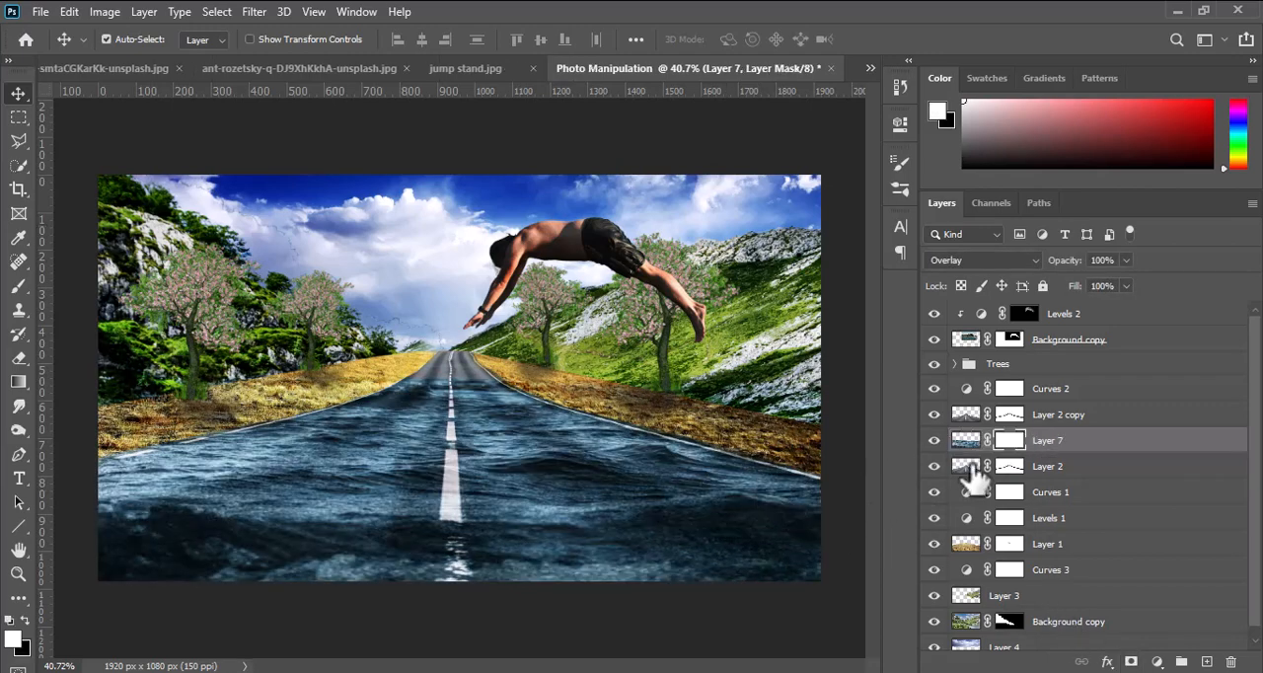
Load the road outline as a selection, invert it, and set up a black brush of size 246 at 100% opacity.
left_click(965, 440, "ctrl")
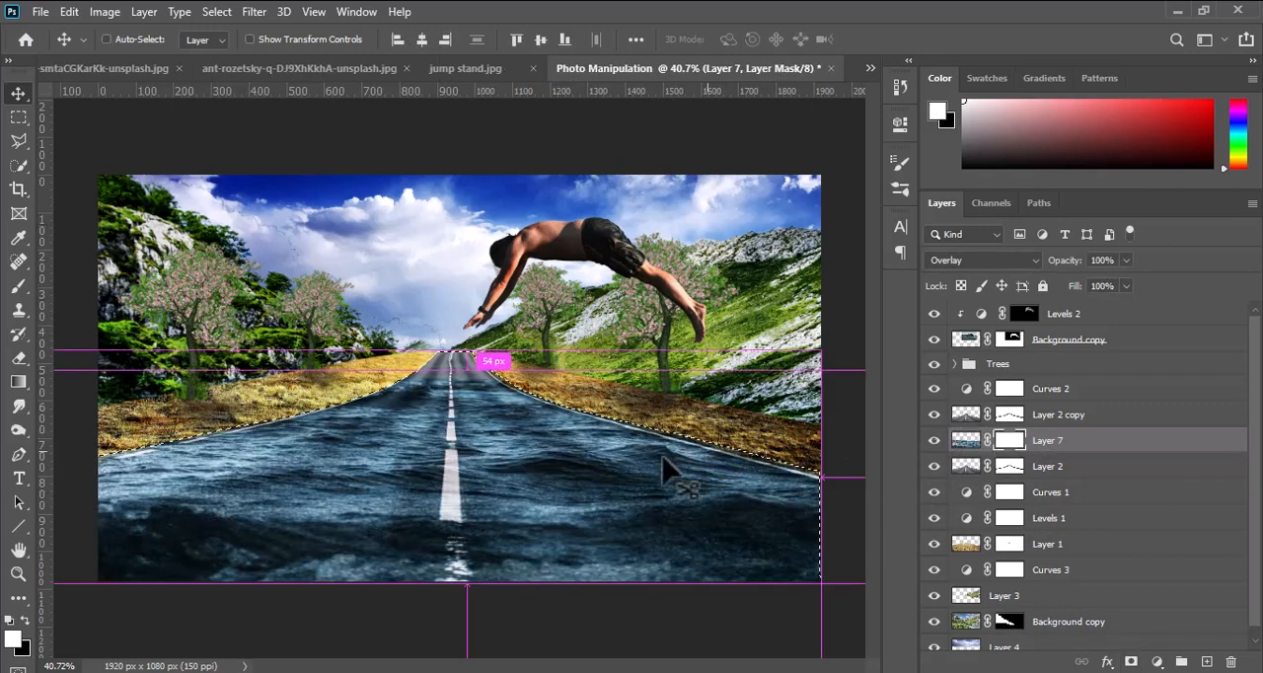
left_click(18, 285)
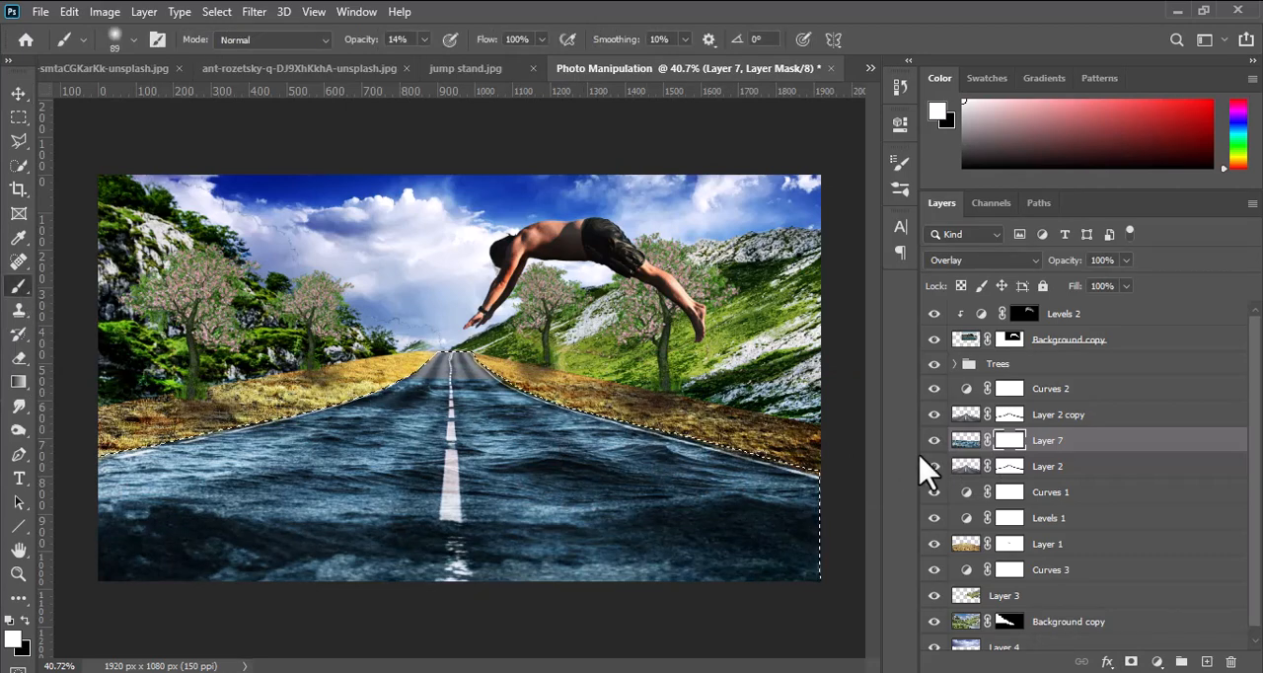
left_click(237, 85)
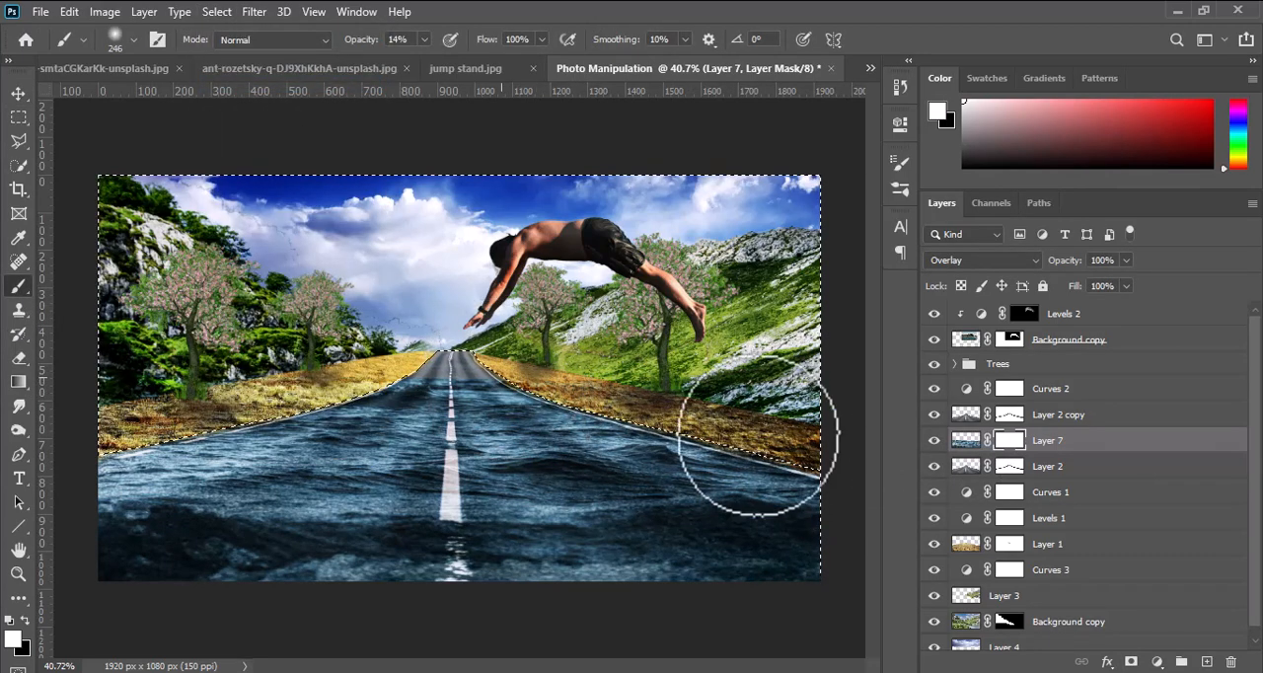
left_click(423, 40)
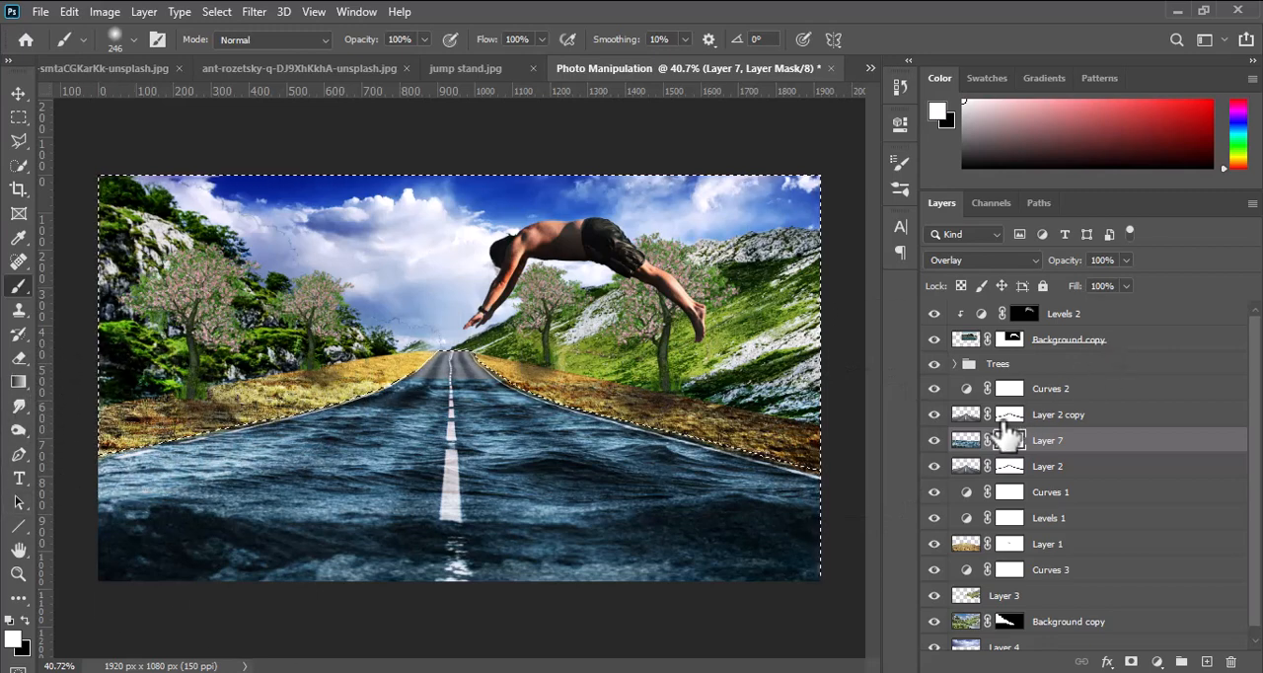
left_click(10, 620)
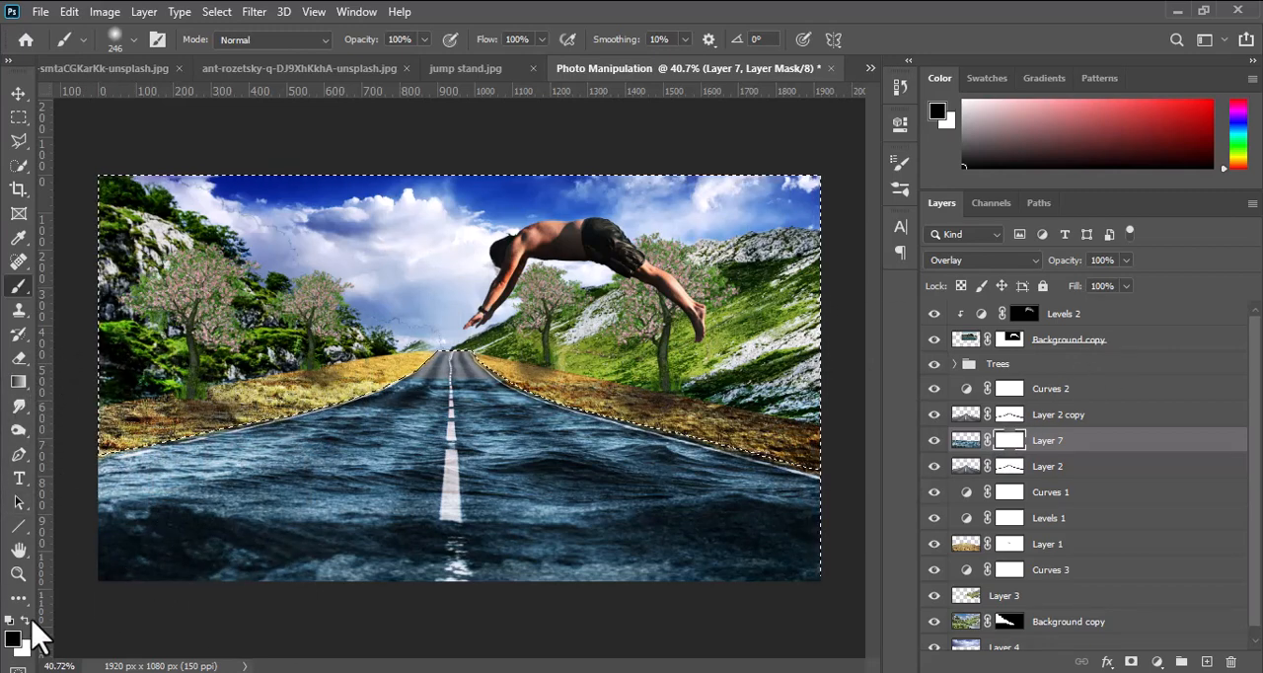
Paint black on Layer 7's mask over the grass and hillsides on both sides of the road, and deselect.
mouse_move(180, 403)
left_mouse_down()
mouse_move(358, 358)
mouse_move(630, 385)
mouse_move(665, 411)
left_mouse_up()
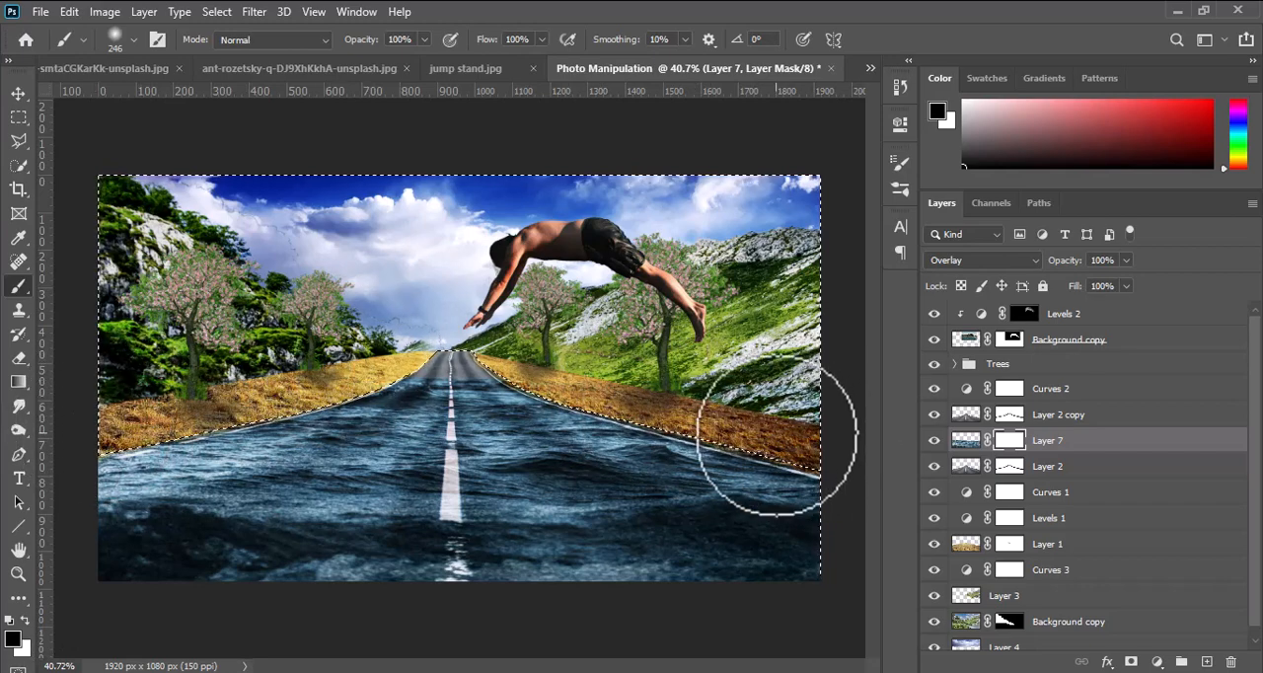
mouse_move(778, 436)
left_mouse_down()
mouse_move(787, 399)
mouse_move(766, 365)
left_mouse_up()
key("ctrl+d")
left_click(18, 94)
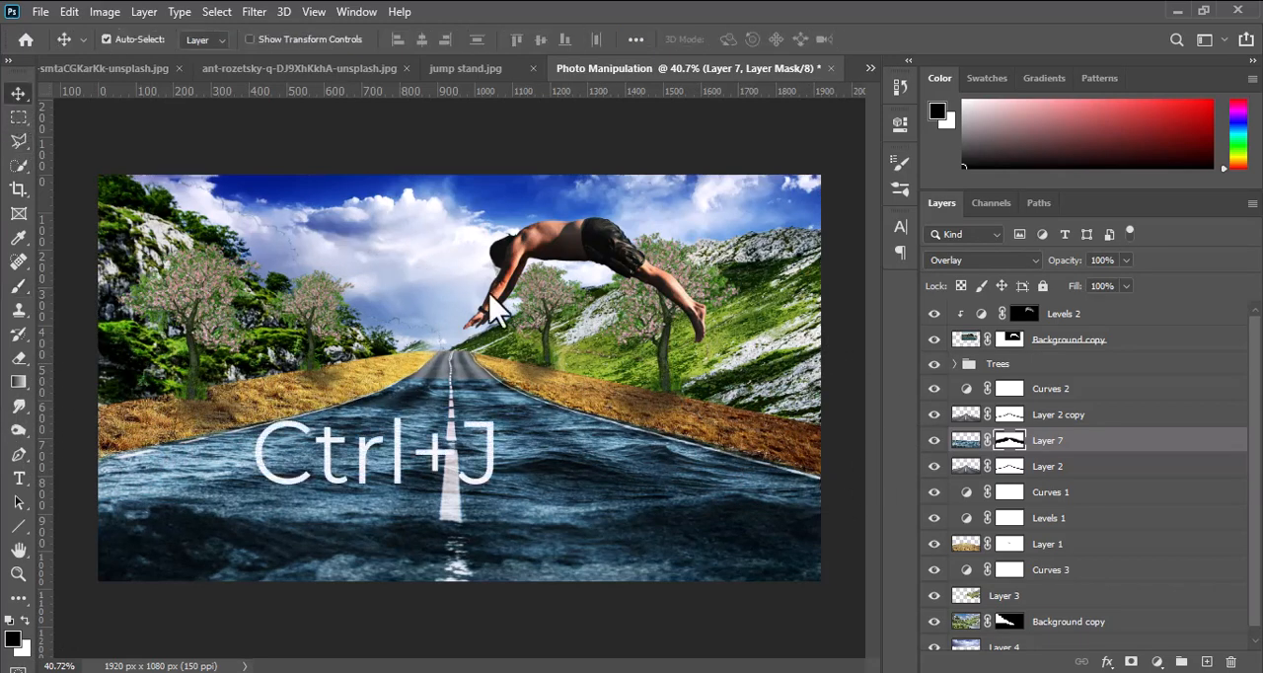
Duplicate the sea's Layer 7 together with its mask and select the copy's image.
left_click(964, 441)
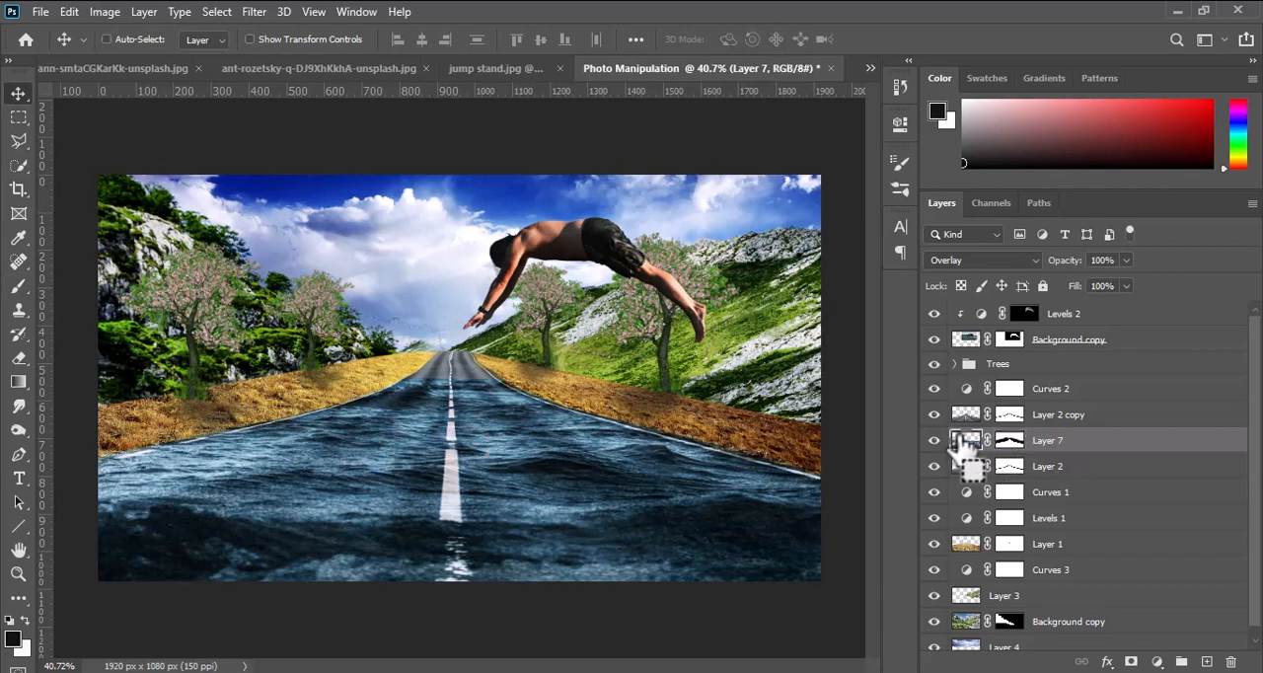
key("ctrl+j")
left_click_drag(523, 506, 506, 446)
key("ctrl+z")
left_click(967, 442)
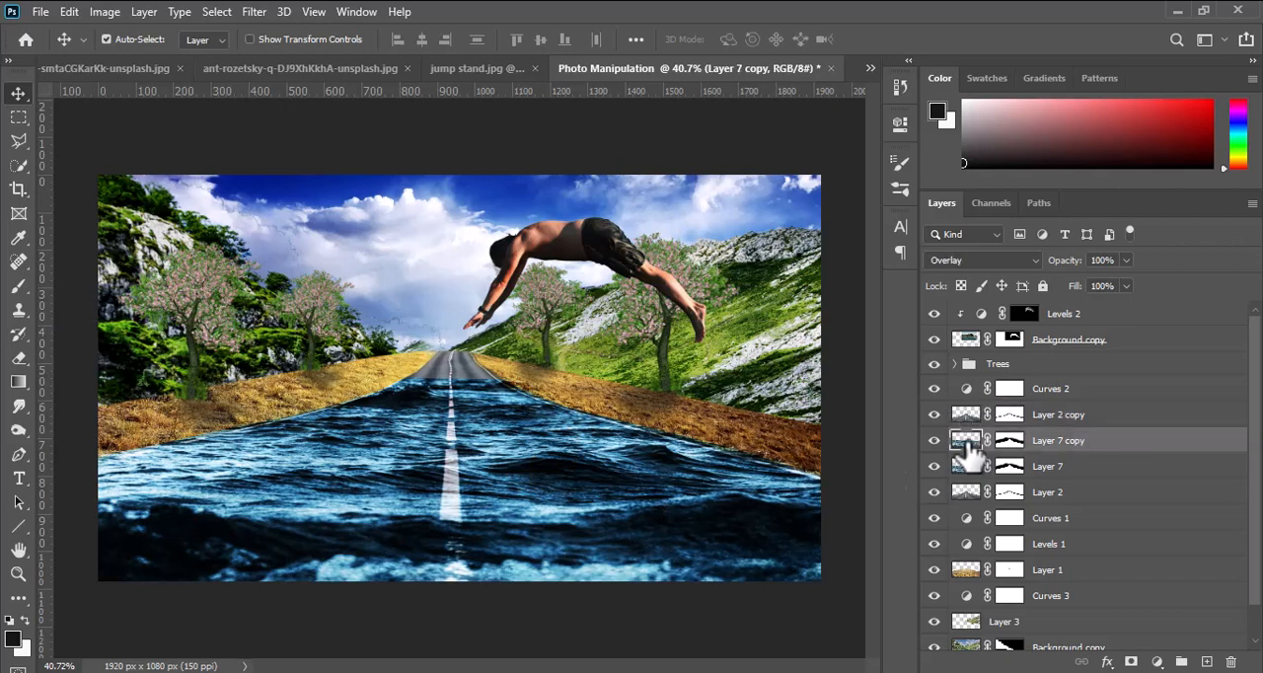
Scale Layer 7 copy to about 32%, place it over the far end of the road near the horizon, and apply the transform.
key("ctrl+t")
left_click_drag(556, 532, 528, 475)
left_click_drag(460, 520, 455, 400)
left_click_drag(459, 309, 461, 333)
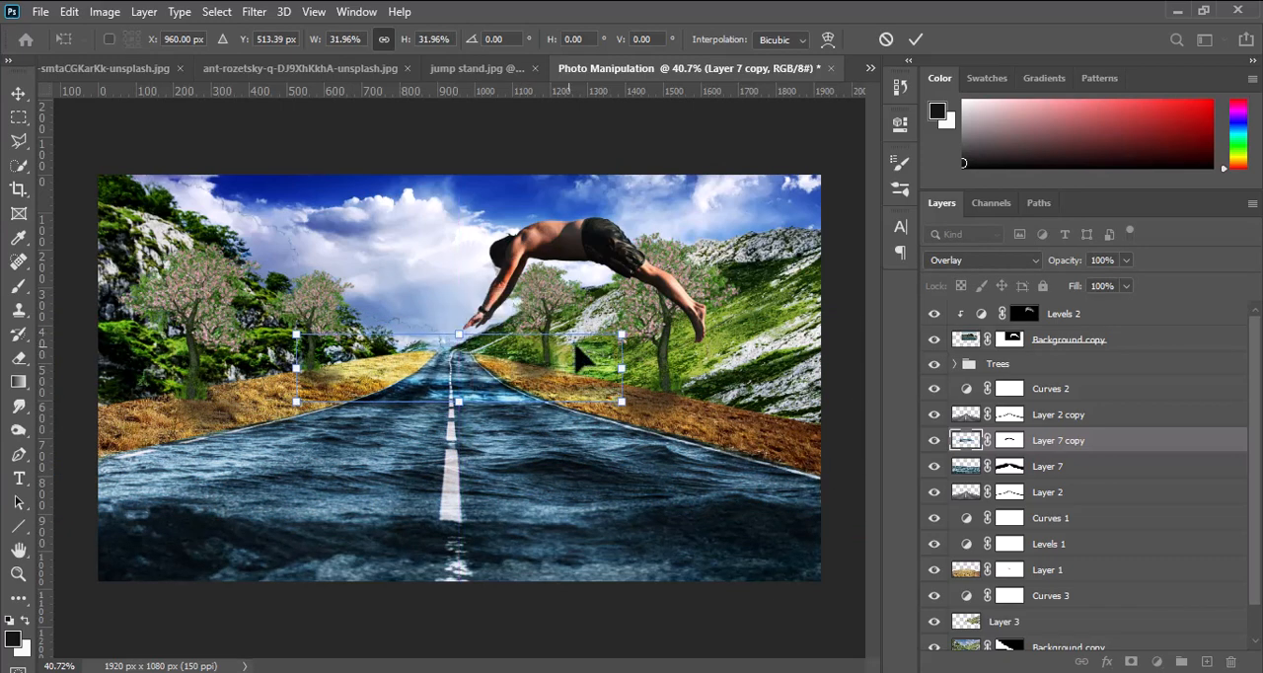
left_click(918, 39)
Target Layer 7 copy's mask, load the road outline from Layer 2 copy as a selection, and invert it.
scroll(480, 413, "up", 4)
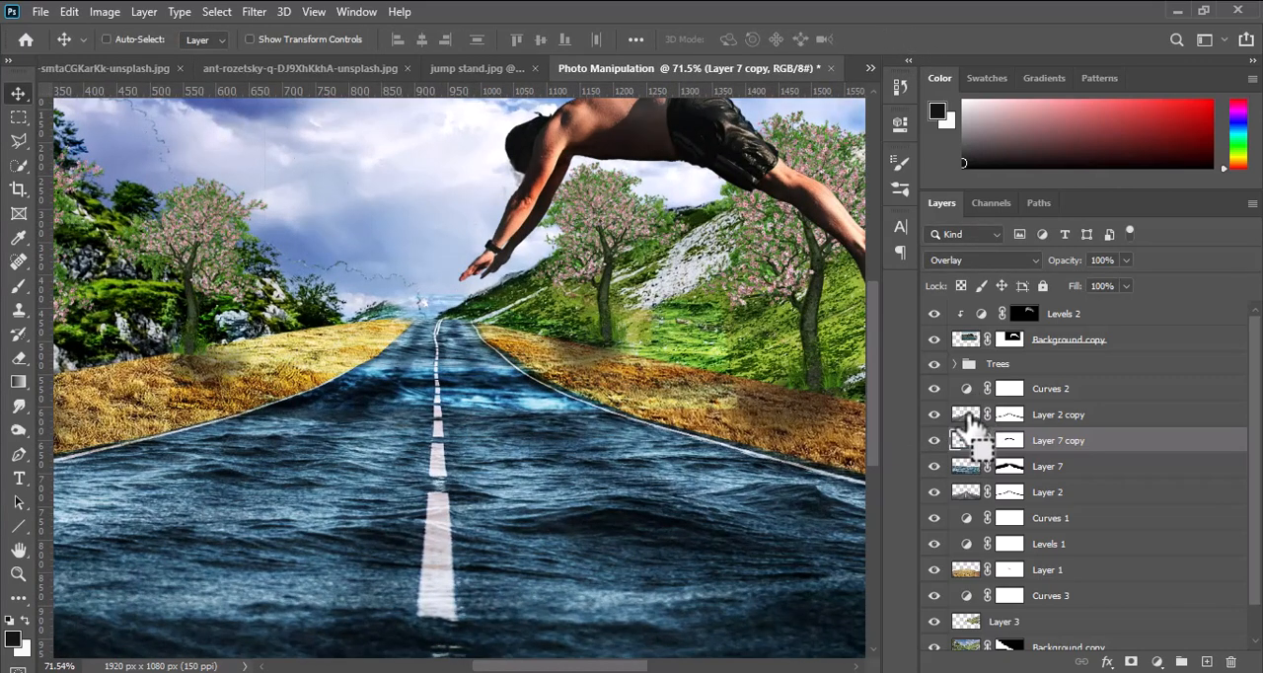
left_click(1010, 440)
left_click(970, 415, "ctrl")
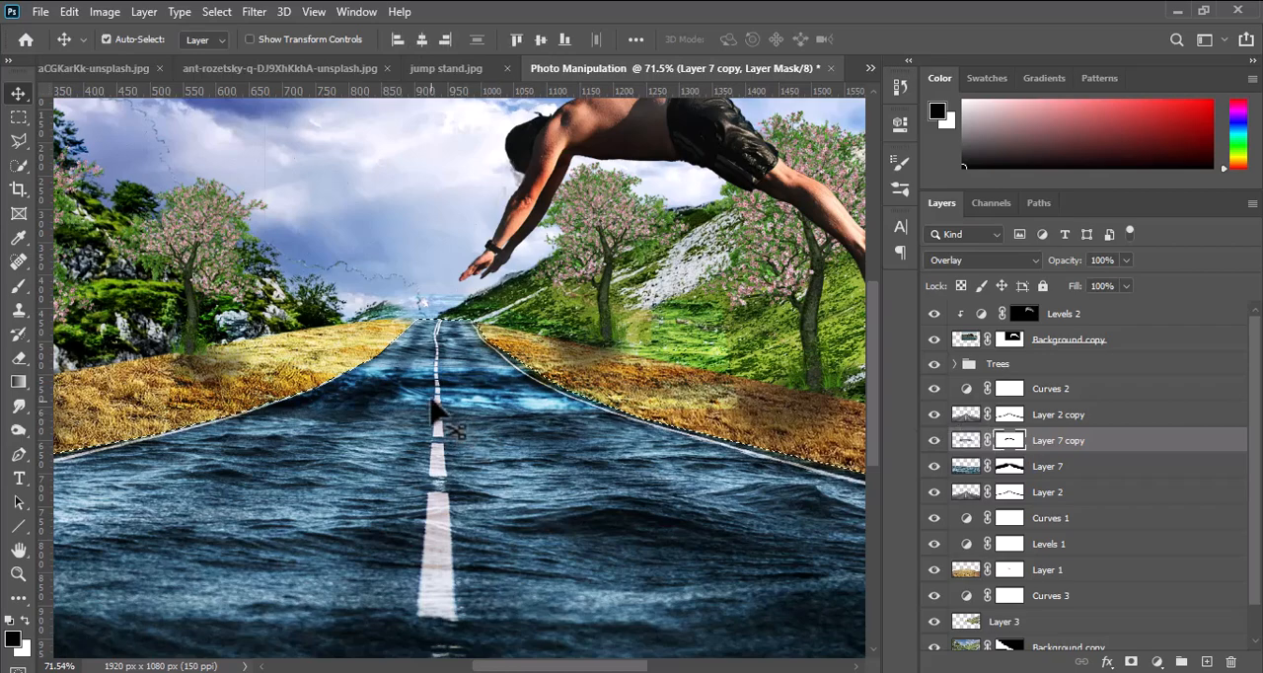
left_click(216, 11)
left_click(234, 84)
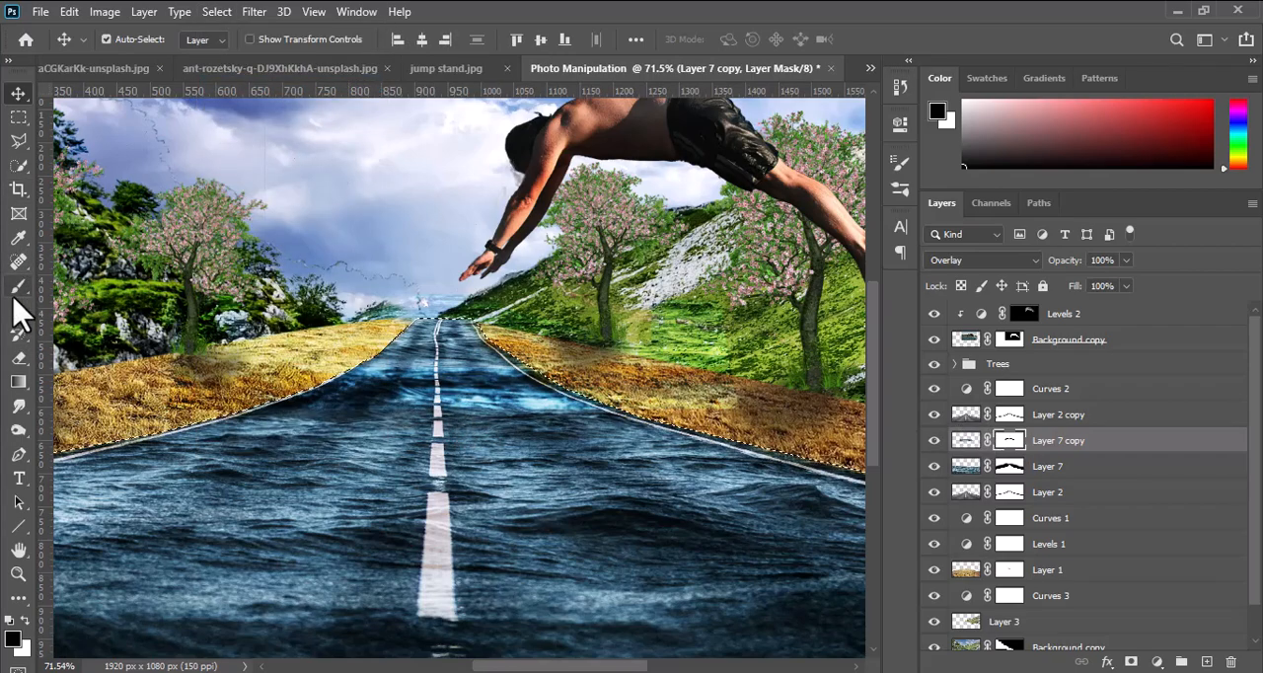
Paint black on Layer 7 copy's mask over the areas beside and above the distant road, and deselect.
left_click(17, 286)
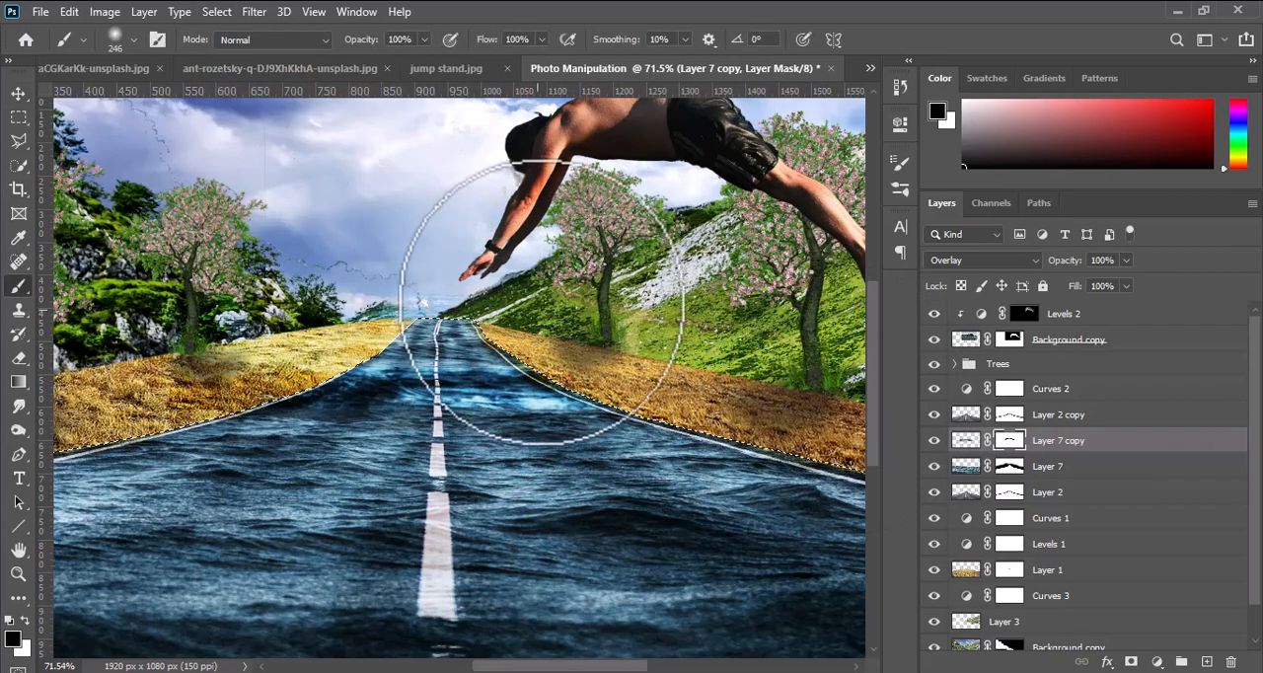
mouse_move(181, 292)
left_mouse_down()
mouse_move(49, 324)
mouse_move(204, 261)
mouse_move(248, 337)
mouse_move(332, 359)
left_mouse_up()
scroll(333, 360, "down", 5)
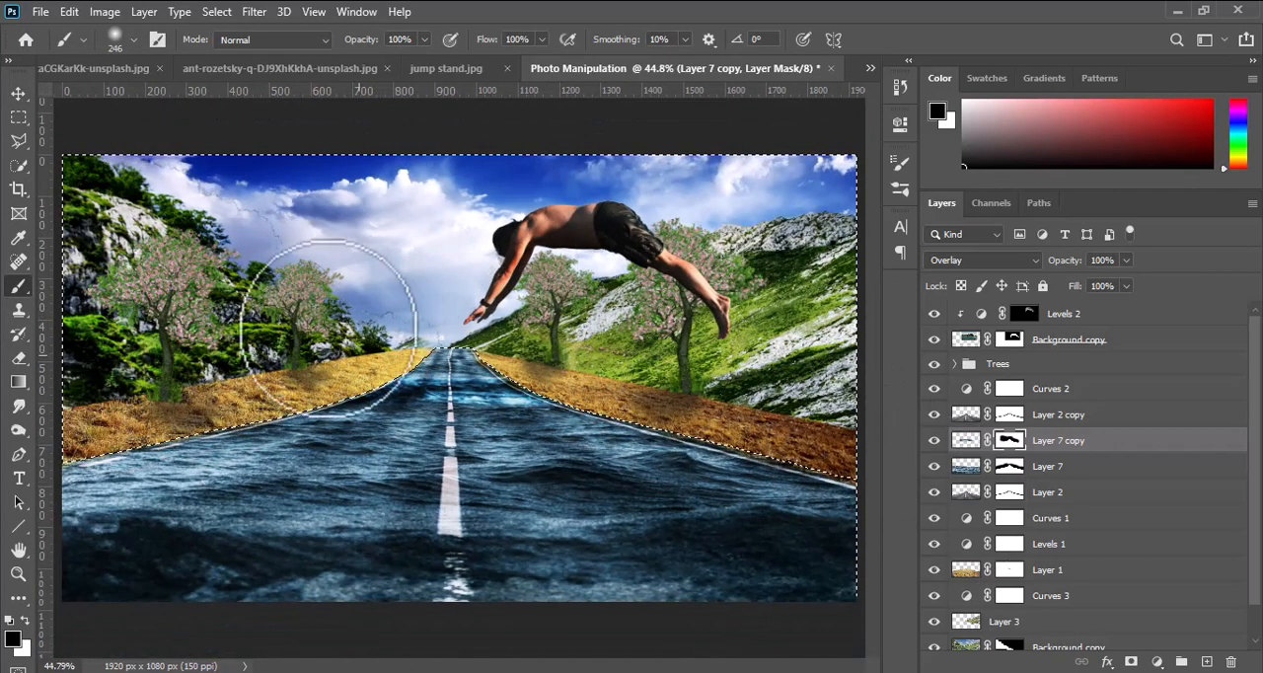
key("ctrl+d")
left_click(18, 93)
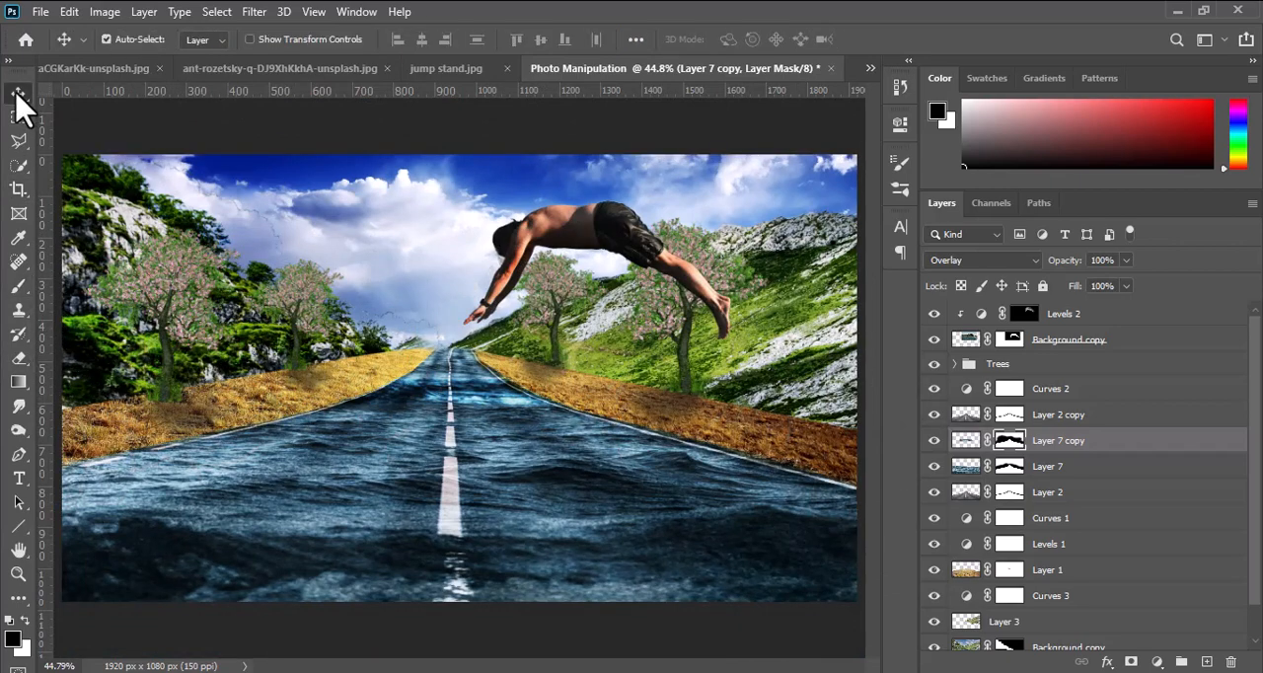
scroll(523, 483, "down", 2)
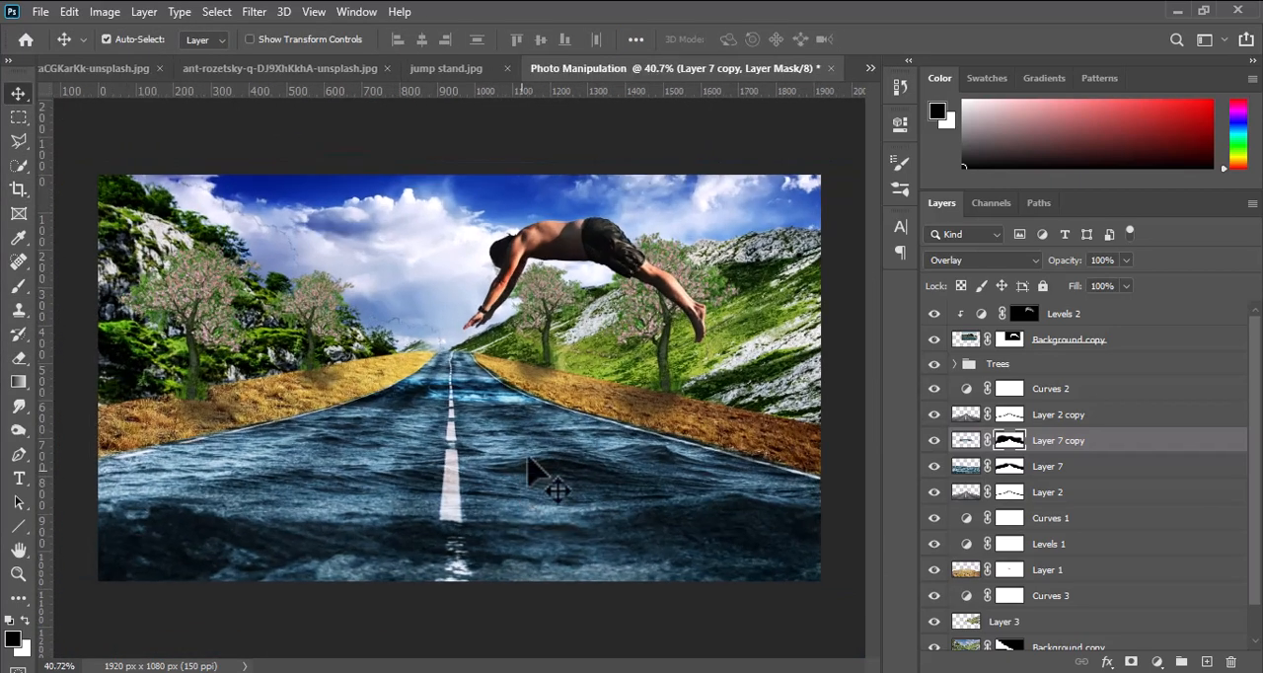
Rotate the diving man counterclockwise by about 18° so his hands point down toward the road, and apply the transform.
left_click(636, 277)
left_click(967, 340)
key("ctrl+t")
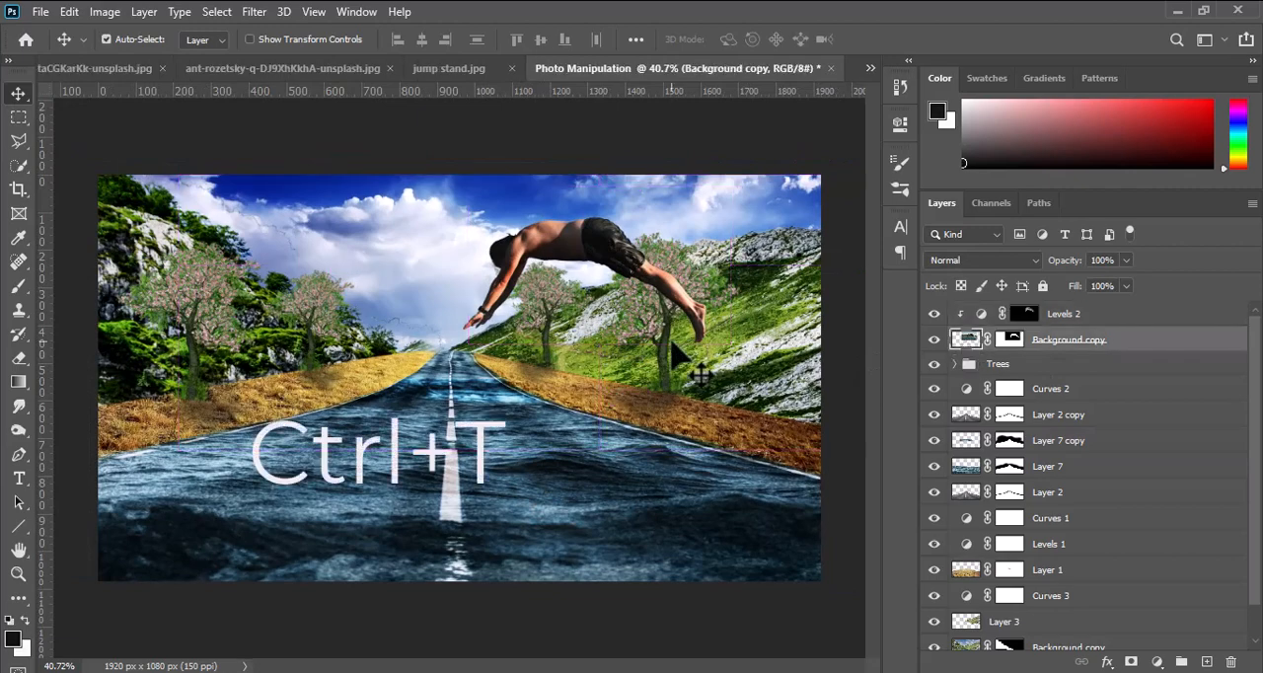
left_click_drag(765, 380, 821, 307)
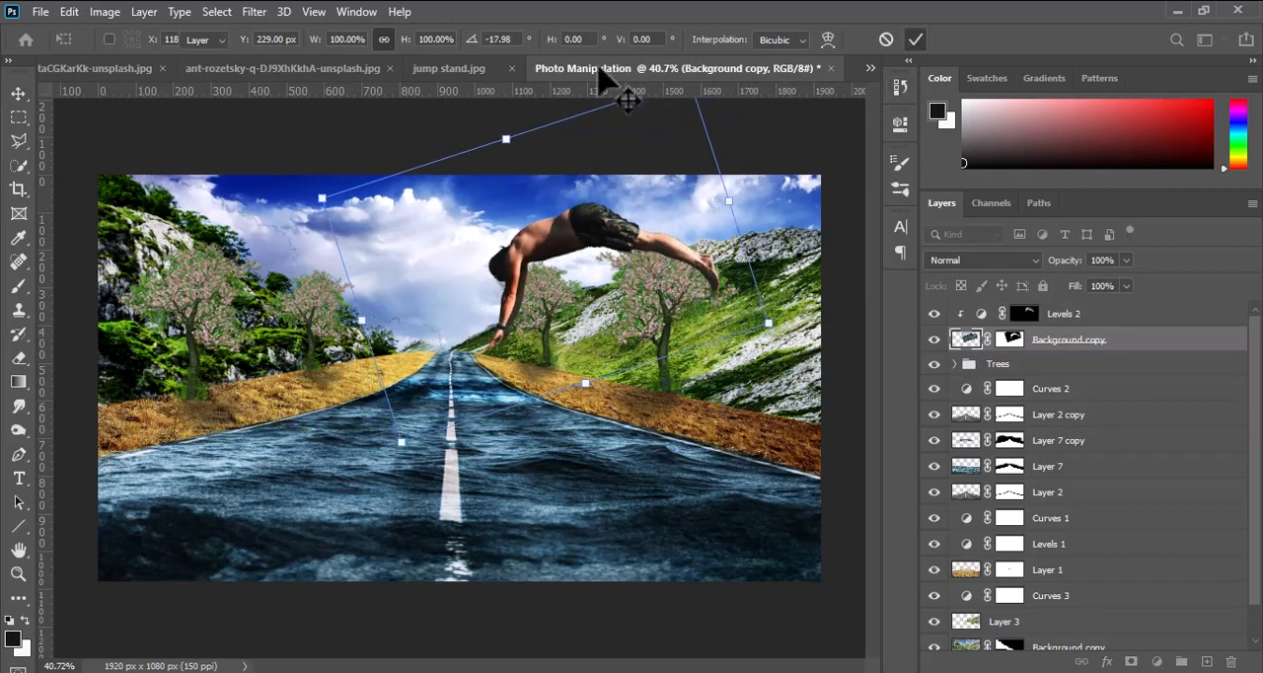
key("Return")
Close the sea photo and the diver source photo without saving their changes.
left_click(375, 68)
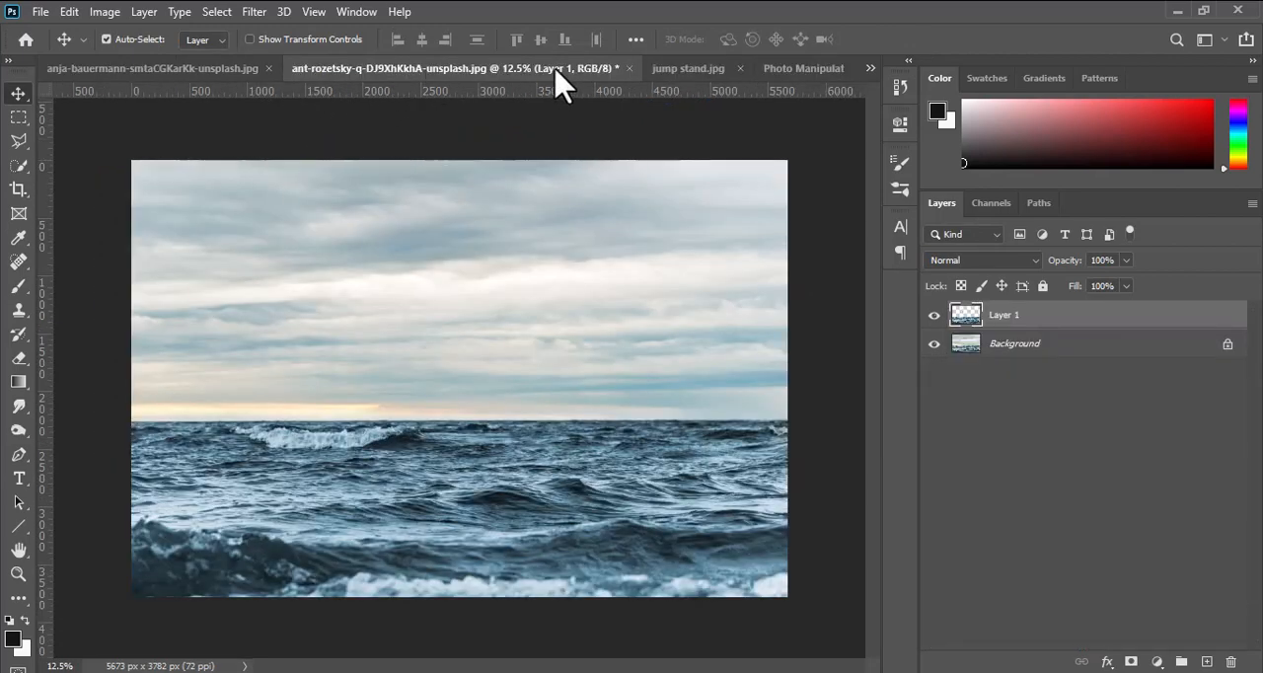
left_click(629, 68)
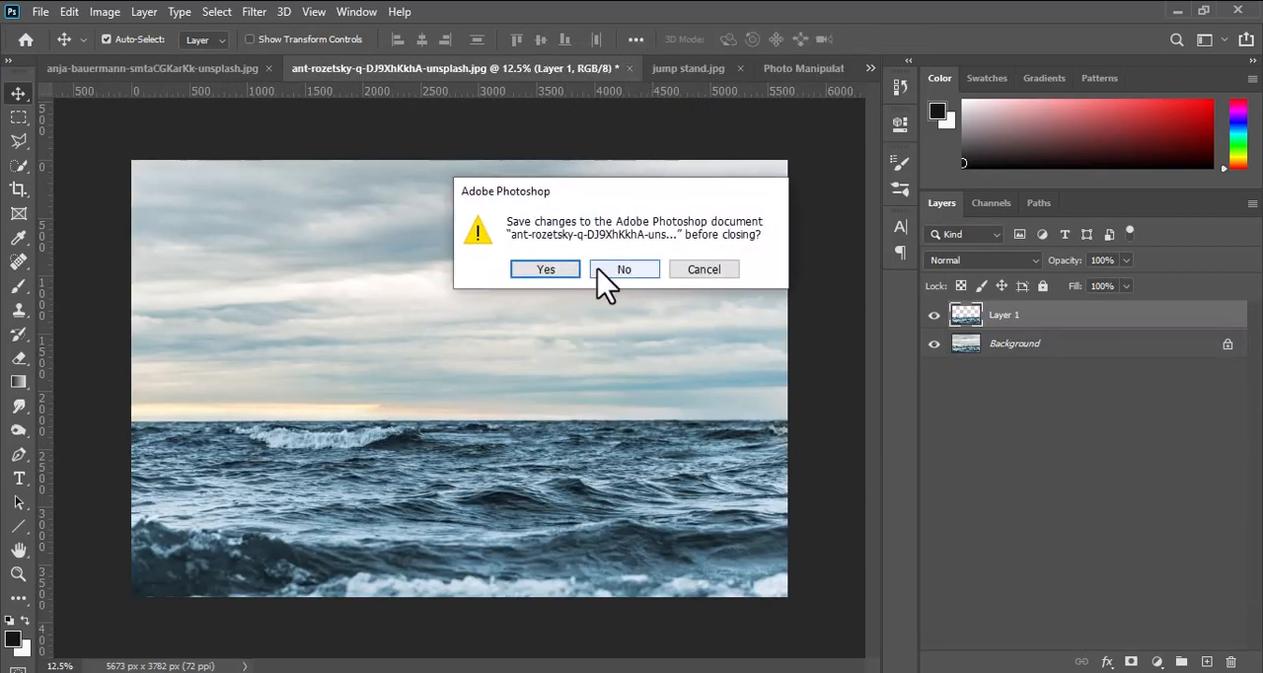
left_click(597, 270)
left_click(197, 69)
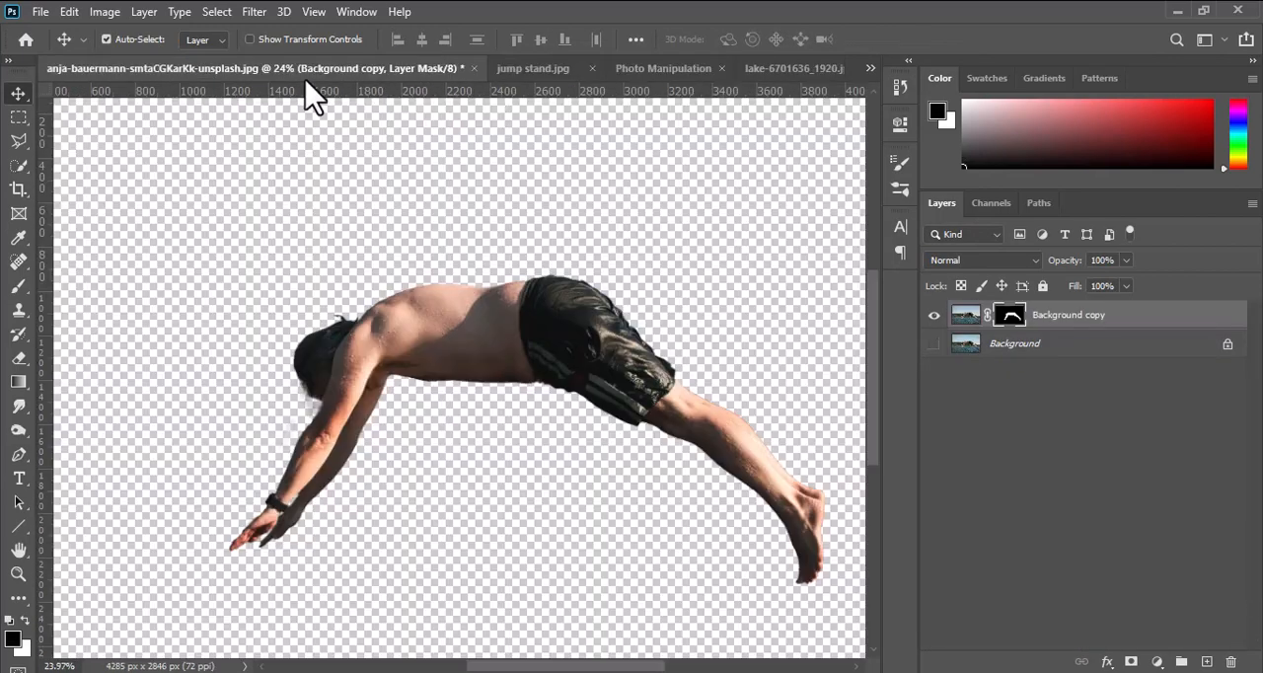
left_click(474, 68)
left_click(622, 270)
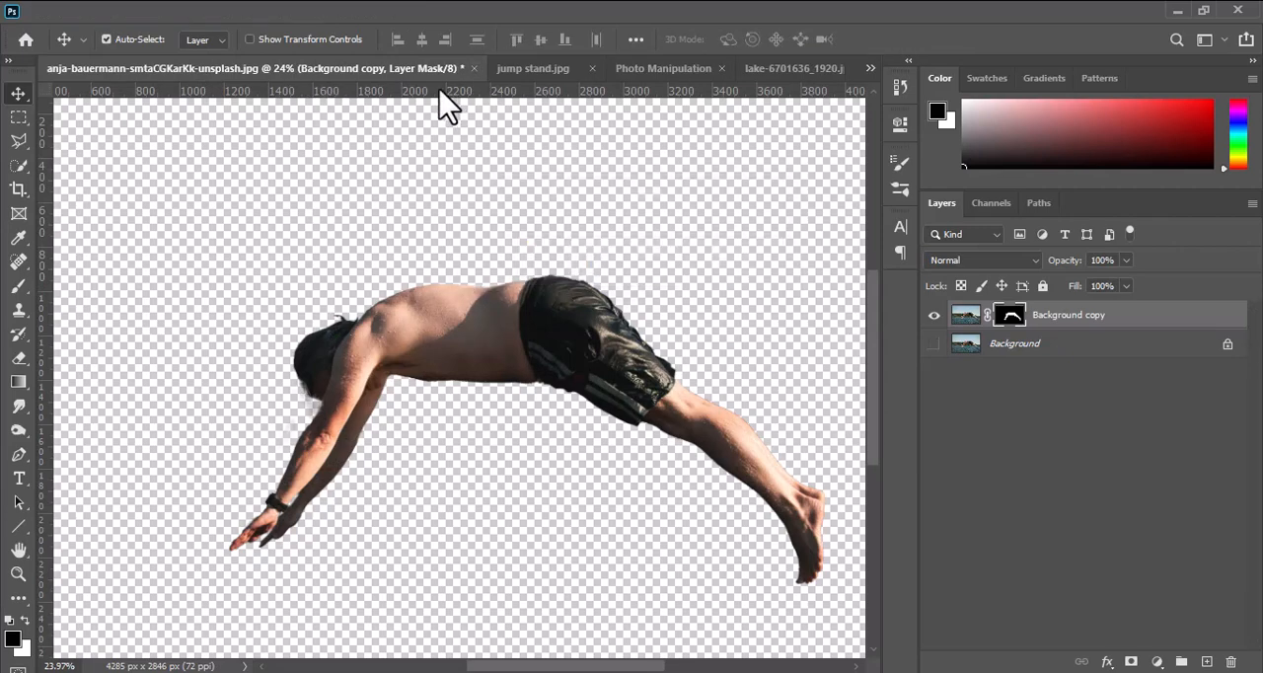
Cut out the pier platform in jump stand.jpg with a layer mask and bring it into the Photo Manipulation document.
left_click(220, 69)
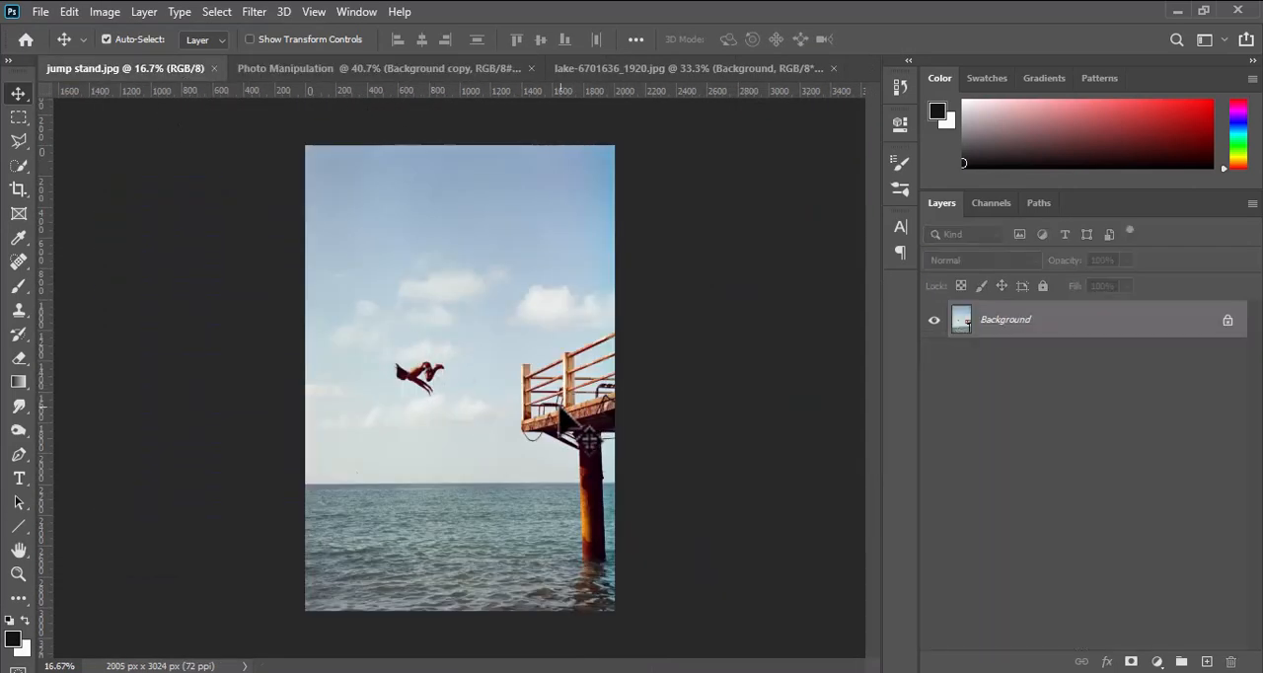
left_click(14, 166)
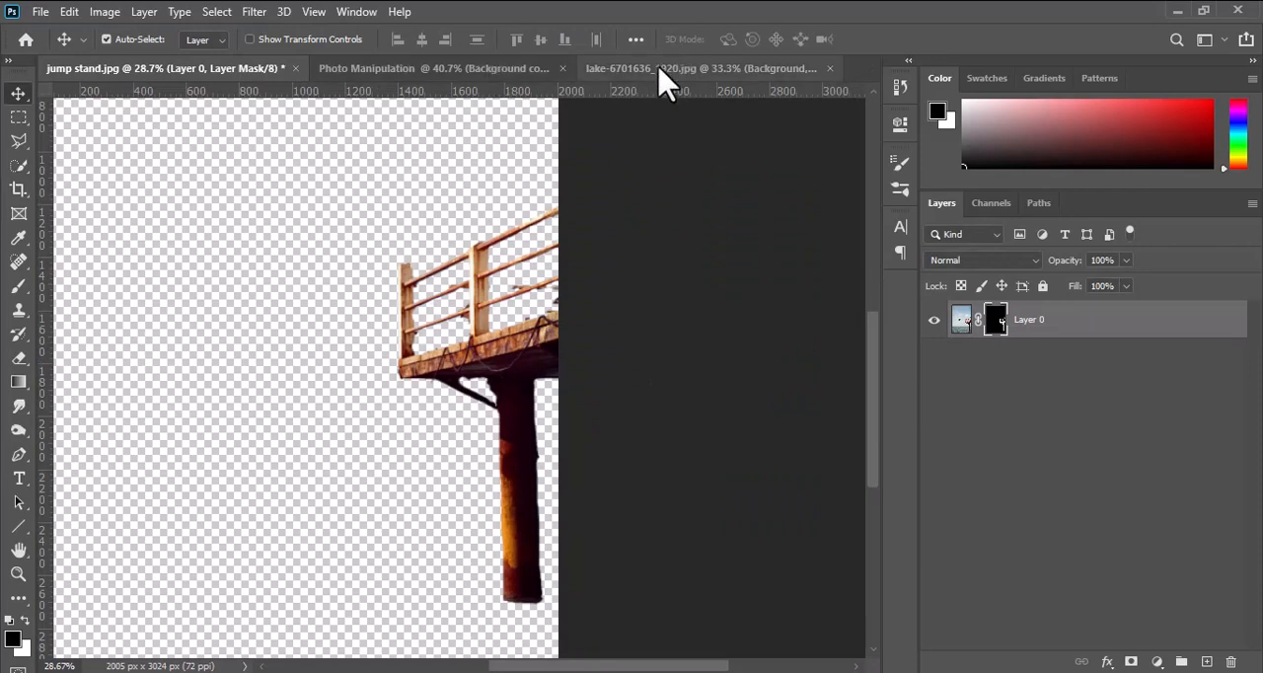
mouse_move(430, 373)
left_mouse_down()
mouse_move(390, 380)
mouse_move(779, 69)
mouse_move(296, 81)
mouse_move(415, 84)
mouse_move(474, 231)
mouse_move(735, 395)
left_mouse_up()
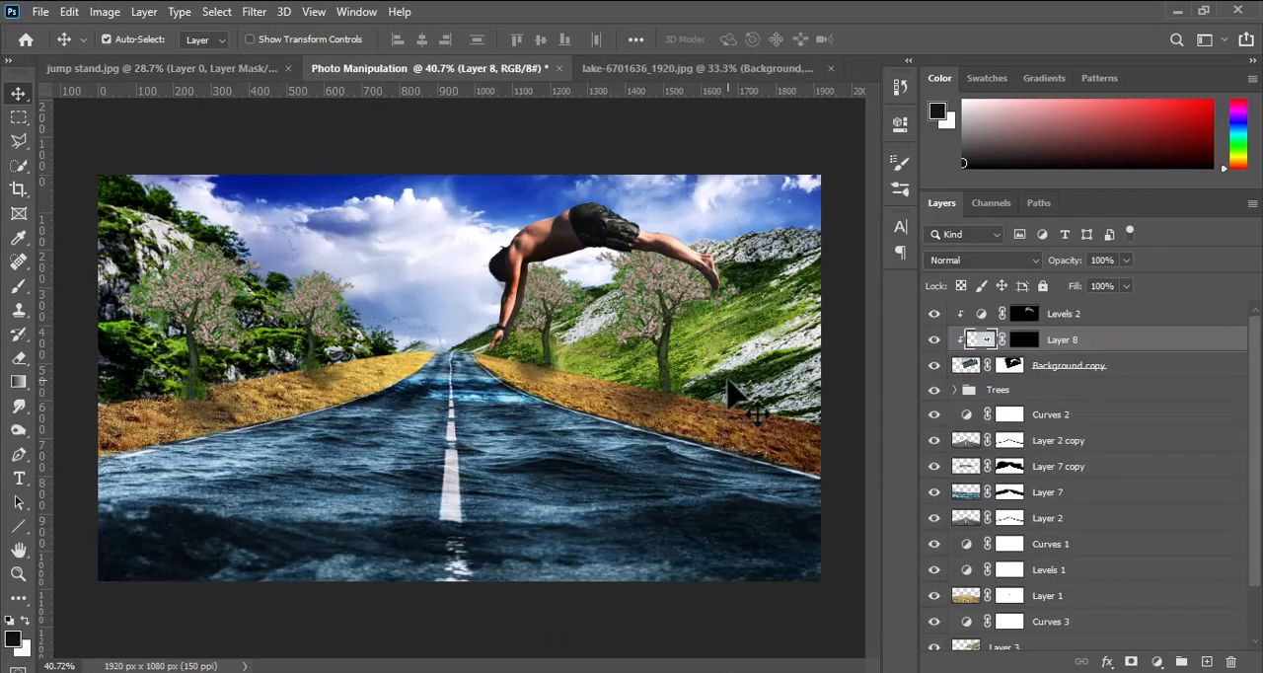
Place the jump stand's Layer 8 above Levels 2 and release its clipping mask.
left_click_drag(1092, 341, 1086, 302)
right_click(1096, 315)
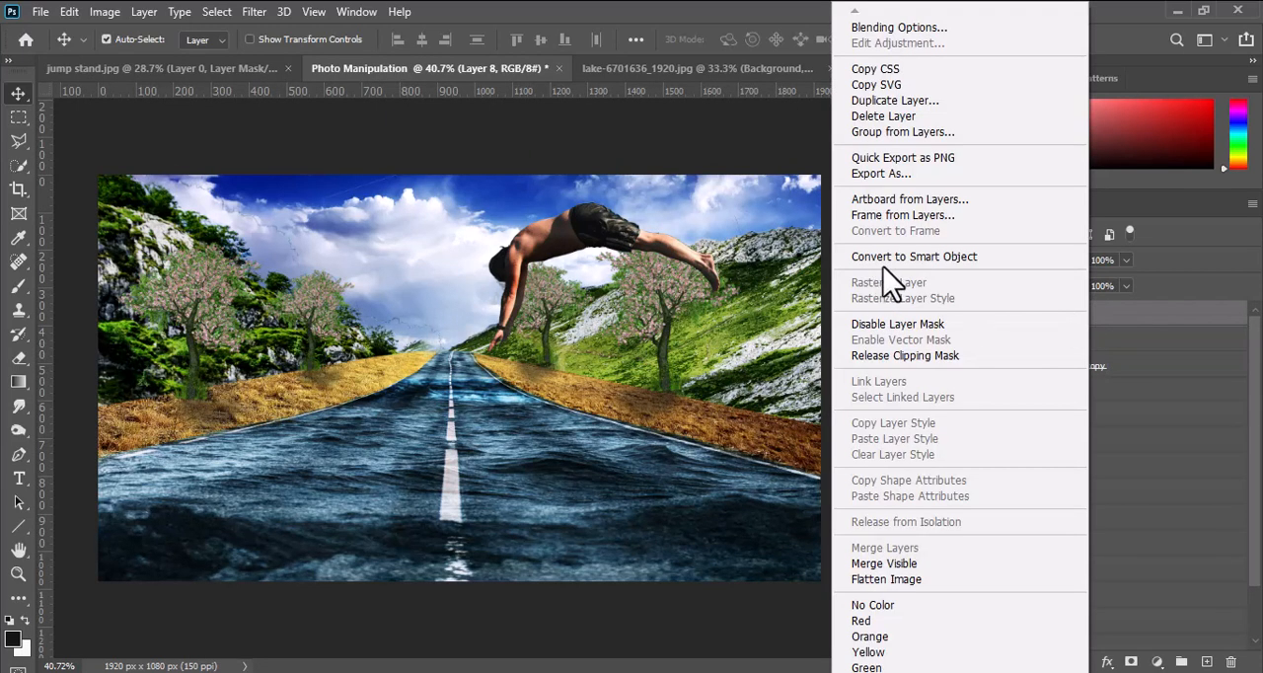
left_click(888, 357)
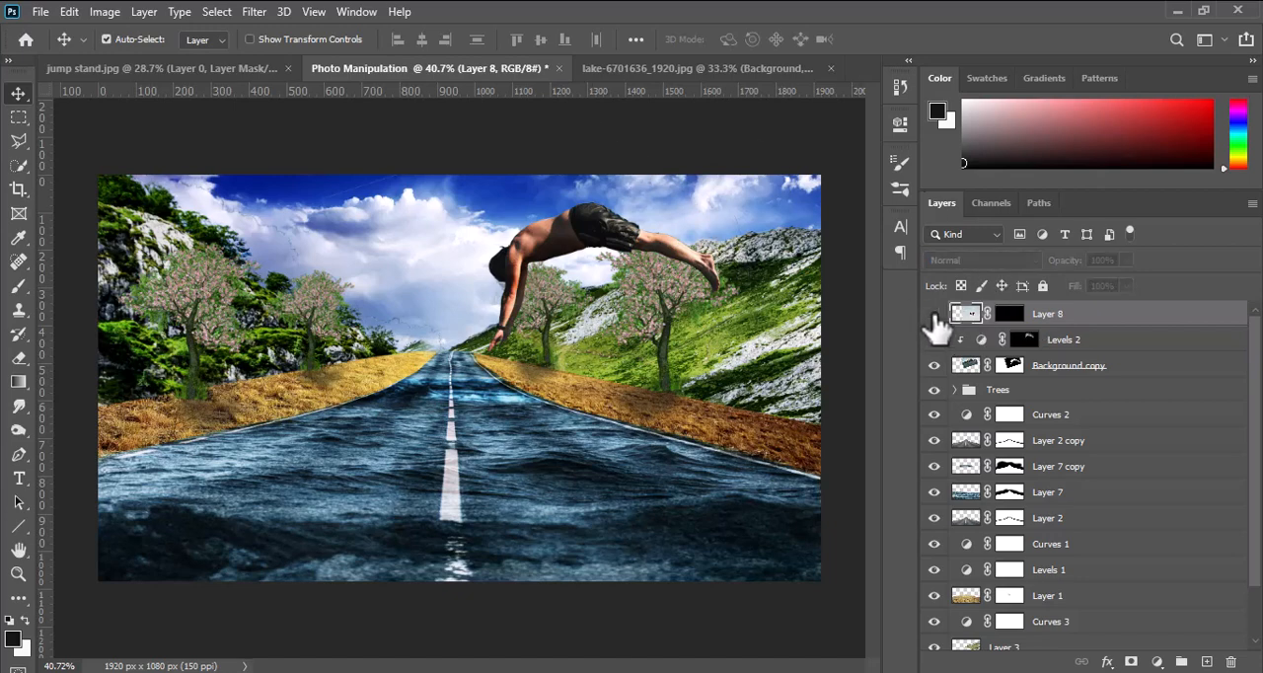
Scale the jump stand on Layer 8 down to about 42% beside the road.
scroll(675, 352, "down", 4)
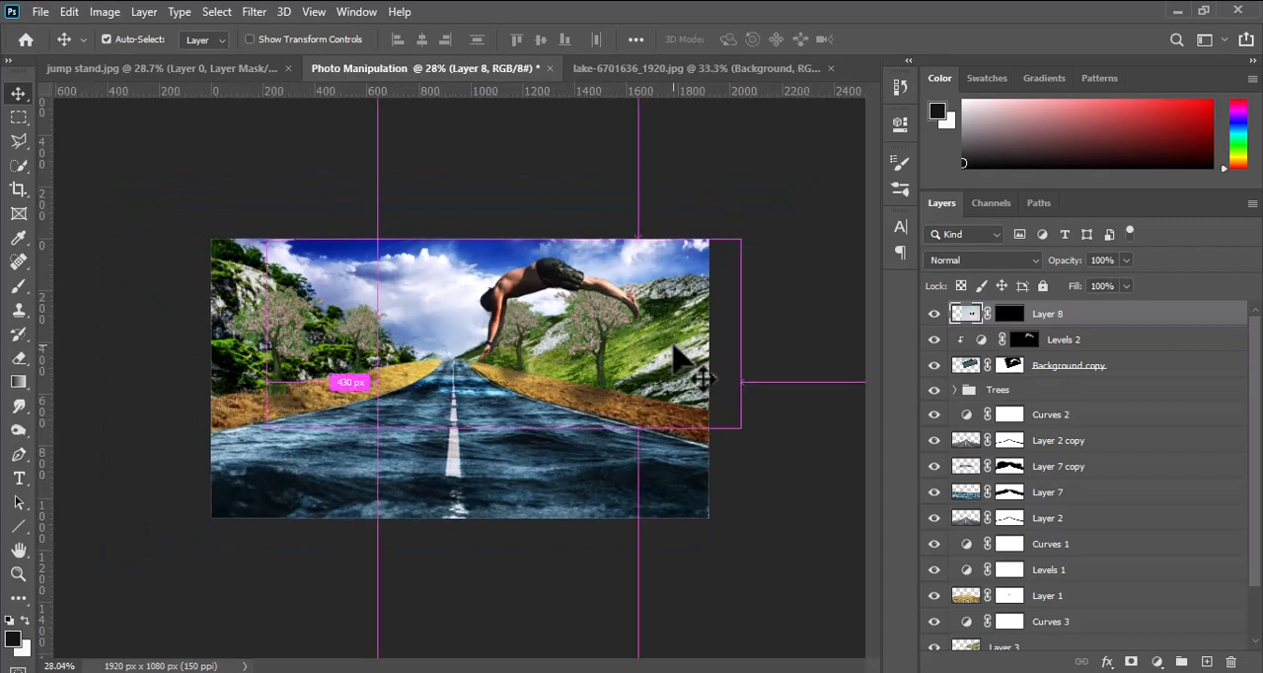
key("ctrl+t")
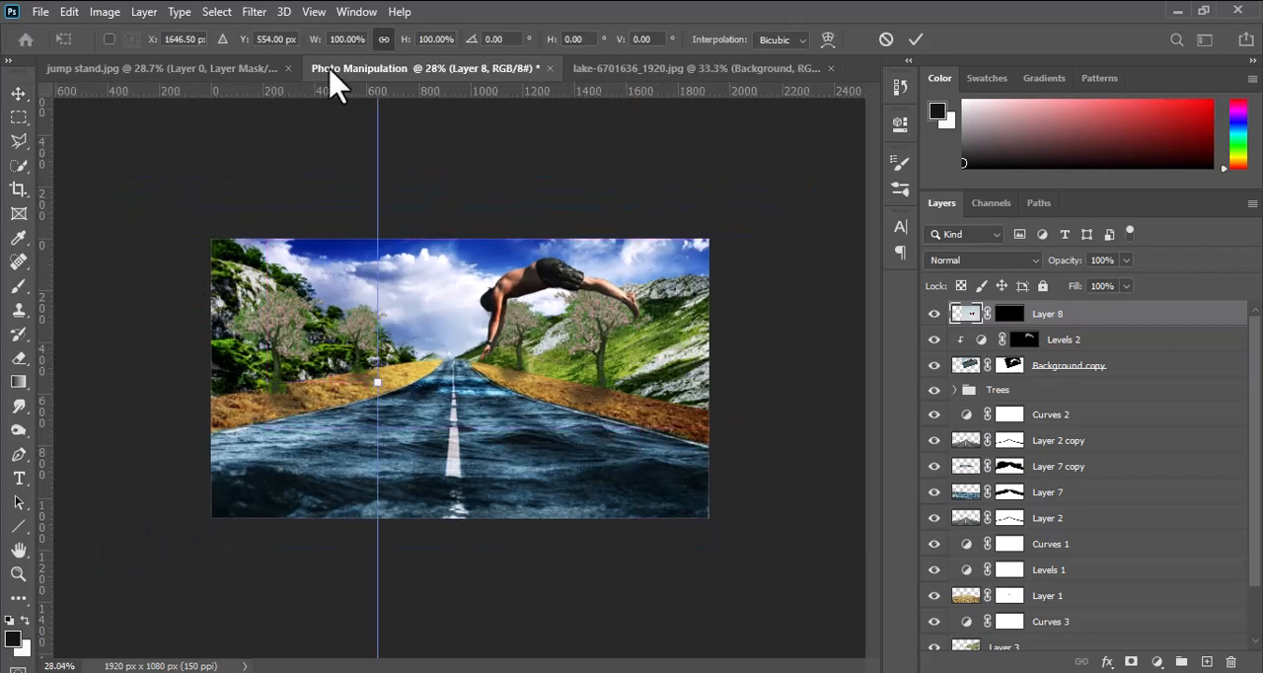
left_click_drag(409, 41, 347, 48)
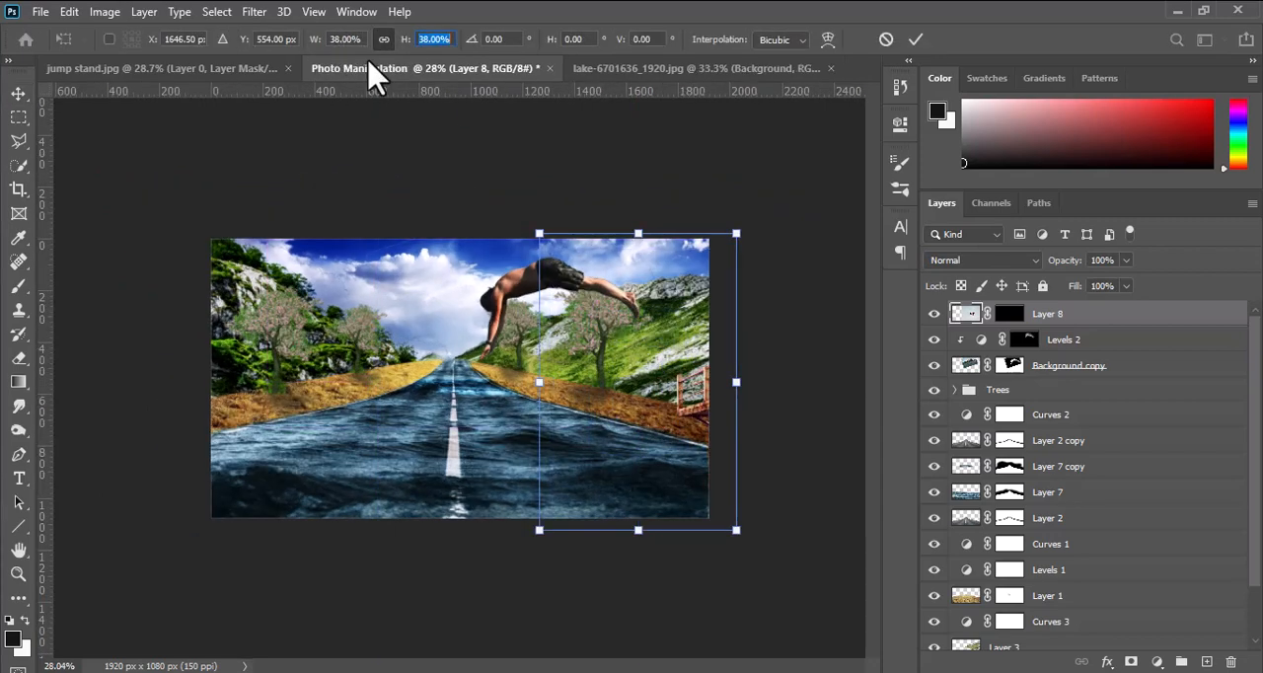
left_click_drag(674, 405, 648, 326)
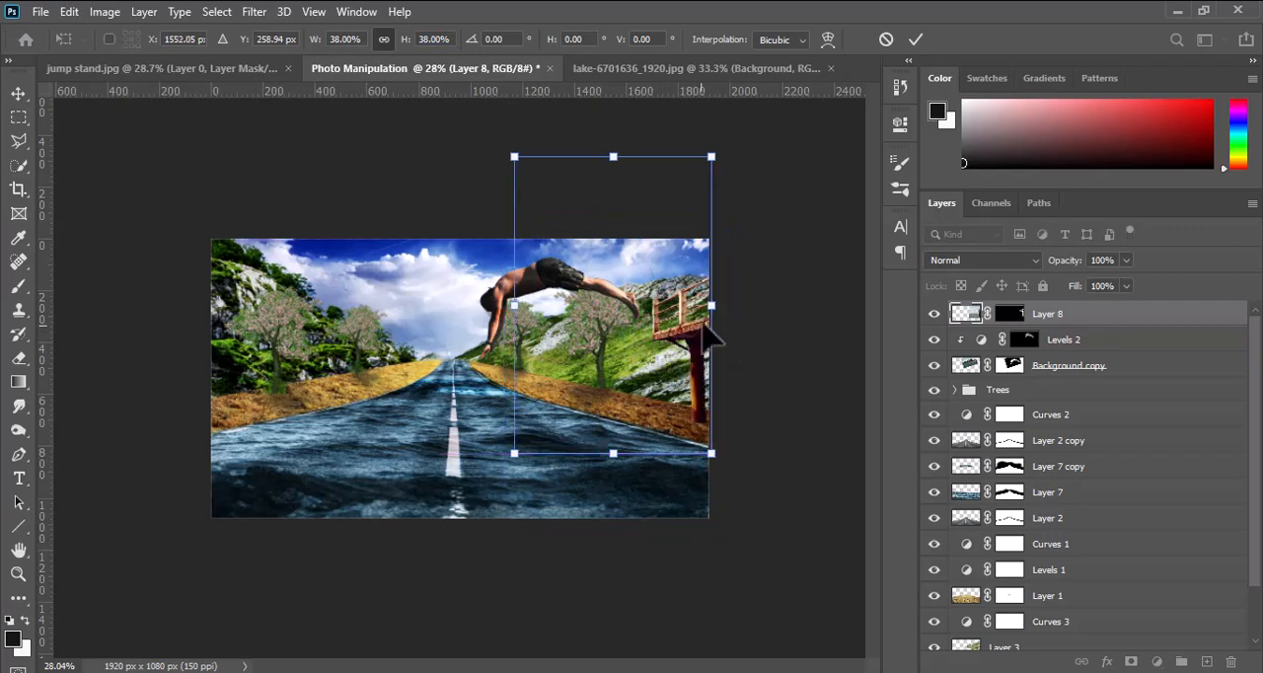
left_click_drag(711, 156, 720, 136)
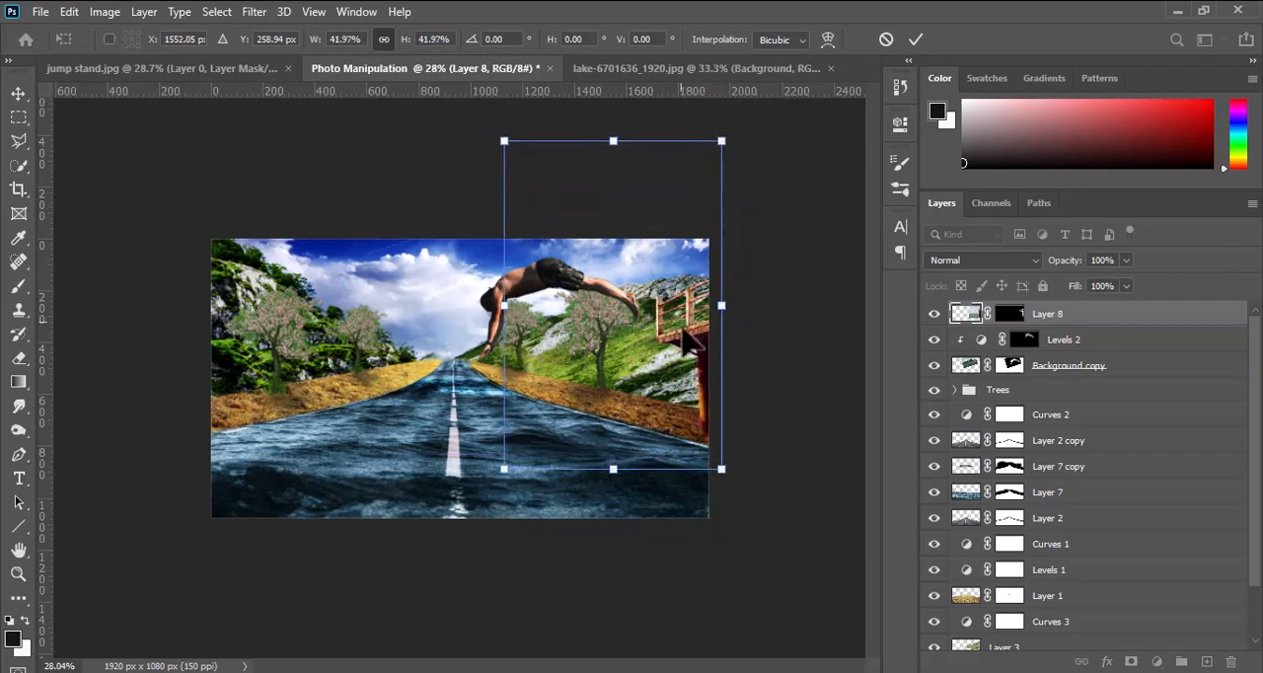
Position the jump stand against the image's right edge with its pillar on the roadside behind the diver's feet, and apply the transform.
left_click_drag(696, 301, 702, 303)
key("ctrl+0")
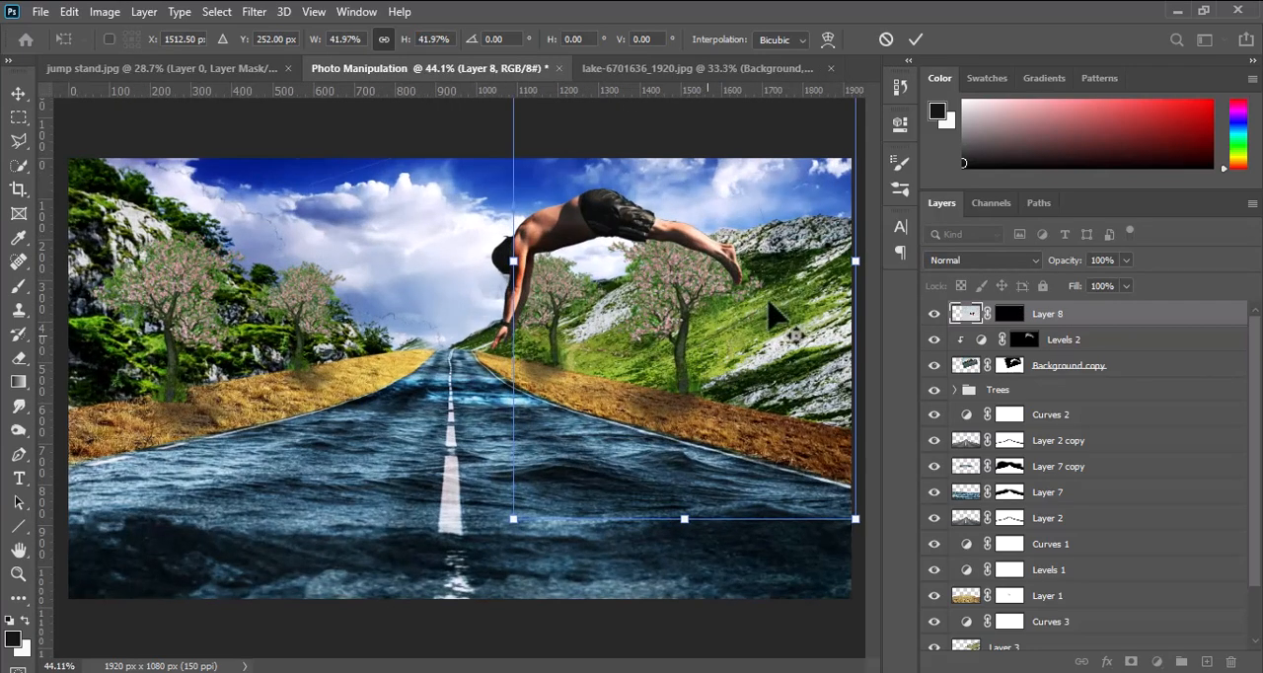
scroll(649, 298, "up", 1)
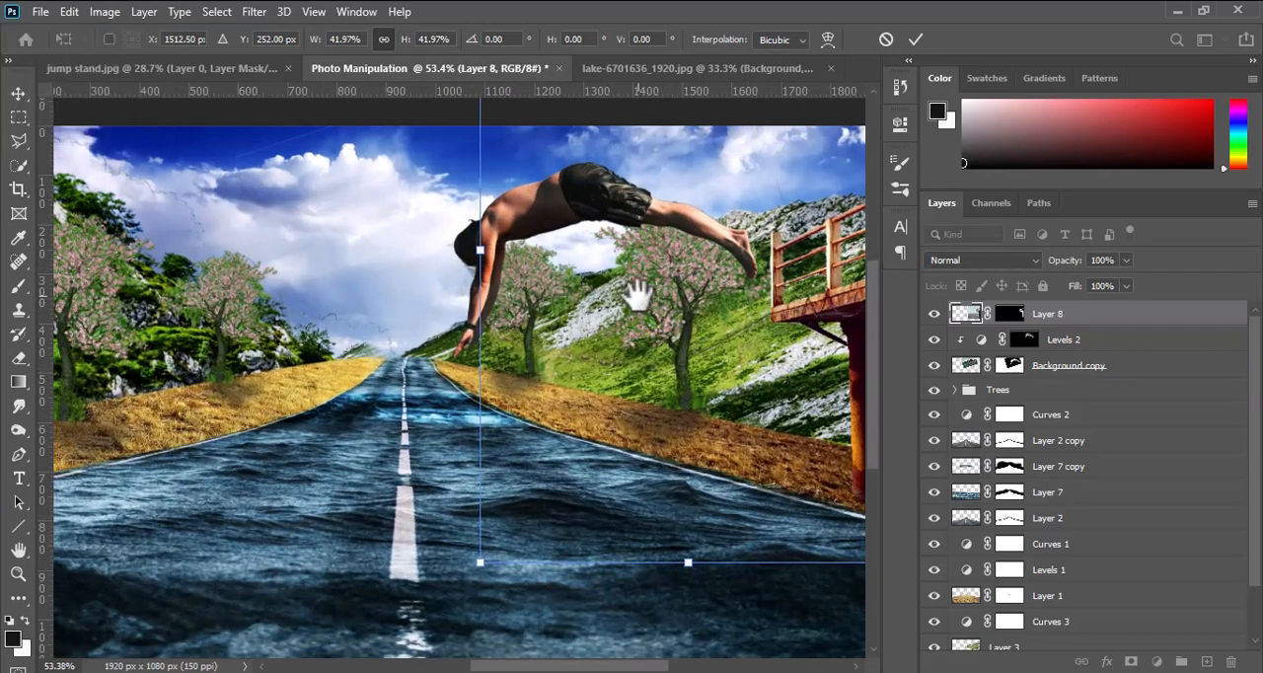
scroll(638, 287, "up", 2)
left_click_drag(632, 293, 549, 307)
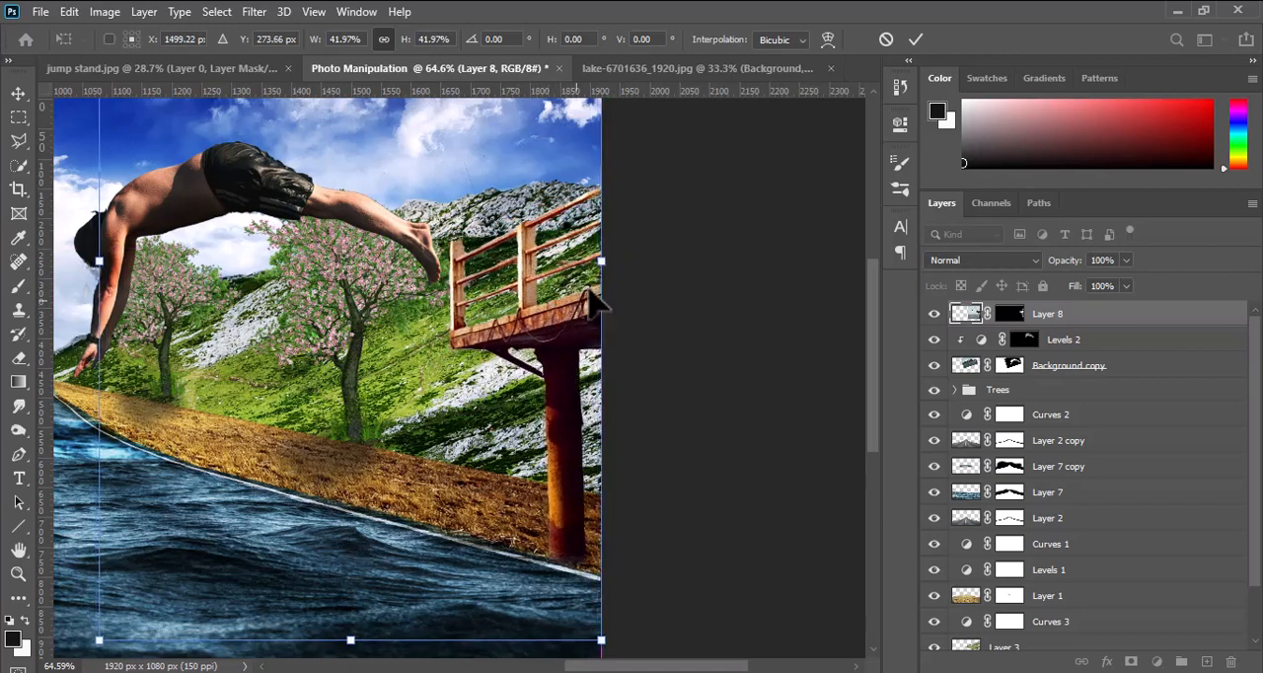
left_click(917, 40)
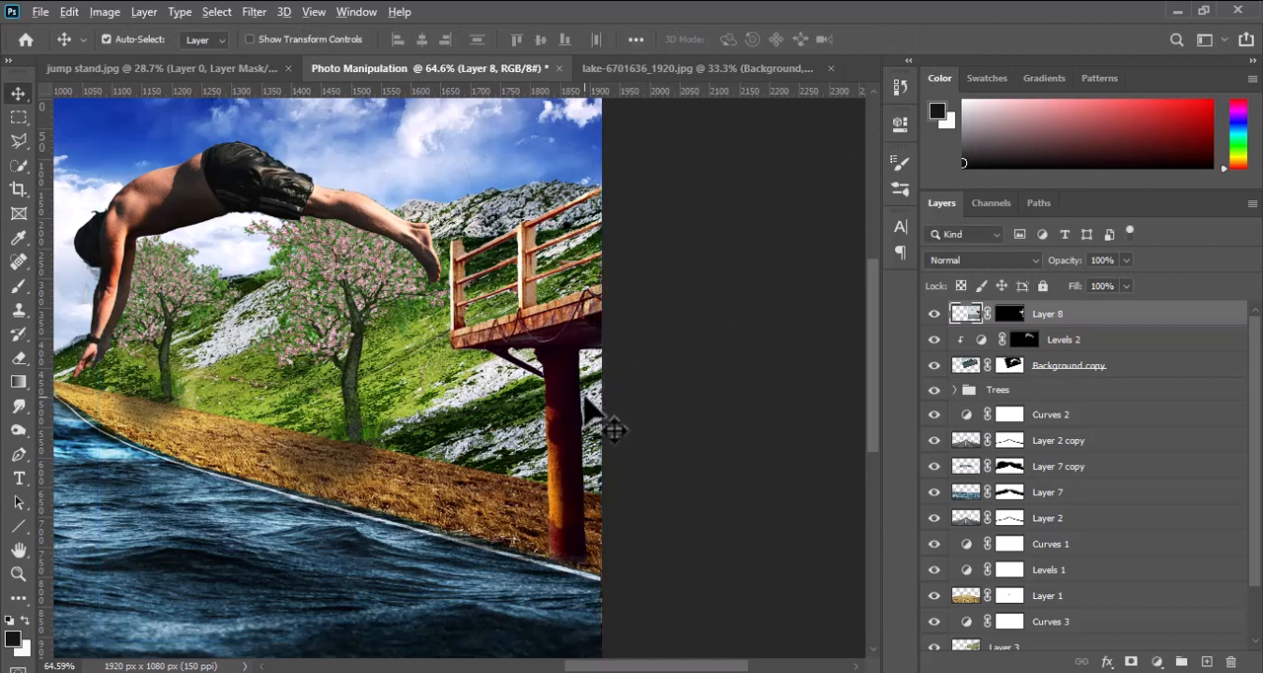
Add one empty layer directly beneath the jump stand's Layer 8, removing the surplus Layer 10.
scroll(612, 430, "down", 1)
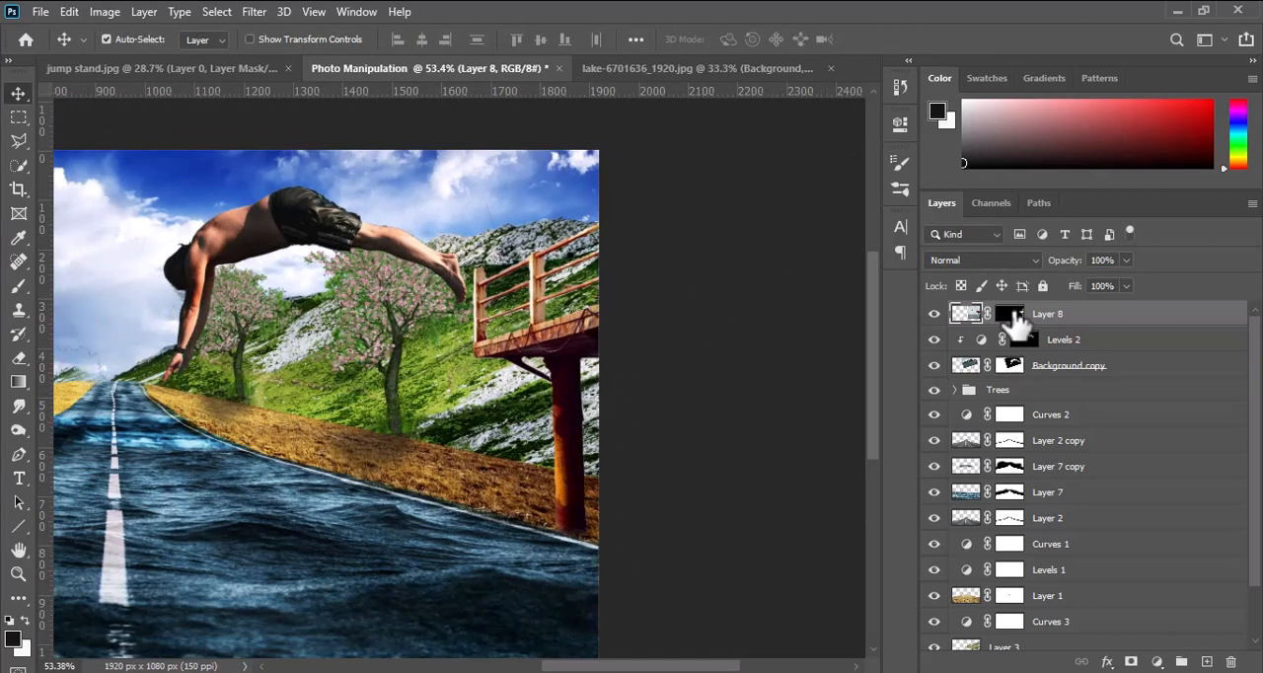
left_click(1206, 663, "ctrl")
left_click(1206, 662, "ctrl")
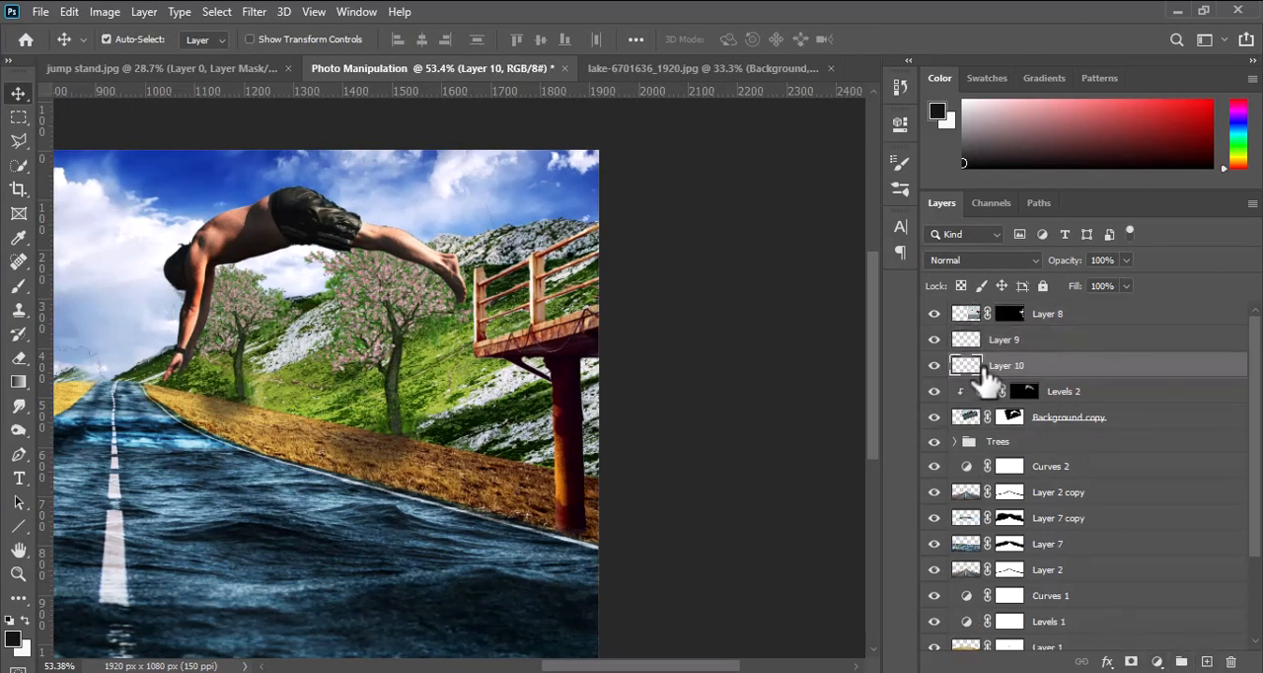
key("Delete")
left_click(987, 340)
Paint a black shadow at the pillar's foot on Layer 9 with a soft 78 px brush at 48% opacity and 64% flow.
key("b")
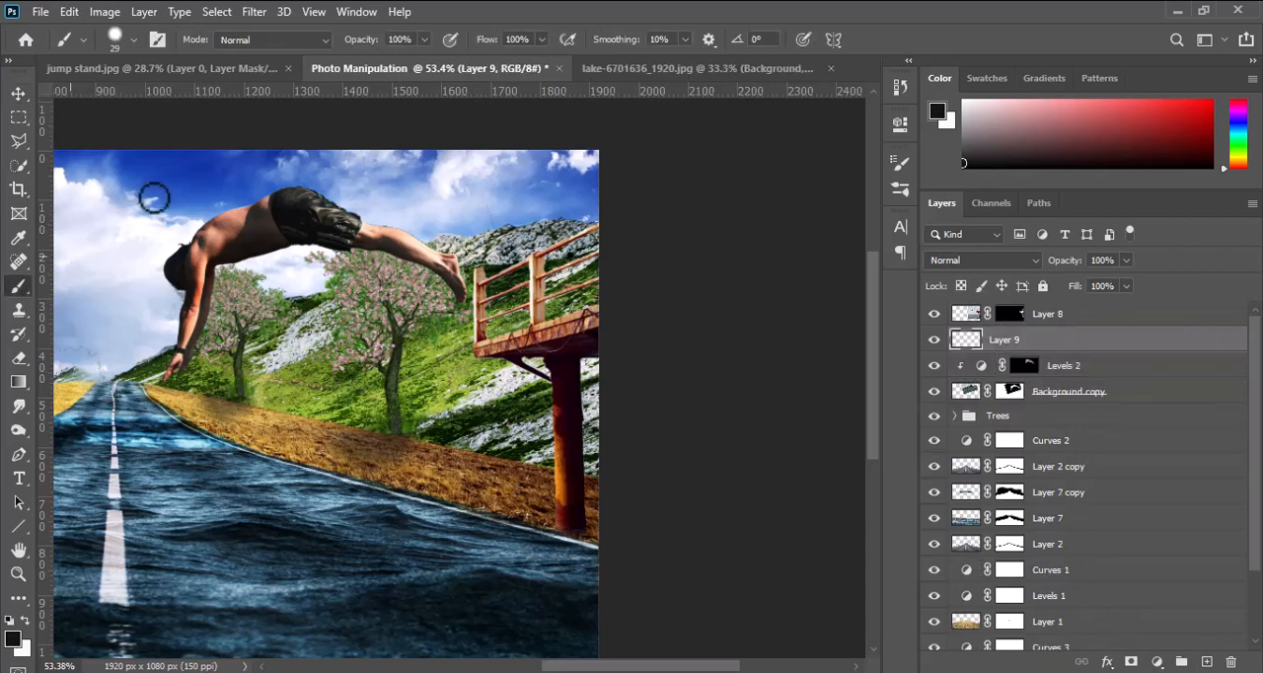
left_click_drag(427, 42, 393, 65)
left_click(541, 40)
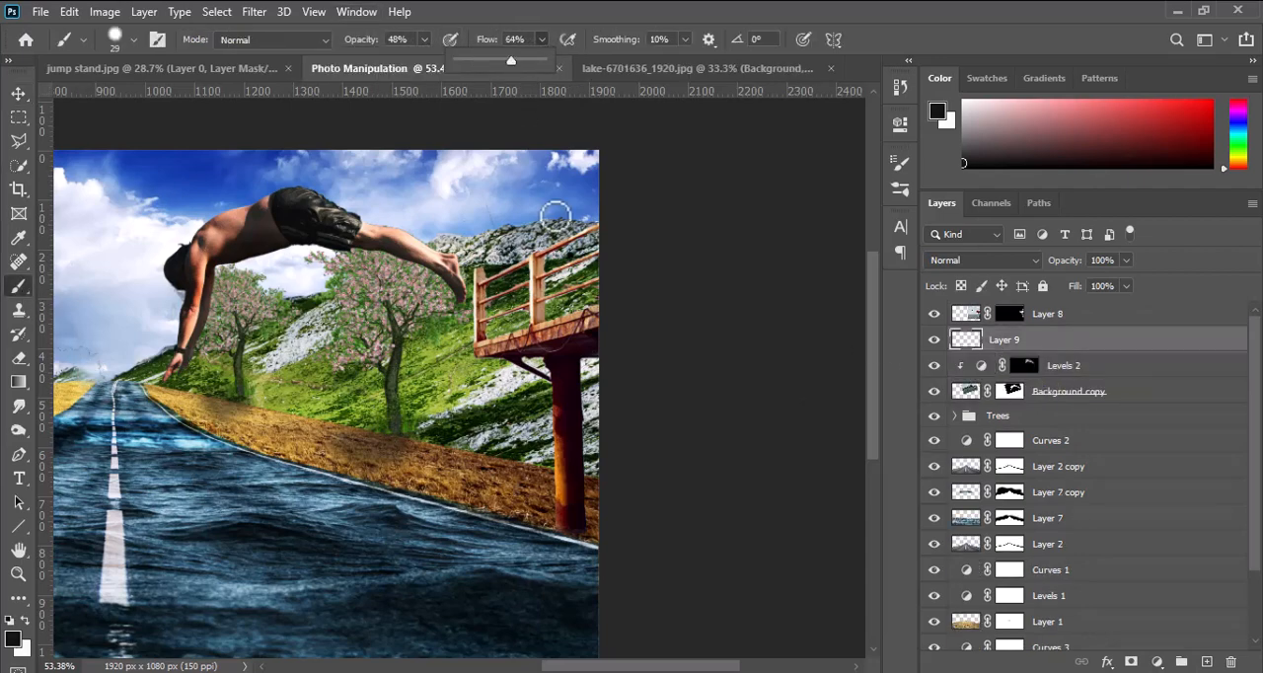
right_click(550, 297)
left_click(504, 462)
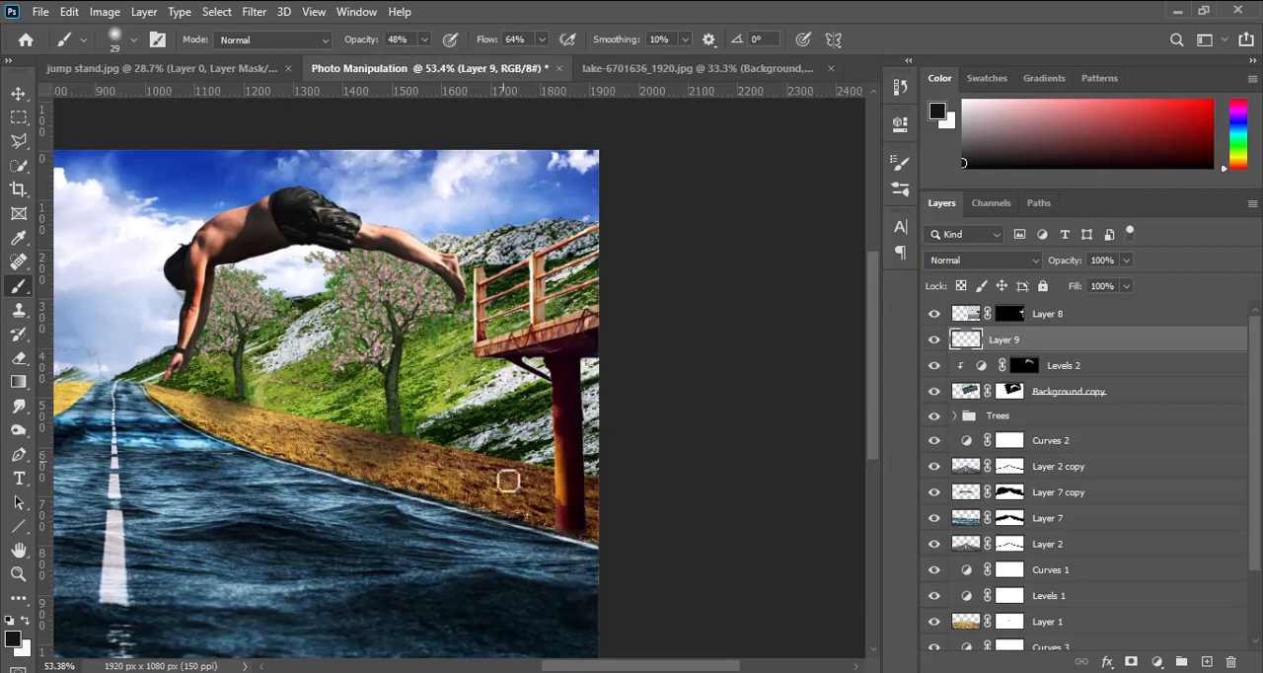
left_click_drag(524, 486, 545, 515)
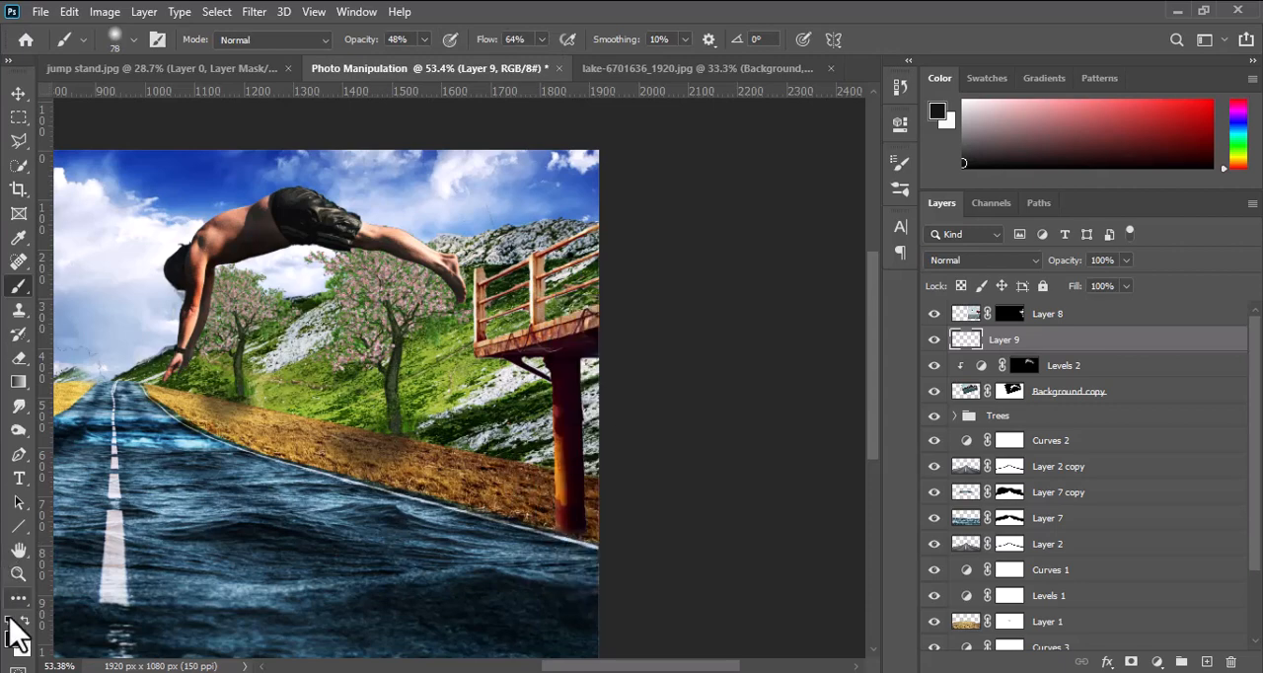
left_click(12, 634)
left_click(1174, 160)
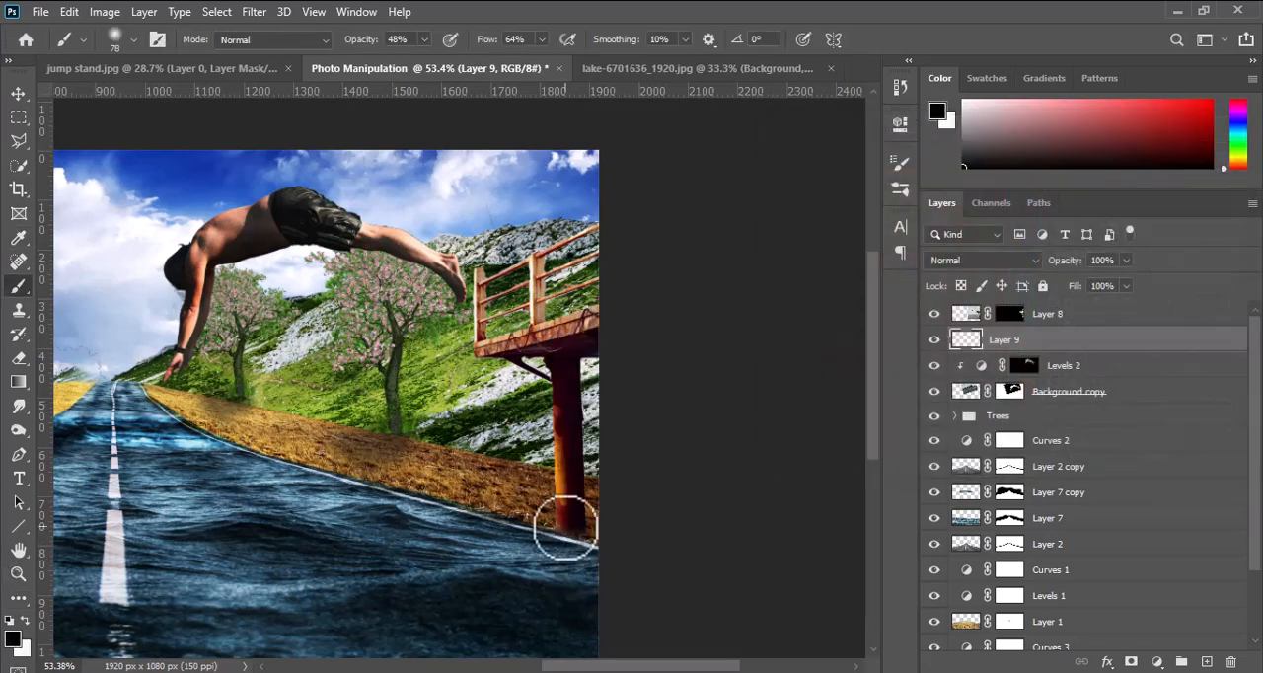
mouse_move(575, 530)
left_mouse_down()
mouse_move(516, 496)
mouse_move(609, 483)
mouse_move(556, 498)
mouse_move(524, 482)
mouse_move(485, 503)
mouse_move(519, 518)
mouse_move(480, 519)
left_mouse_up()
left_click_drag(565, 556, 512, 544)
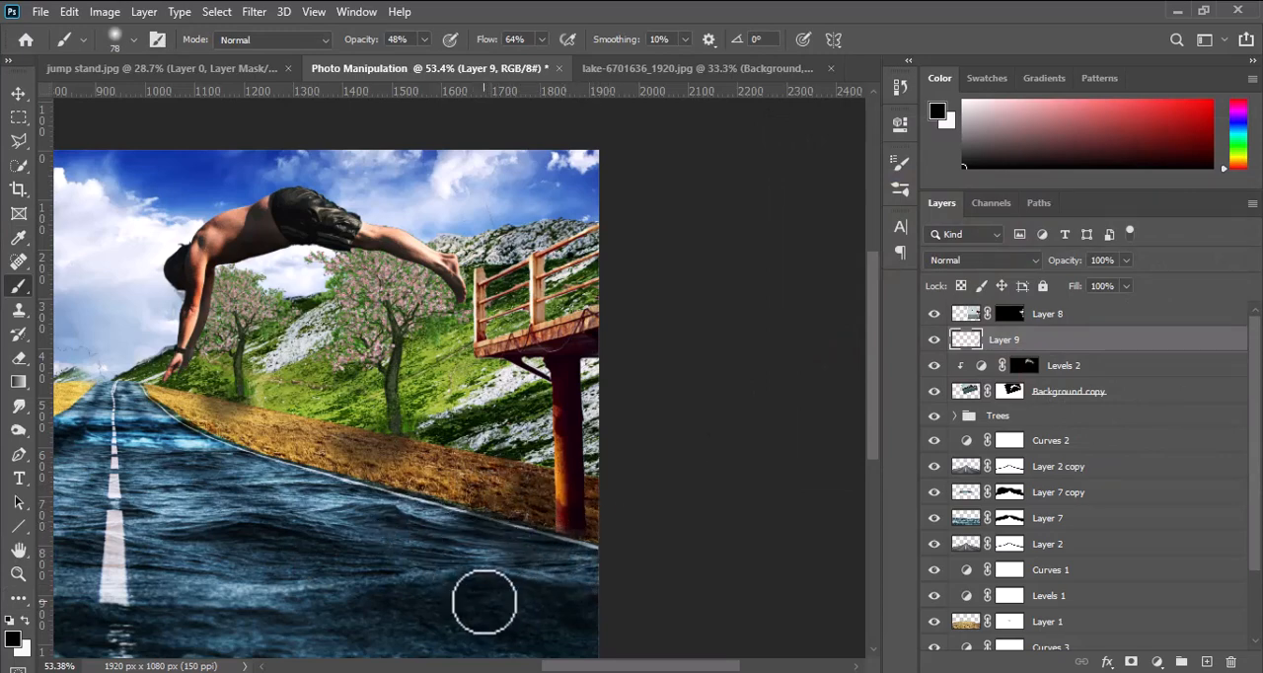
left_click(17, 93)
left_click(253, 12)
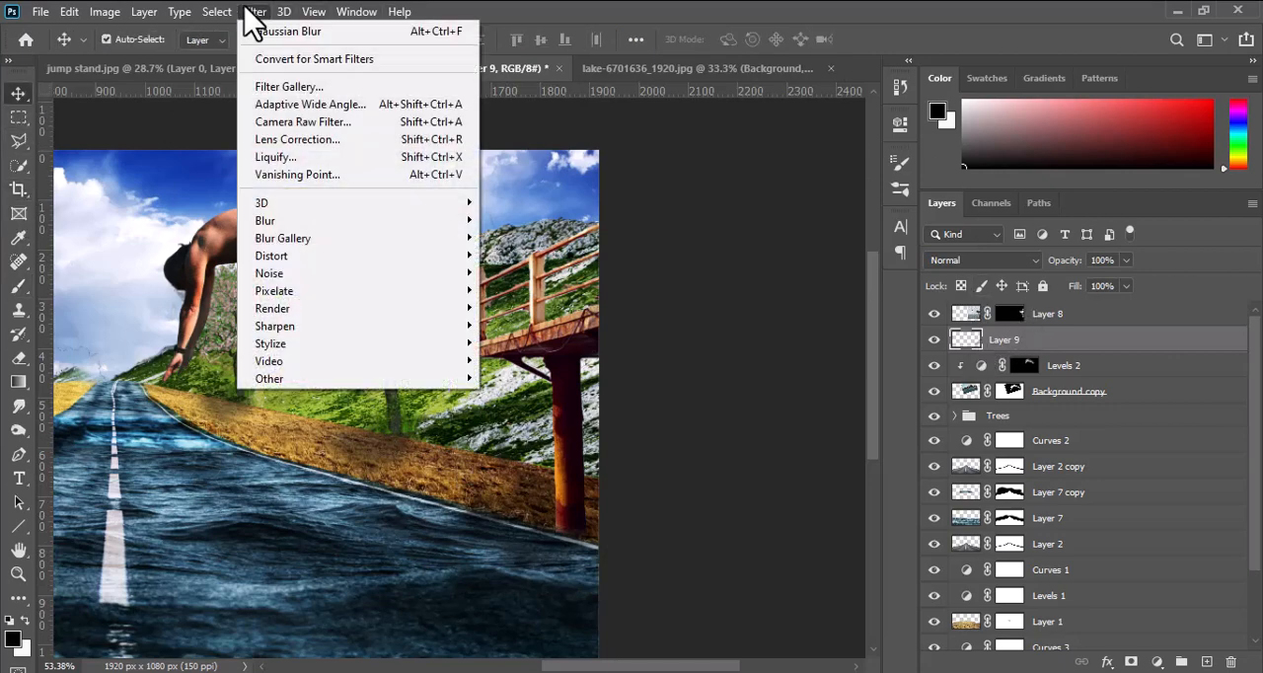
mouse_move(296, 221)
left_click(533, 290)
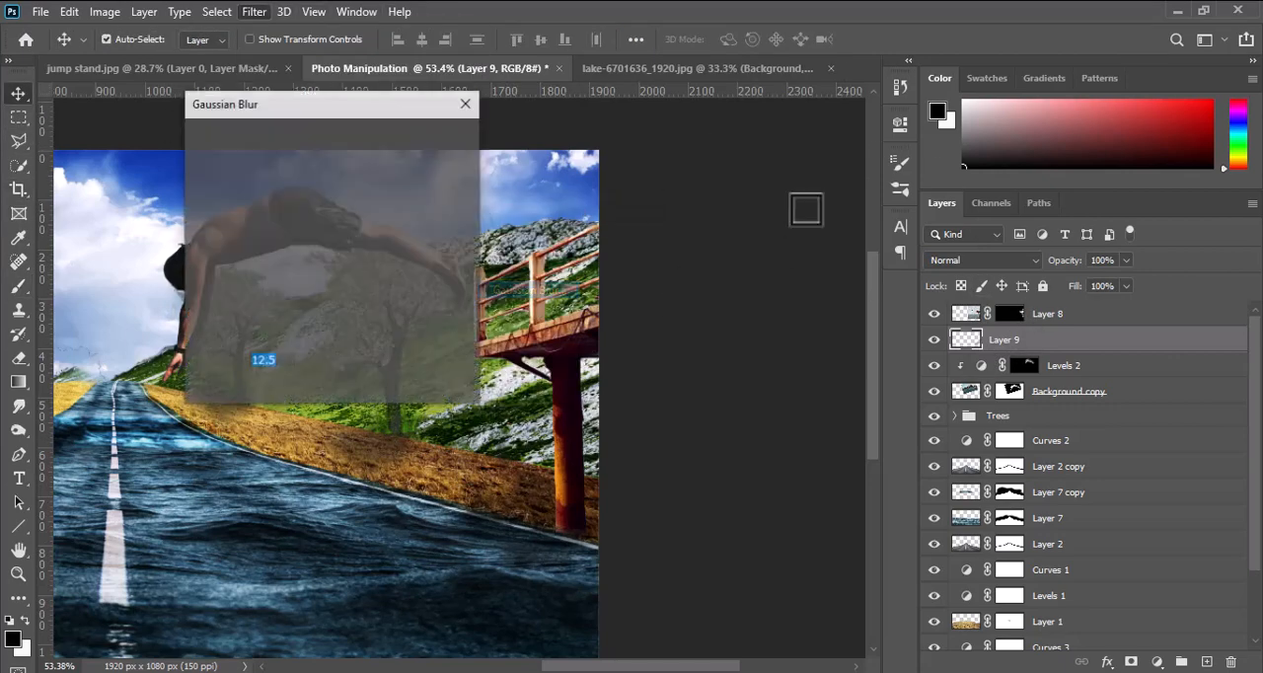
left_click_drag(527, 354, 510, 355)
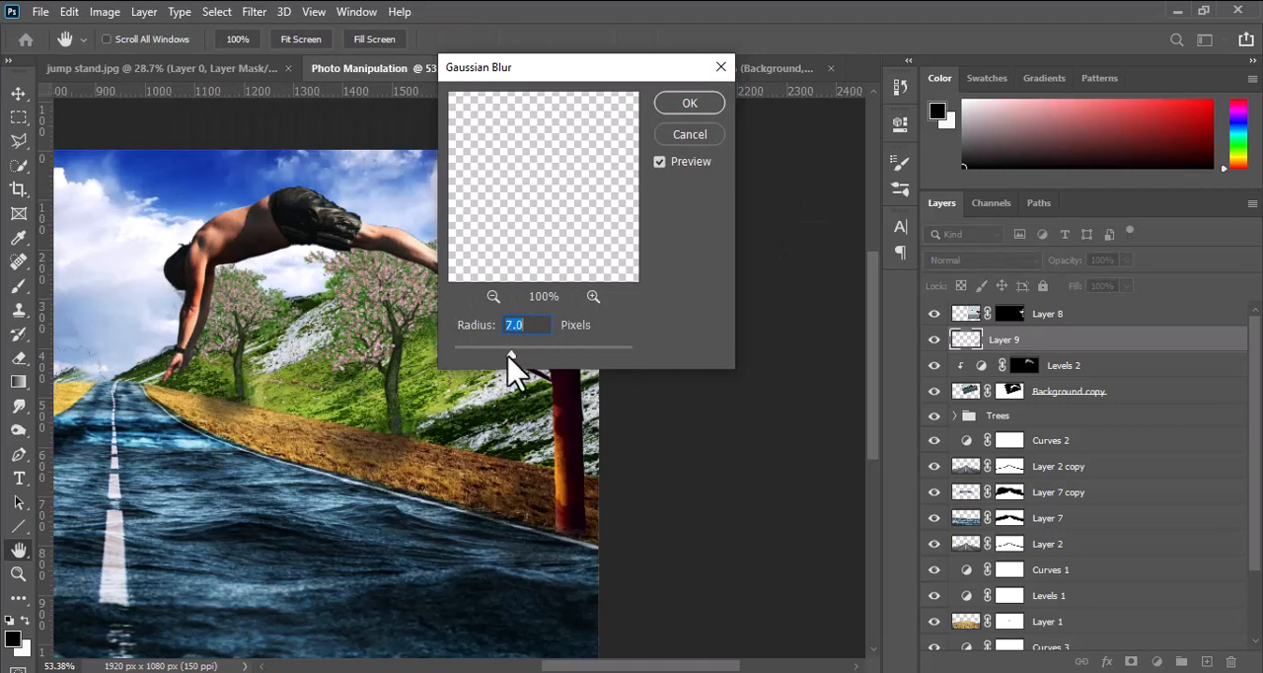
left_click(690, 135)
Add a Curves adjustment layer and clip it to the jump stand's Layer 8.
key("ctrl+0")
key("v")
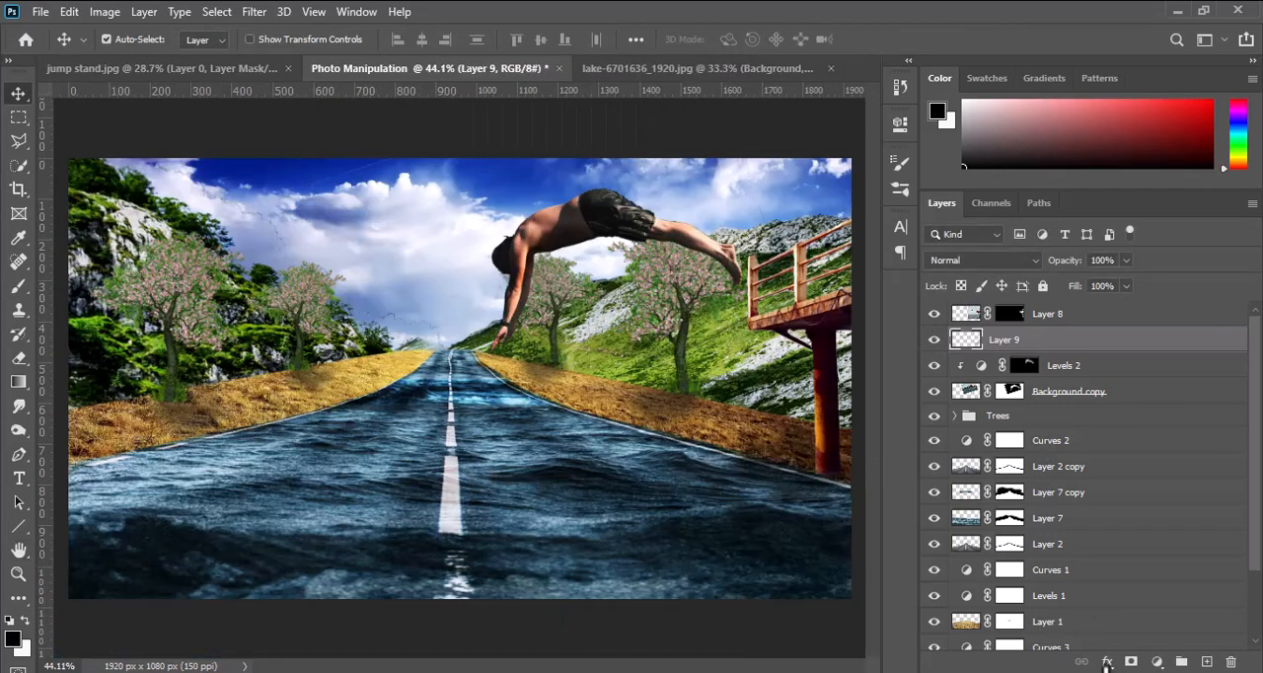
left_click(1156, 661)
left_click(1147, 426)
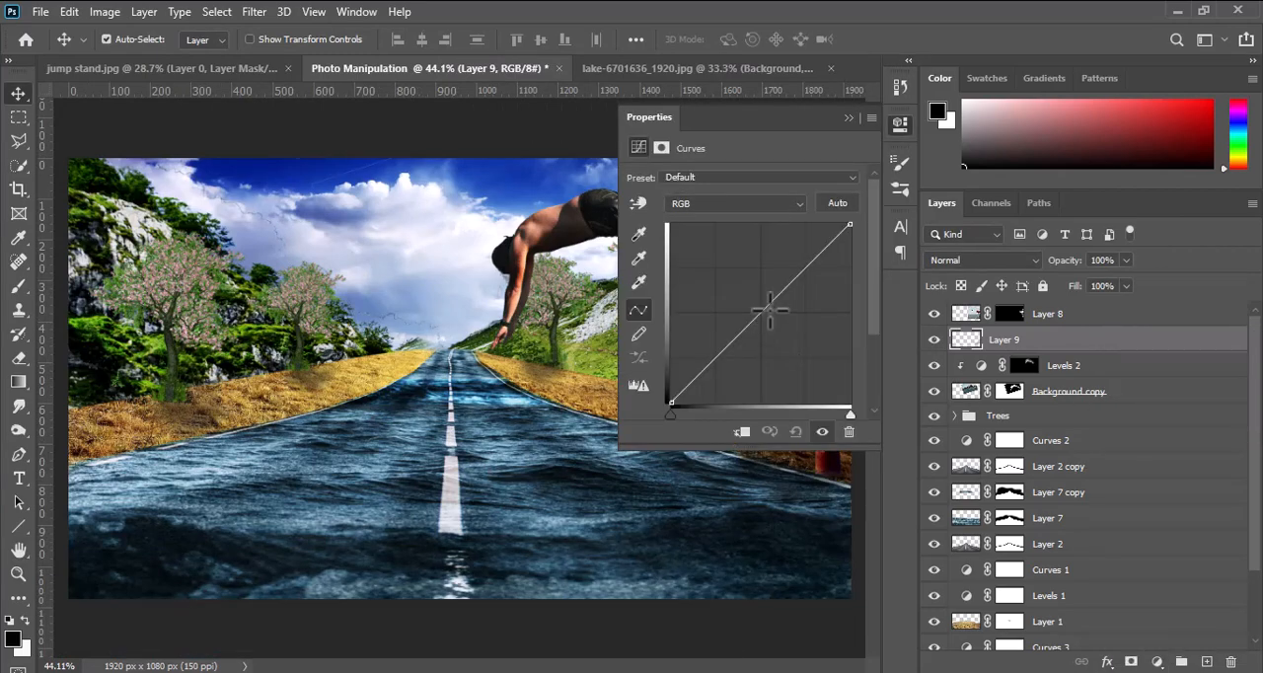
scroll(539, 363, "up", 7)
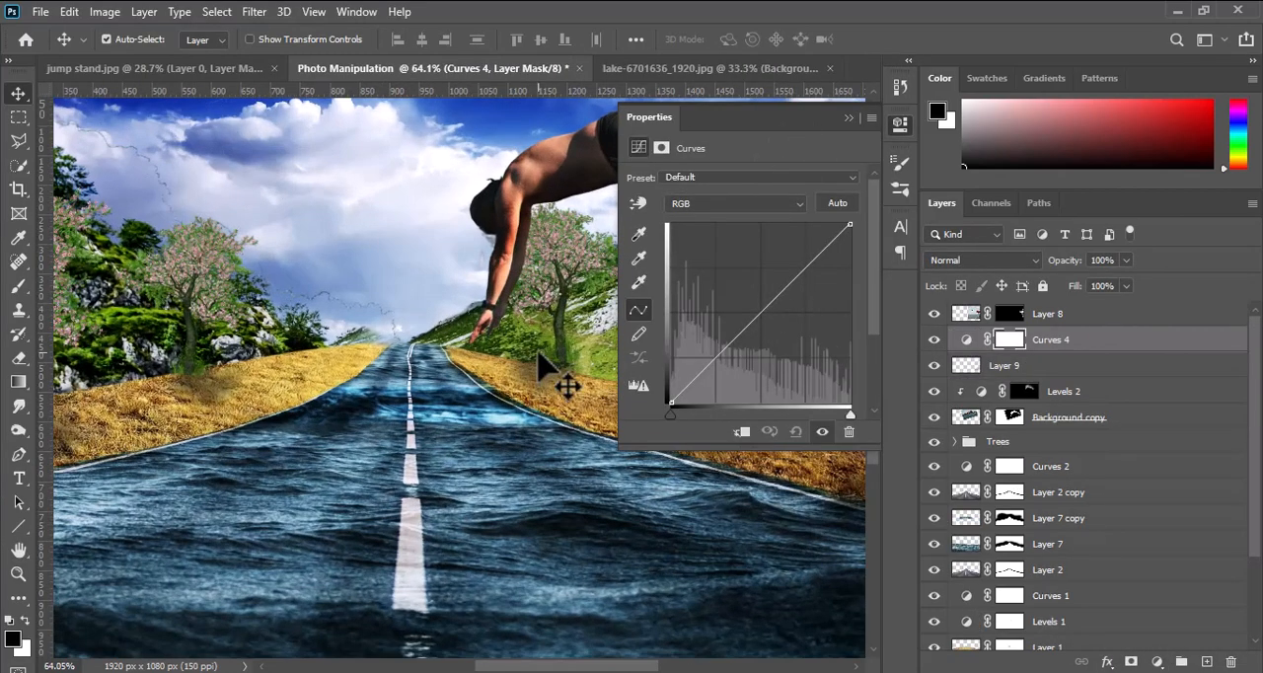
left_click_drag(559, 336, 8, 386)
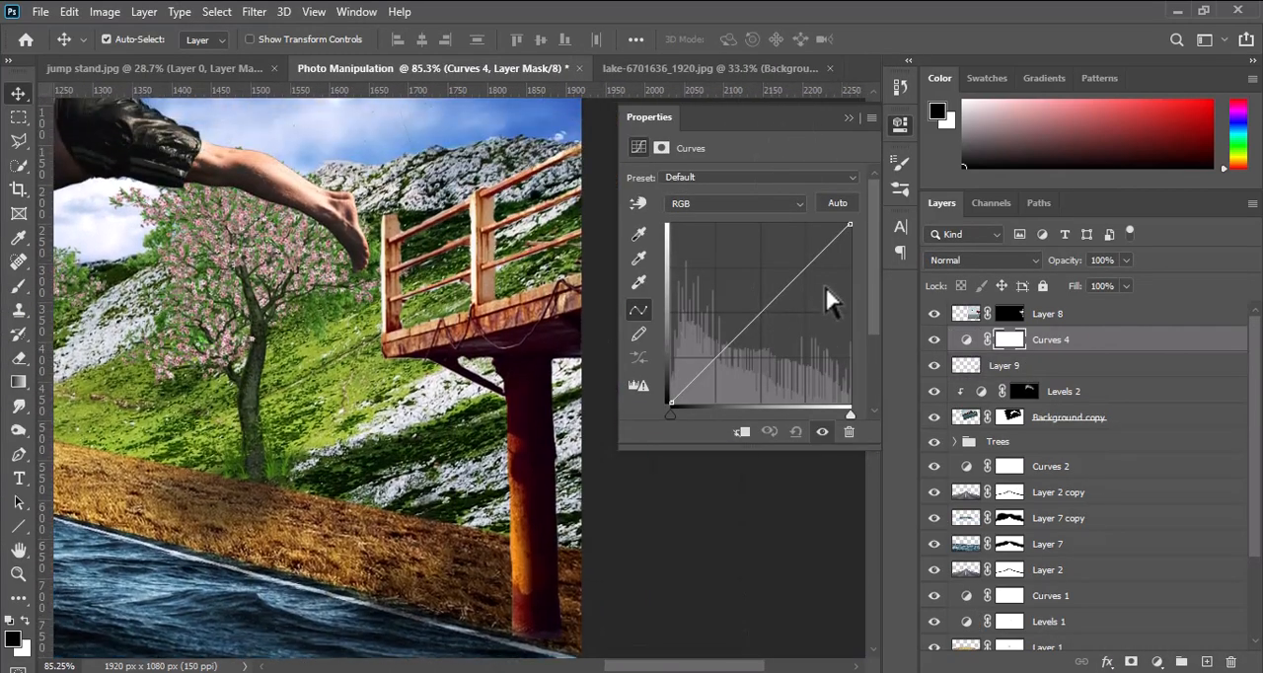
left_click_drag(805, 283, 757, 388)
left_click(742, 431)
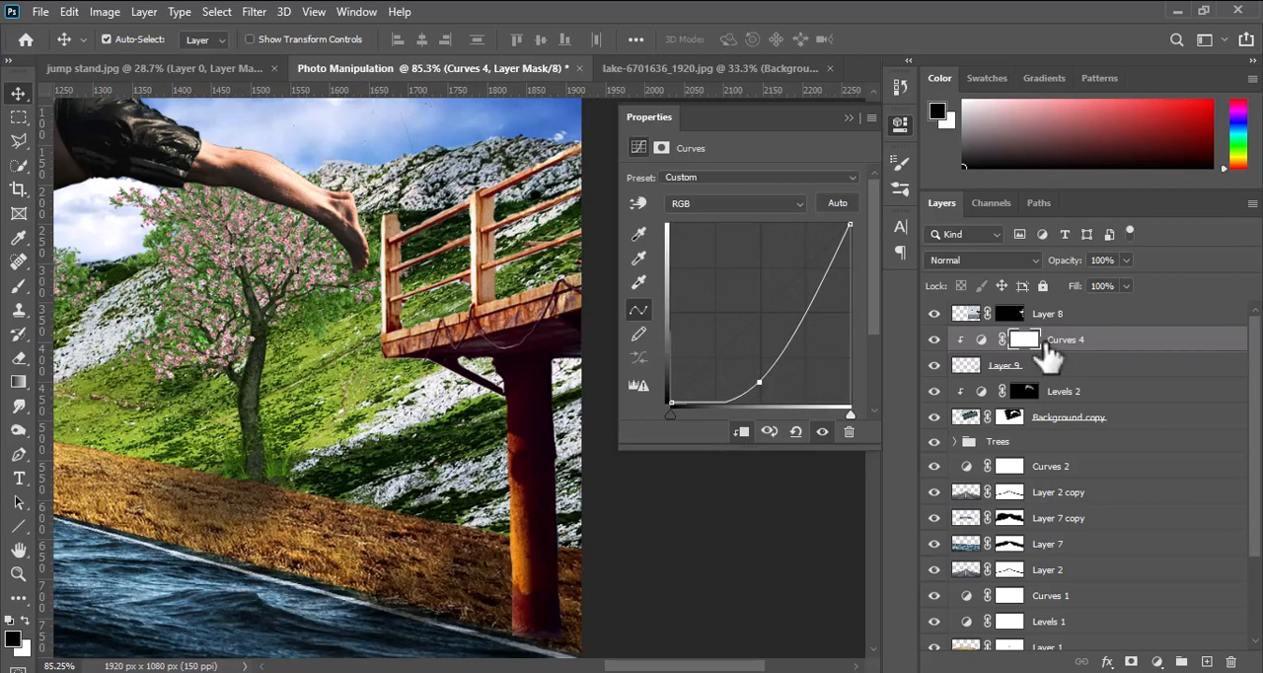
left_click_drag(1049, 360, 1046, 314)
left_click(742, 432)
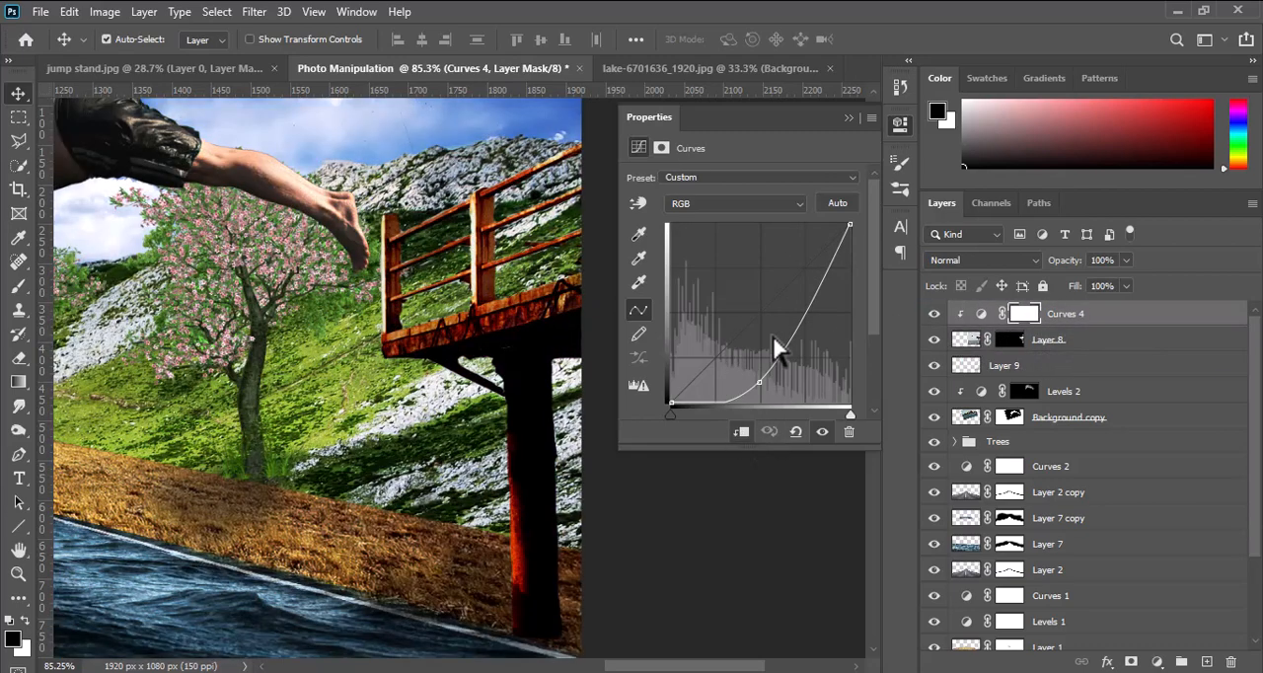
Shape the jump stand's curve into a gentle S that darkens the shadows and slightly lifts the highlights.
left_click_drag(756, 360, 736, 349)
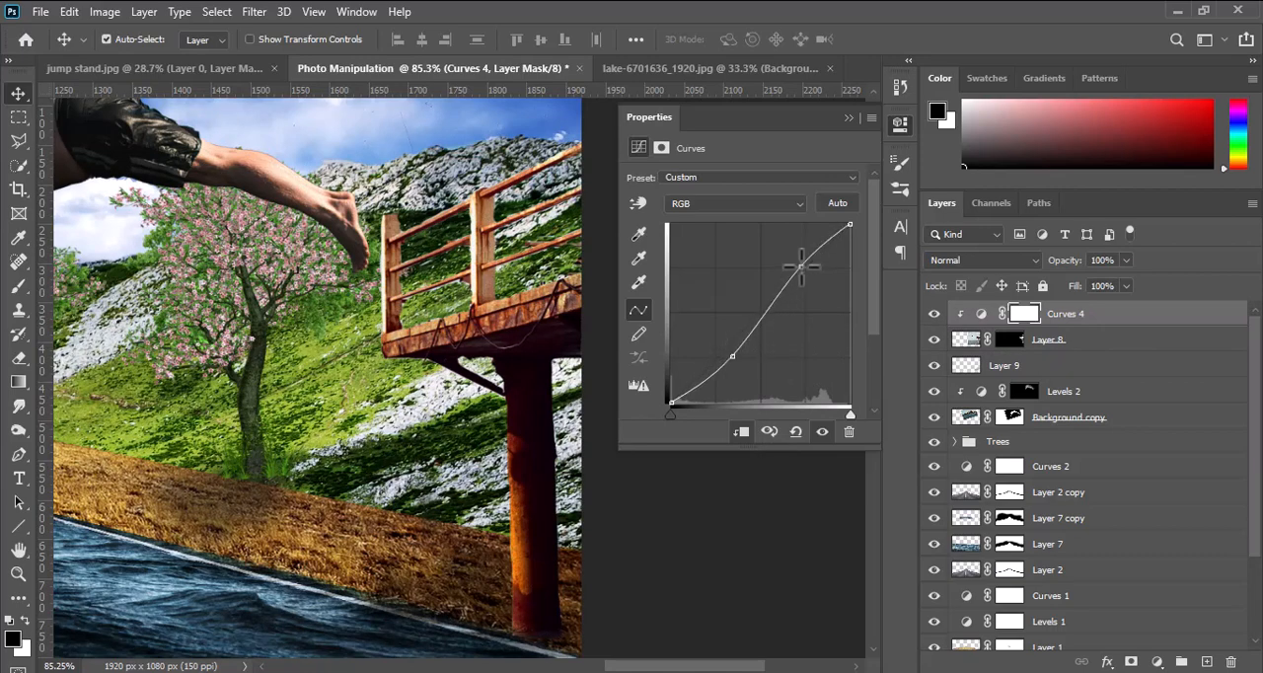
left_click_drag(802, 267, 805, 267)
left_click(902, 124)
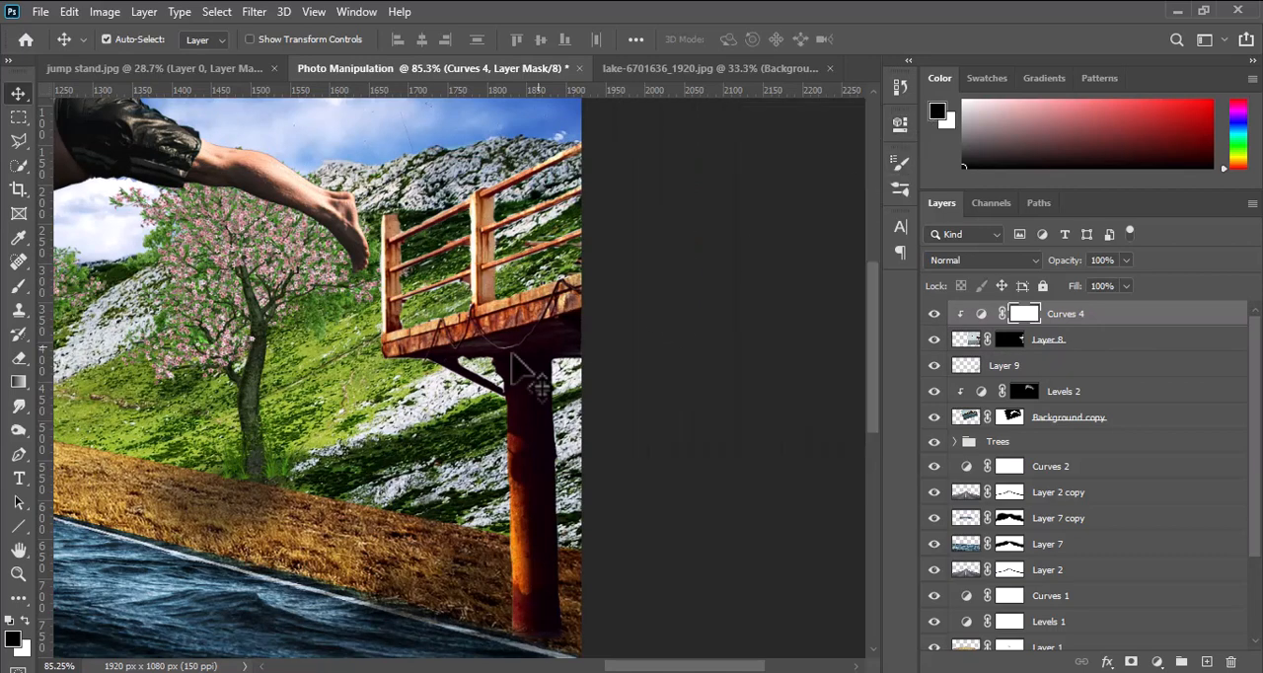
Scale the diving man on the Background copy layer down to about 90%.
scroll(523, 380, "down", 5)
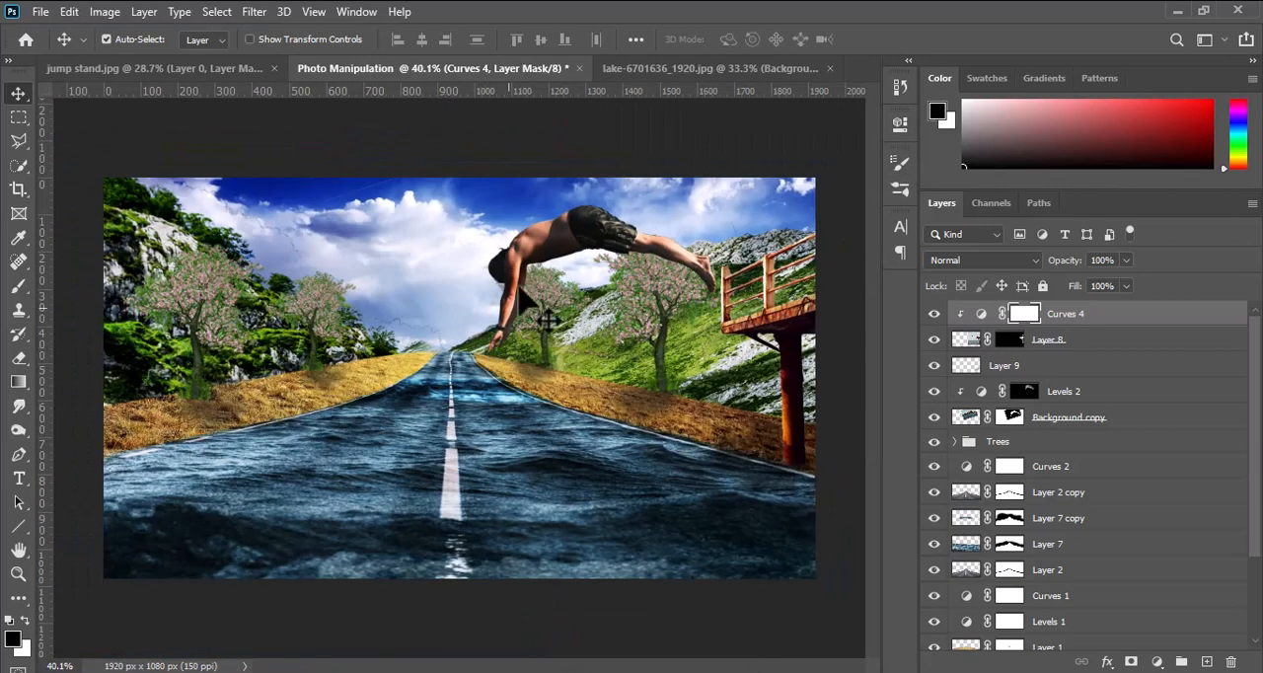
left_click(592, 272)
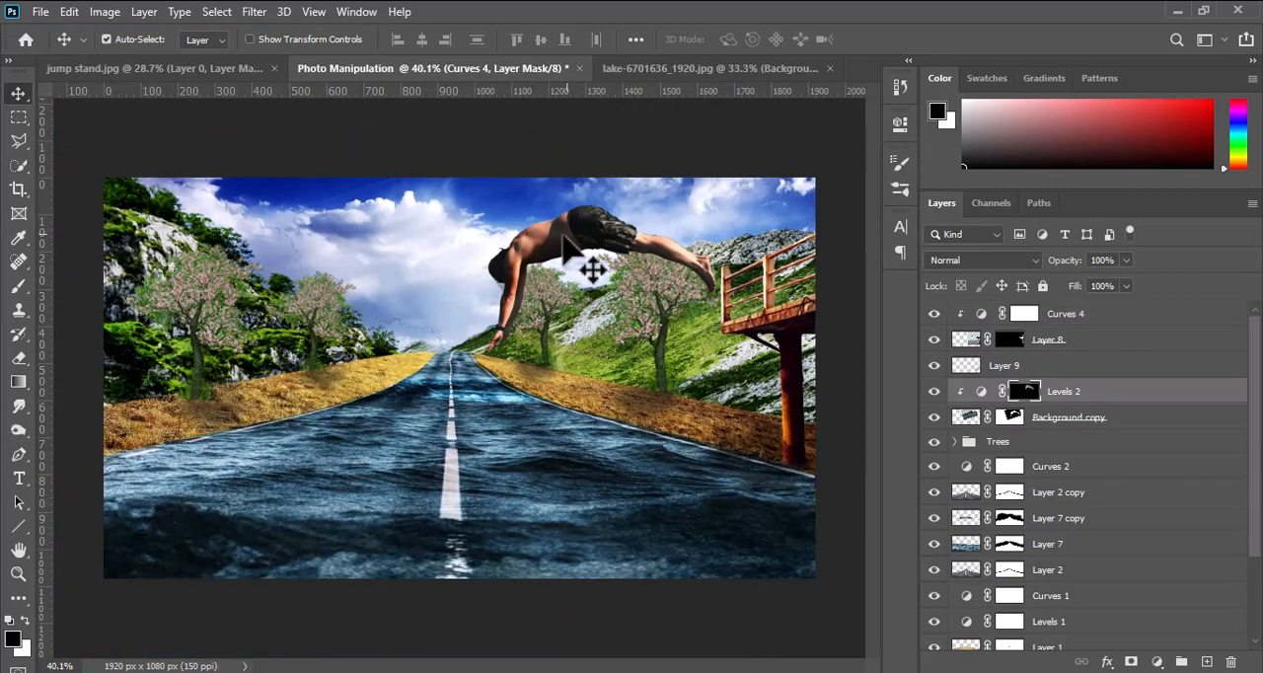
left_click_drag(578, 242, 578, 180)
left_click(953, 418)
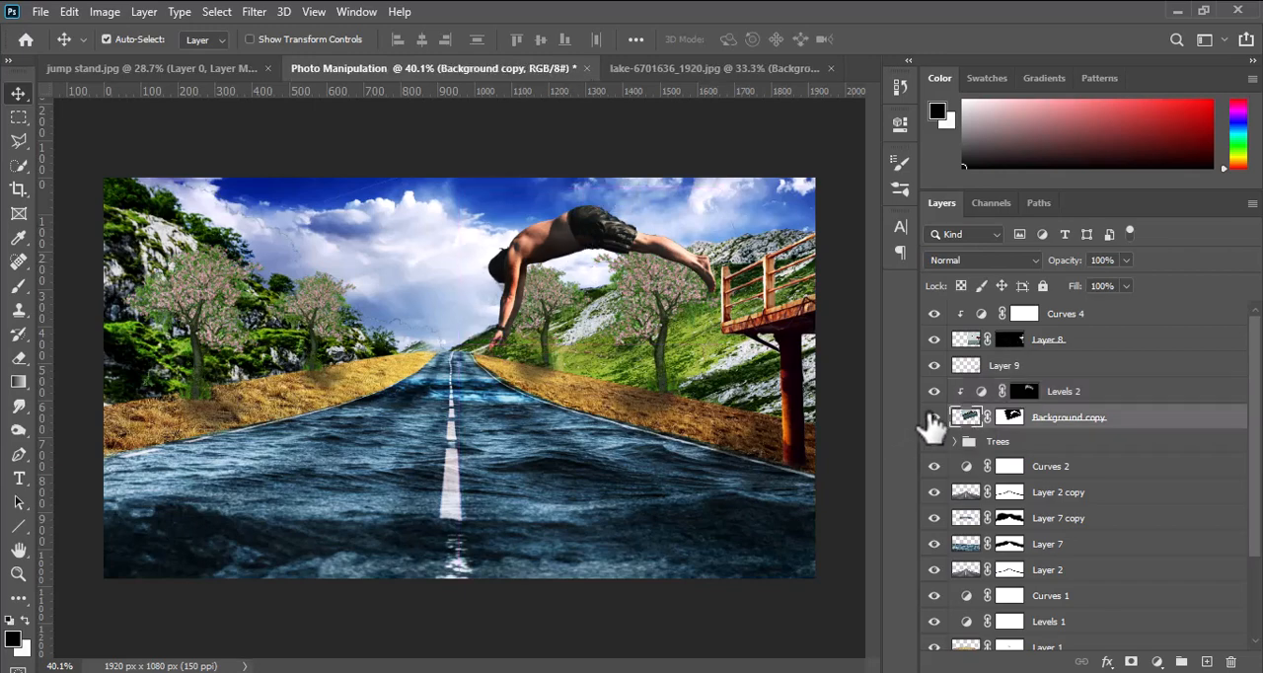
left_click(935, 417)
left_click(935, 418)
key("ctrl+t")
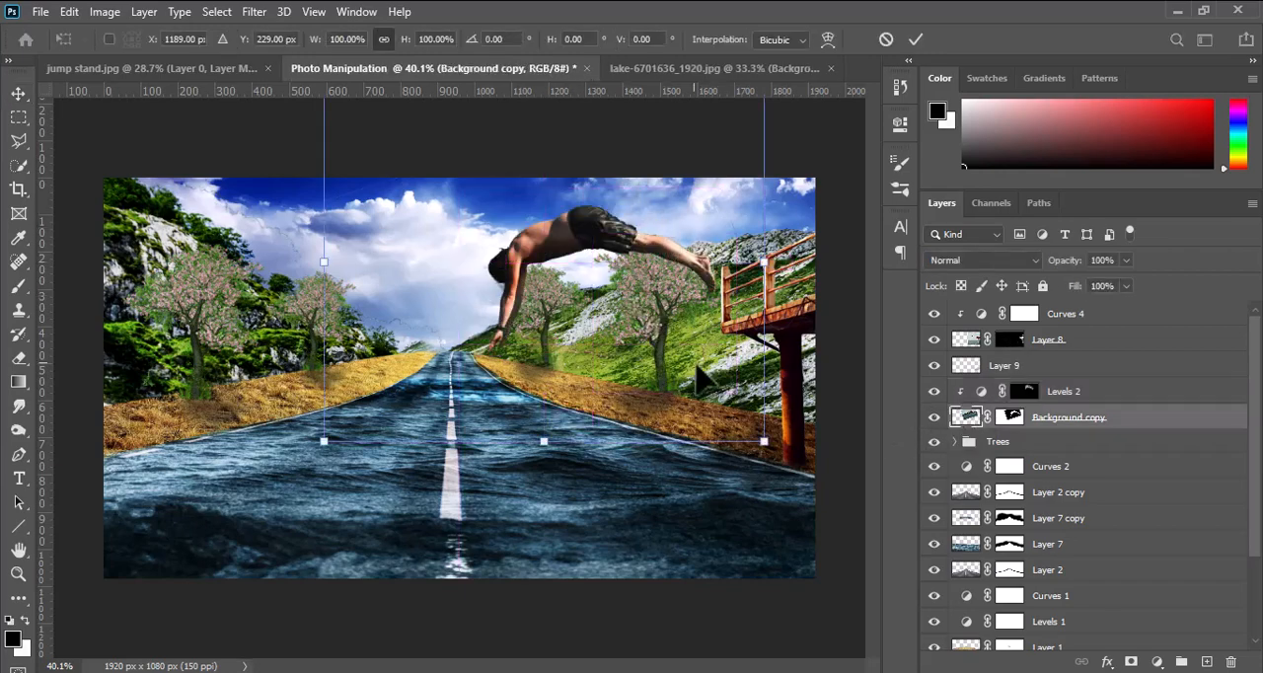
mouse_move(759, 431)
left_mouse_down()
mouse_move(783, 426)
mouse_move(779, 407)
mouse_move(740, 423)
left_mouse_up()
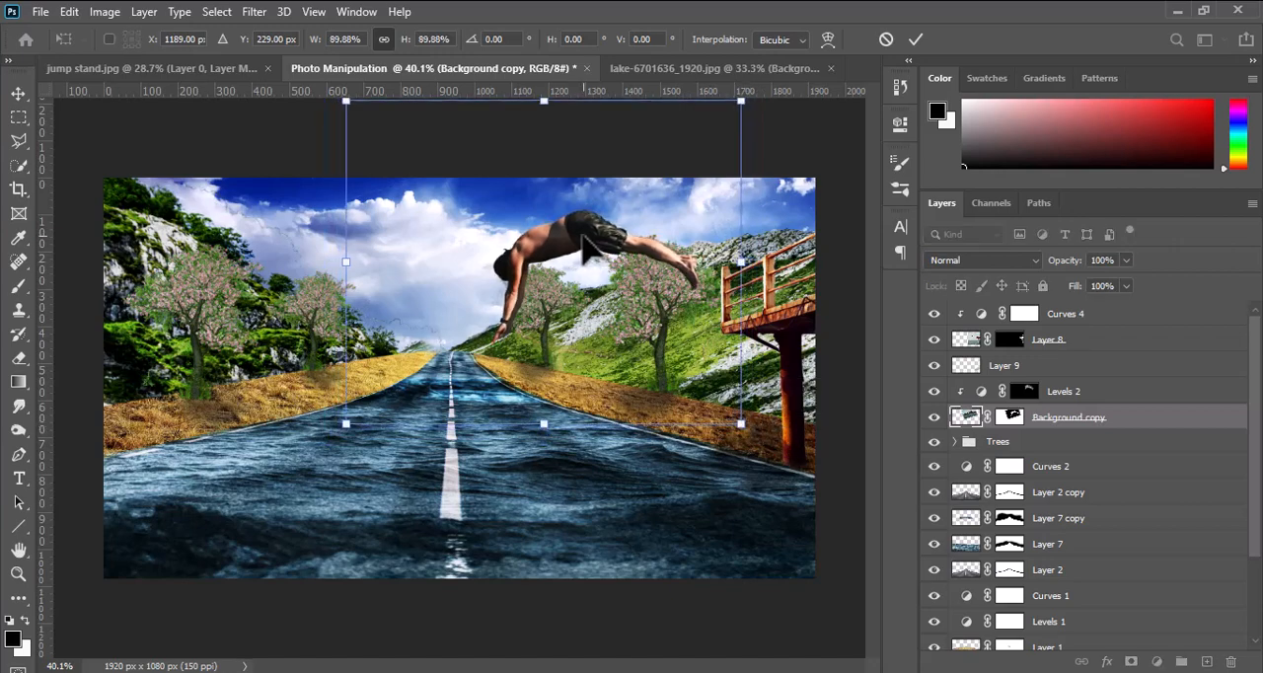
Move the diving man right so his feet meet the jump stand, shrink him slightly more, and apply the transform.
left_click_drag(587, 245, 610, 245)
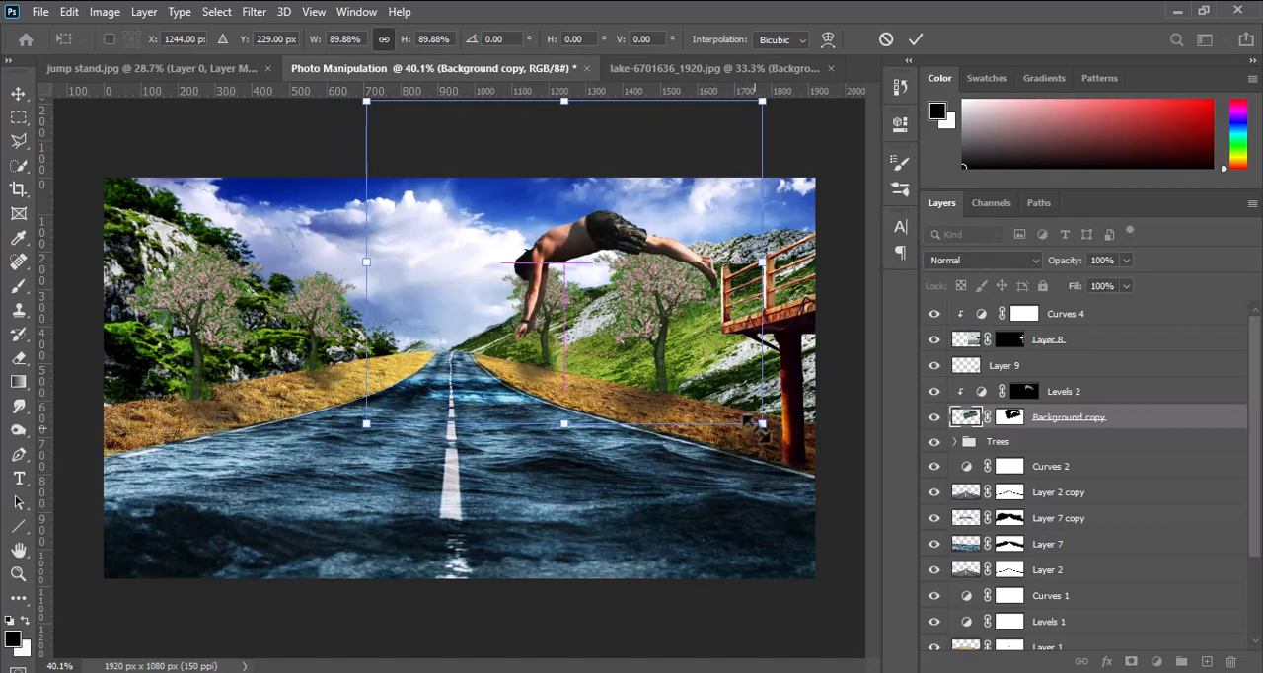
mouse_move(764, 424)
left_mouse_down()
mouse_move(789, 419)
mouse_move(758, 419)
left_mouse_up()
left_click_drag(648, 250, 649, 254)
left_click(915, 39)
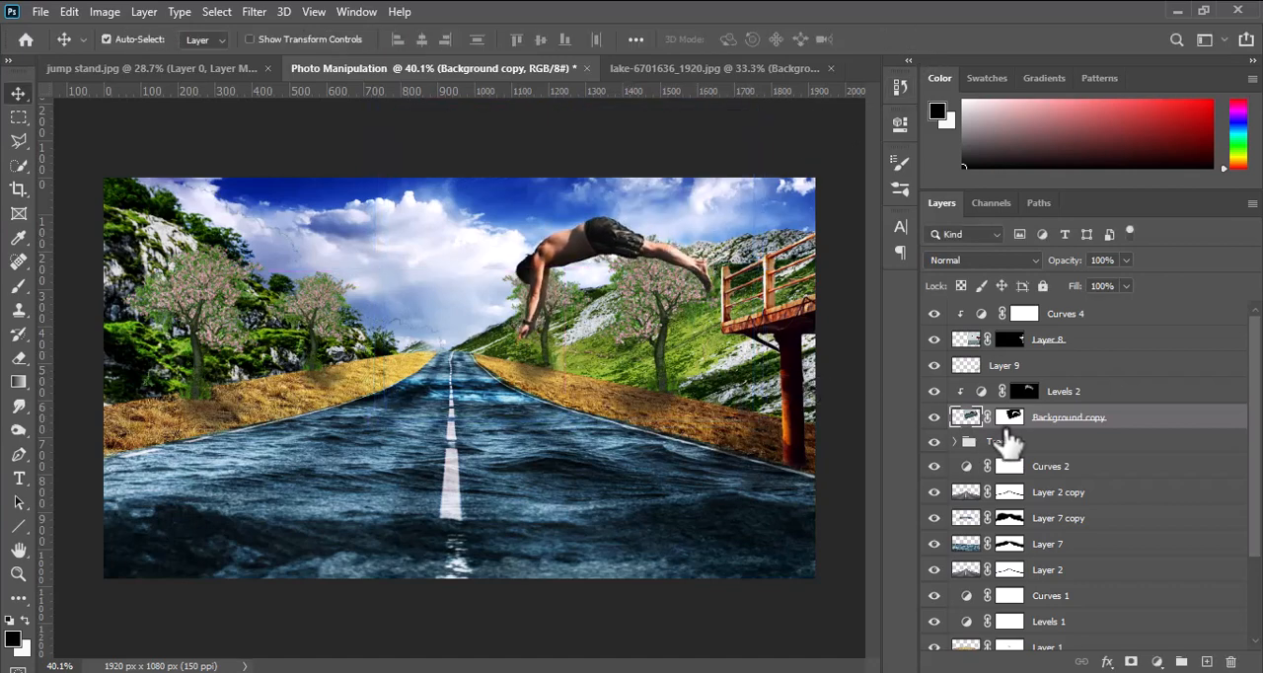
Add a new empty layer directly above the diver's Levels 2 adjustment and release it from the clipping mask.
left_click(1206, 662)
left_click(1011, 429, "alt")
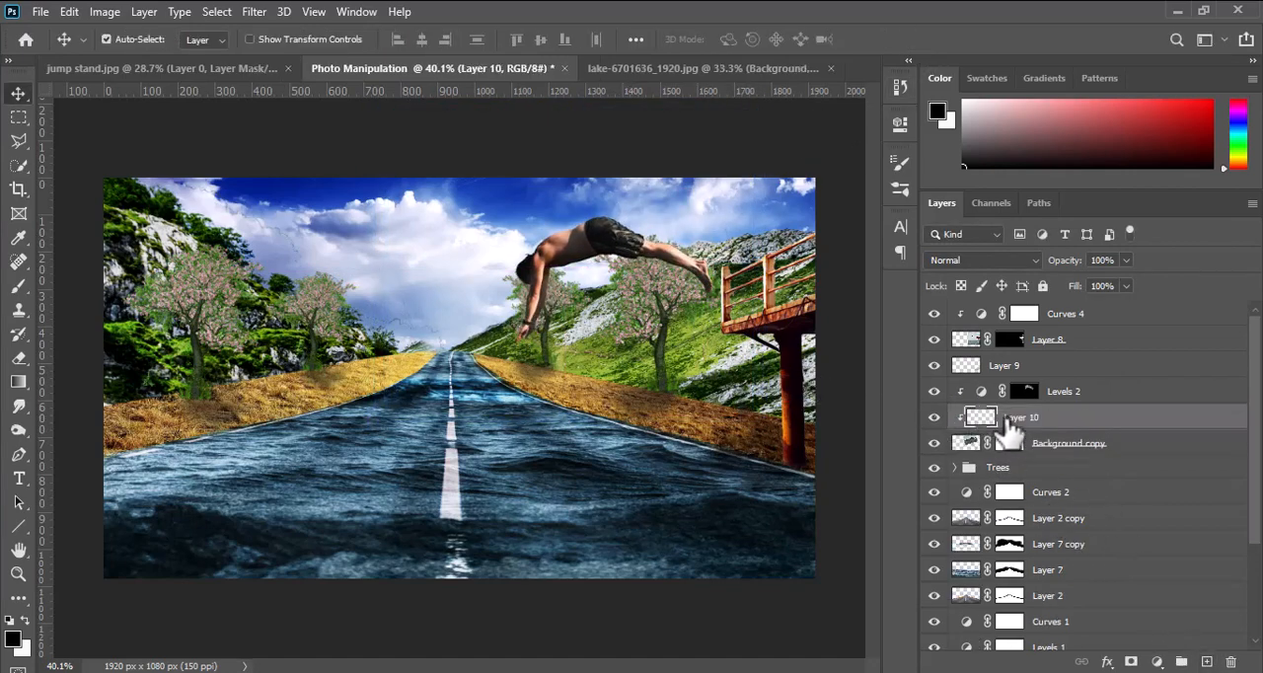
left_click(1037, 392)
left_click_drag(989, 417, 987, 392)
right_click(1096, 393)
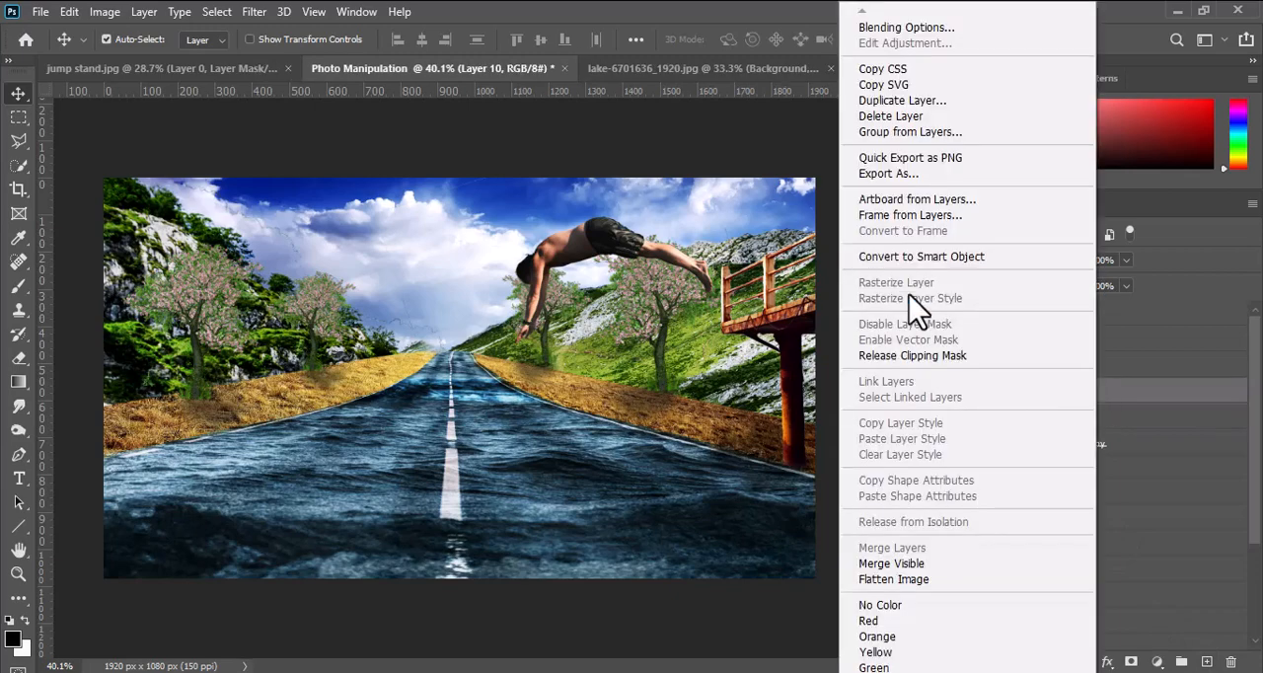
left_click(910, 356)
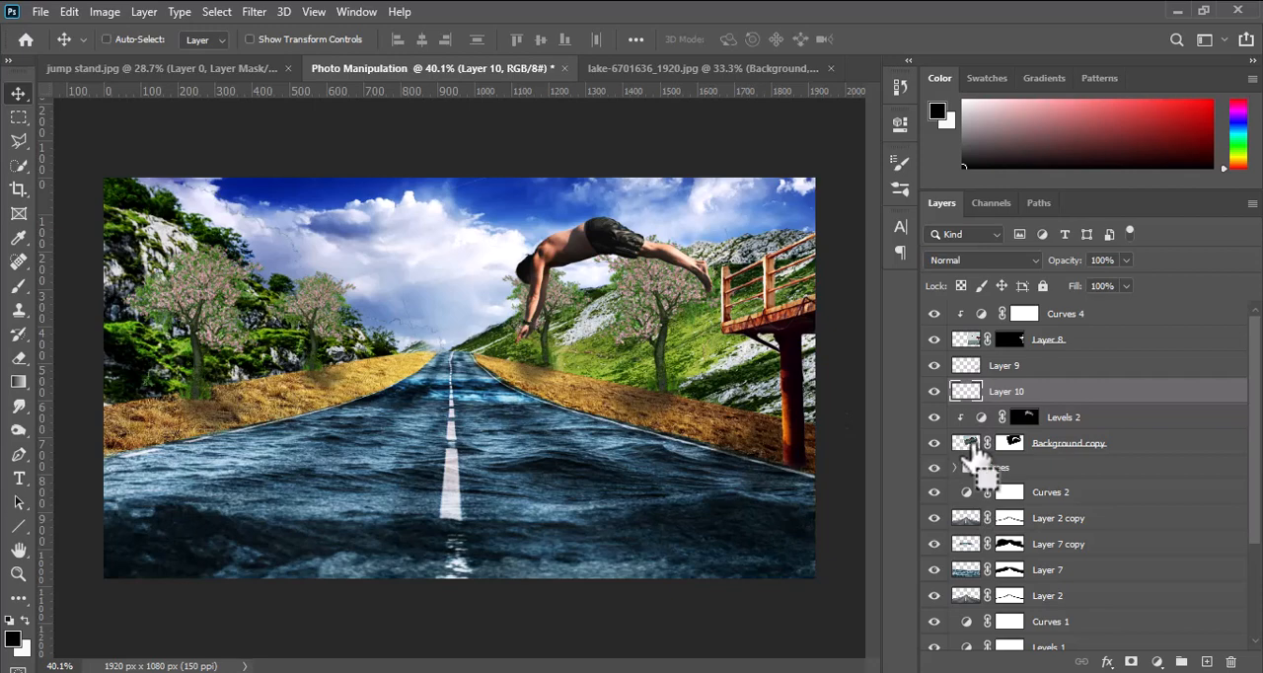
Load the diver's outline as a selection, paint it solid black on Layer 10 with a brush at 100% opacity and flow, and deselect.
left_click(968, 444, "ctrl")
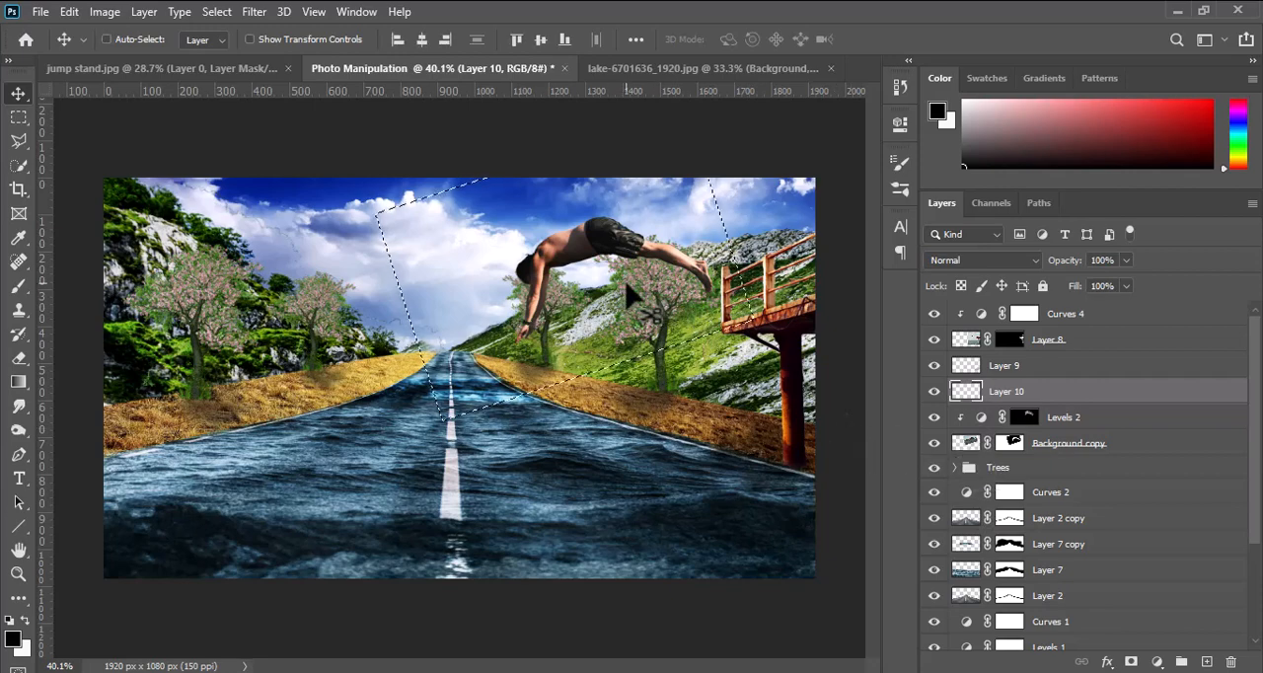
left_click(1017, 446, "ctrl")
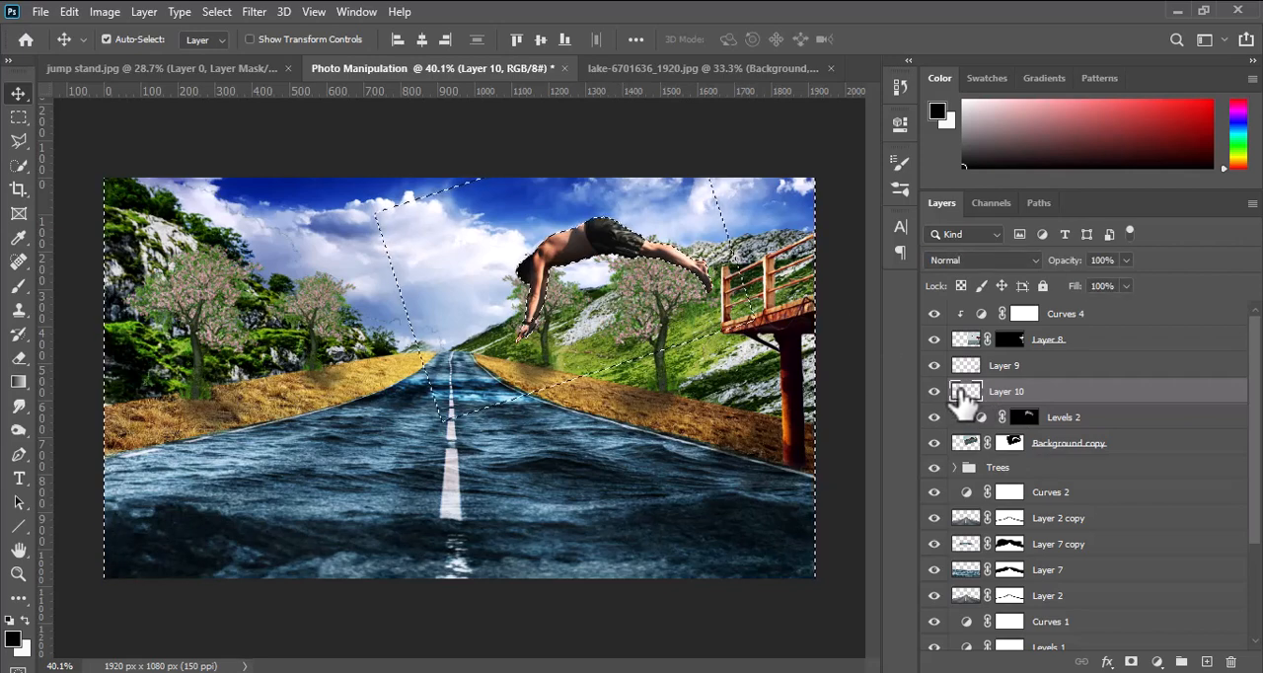
left_click(18, 286)
left_click(13, 639)
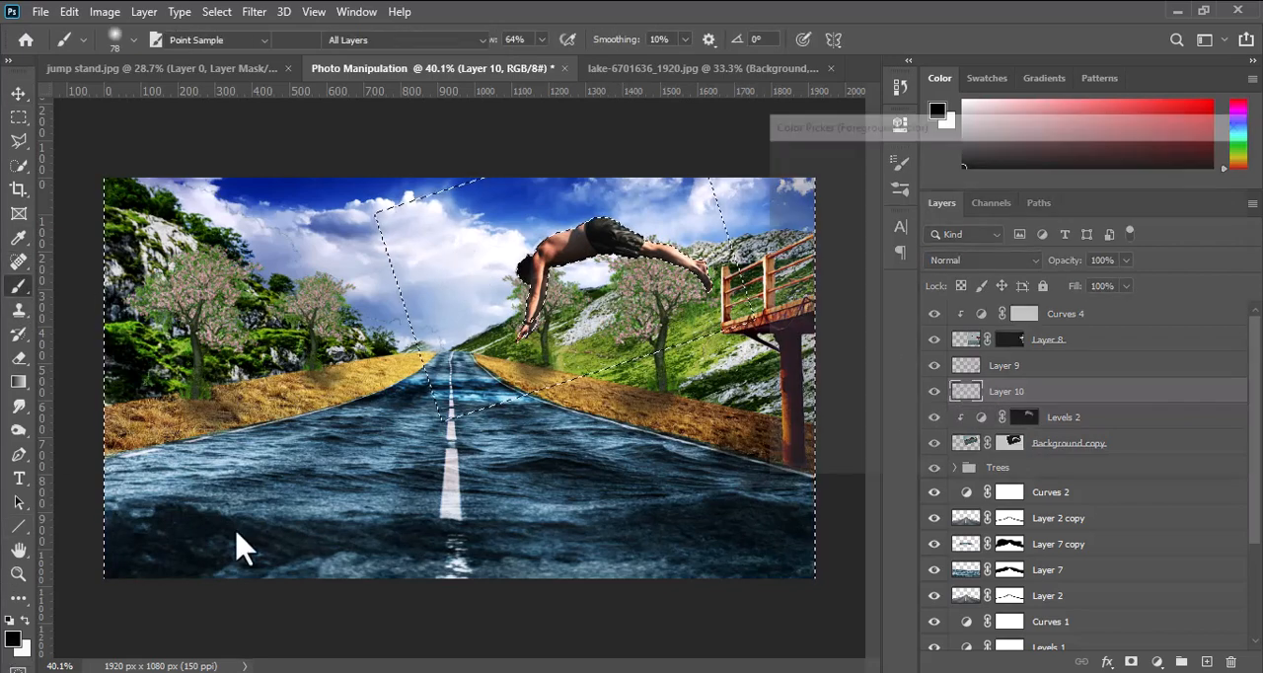
left_click(1206, 197)
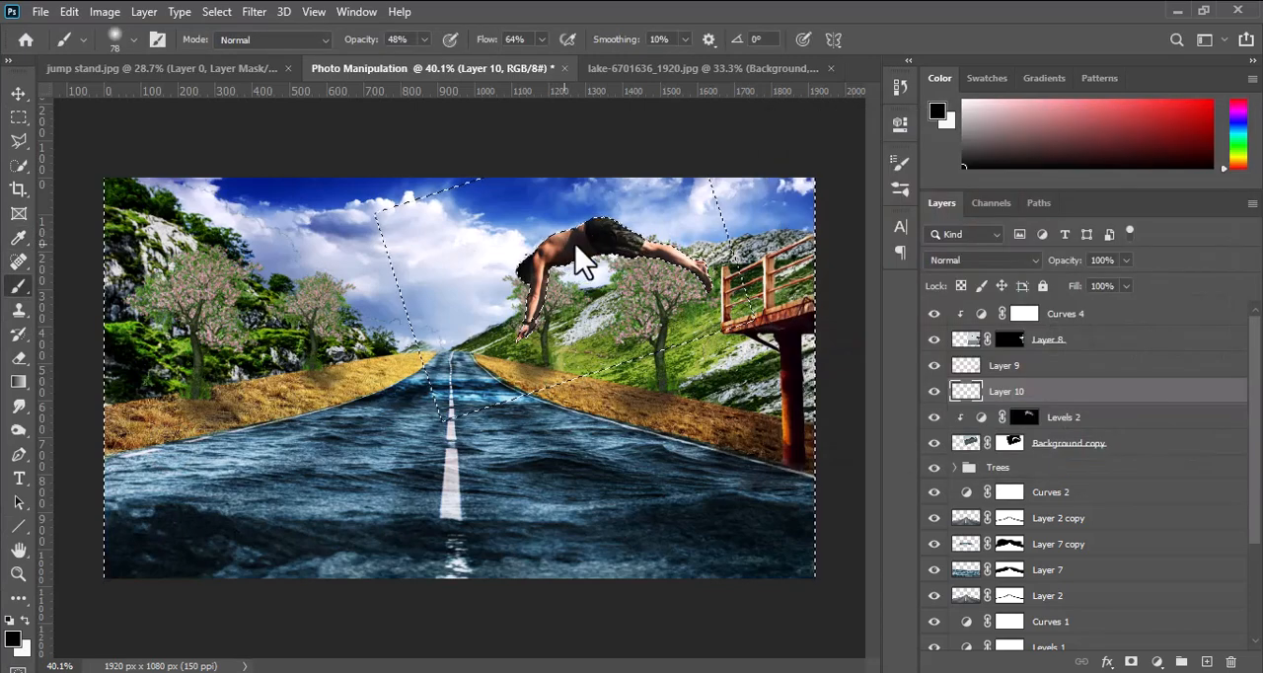
left_click(423, 39)
left_click(541, 40)
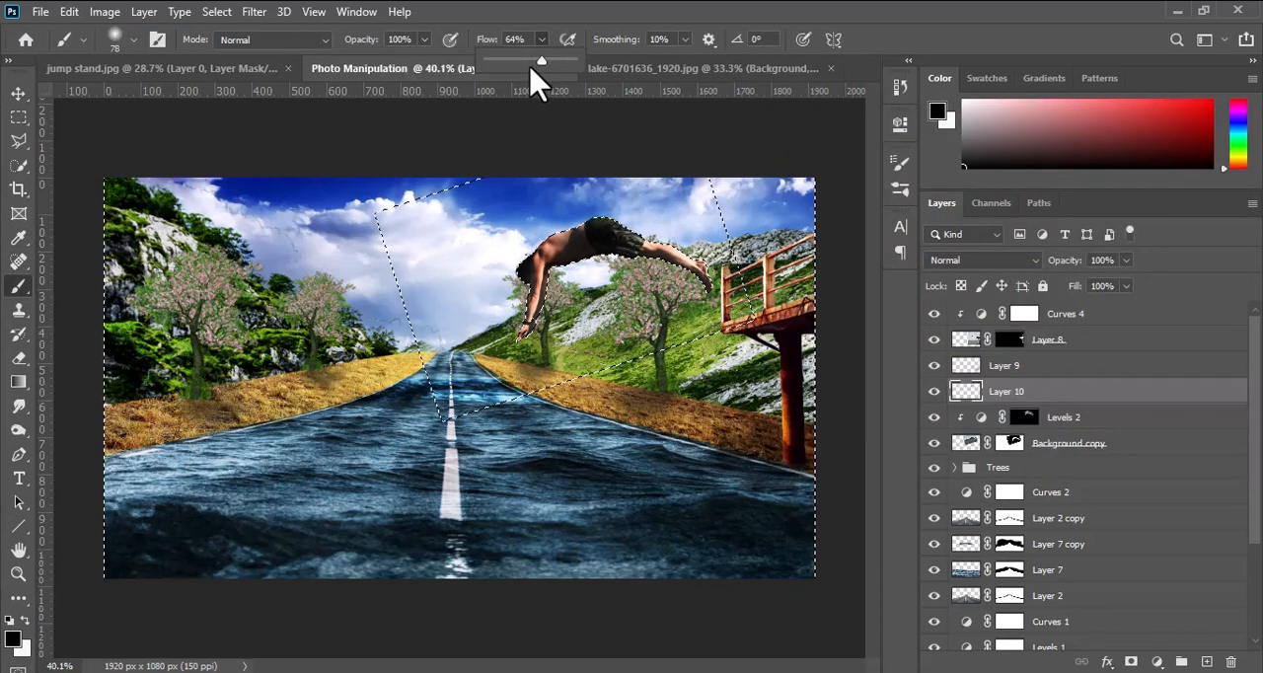
left_click_drag(538, 61, 610, 73)
left_click(626, 241)
mouse_move(671, 251)
left_mouse_down()
mouse_move(697, 279)
mouse_move(608, 235)
mouse_move(551, 239)
mouse_move(529, 267)
mouse_move(537, 296)
mouse_move(513, 346)
mouse_move(539, 276)
mouse_move(549, 294)
mouse_move(543, 274)
mouse_move(512, 342)
left_mouse_up()
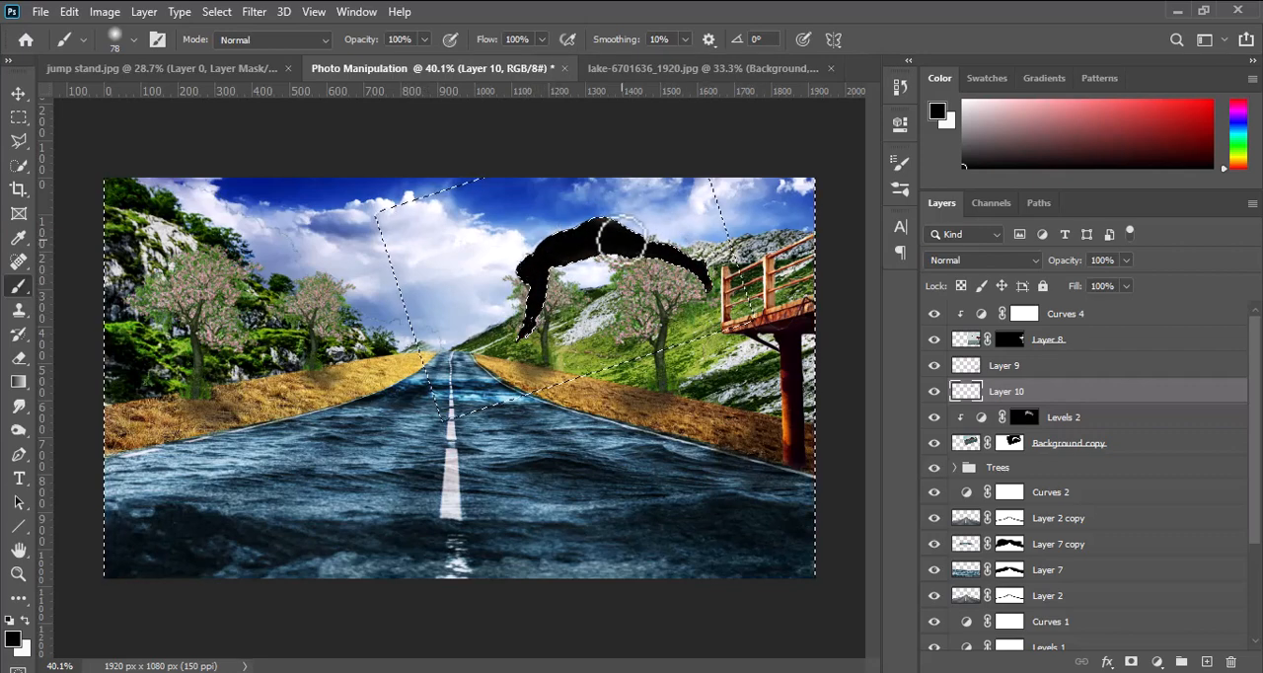
key("ctrl+d")
Apply a Gaussian Blur with a 12.5-pixel radius to the black diver silhouette on Layer 10.
left_click(18, 93)
left_click(222, 10)
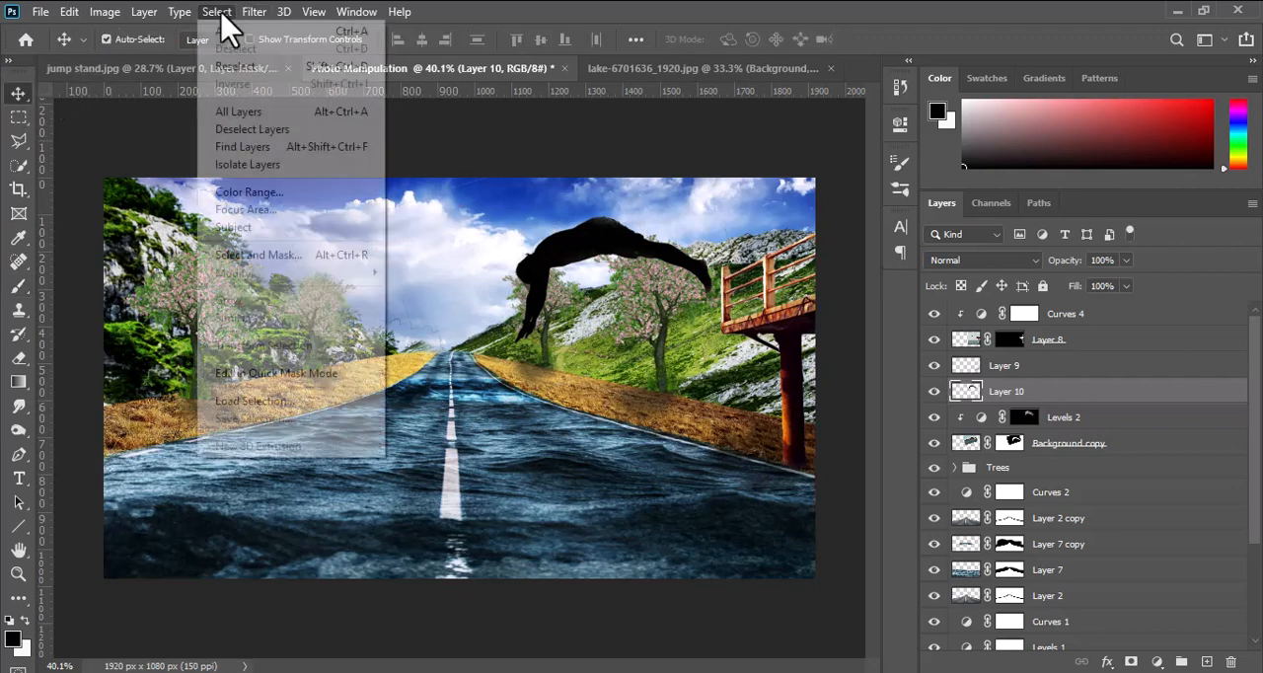
mouse_move(244, 4)
mouse_move(287, 233)
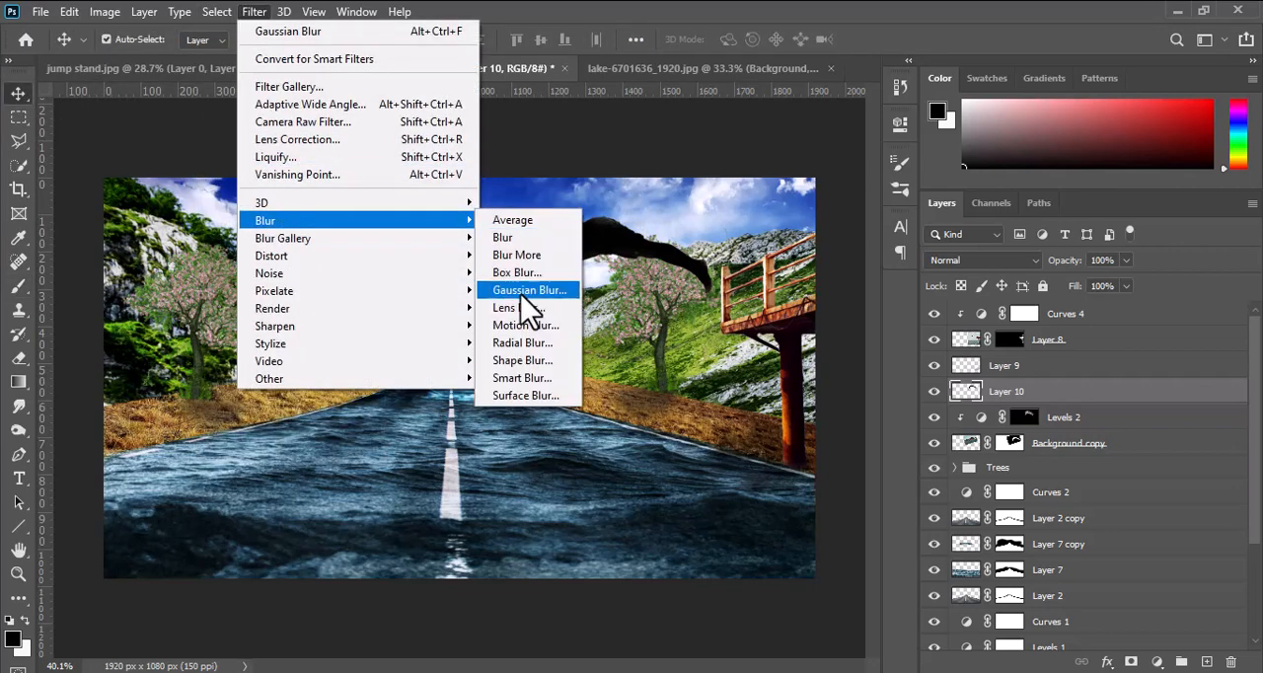
left_click(527, 287)
left_click_drag(607, 69, 863, 87)
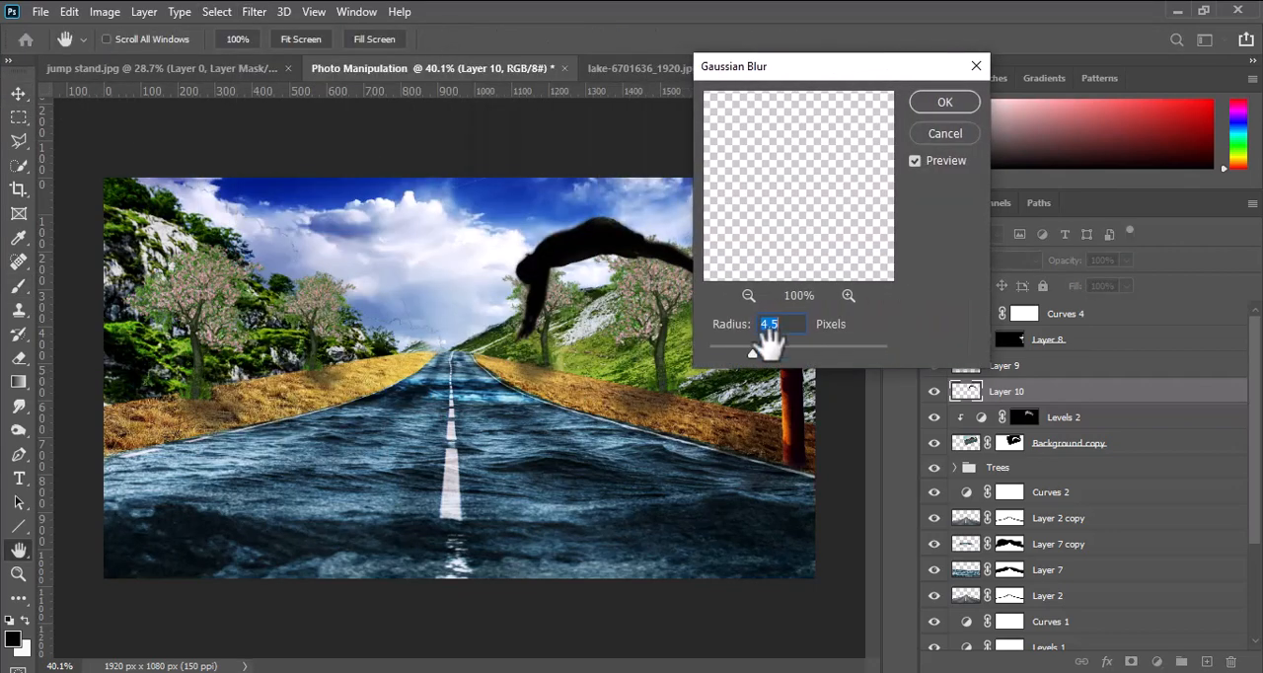
left_click_drag(752, 353, 778, 352)
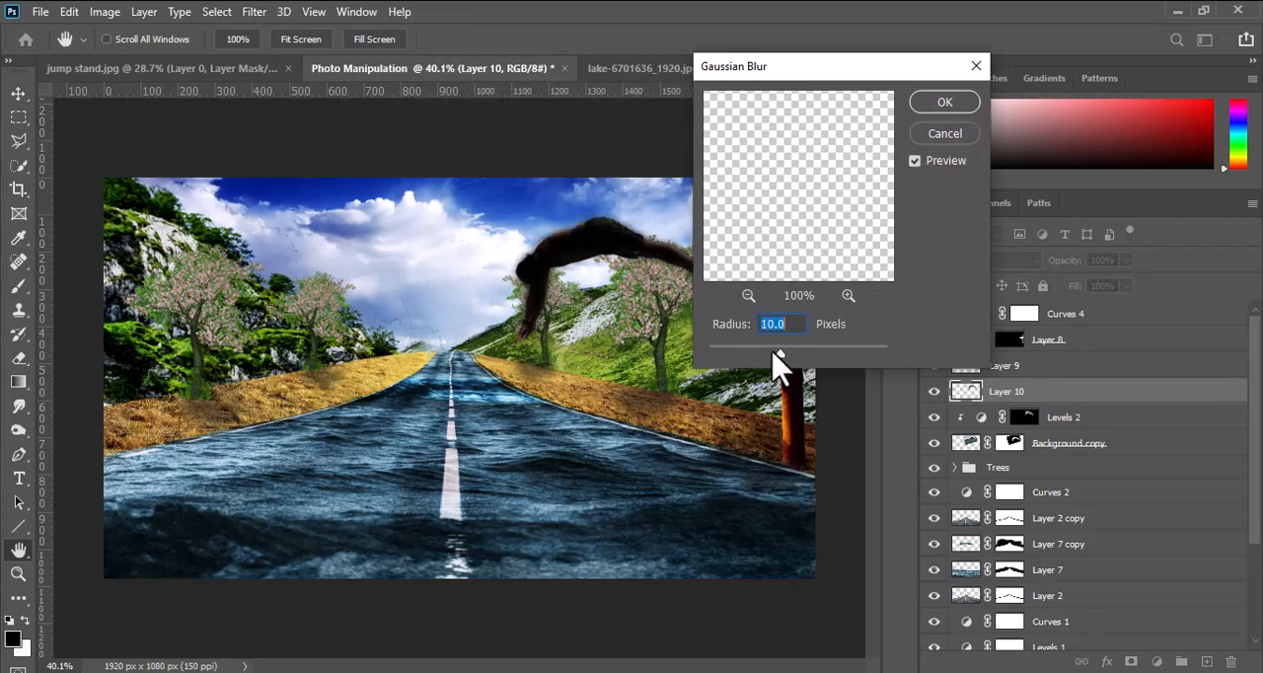
left_click(949, 103)
Move the blurred silhouette down onto the water road as the diver's shadow and reduce its layer opacity to 65%.
left_click_drag(589, 283, 567, 449)
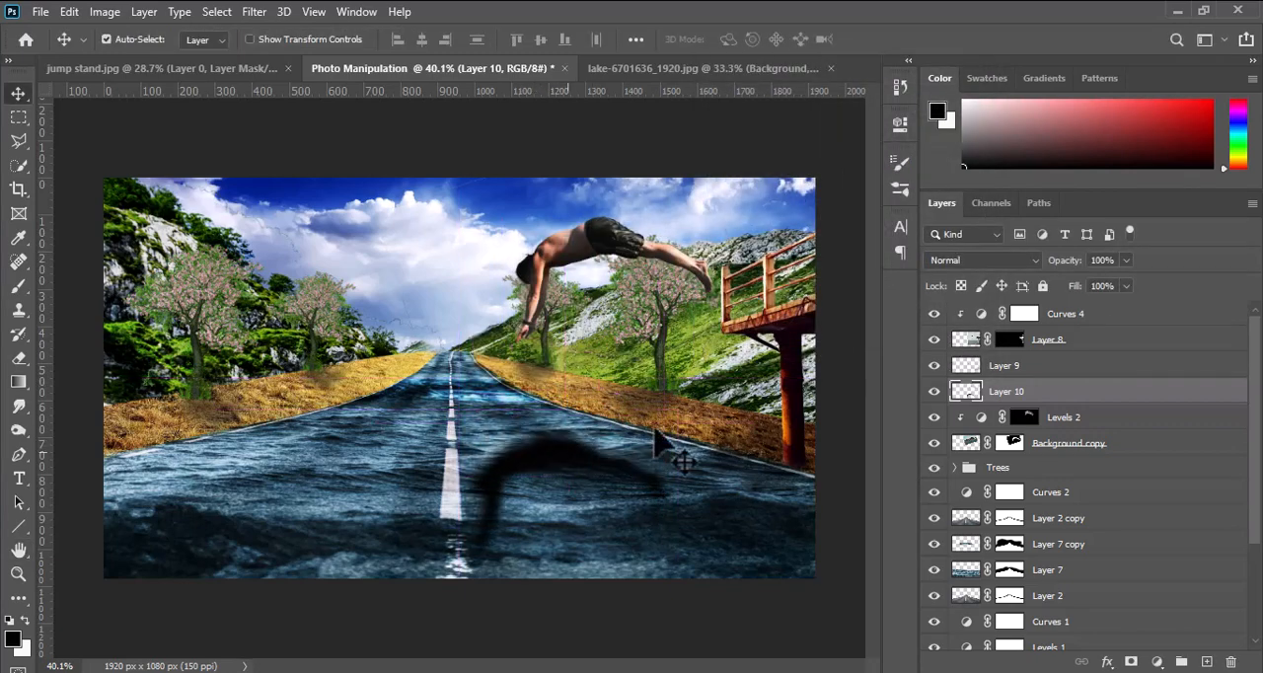
left_click_drag(1126, 259, 1096, 297)
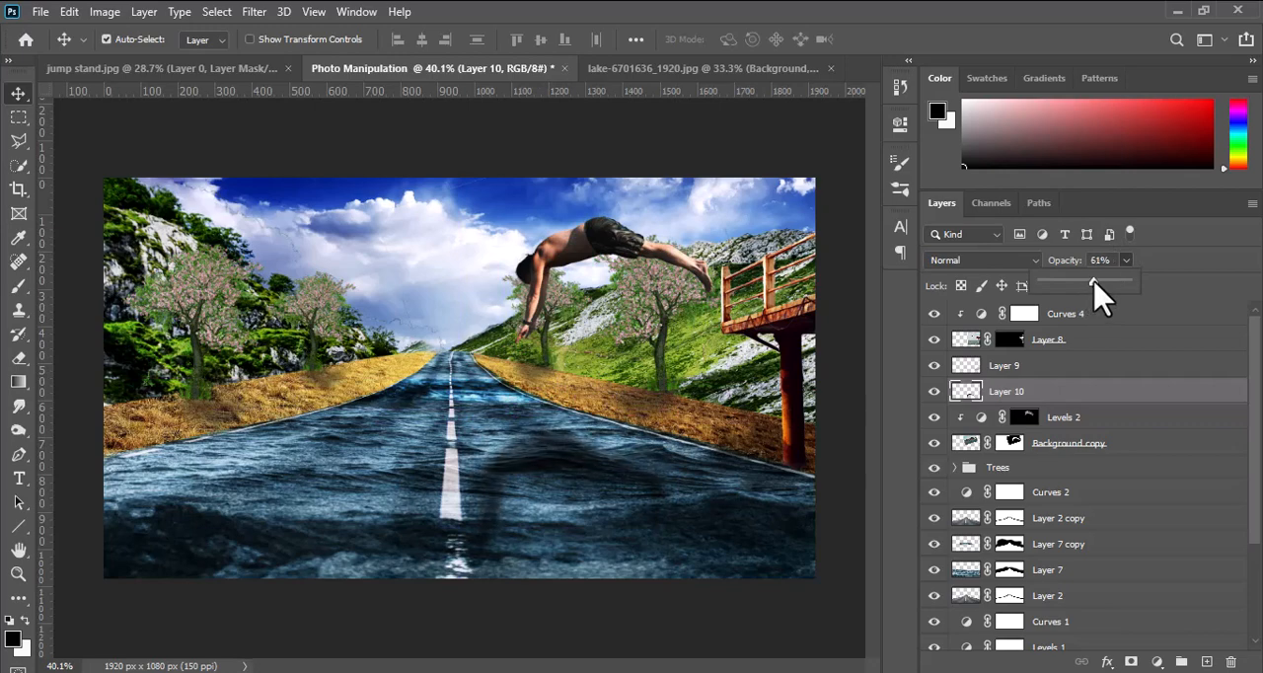
left_click(934, 393)
left_click(935, 393)
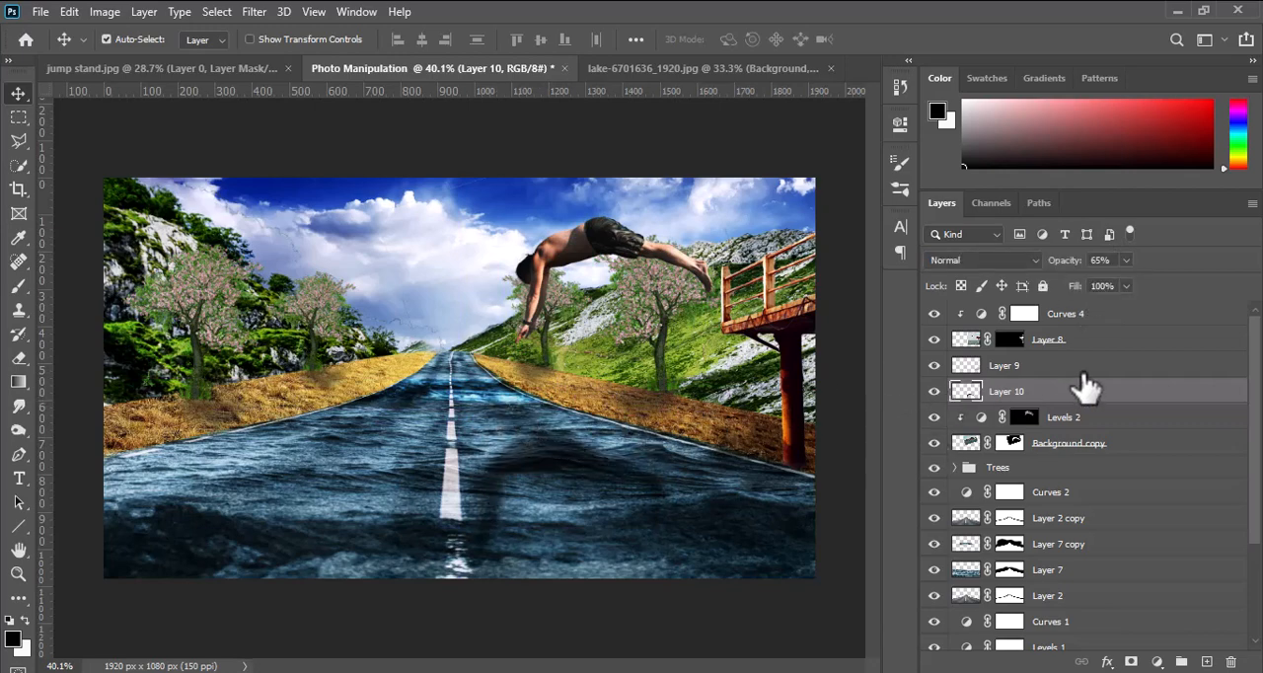
left_click(1071, 316)
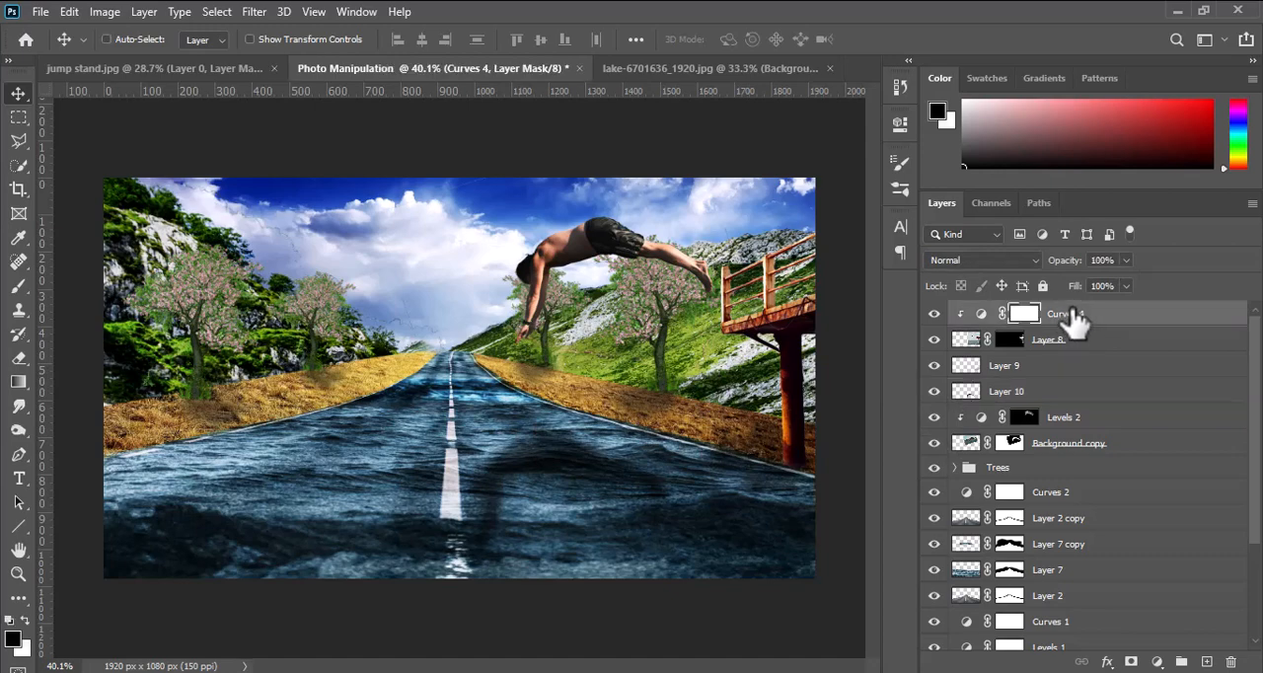
key("ctrl+shift+alt+e")
left_click(934, 316)
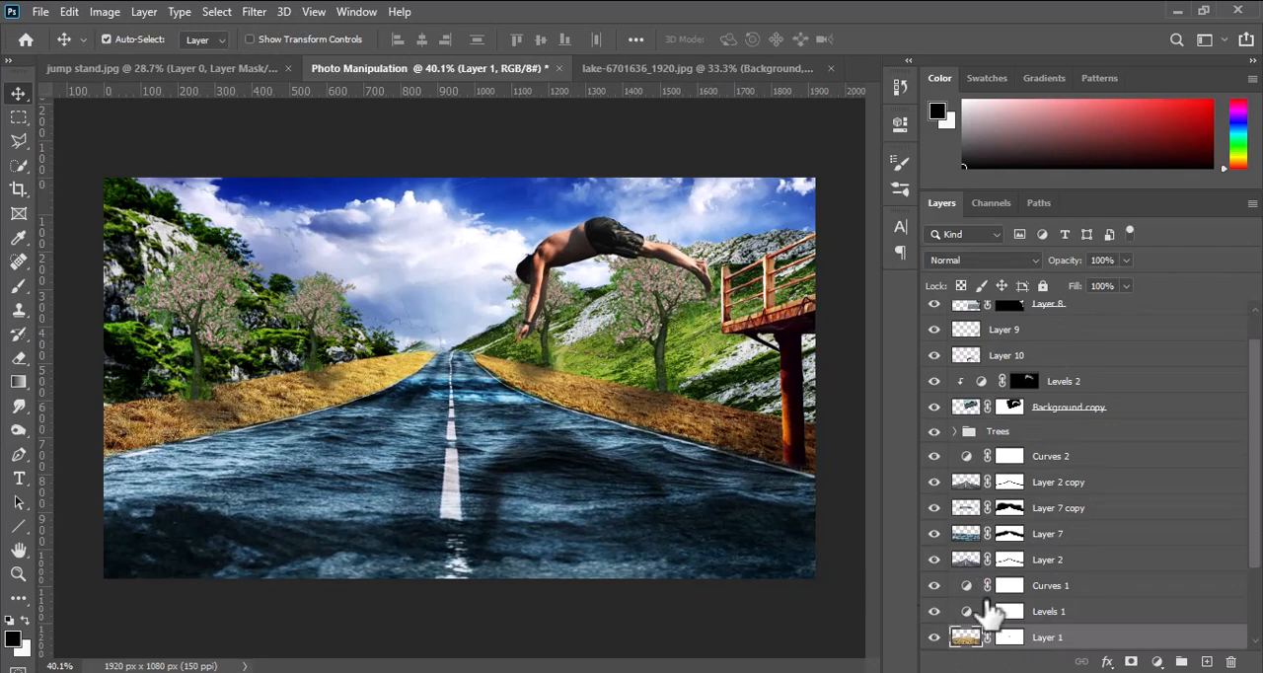
Paint black on Layer 1's mask with a soft brush to blend the dry grass edges into the hillsides on both sides of the road.
scroll(1014, 639, "down", 4)
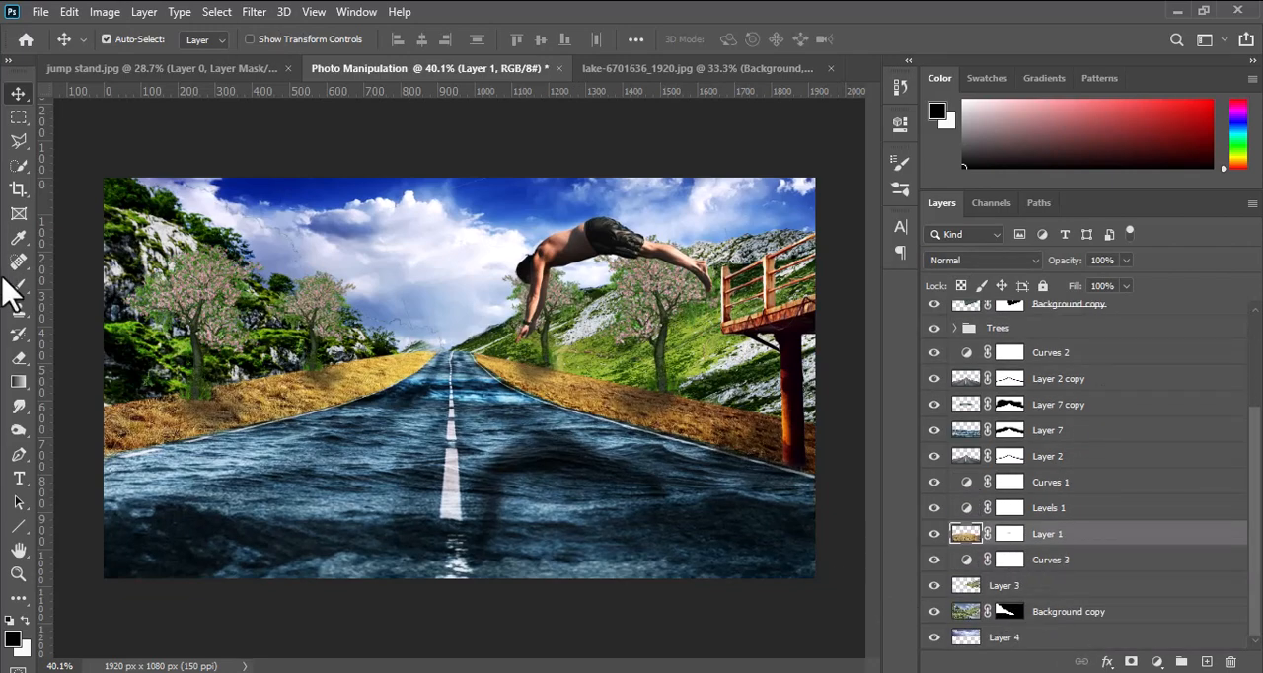
key("i")
left_click(13, 638)
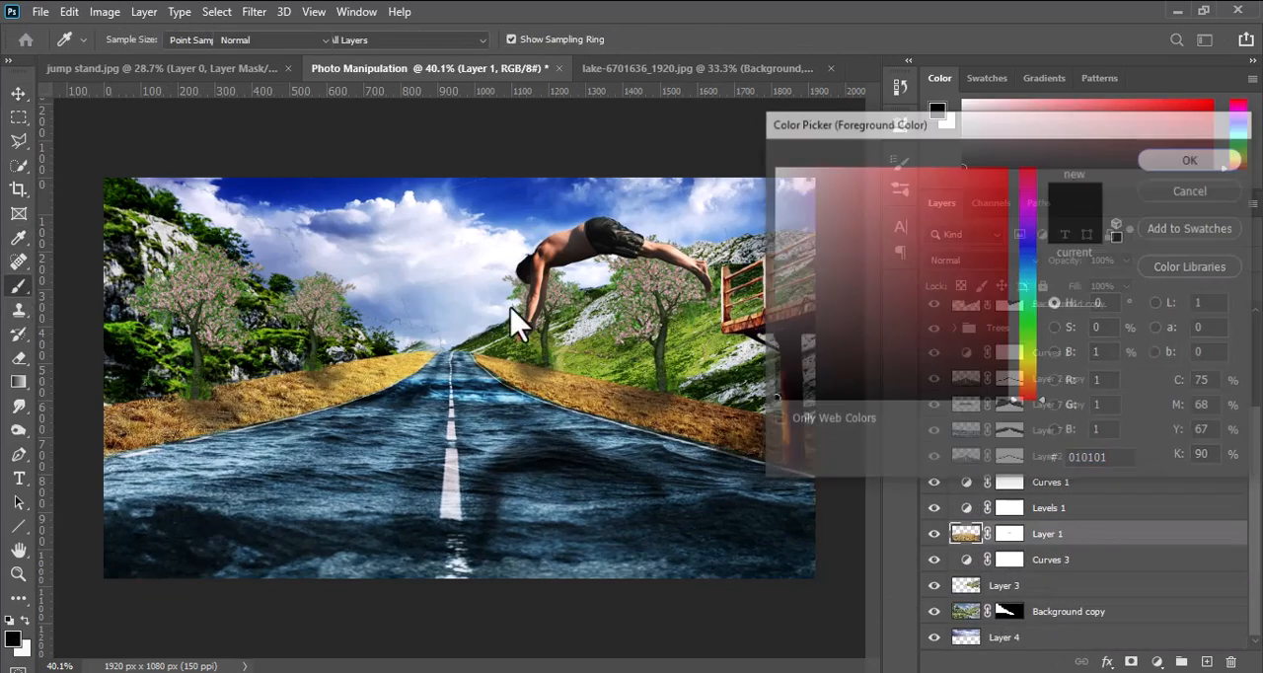
scroll(582, 395, "up", 4)
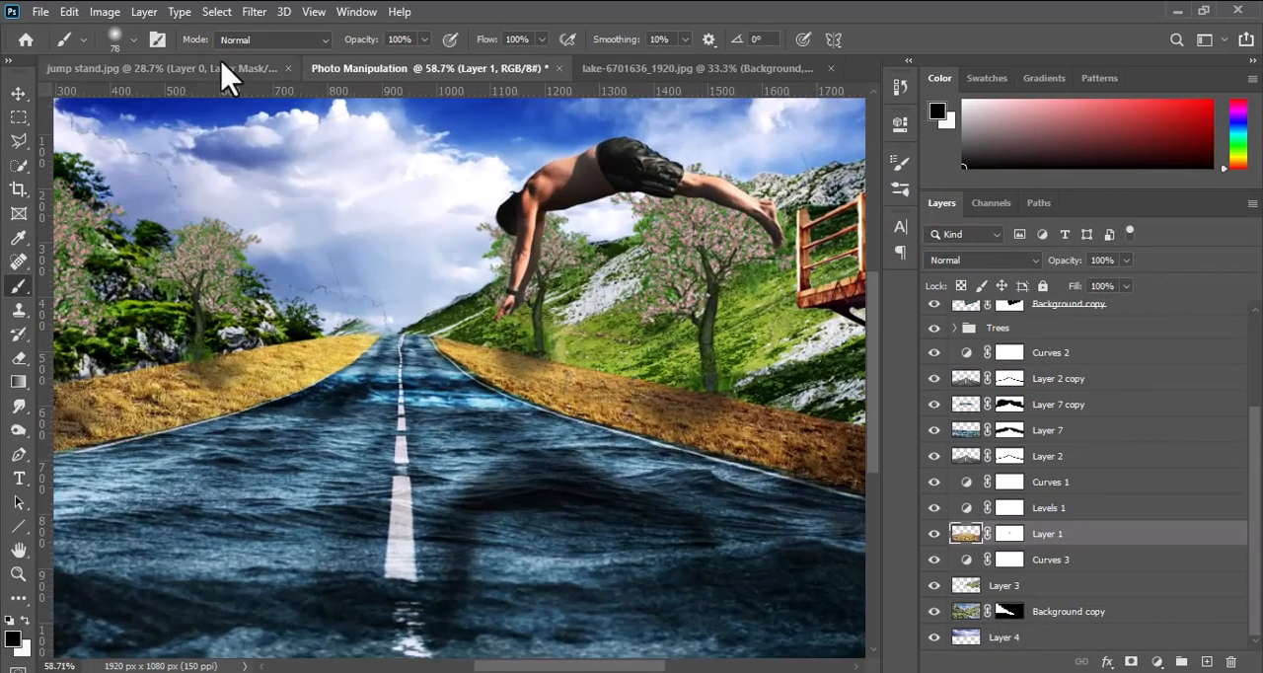
left_click_drag(751, 385, 499, 315)
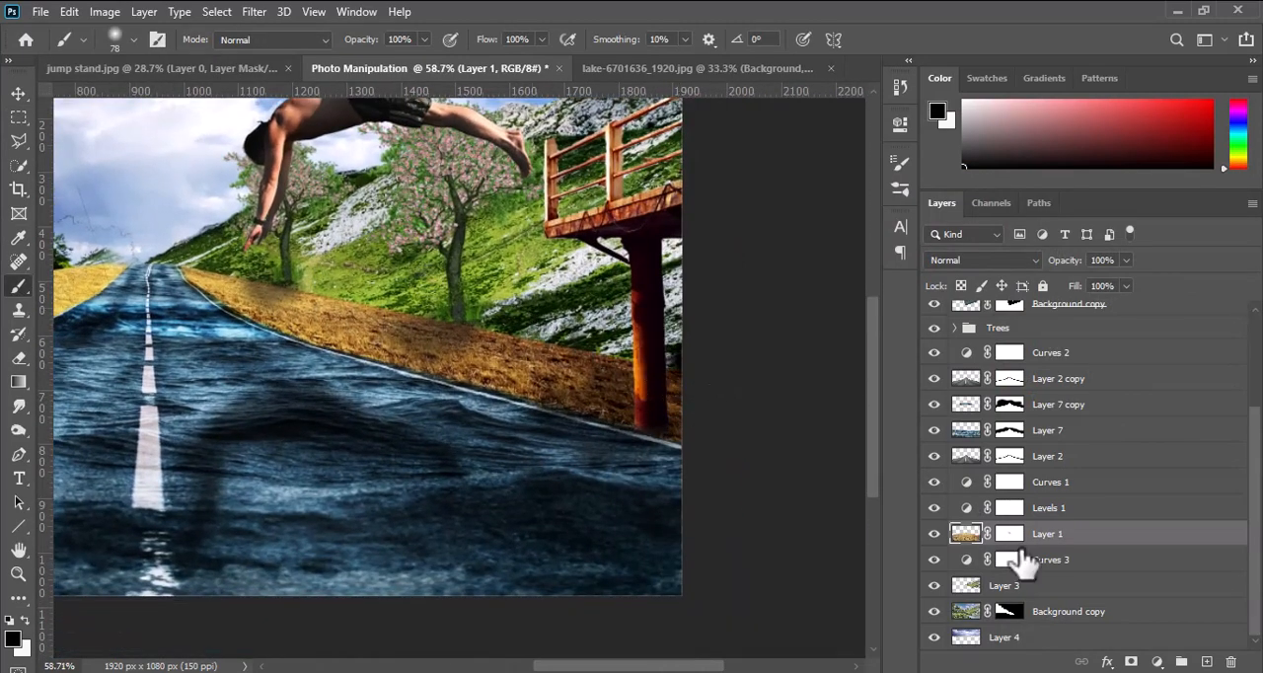
left_click(1009, 536)
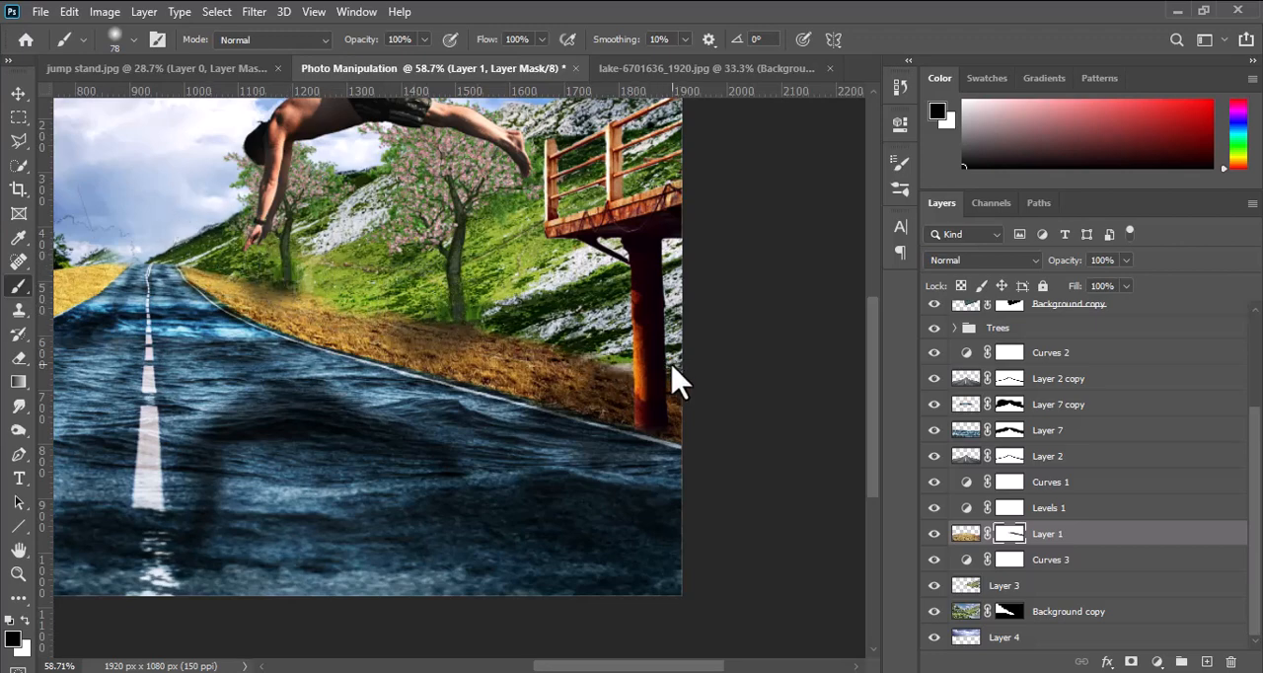
left_click_drag(175, 333, 399, 279)
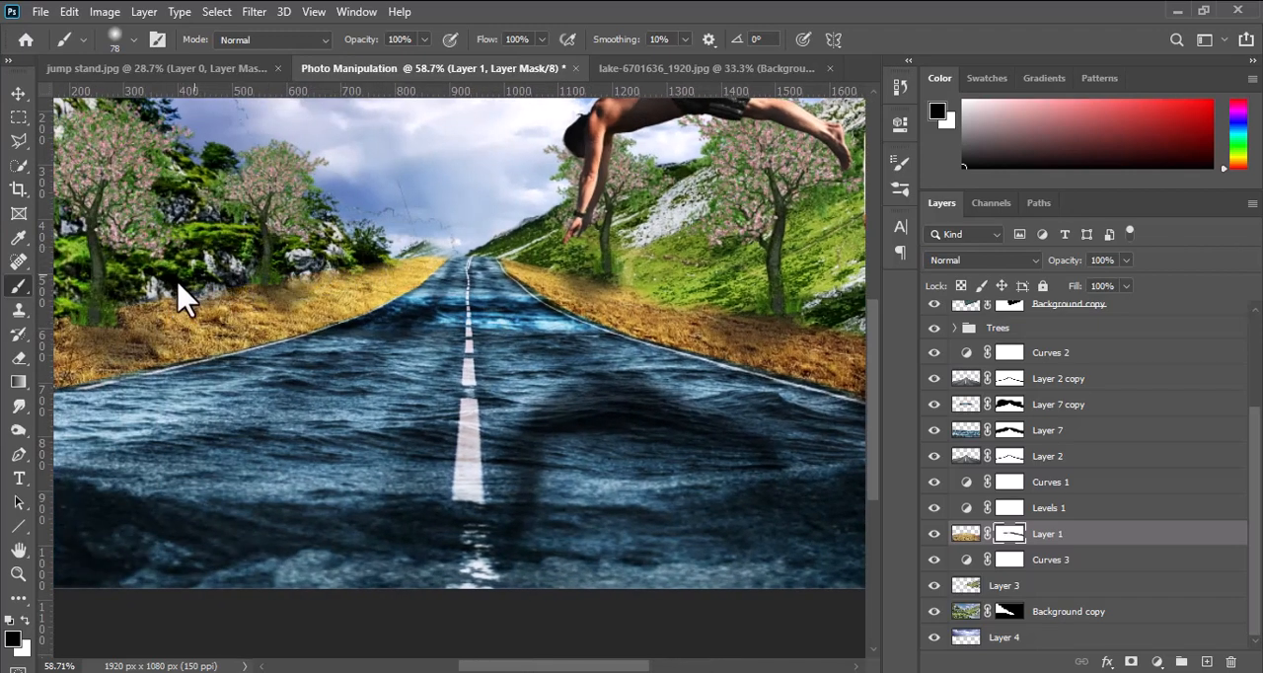
left_click_drag(160, 333, 411, 284)
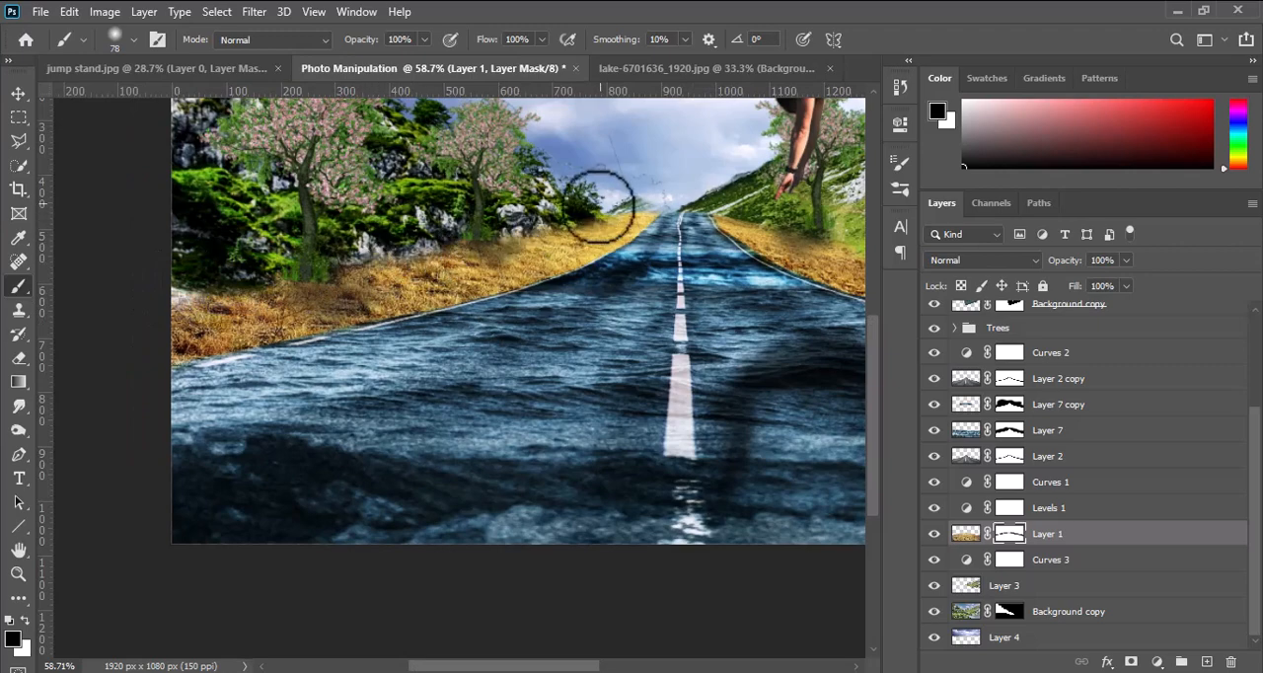
left_click(19, 92)
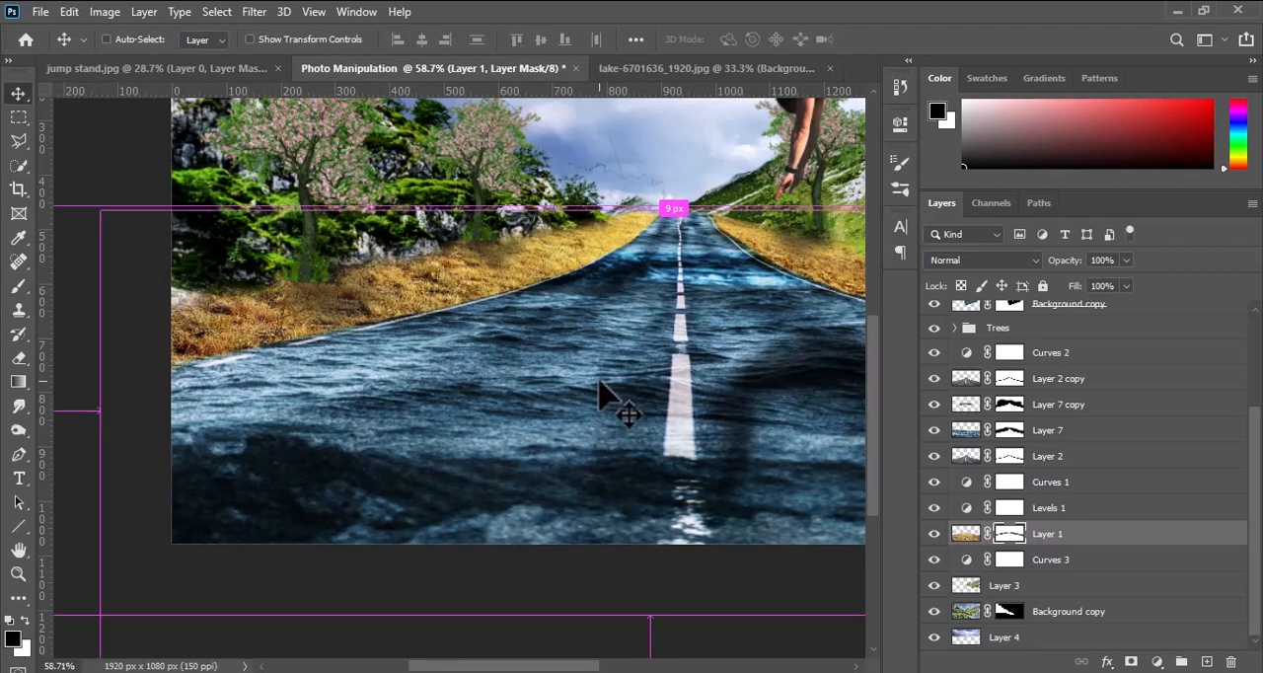
key("ctrl+0")
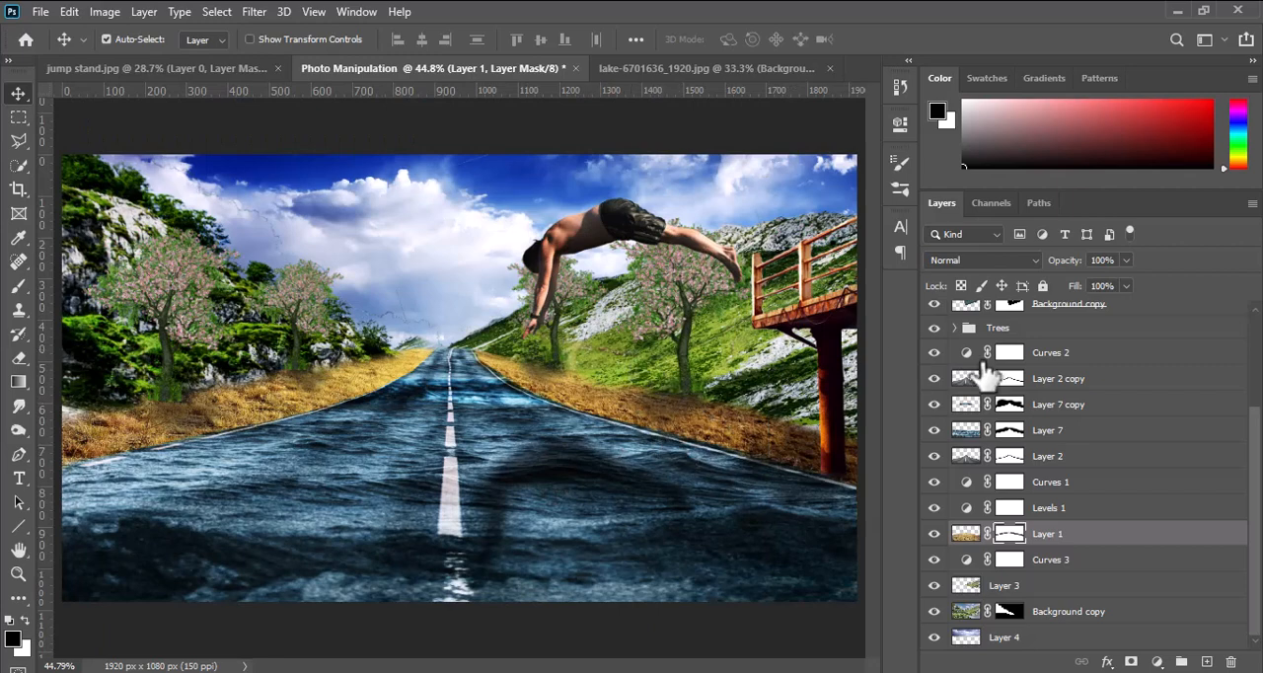
Stamp all visible layers into a new merged layer above Curves 4.
scroll(987, 360, "up", 3)
left_click(1084, 313)
key("ctrl+alt+shift+e")
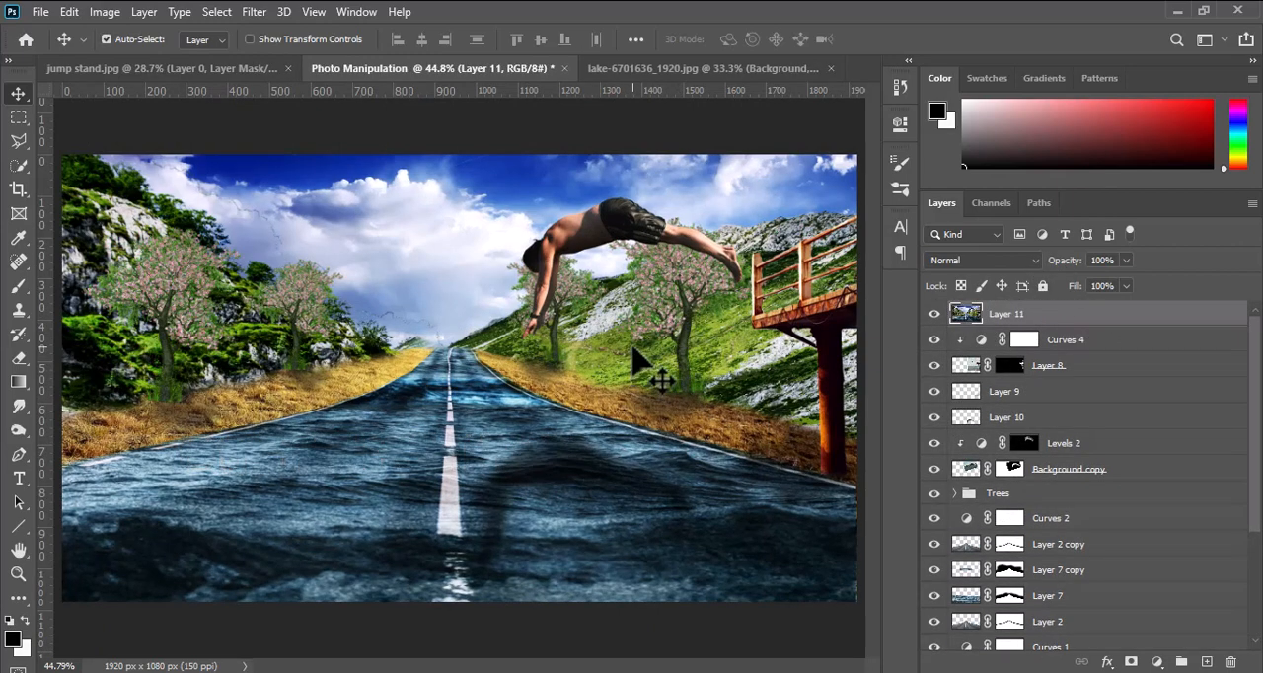
In the Camera Raw filter, set temperature -7, tint -7, exposure -0.20, contrast +7, highlights +2, shadows -7, whites +3 and blacks -7.
left_click(256, 13)
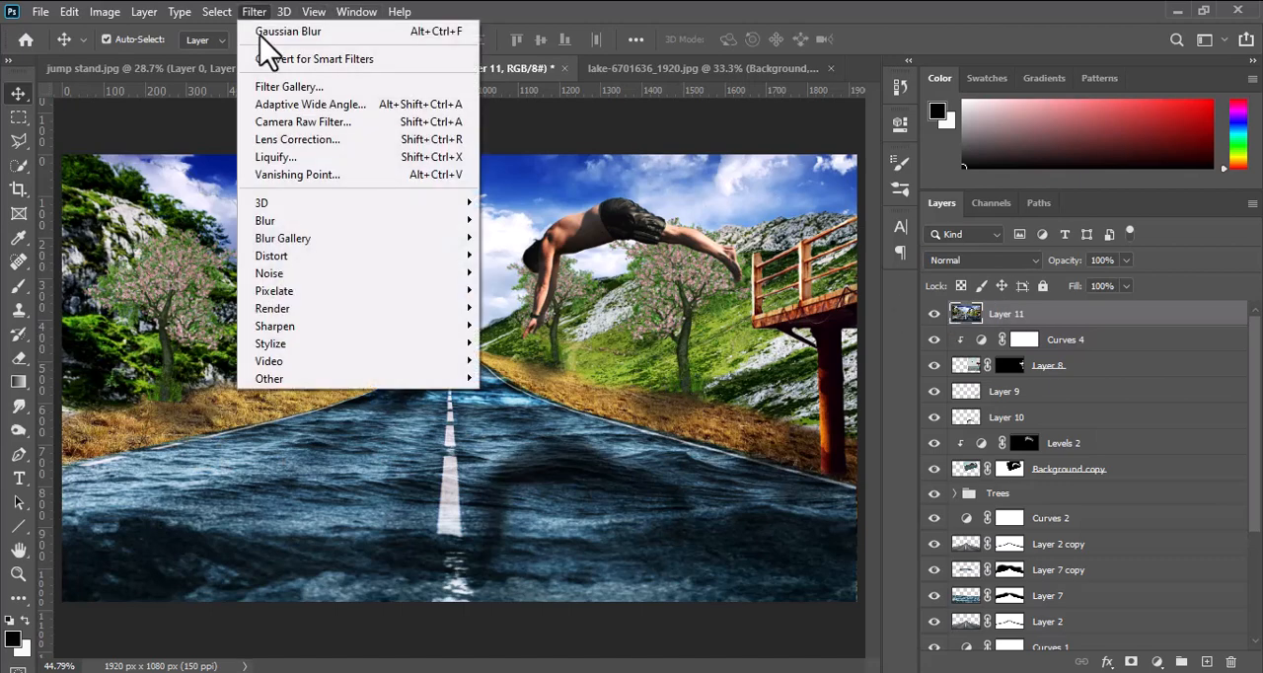
left_click(288, 122)
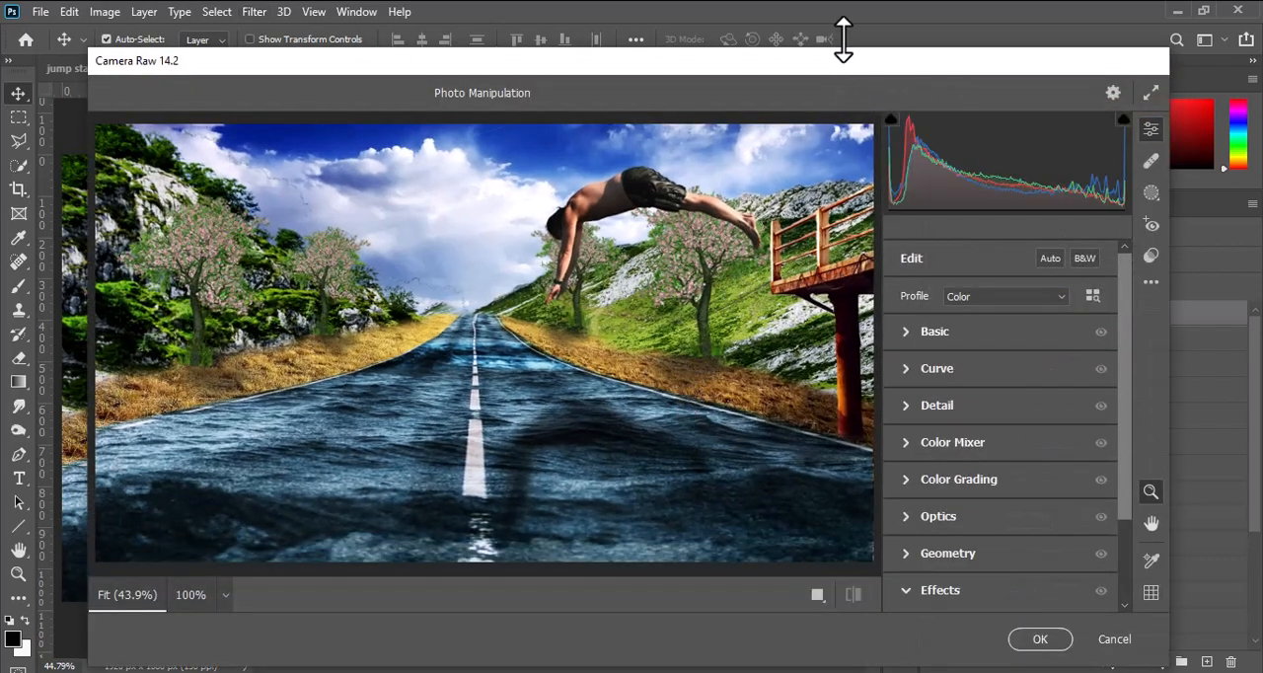
left_click_drag(843, 38, 843, 10)
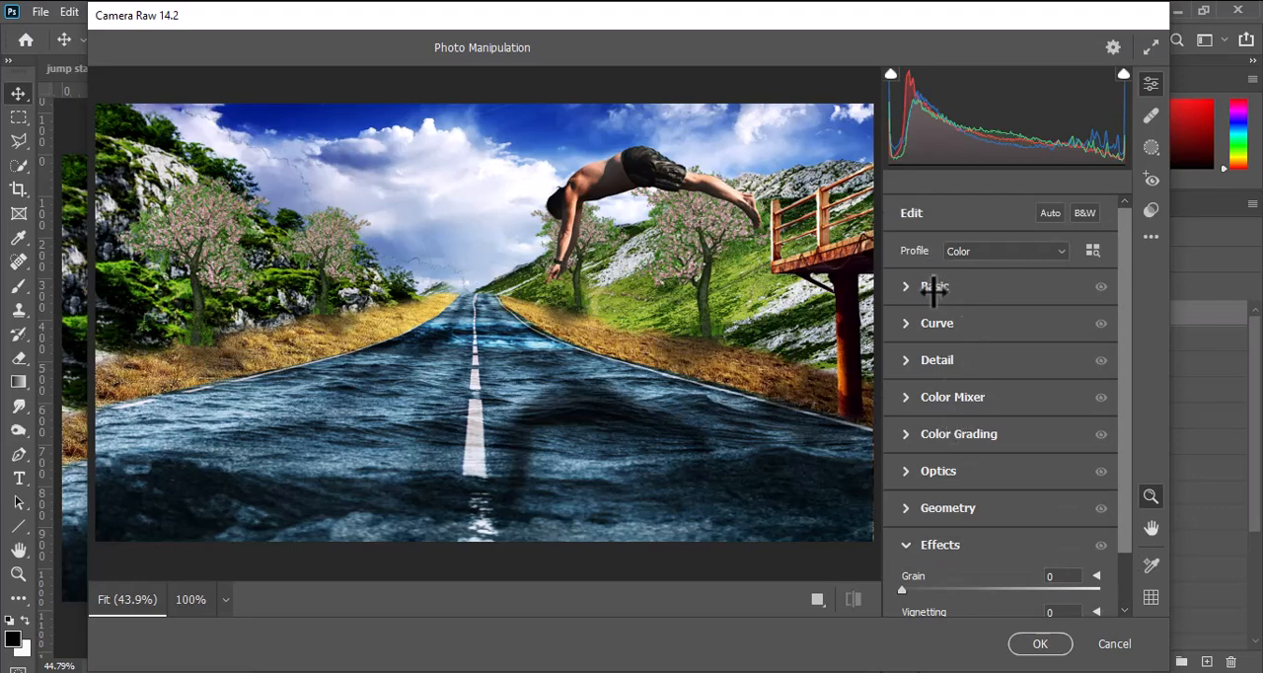
left_click(933, 286)
left_click_drag(1006, 284, 997, 314)
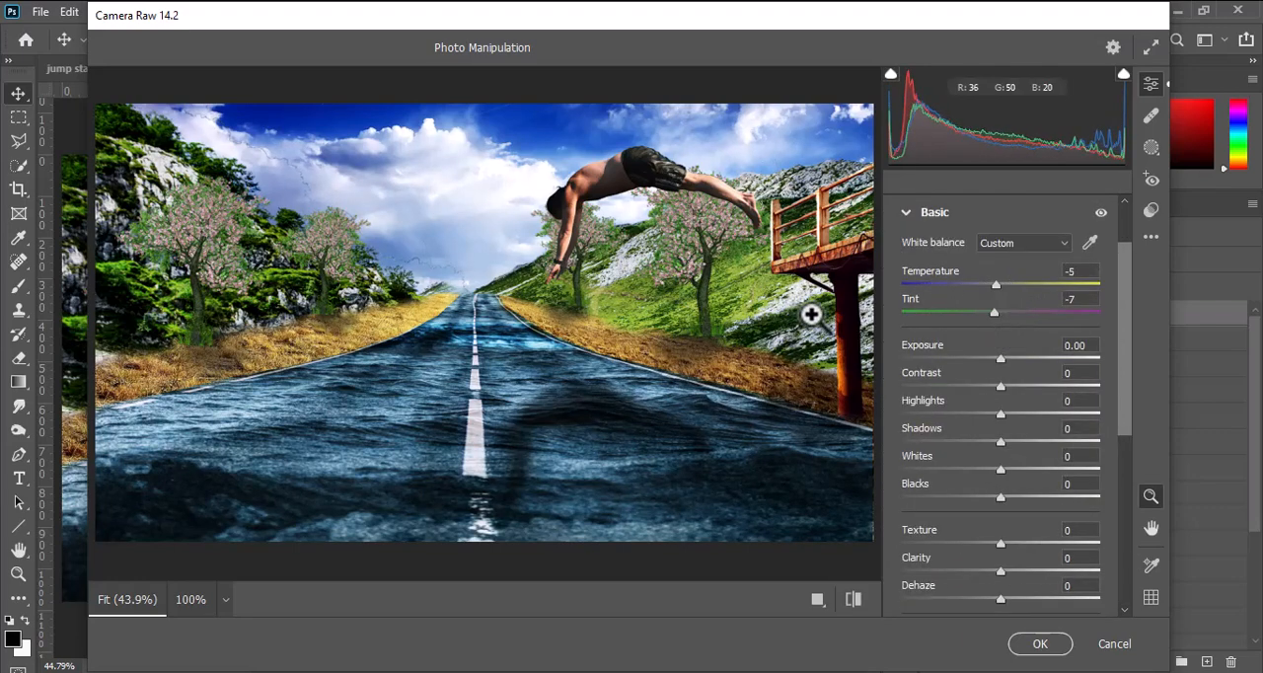
left_click_drag(997, 360, 987, 447)
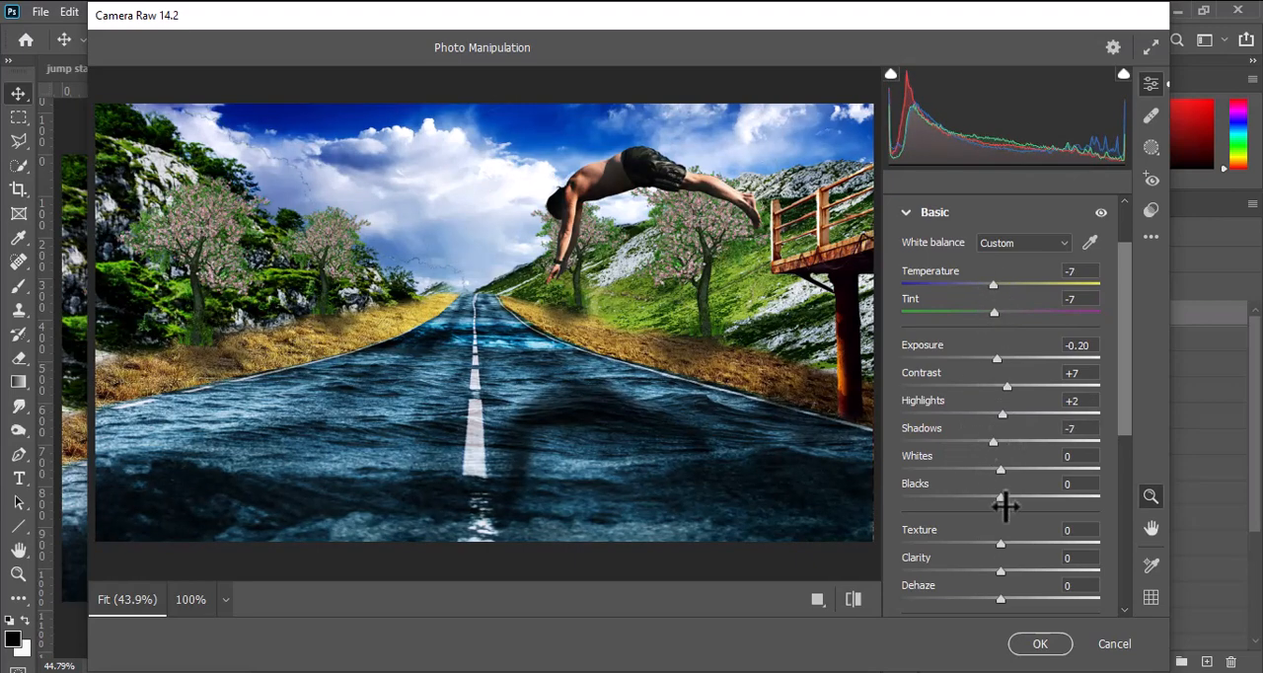
mouse_move(994, 500)
left_mouse_down()
mouse_move(1020, 500)
mouse_move(994, 504)
left_mouse_up()
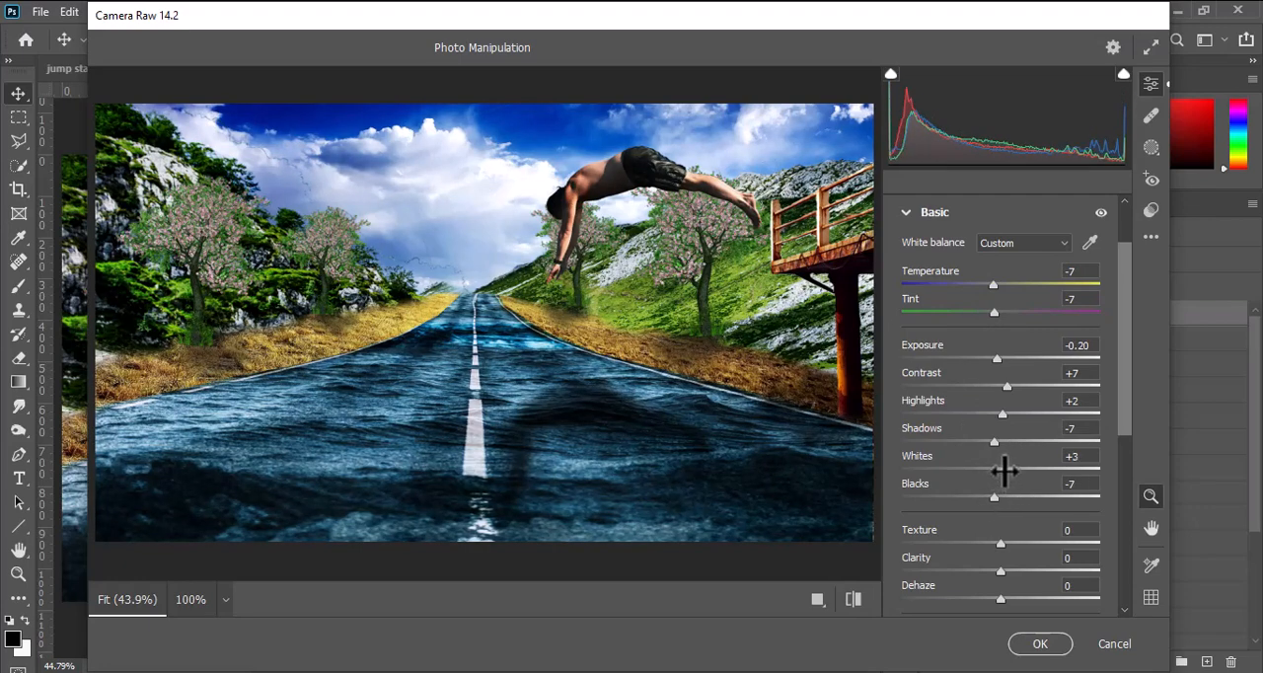
Set the Camera Raw clarity to +5, vibrance to +5 and saturation to +3.
scroll(977, 538, "down", 1)
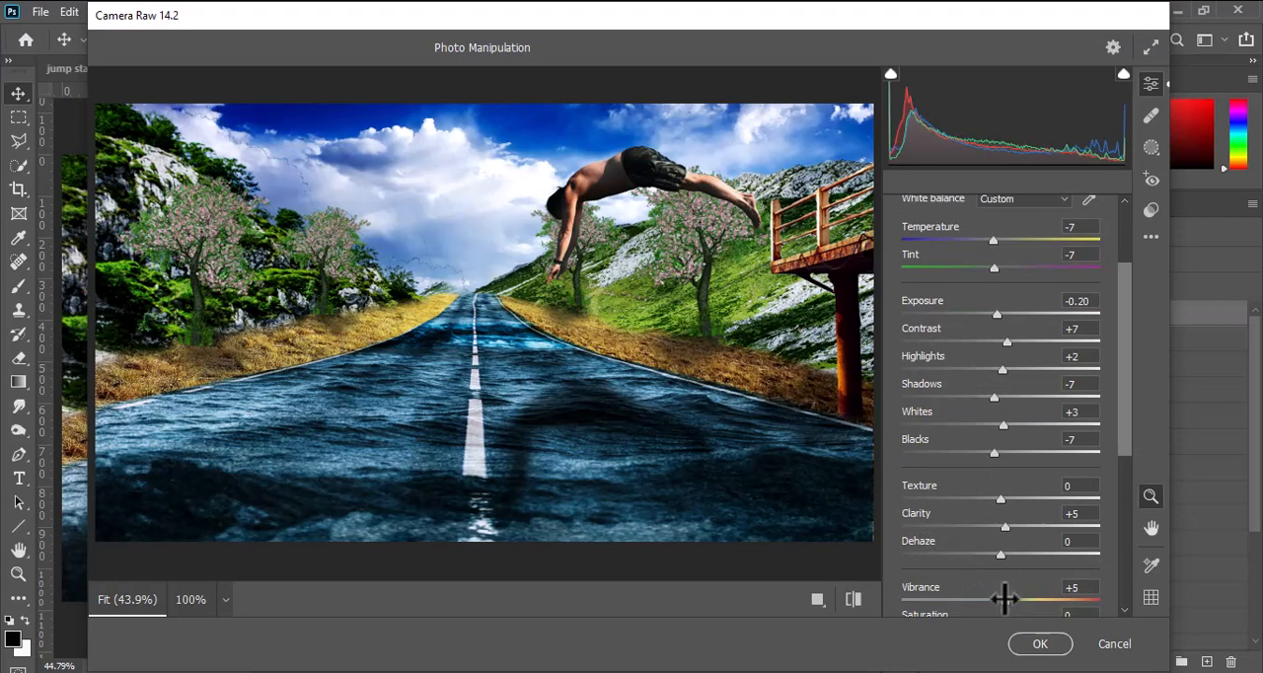
scroll(1005, 598, "down", 4)
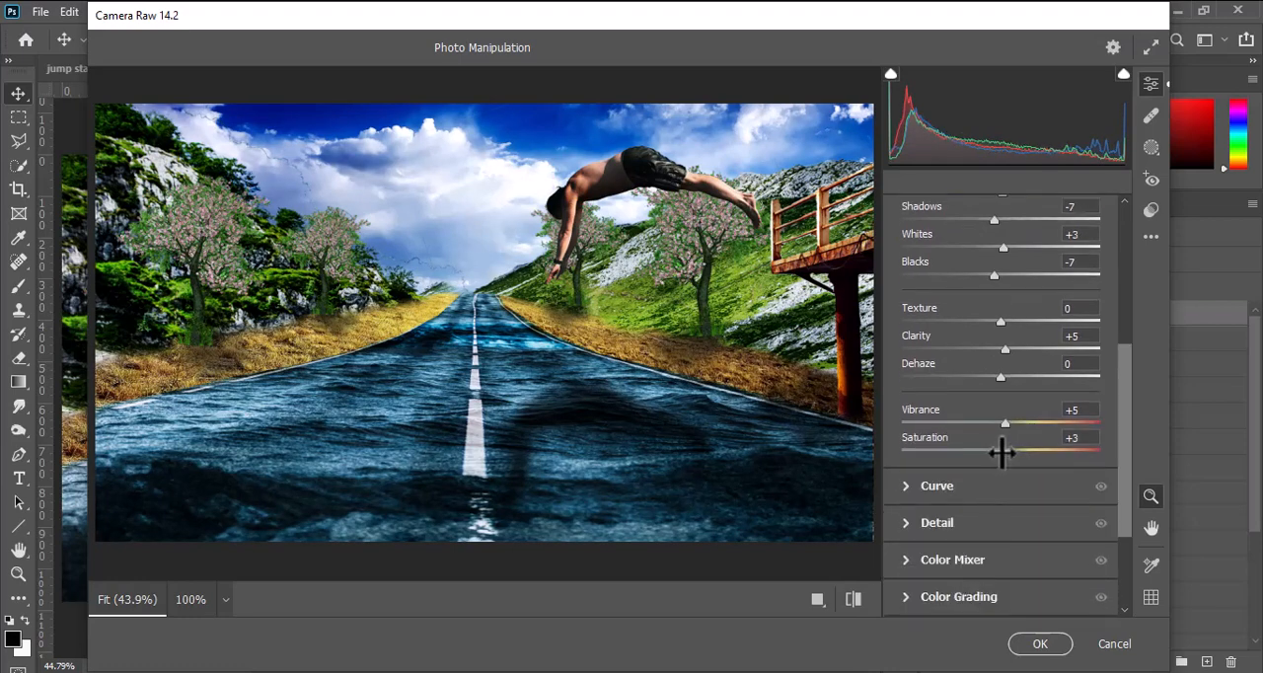
Apply the Camera Raw filter with grain 4 and vignetting +3, and compare the image with and without the merged layer.
scroll(952, 541, "down", 3)
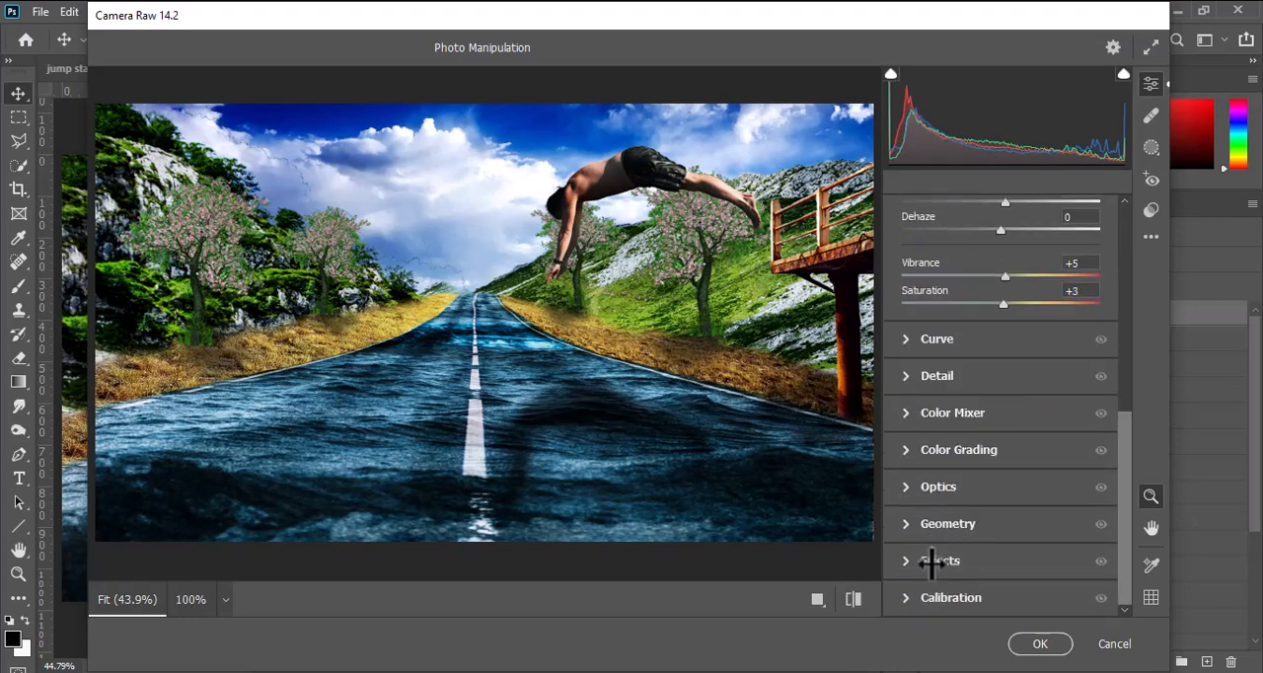
left_click(932, 561)
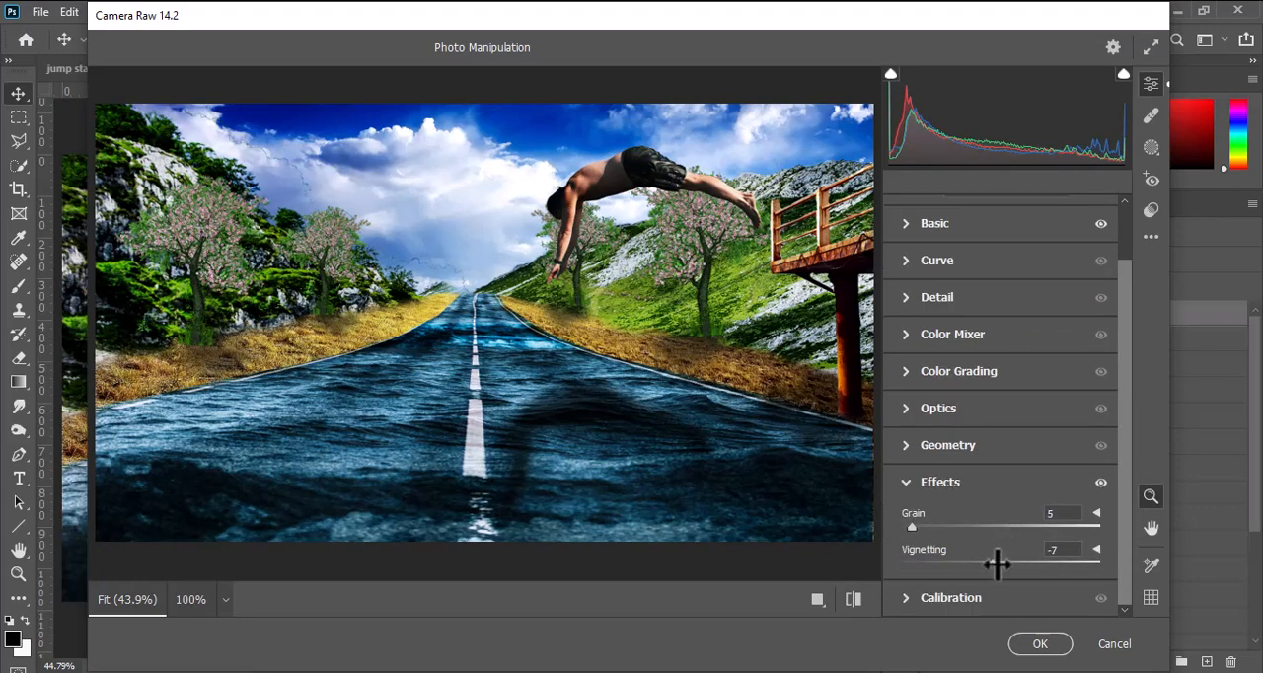
left_click_drag(997, 564, 1011, 561)
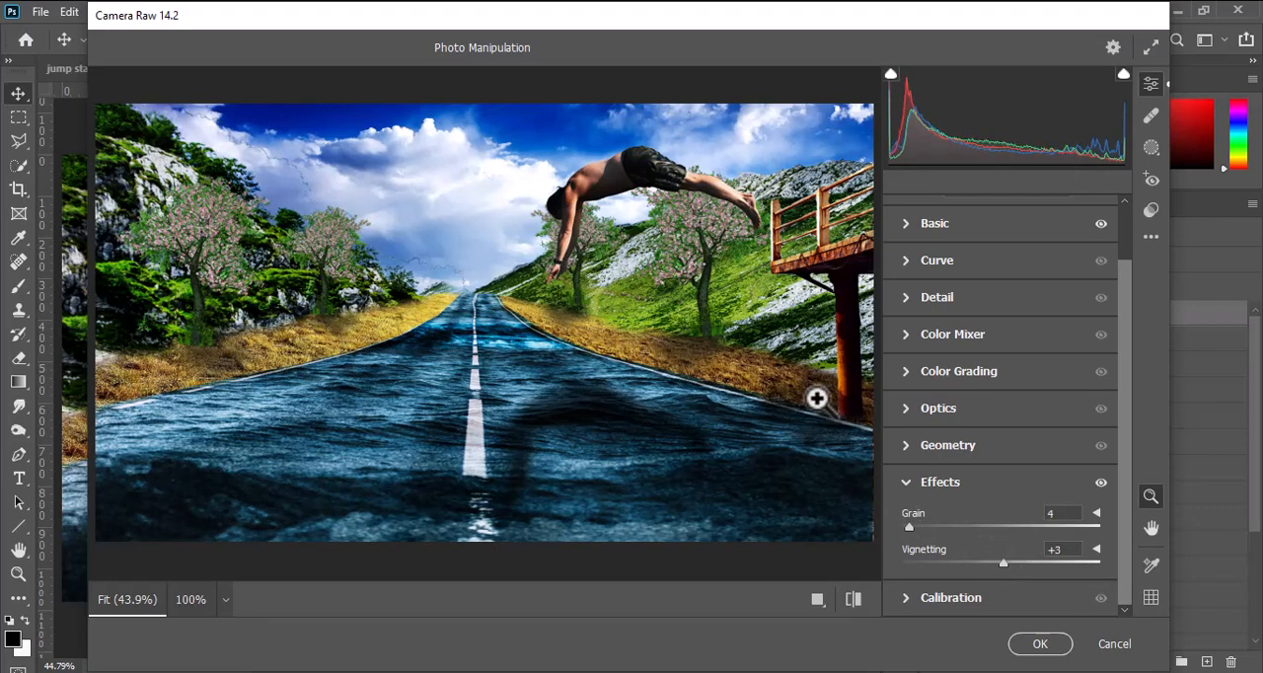
left_click(1031, 643)
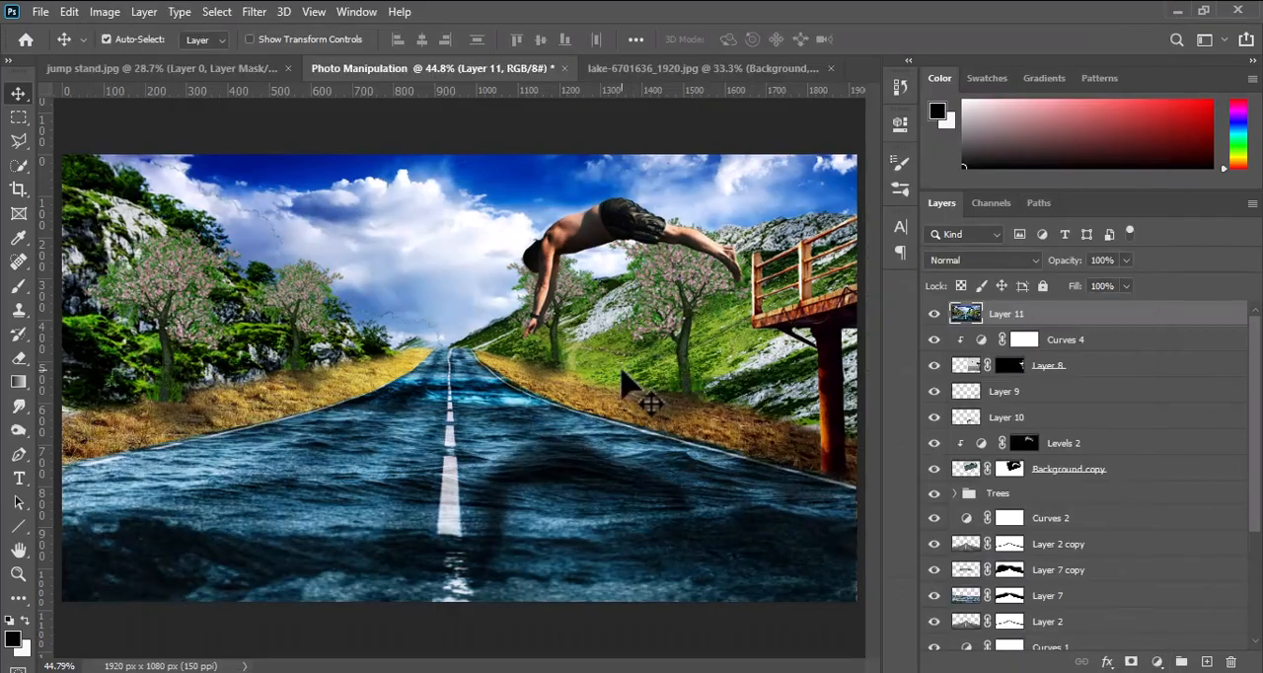
left_click(934, 314)
left_click(934, 314)
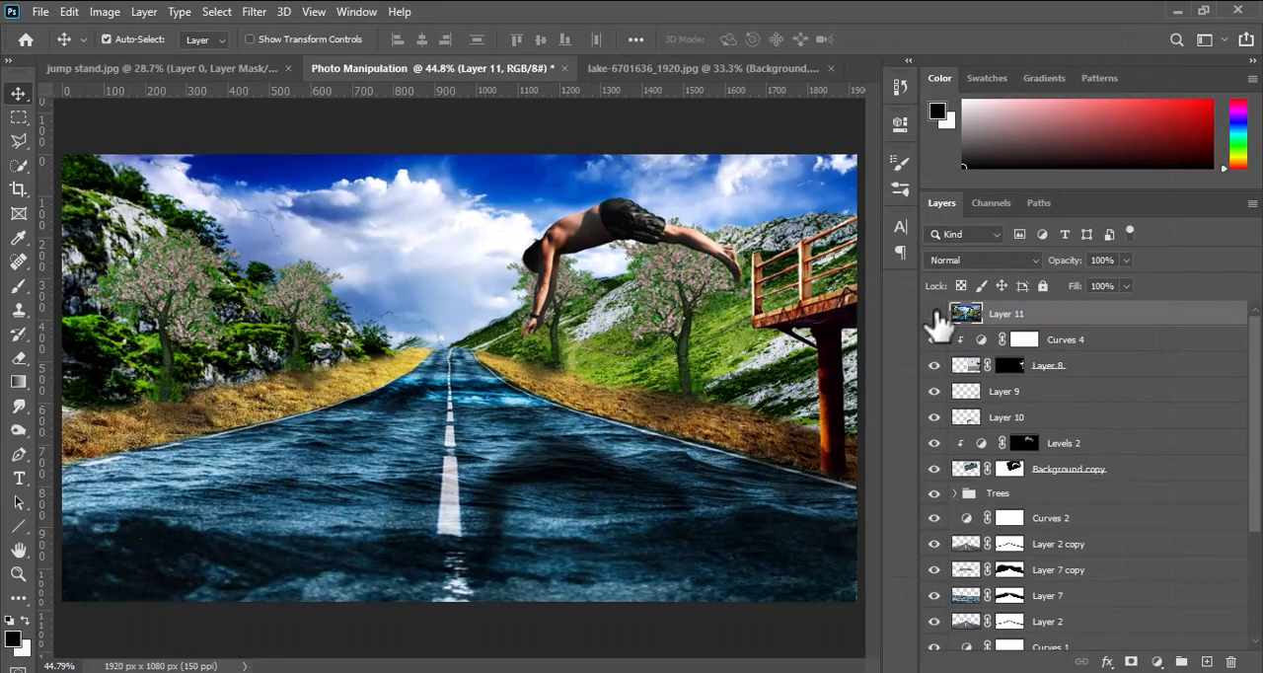